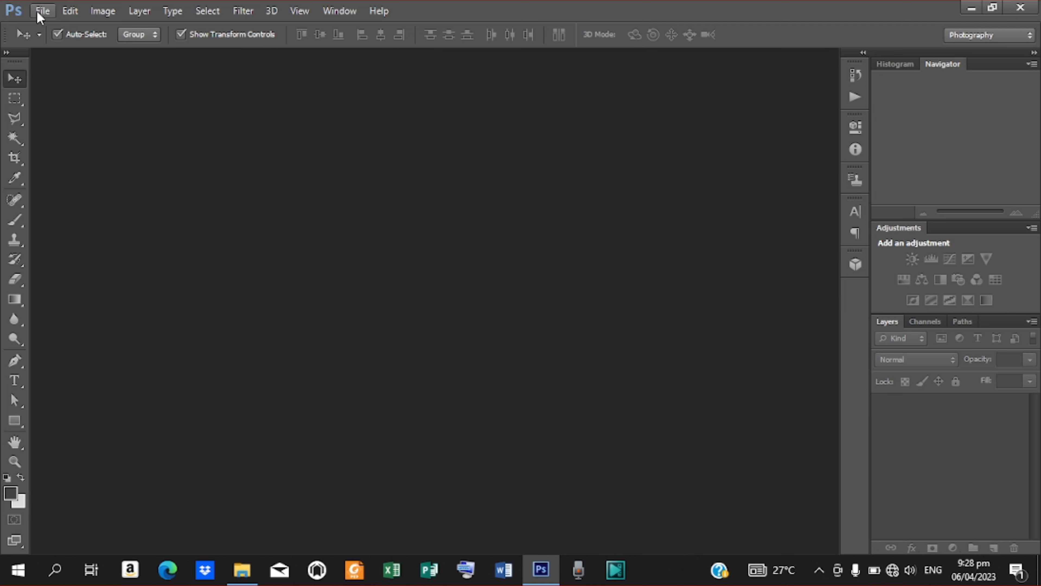
Start a new document and name it BASIS OF PHOTOSHOP.
{"action": "left_click", "coordinate": [41, 12]}
{"action": "left_click", "coordinate": [45, 27]}
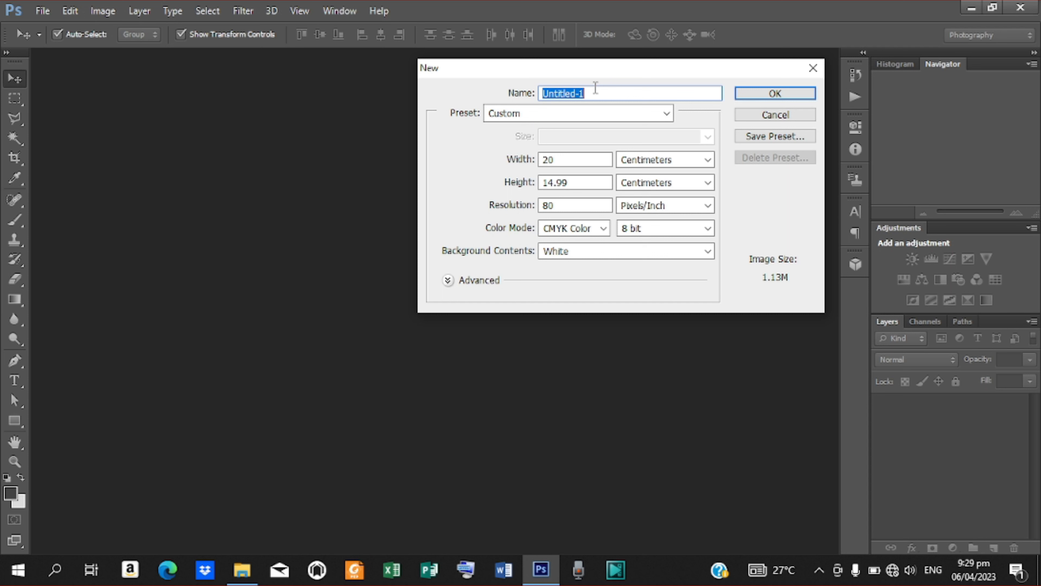
{"action": "type", "text": "BAISS"}
{"action": "key", "text": "BackSpace"}
{"action": "key", "text": "BackSpace"}
{"action": "key", "text": "BackSpace"}
{"action": "type", "text": "SIS OF PHOTOSHOP"}
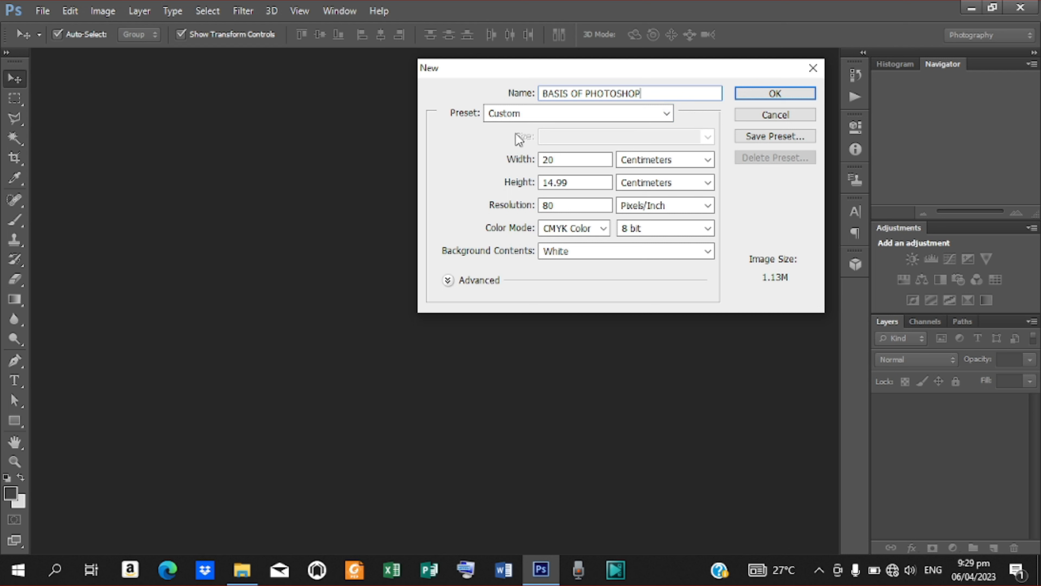
Apply the International Paper preset in A4 size to the new document and look through the other available paper sizes.
{"action": "left_click", "coordinate": [667, 114]}
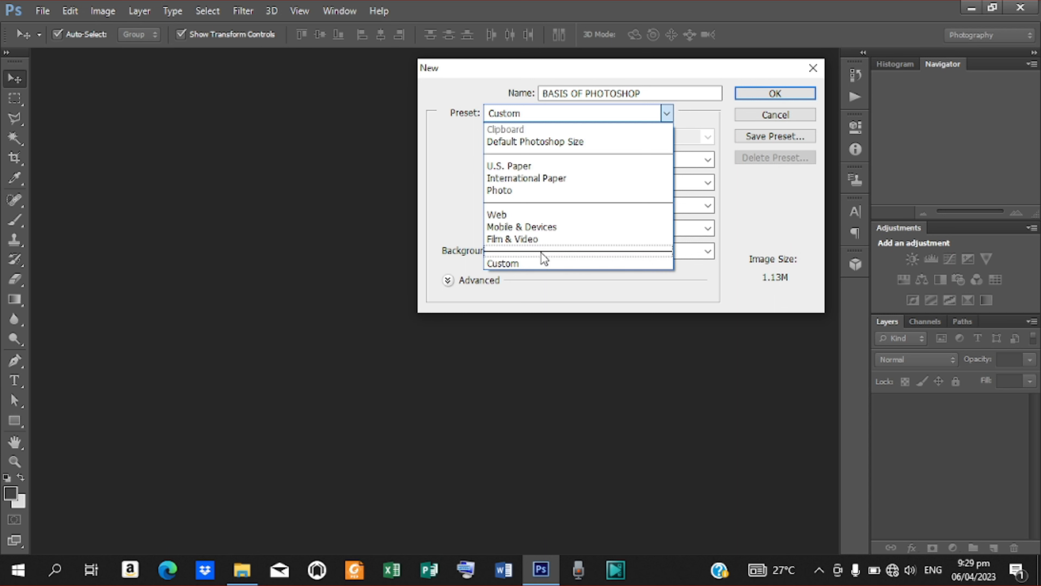
{"action": "left_click", "coordinate": [590, 182]}
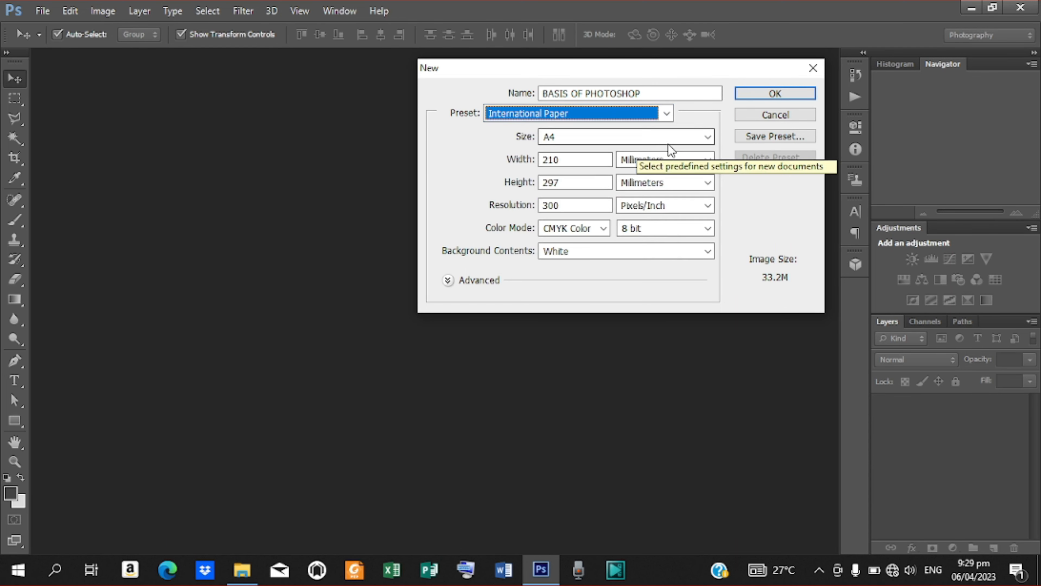
{"action": "left_click", "coordinate": [708, 137]}
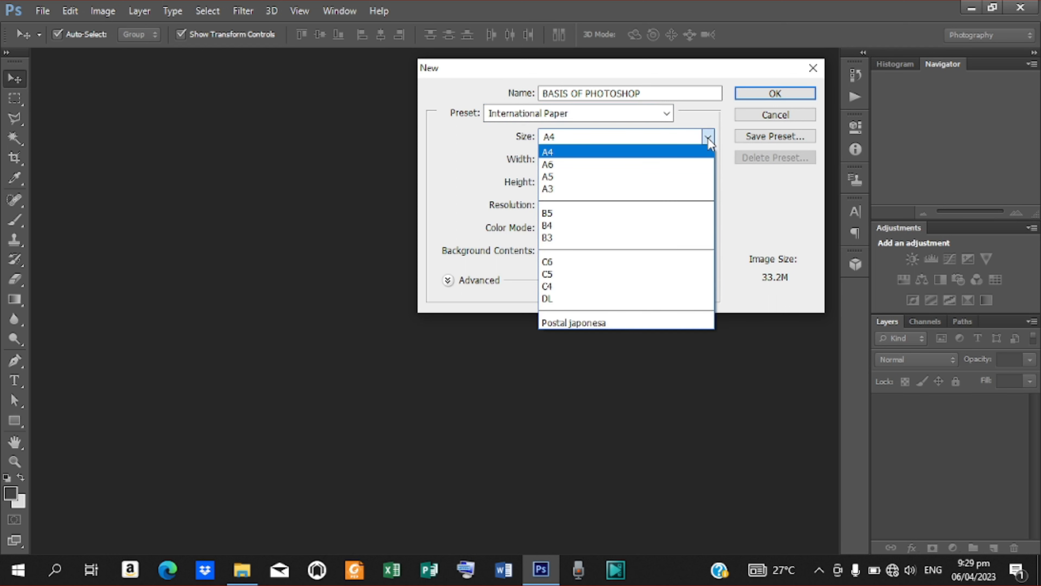
{"action": "left_click", "coordinate": [526, 140]}
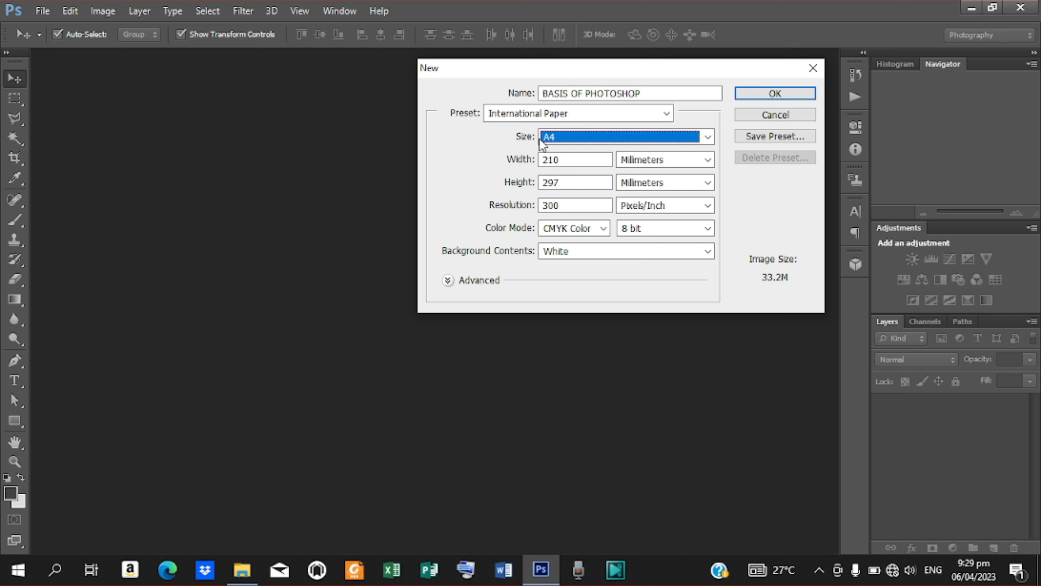
{"action": "left_click", "coordinate": [709, 139]}
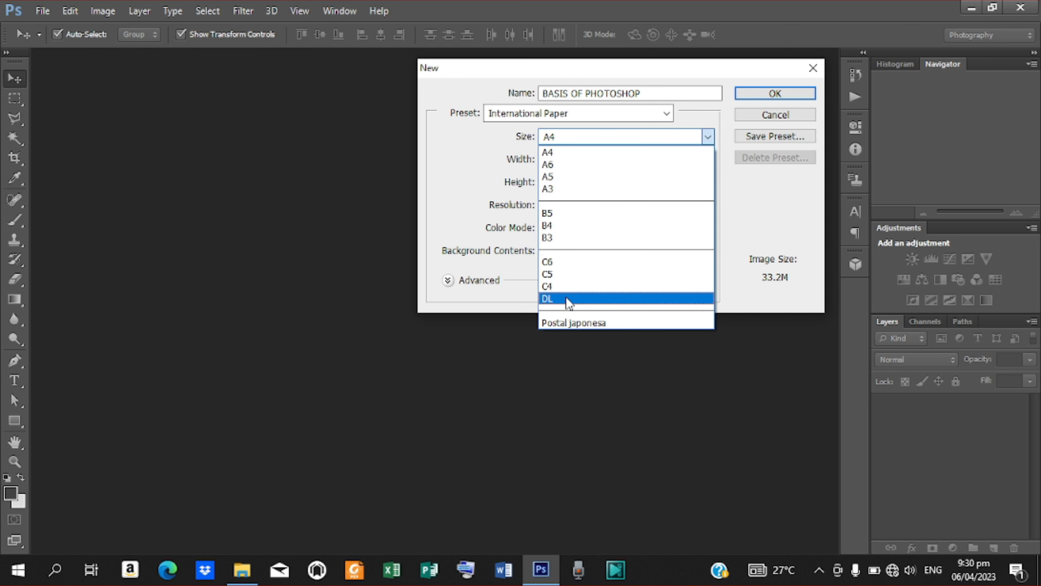
{"action": "left_click", "coordinate": [724, 178]}
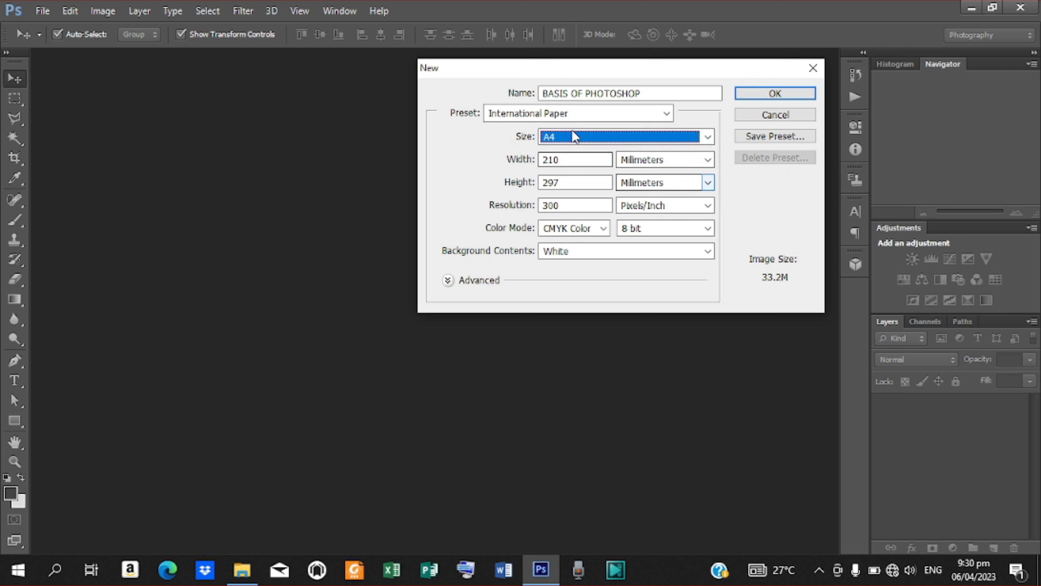
{"action": "left_click", "coordinate": [622, 135]}
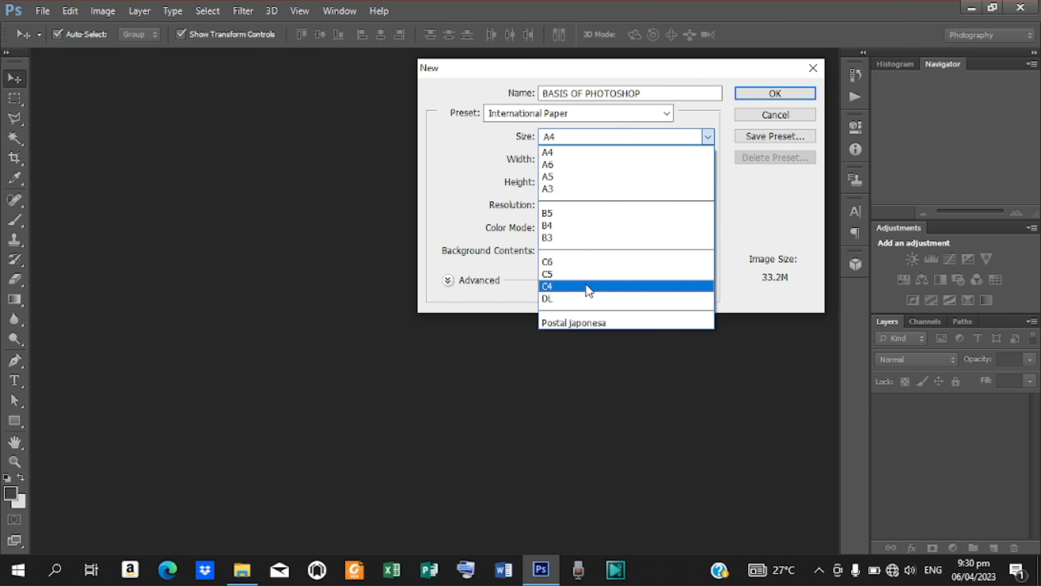
{"action": "left_click", "coordinate": [719, 187]}
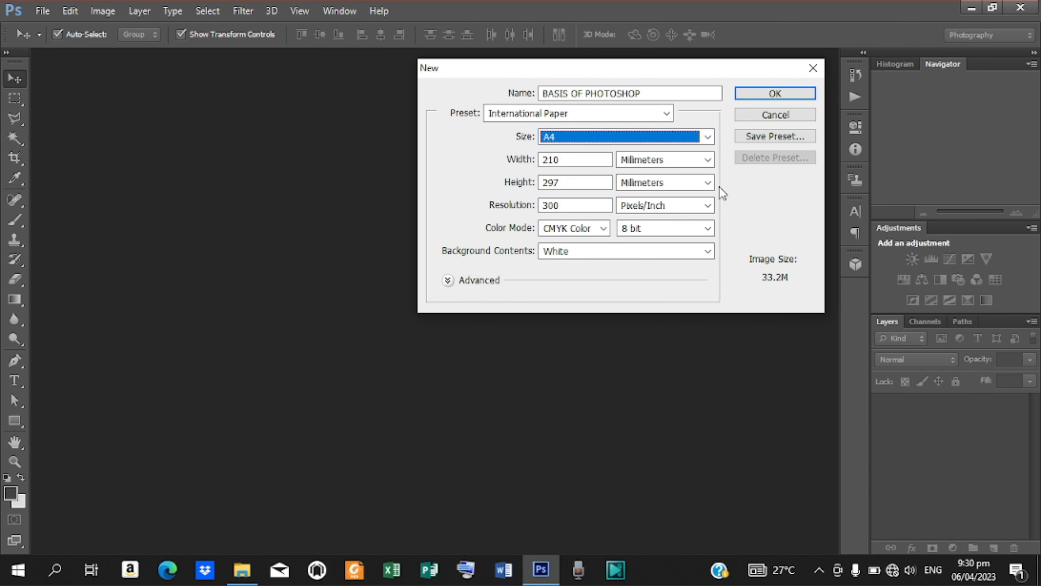
Set the new document's width and height to 30 millimeters each and look through the available measurement units.
{"action": "key", "text": "Tab"}
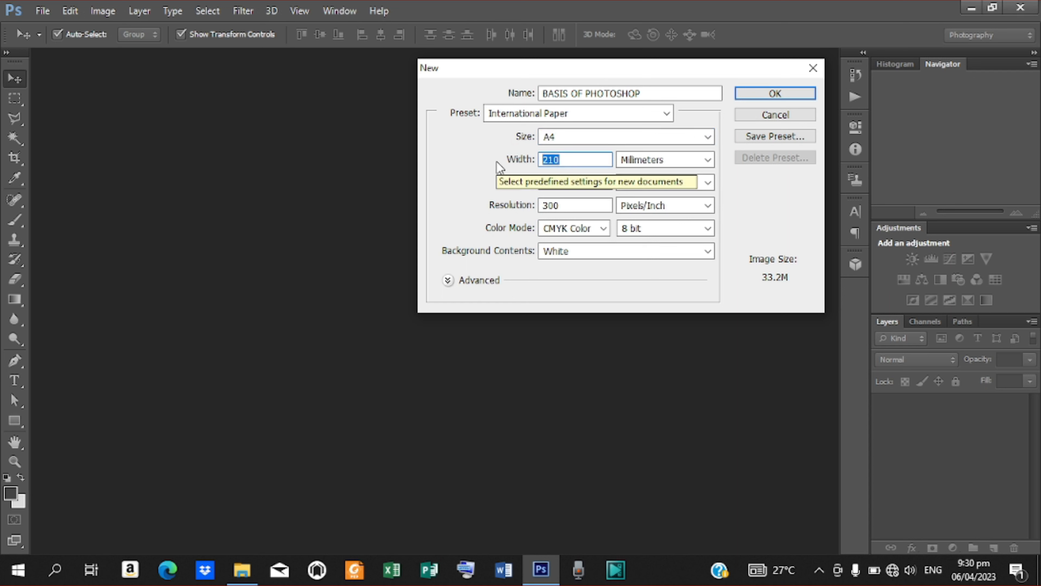
{"action": "type", "text": "30"}
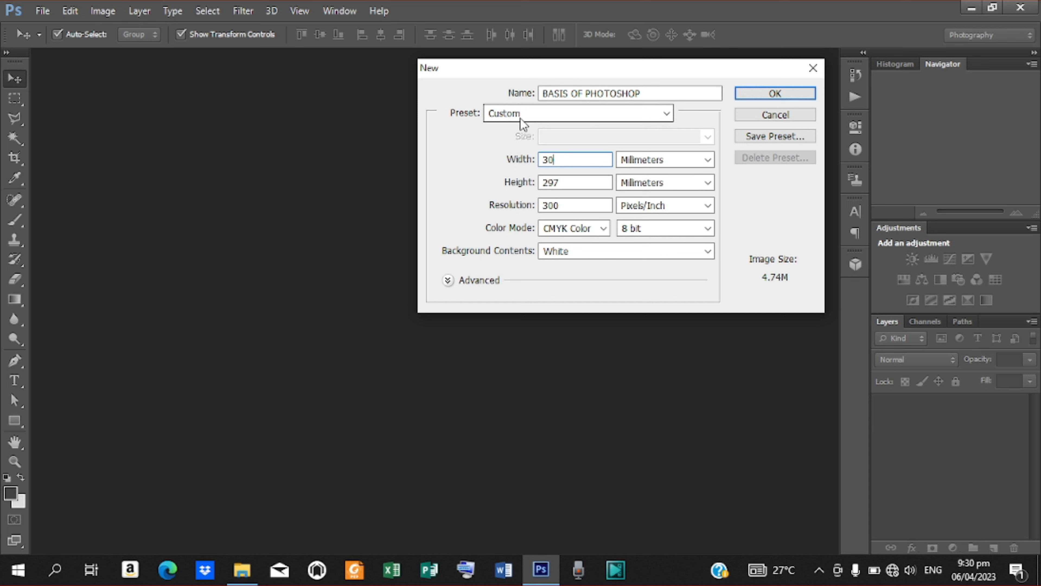
{"action": "key", "text": "Tab"}
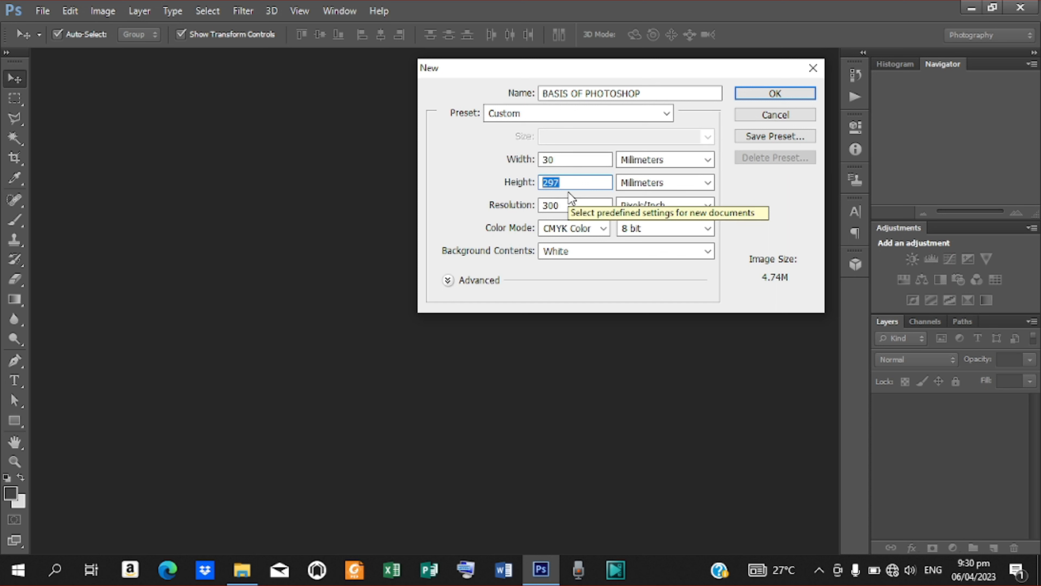
{"action": "type", "text": "30"}
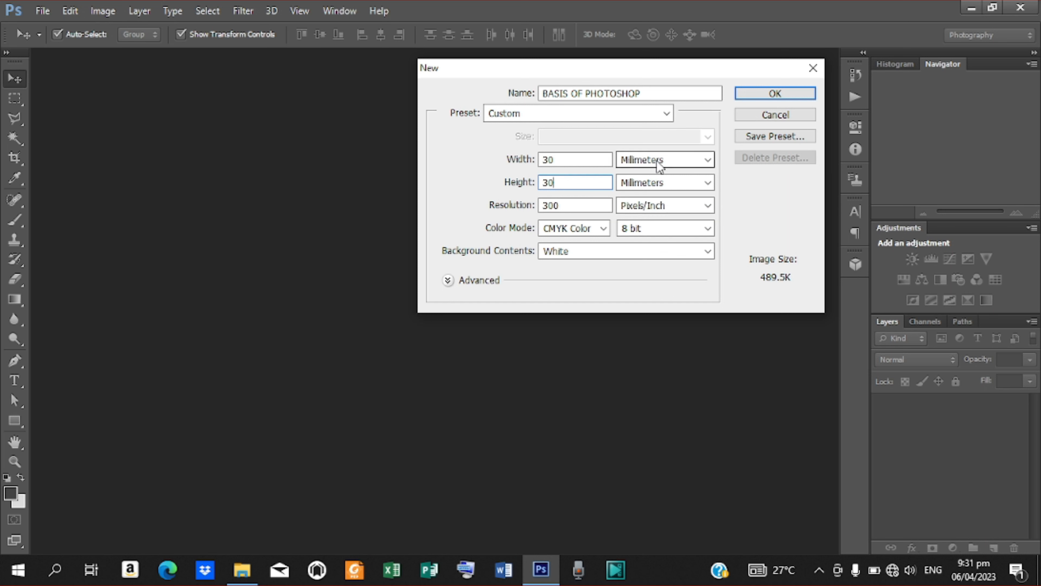
{"action": "left_click", "coordinate": [708, 163]}
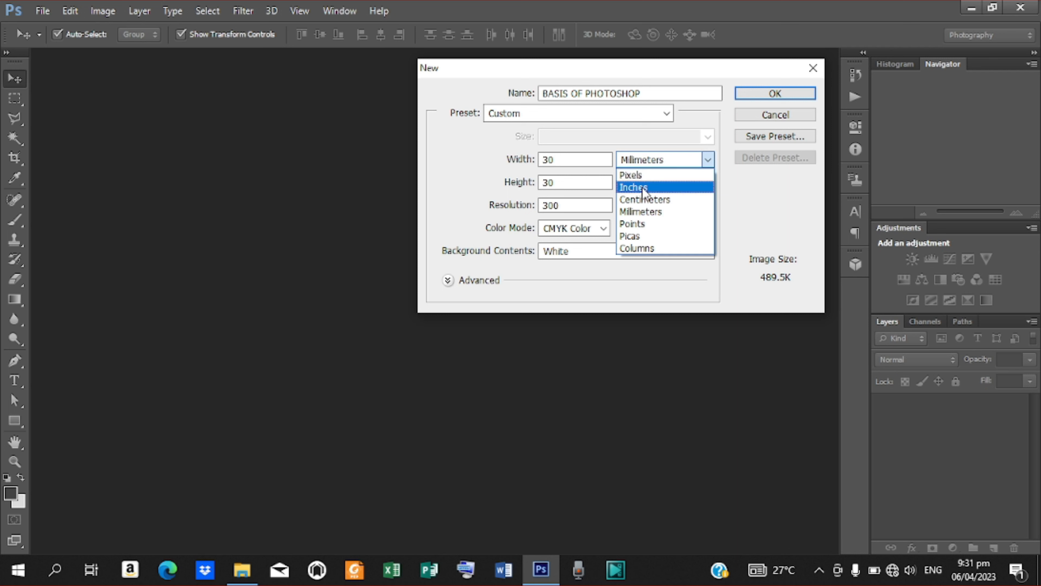
{"action": "left_click", "coordinate": [730, 172]}
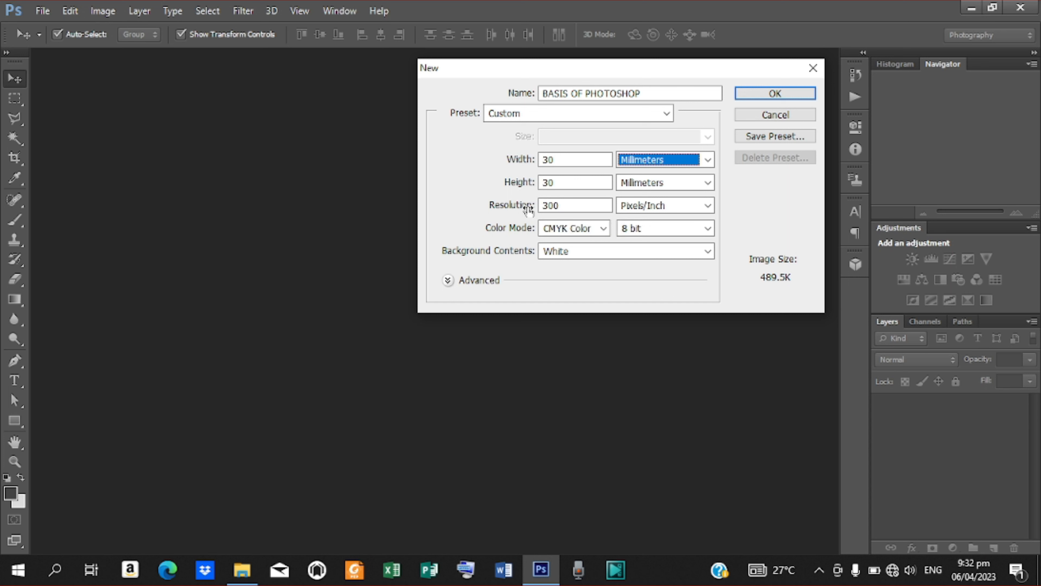
Try 20 as the document's resolution, then re-enter it as 300 pixels/inch.
{"action": "double_click", "coordinate": [568, 204]}
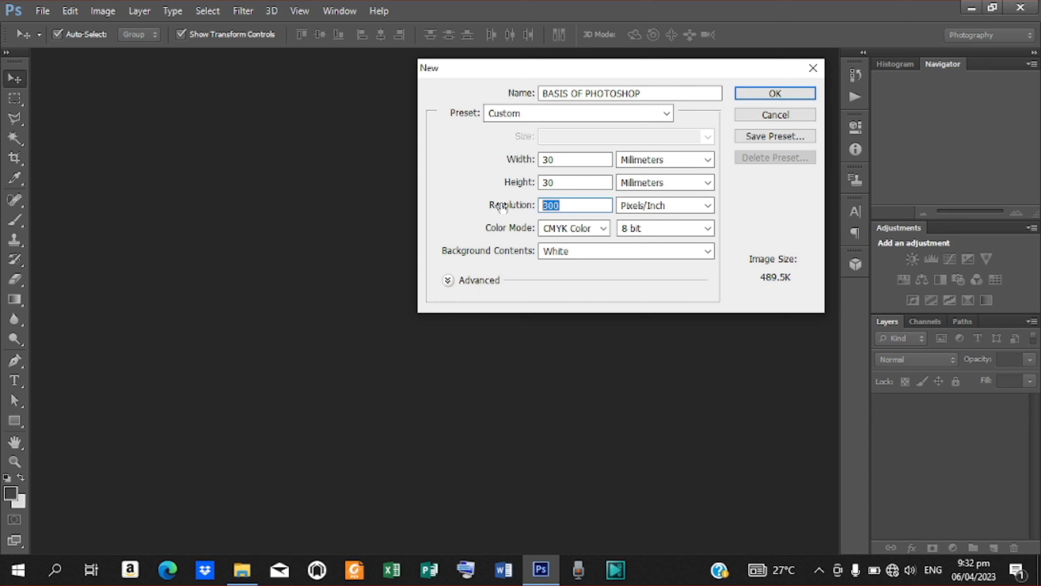
{"action": "left_click_drag", "start_coordinate": [527, 205], "coordinate": [519, 206]}
{"action": "type", "text": "20"}
{"action": "key", "text": "BackSpace"}
{"action": "key", "text": "BackSpace"}
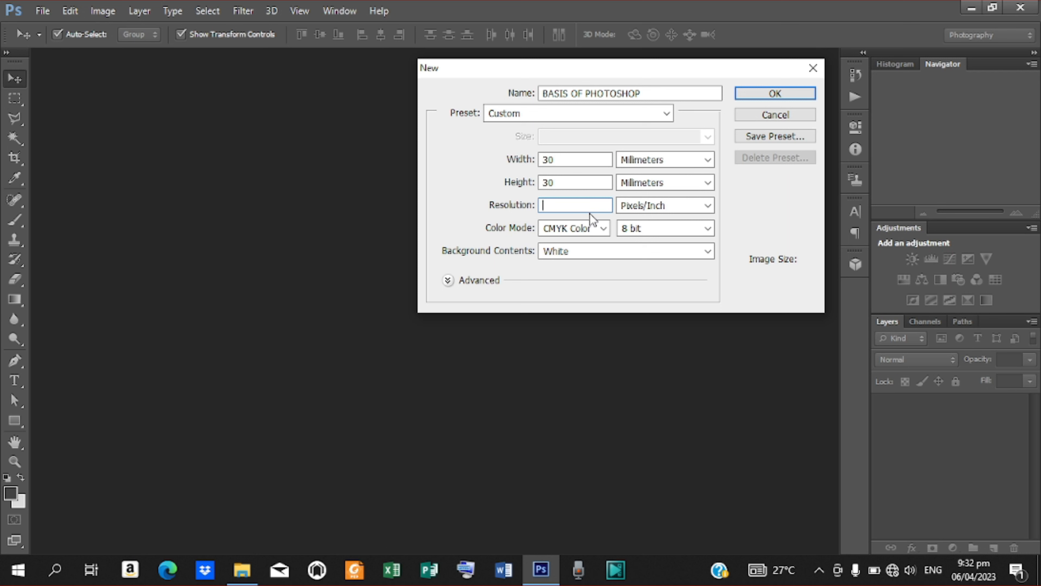
{"action": "type", "text": "300"}
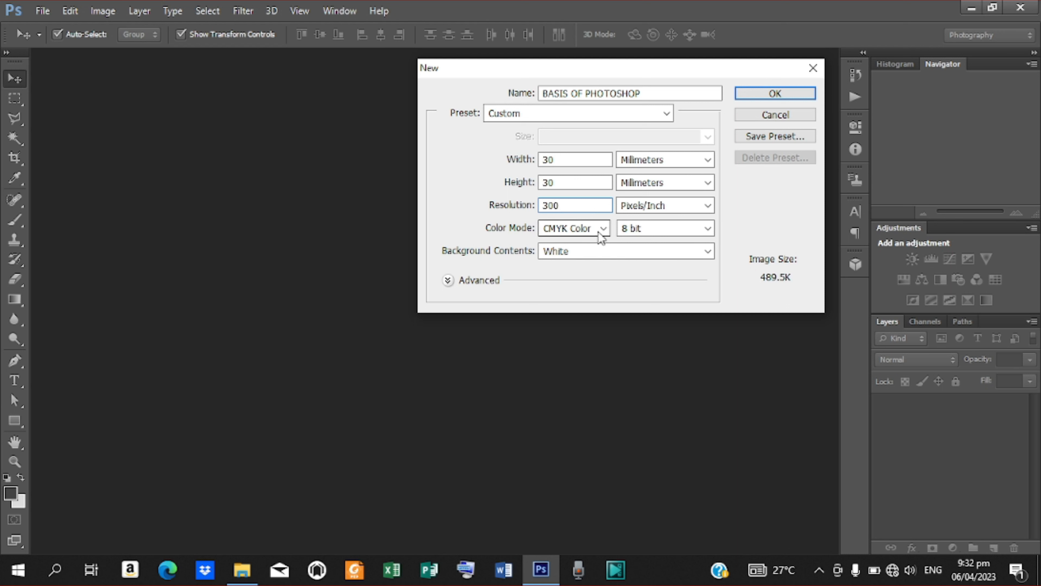
Switch the color mode to RGB Color and back to CMYK Color, and choose White as the background contents.
{"action": "left_click", "coordinate": [606, 230]}
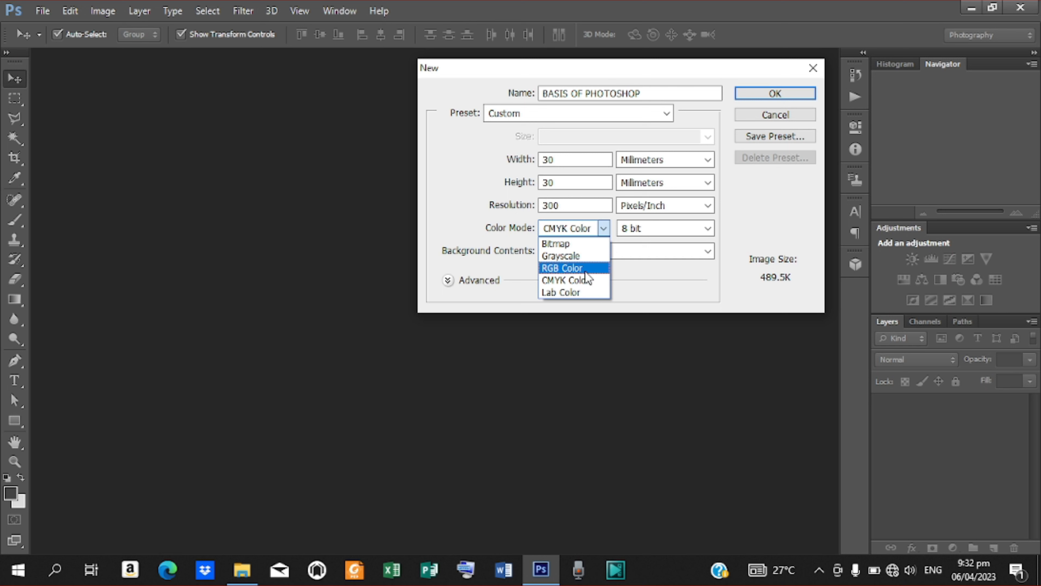
{"action": "left_click", "coordinate": [585, 271]}
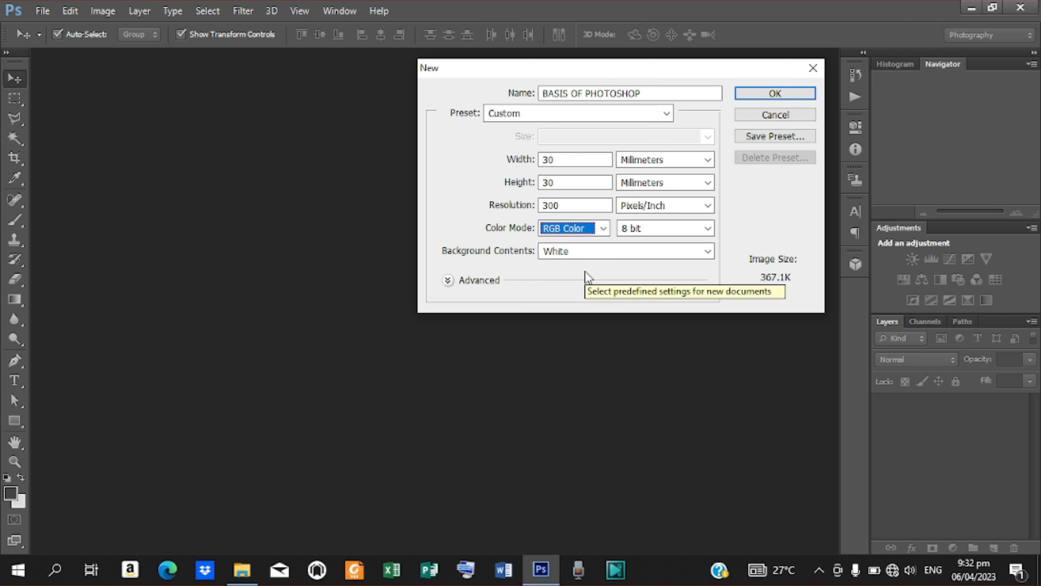
{"action": "left_click", "coordinate": [609, 225]}
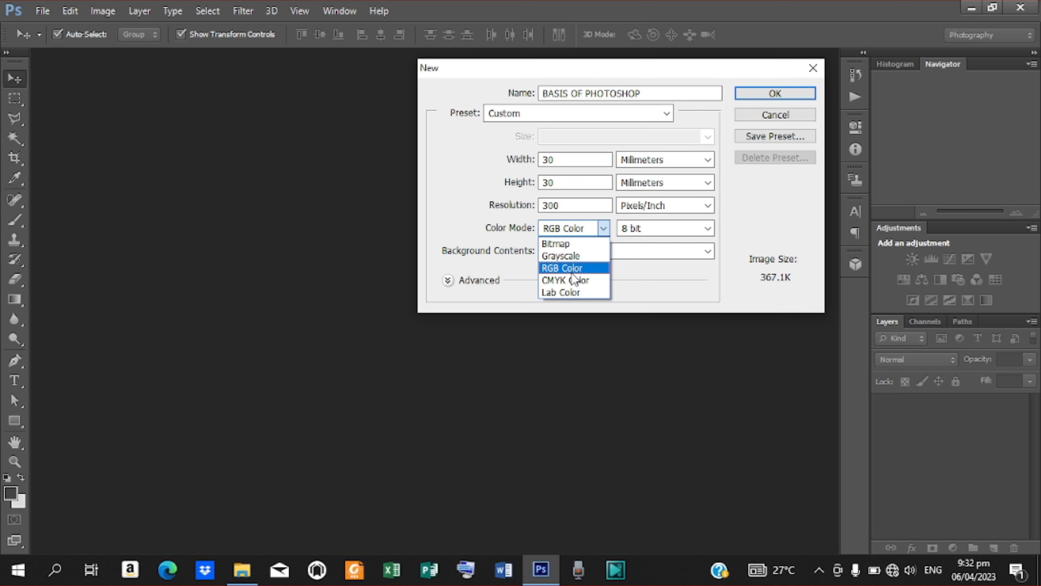
{"action": "left_click", "coordinate": [590, 281]}
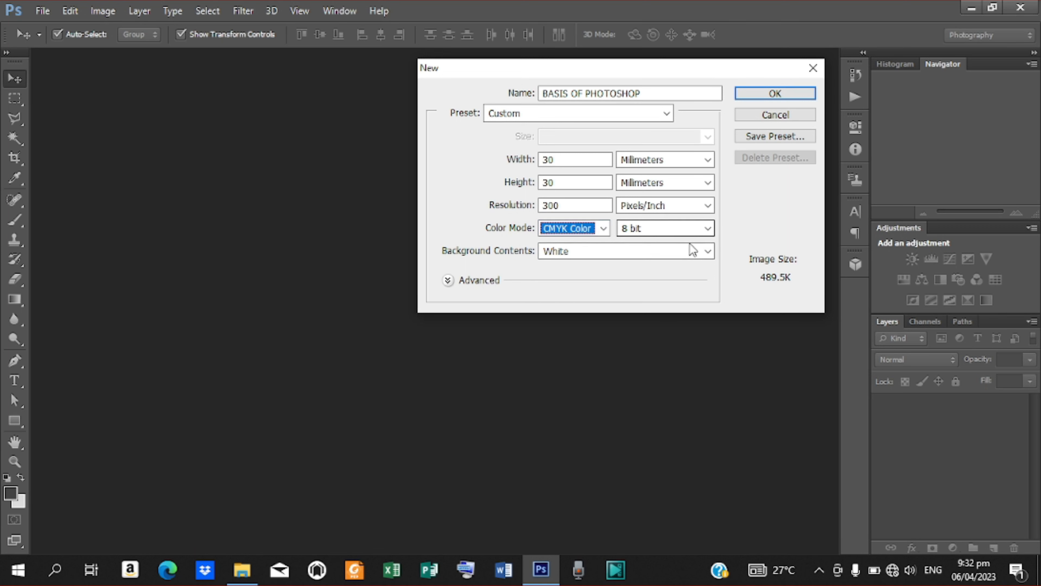
{"action": "left_click", "coordinate": [708, 255]}
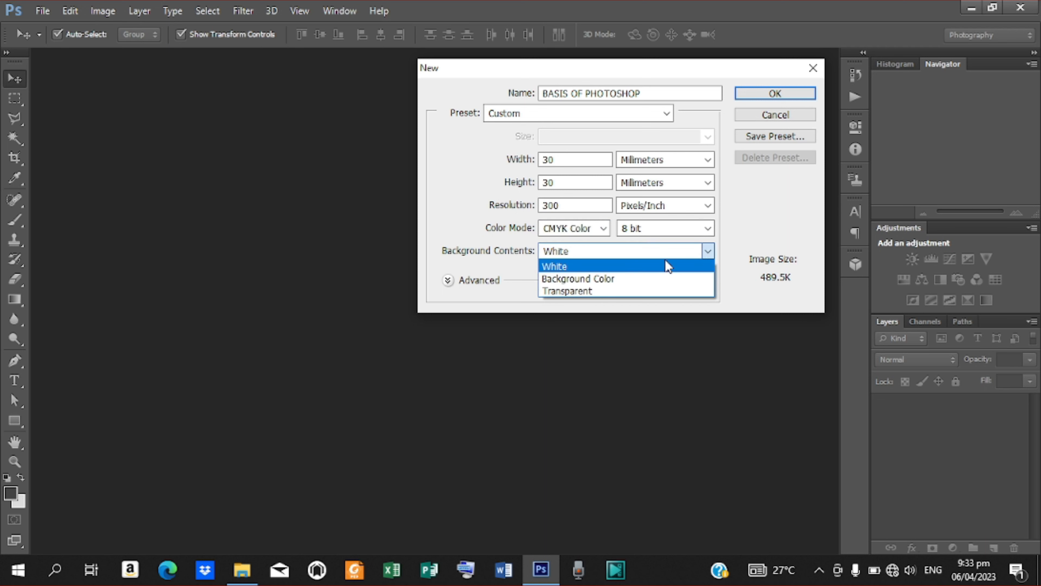
{"action": "left_click", "coordinate": [643, 263]}
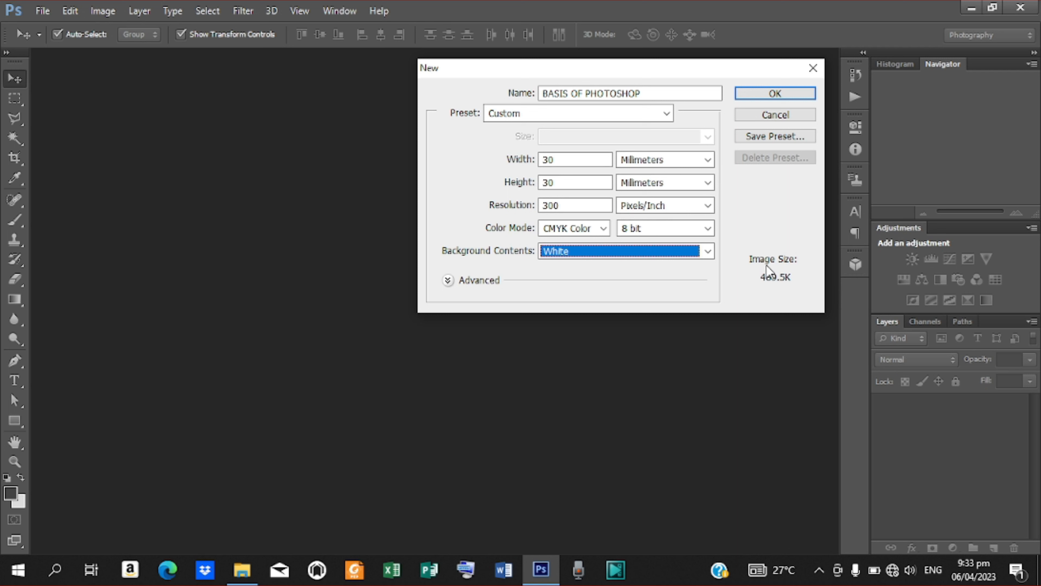
Set the new document's width and height to 100 millimeters each.
{"action": "left_click_drag", "start_coordinate": [603, 160], "coordinate": [487, 166]}
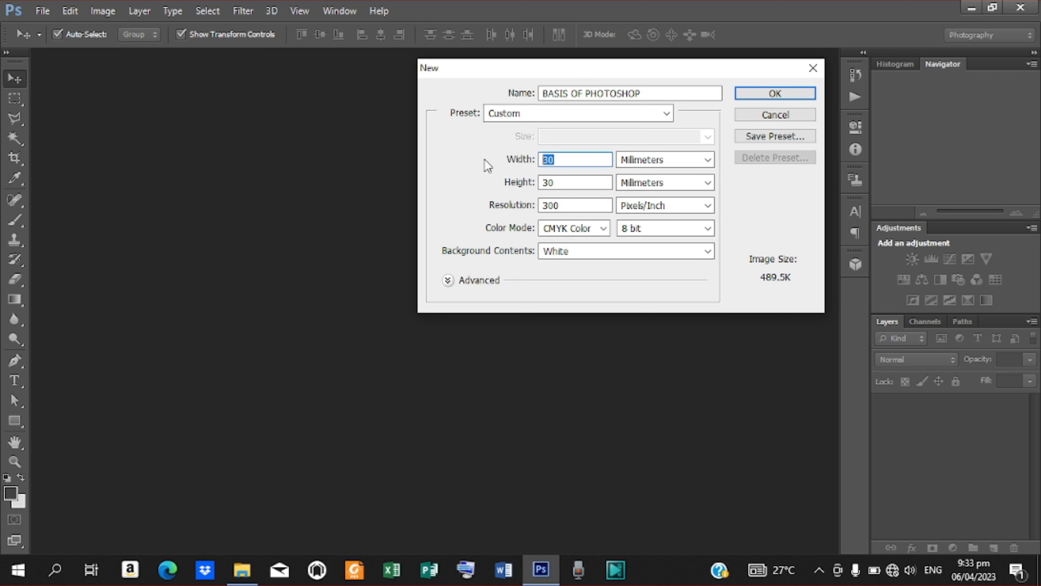
{"action": "type", "text": "100"}
{"action": "mouse_move", "coordinate": [794, 287]}
{"action": "left_click", "coordinate": [576, 184]}
{"action": "left_click_drag", "start_coordinate": [576, 183], "coordinate": [460, 184]}
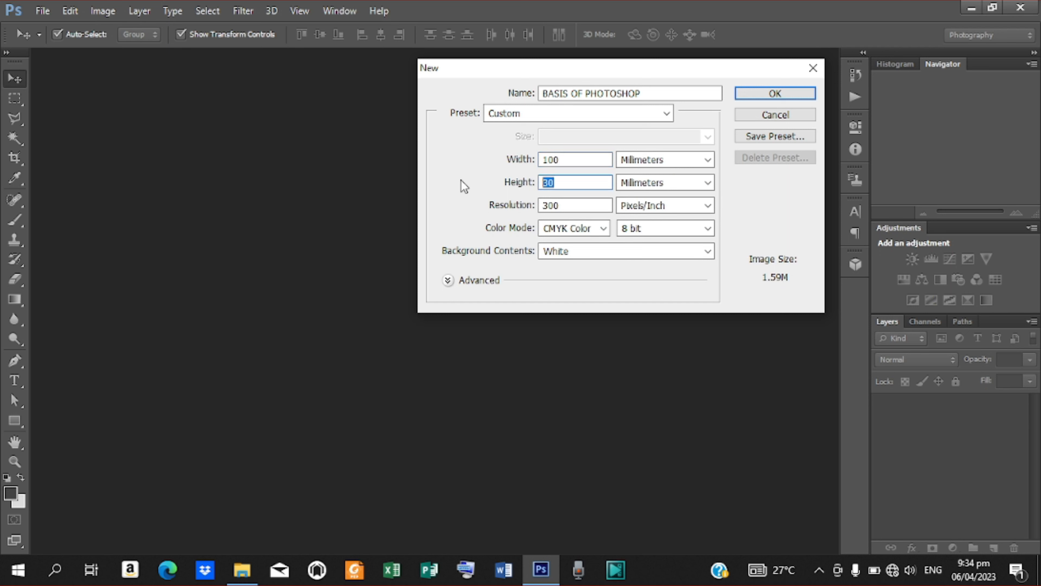
{"action": "type", "text": "100"}
Try a resolution of 100, set it back to 300 pixels/inch, and create the document.
{"action": "double_click", "coordinate": [568, 205]}
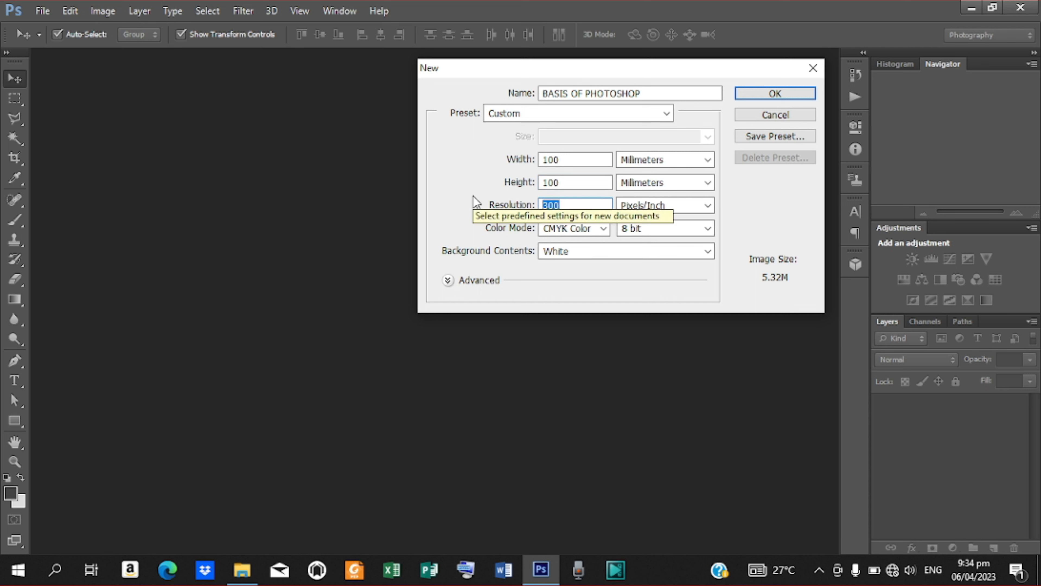
{"action": "type", "text": "100"}
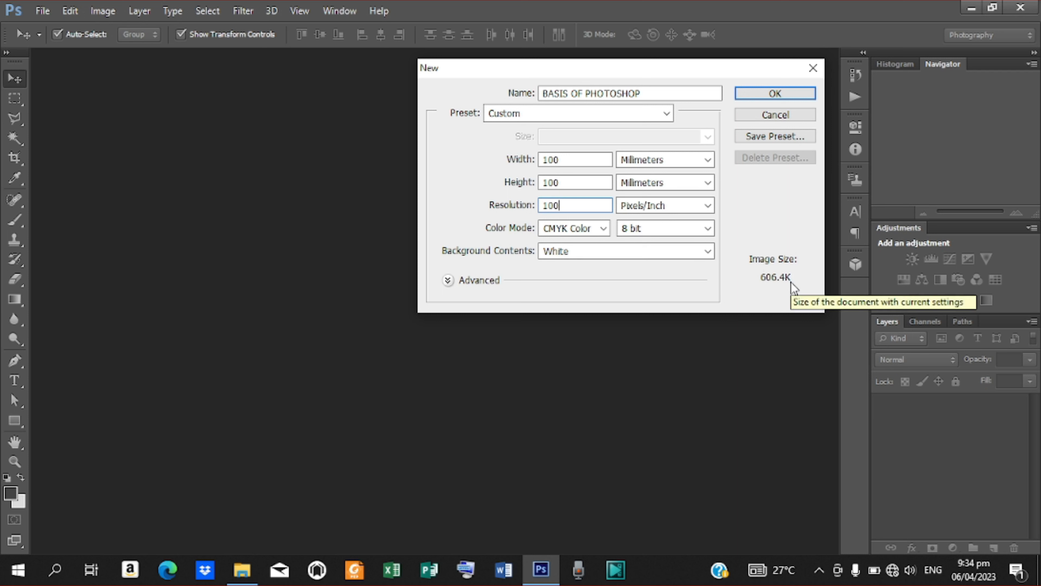
{"action": "key", "text": "BackSpace"}
{"action": "key", "text": "BackSpace"}
{"action": "key", "text": "BackSpace"}
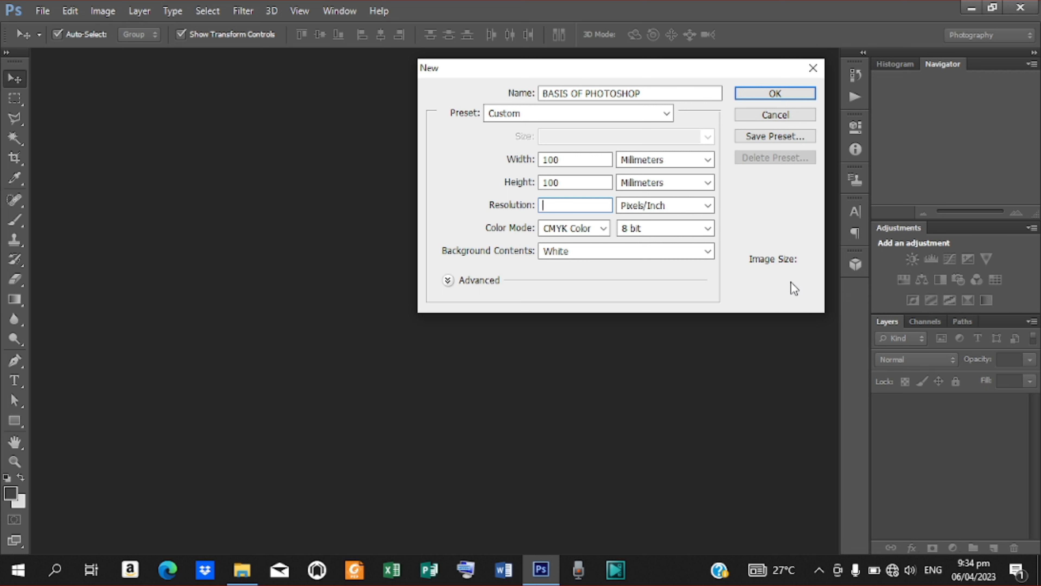
{"action": "type", "text": "300"}
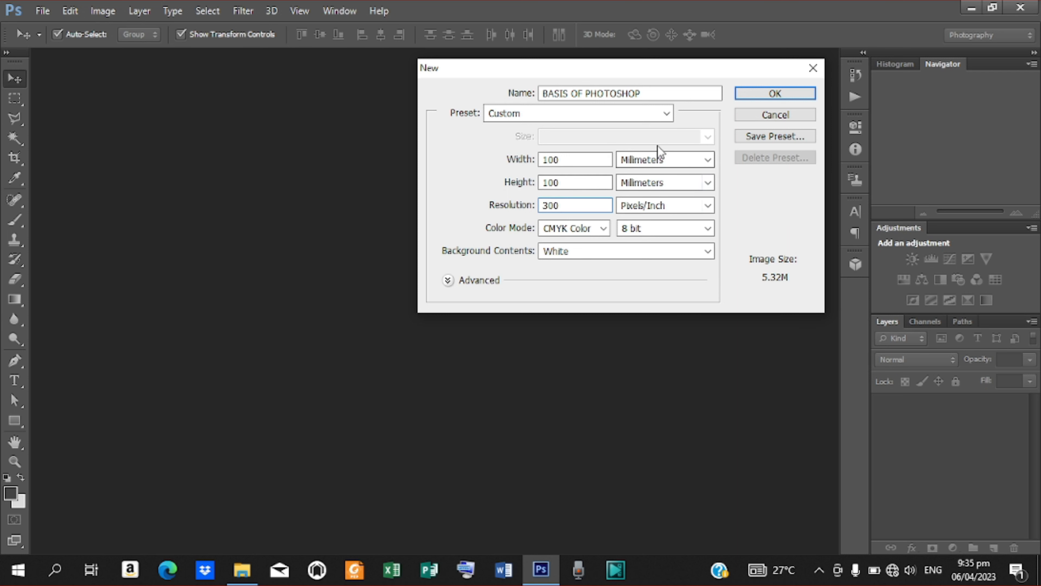
{"action": "left_click", "coordinate": [775, 93]}
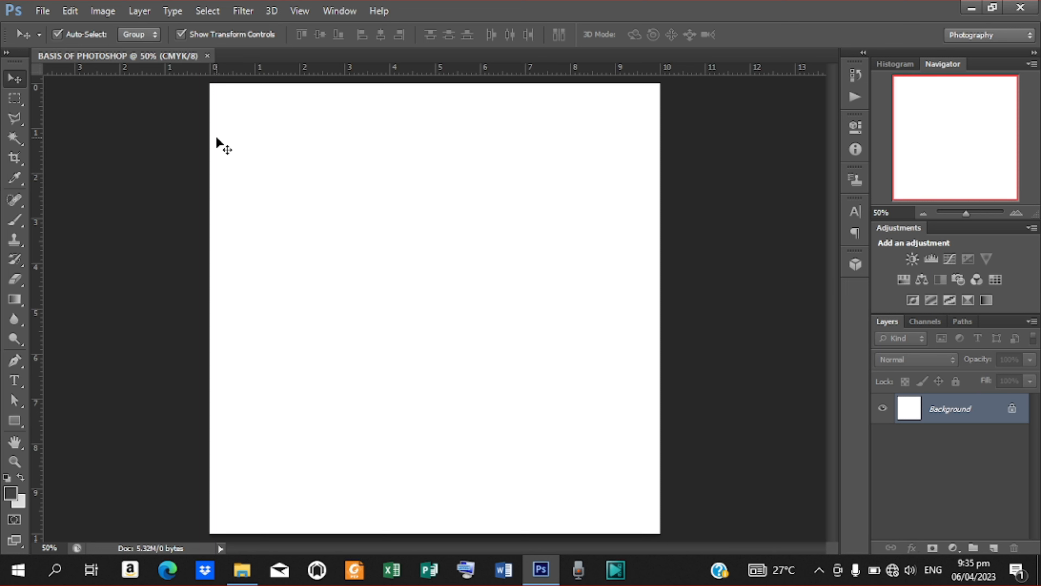
Close the BASIS OF PHOTOSHOP document and create another new document with the settings already filled in.
{"action": "left_click", "coordinate": [207, 56]}
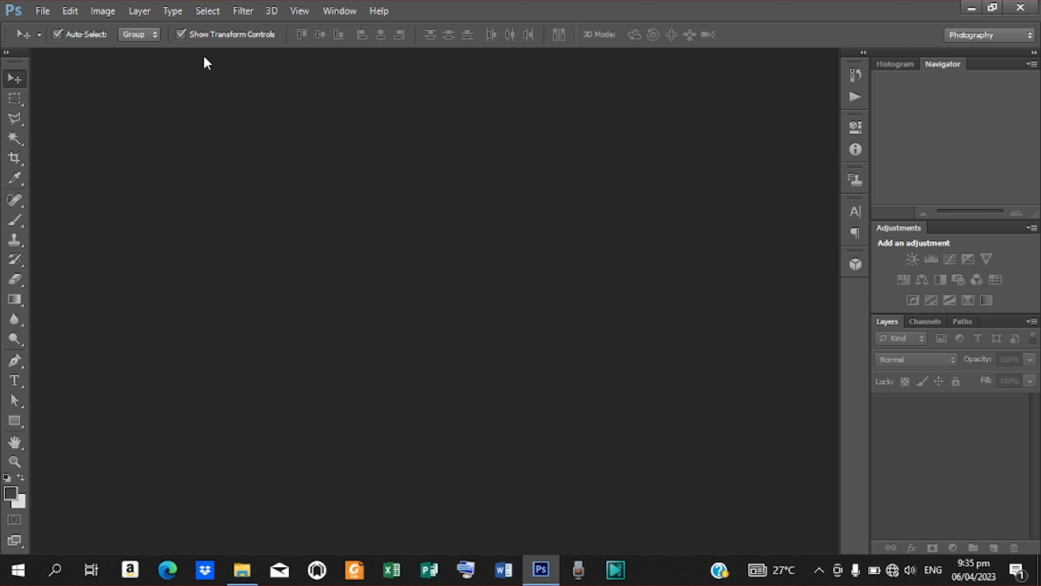
{"action": "key", "text": "ctrl+n"}
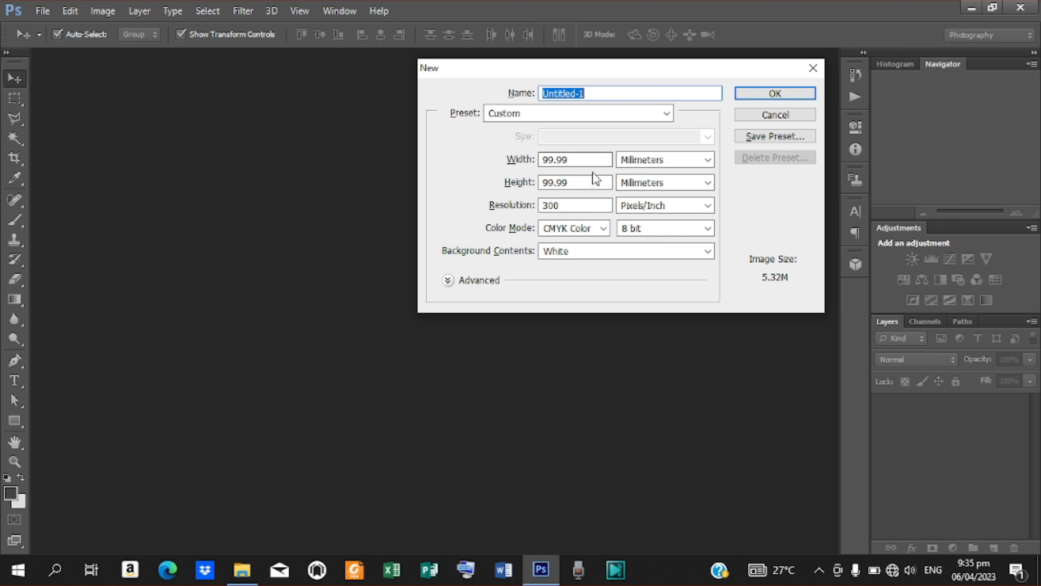
{"action": "left_click", "coordinate": [740, 96]}
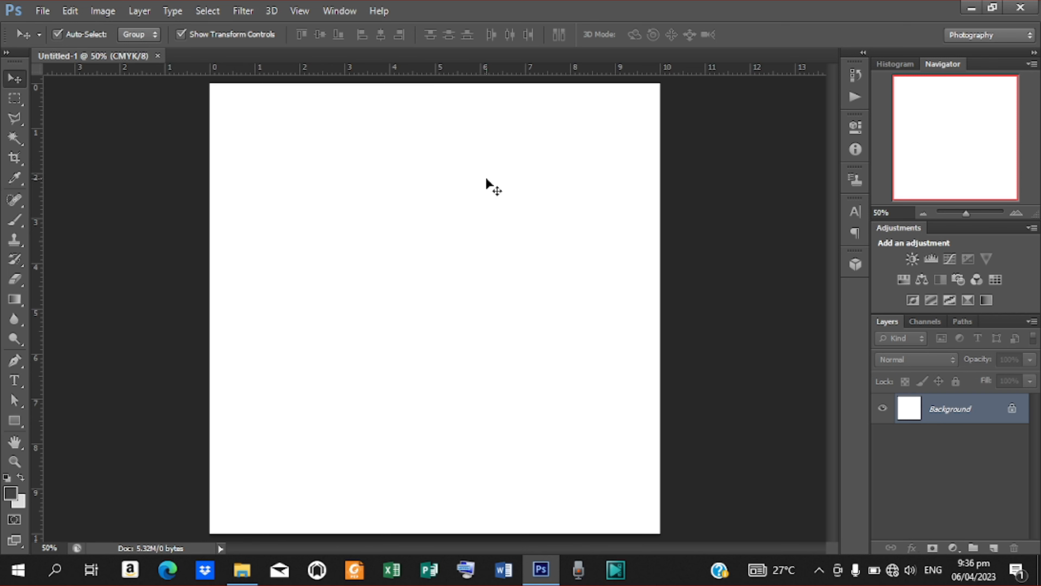
Place the png-transparent-cafe-food-barbecue-grill-chicken-dish image from the ONLINE FOOD BANNER folder at its default size.
{"action": "left_click", "coordinate": [42, 11]}
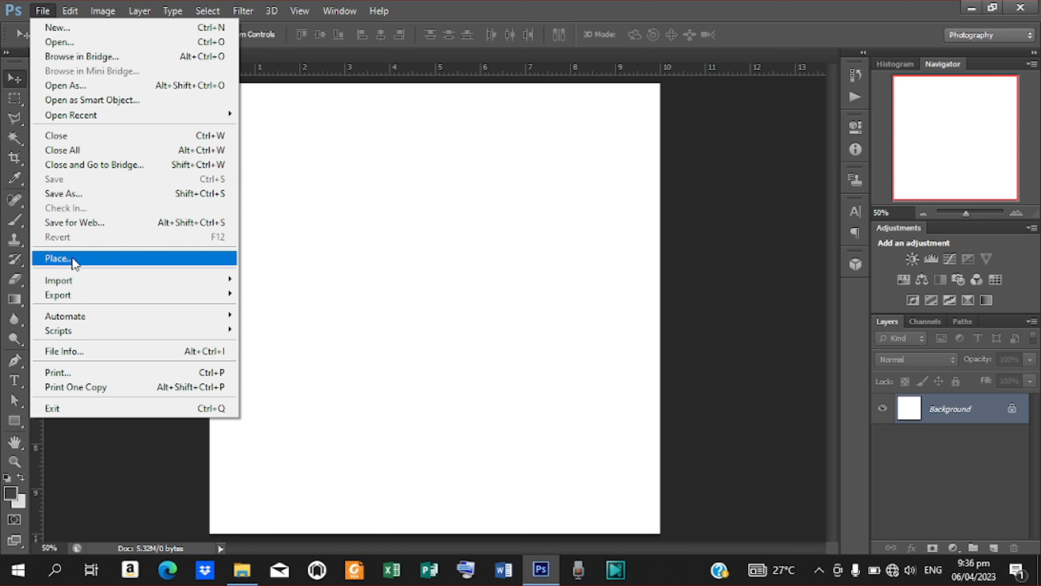
{"action": "left_click", "coordinate": [75, 266]}
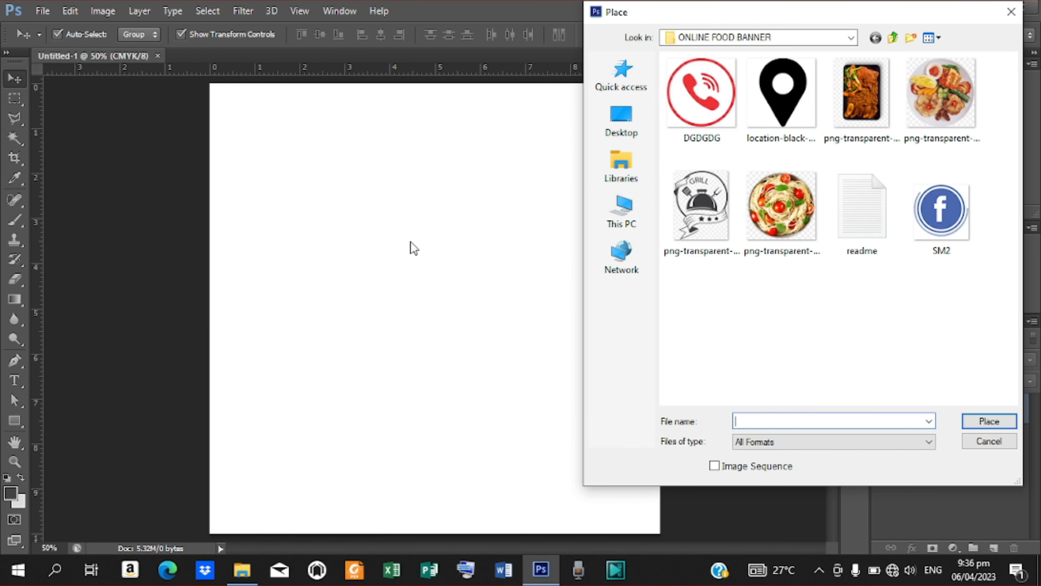
{"action": "left_click", "coordinate": [931, 124]}
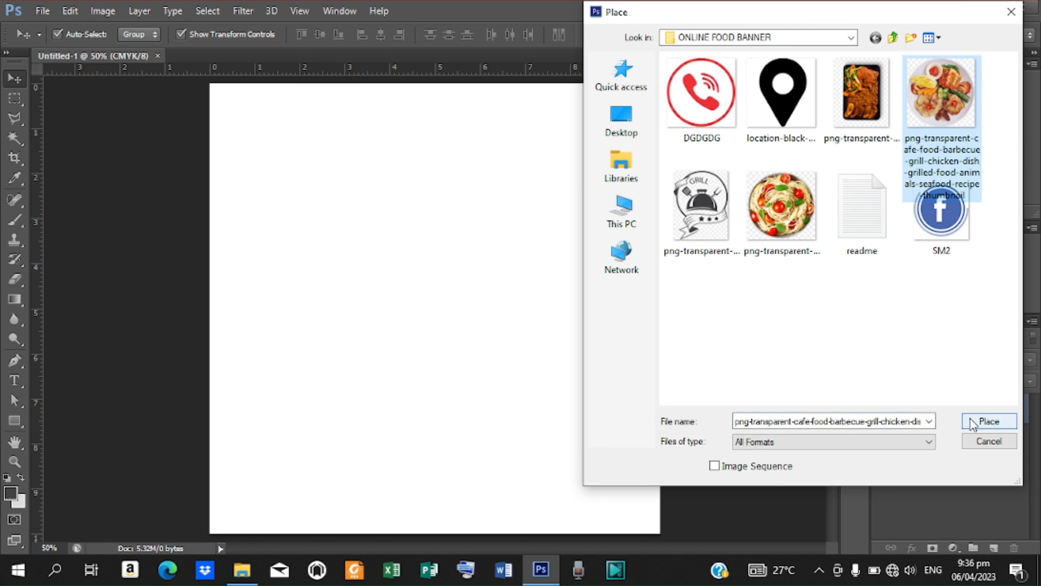
{"action": "left_click", "coordinate": [987, 421]}
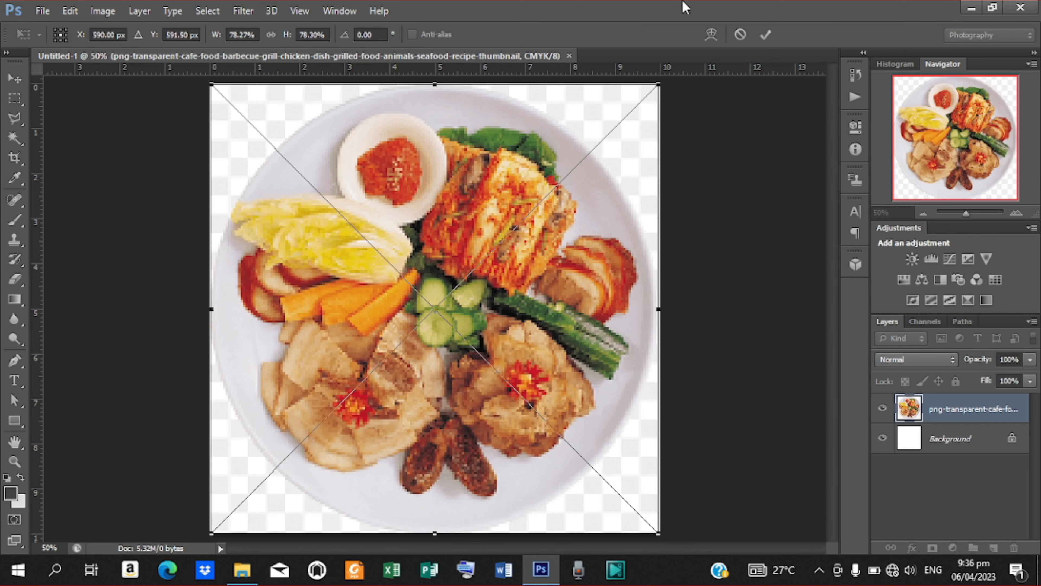
{"action": "left_click", "coordinate": [766, 34]}
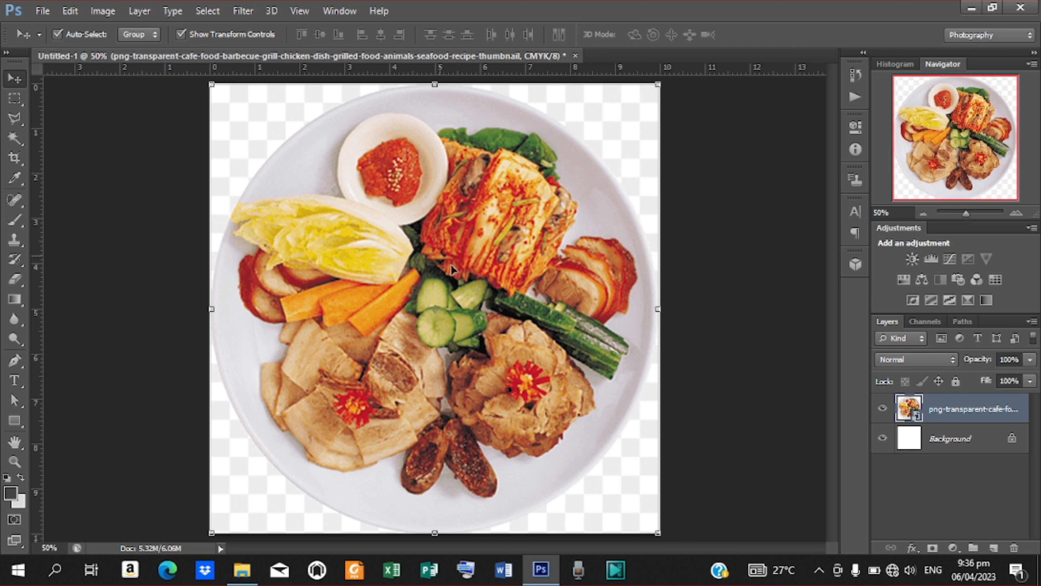
Move the placed food image around the canvas, out past its edges and back to roughly the middle.
{"action": "left_click_drag", "start_coordinate": [440, 277], "coordinate": [717, 152]}
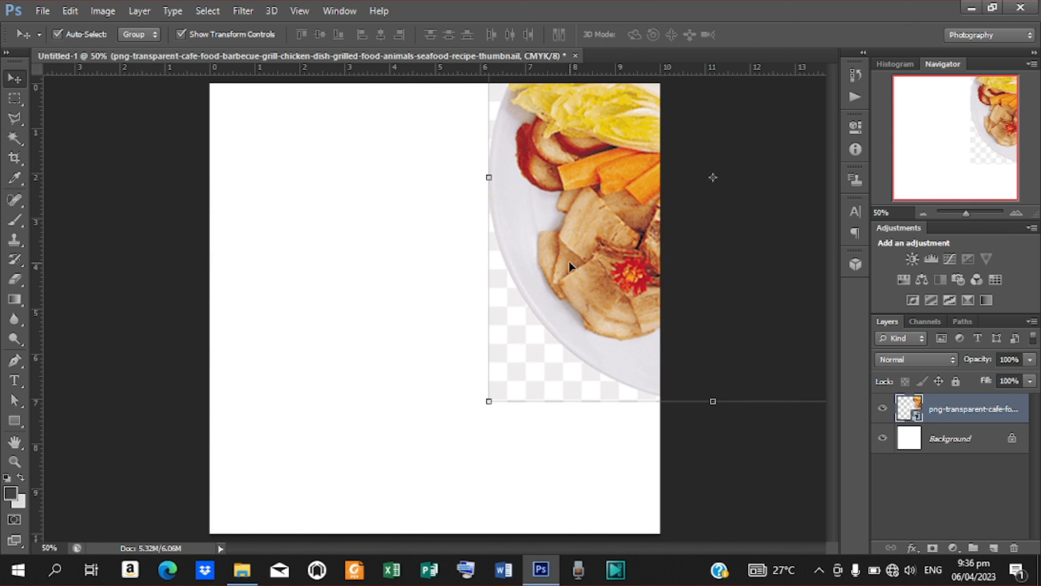
{"action": "left_click_drag", "start_coordinate": [571, 267], "coordinate": [213, 517]}
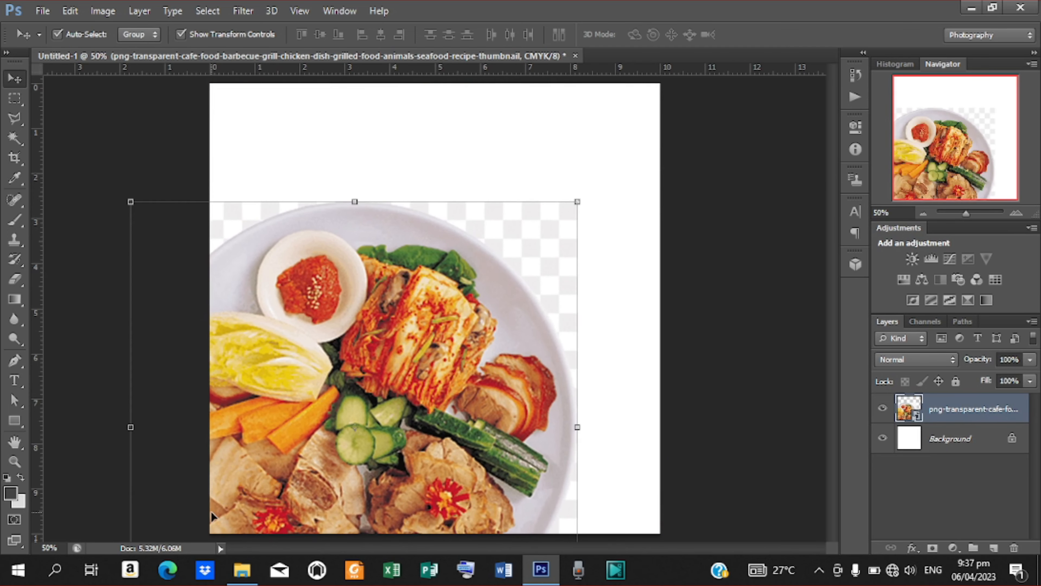
{"action": "left_click_drag", "start_coordinate": [354, 438], "coordinate": [287, 480]}
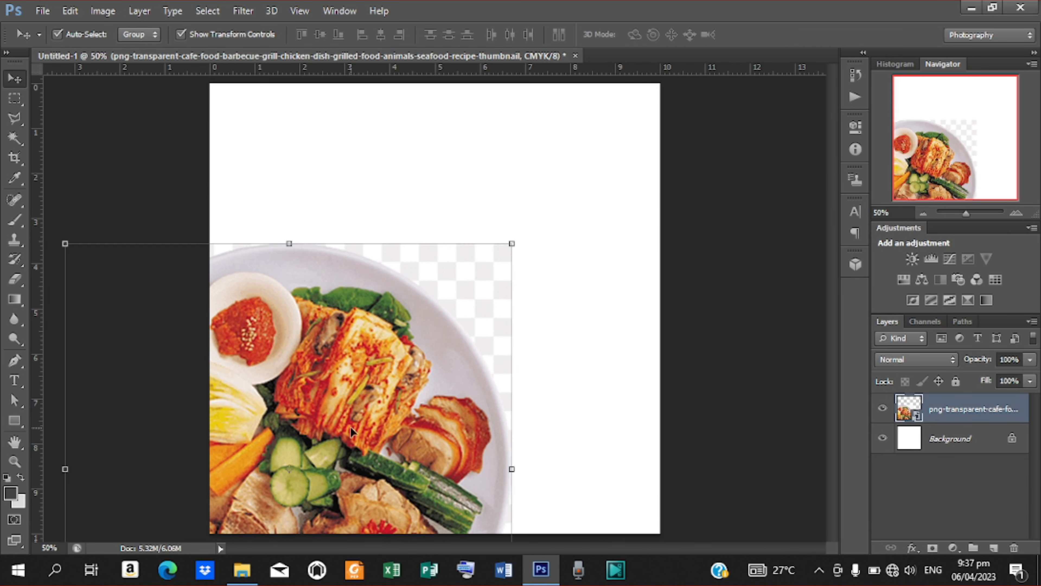
{"action": "left_click_drag", "start_coordinate": [345, 428], "coordinate": [230, 499]}
{"action": "left_click_drag", "start_coordinate": [294, 370], "coordinate": [239, 53]}
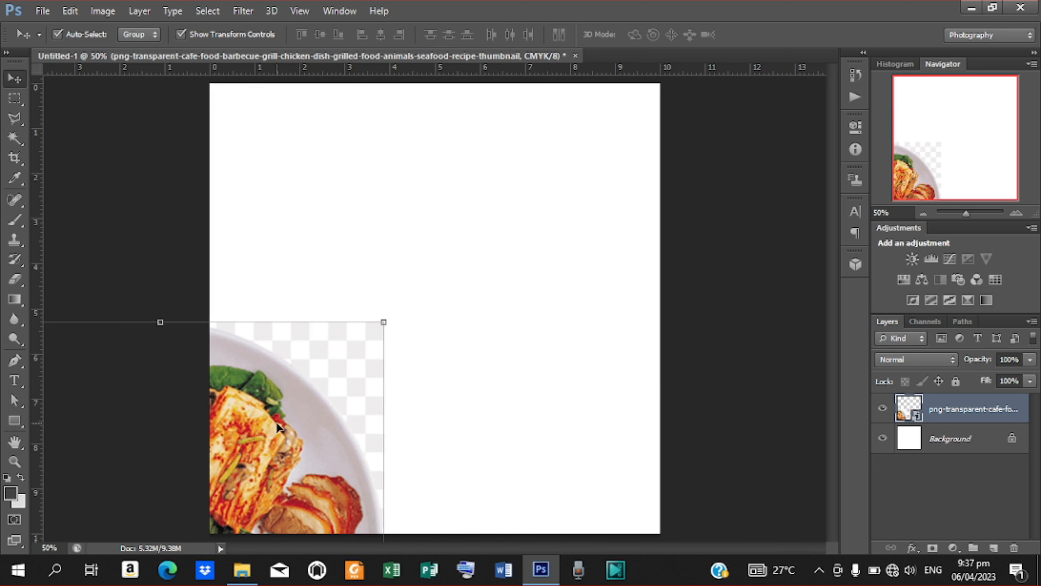
{"action": "left_click_drag", "start_coordinate": [278, 427], "coordinate": [656, 272]}
{"action": "left_click_drag", "start_coordinate": [582, 342], "coordinate": [508, 181]}
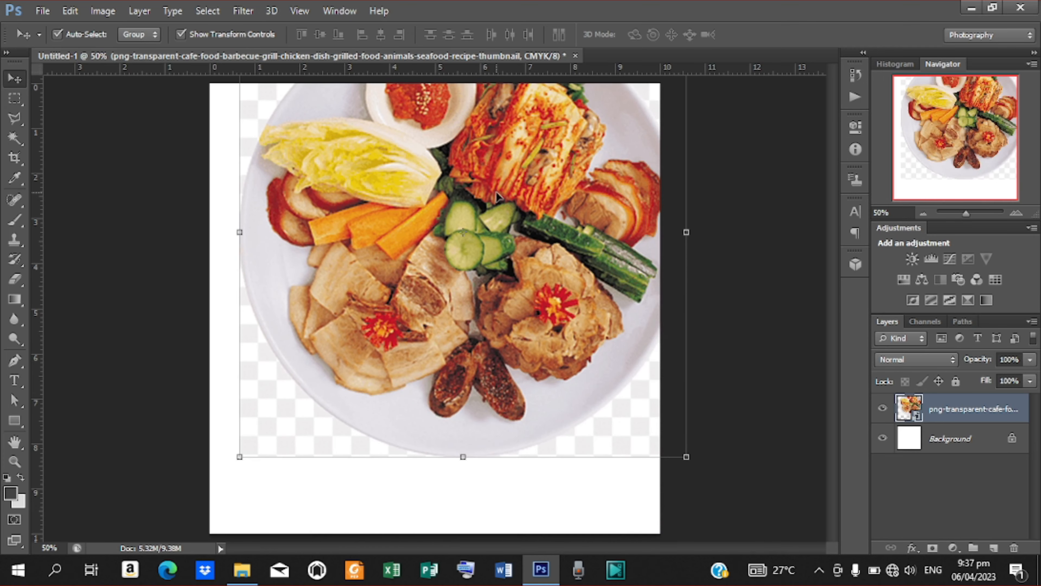
{"action": "left_click_drag", "start_coordinate": [500, 271], "coordinate": [479, 281]}
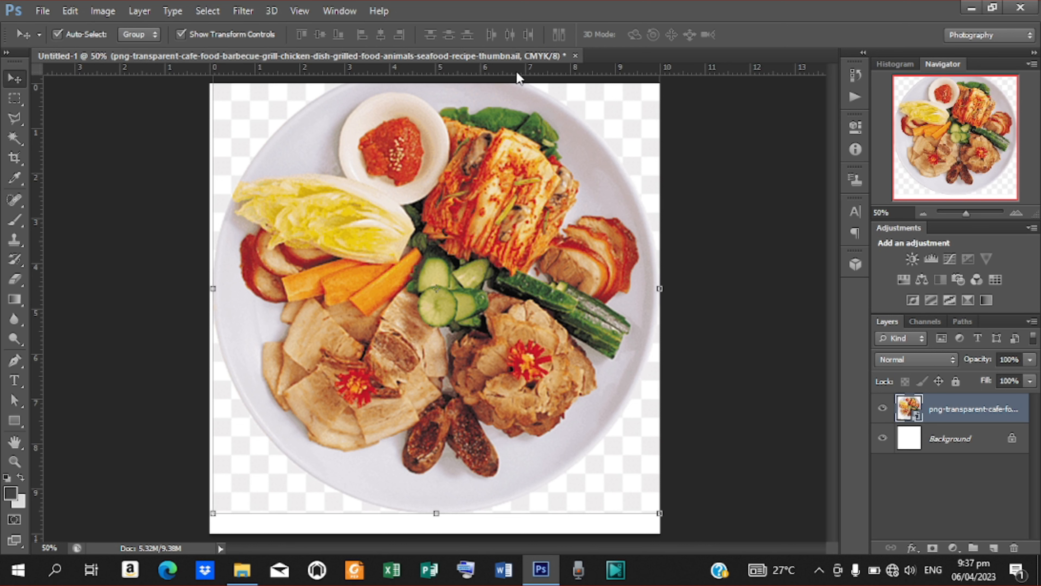
Close the document without saving and create a new one with the same 99.99 mm CMYK settings.
{"action": "left_click", "coordinate": [575, 56]}
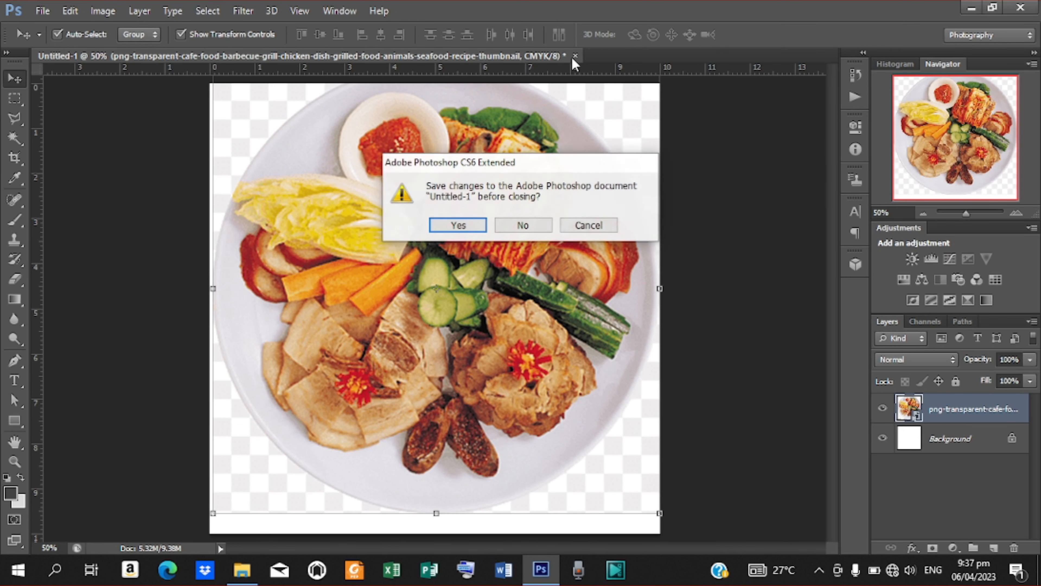
{"action": "left_click", "coordinate": [514, 228]}
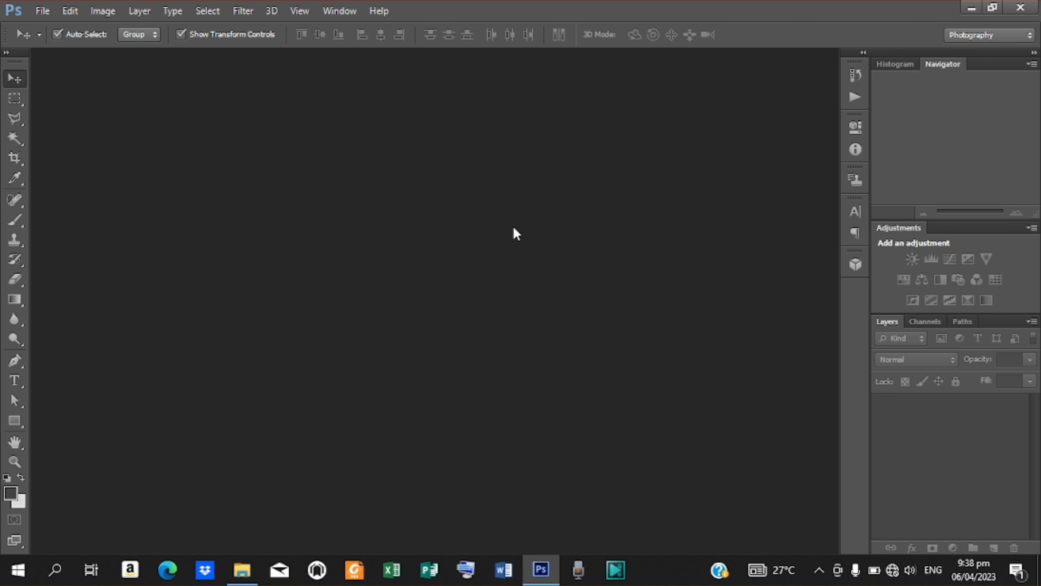
{"action": "key", "text": "ctrl+n"}
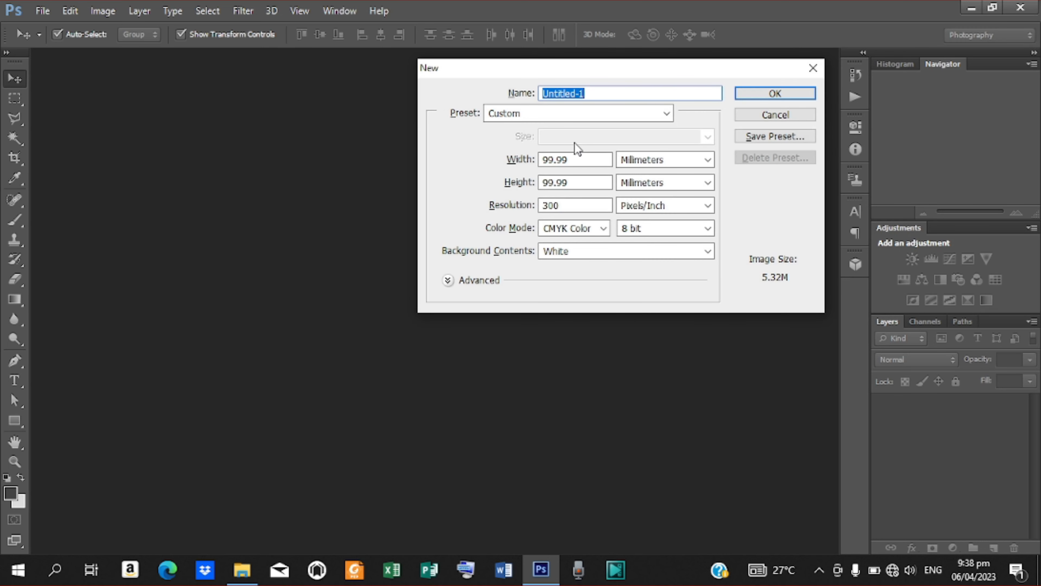
{"action": "left_click", "coordinate": [766, 100]}
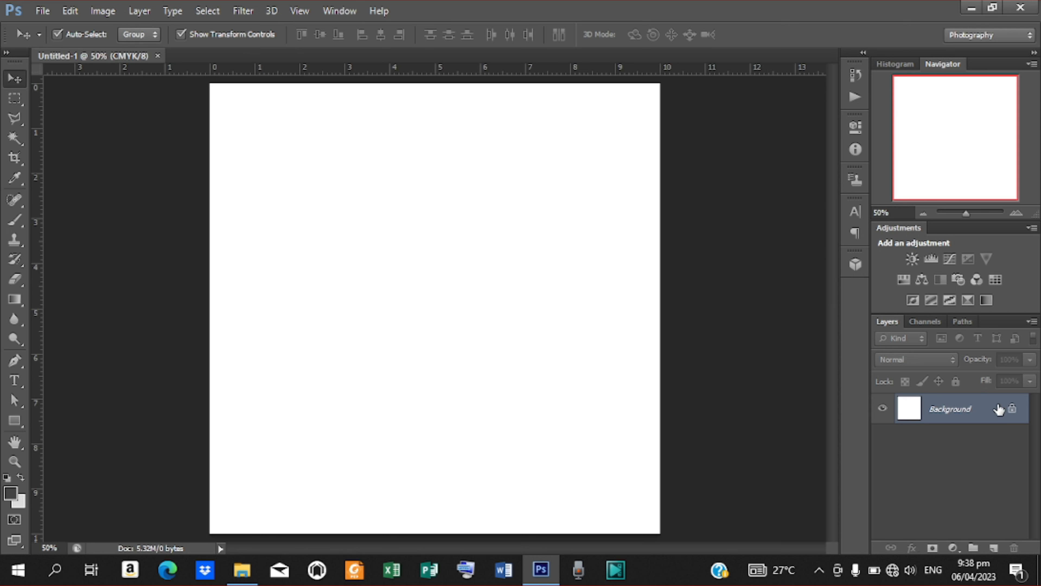
Duplicate the Background layer and give the copy a Color Overlay in light peach, ffcabc.
{"action": "left_click_drag", "start_coordinate": [998, 409], "coordinate": [999, 551]}
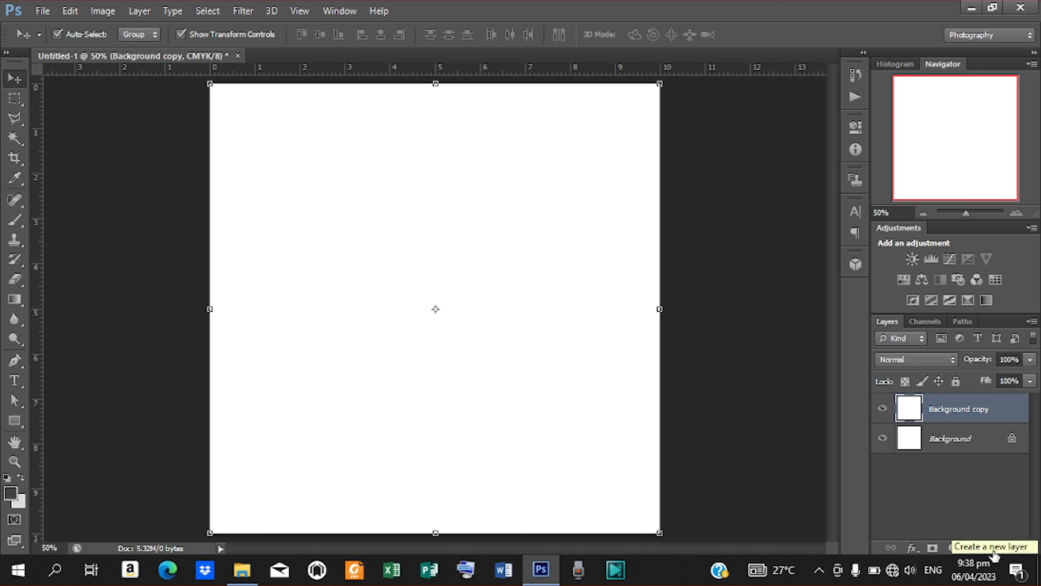
{"action": "left_click", "coordinate": [912, 549]}
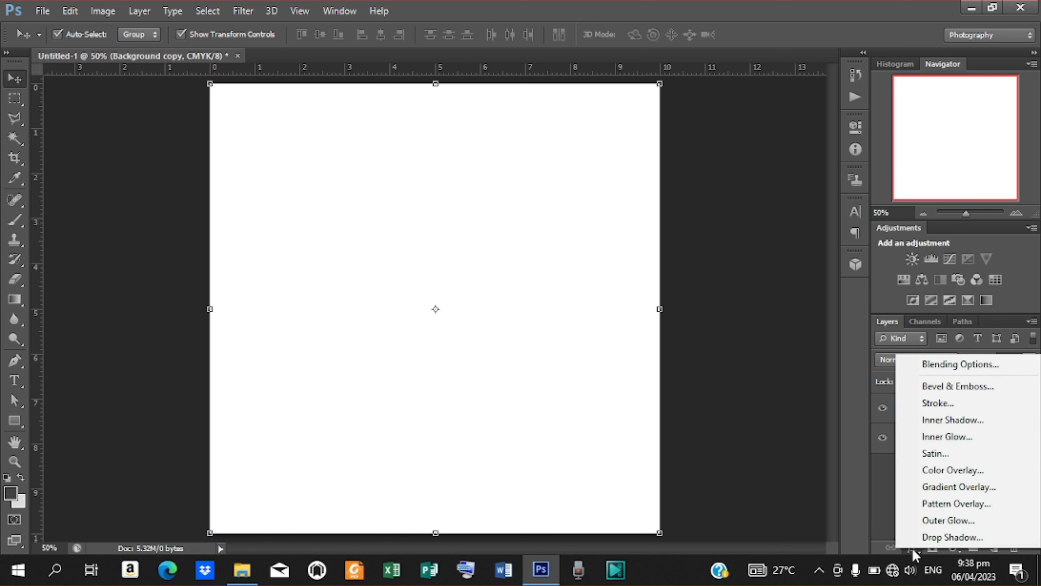
{"action": "left_click", "coordinate": [958, 475]}
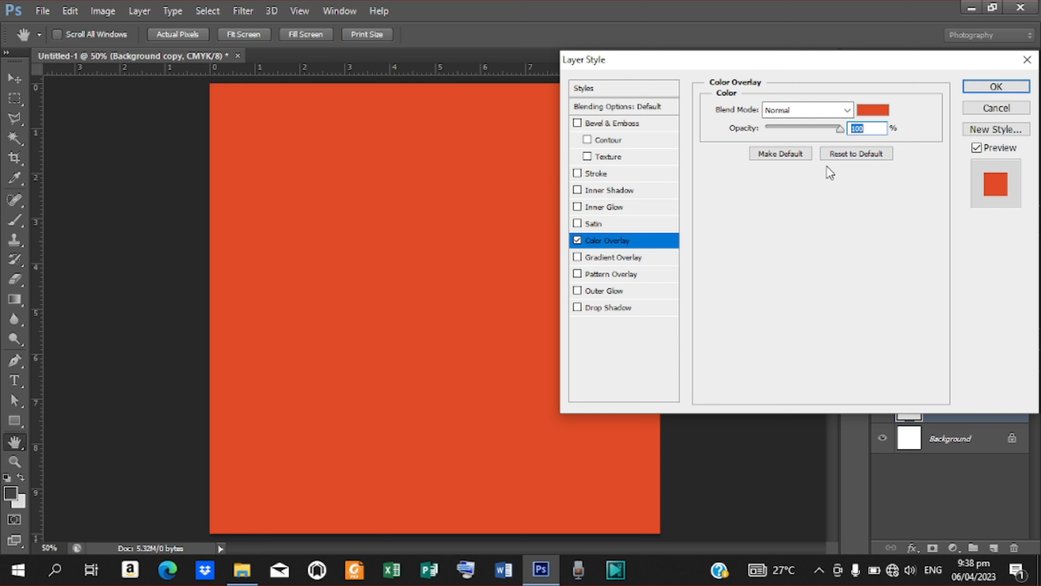
{"action": "left_click", "coordinate": [874, 111]}
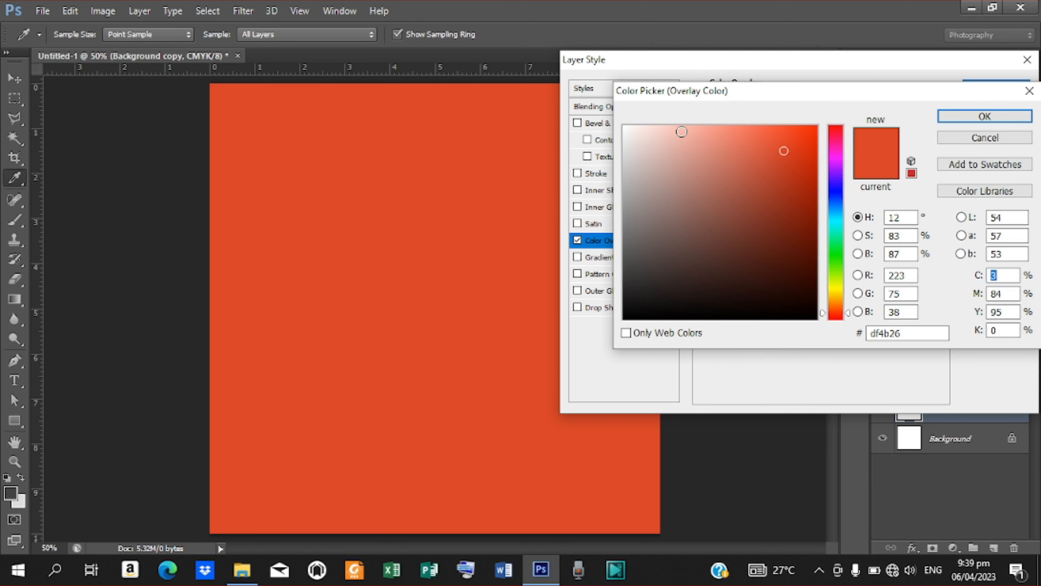
{"action": "left_click", "coordinate": [783, 174]}
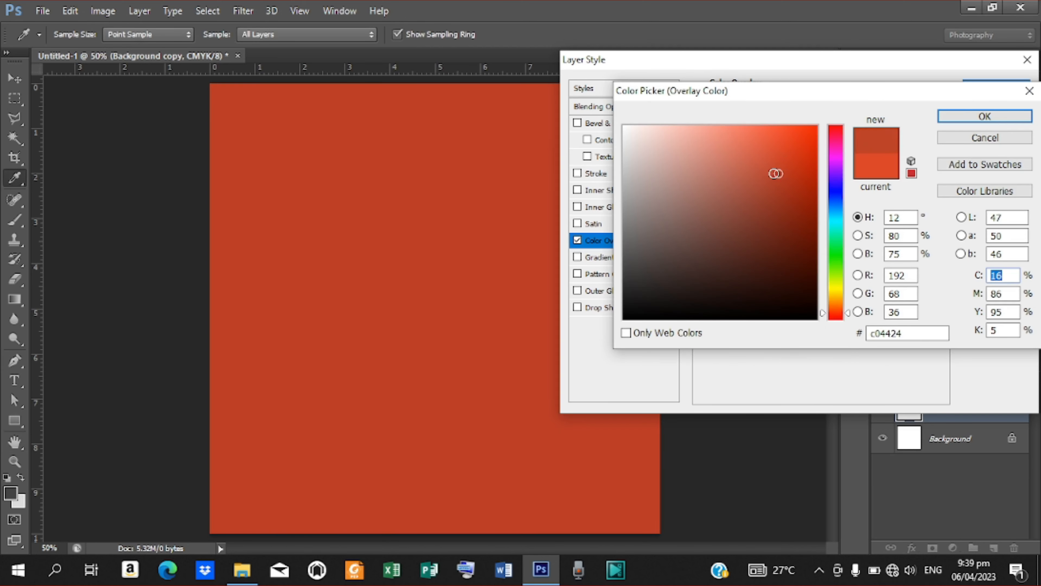
{"action": "left_click_drag", "start_coordinate": [774, 172], "coordinate": [674, 123]}
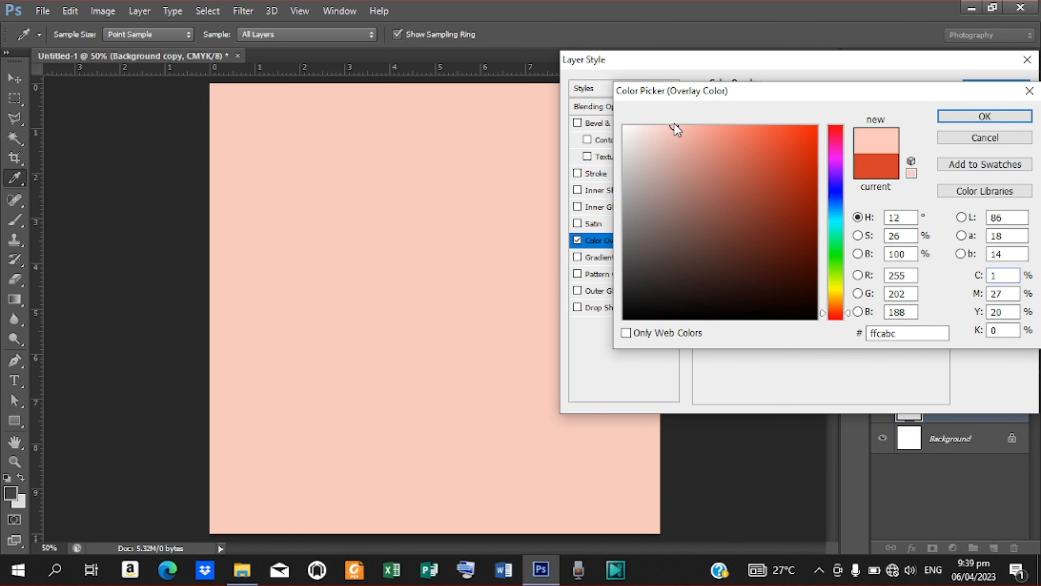
{"action": "left_click", "coordinate": [981, 117]}
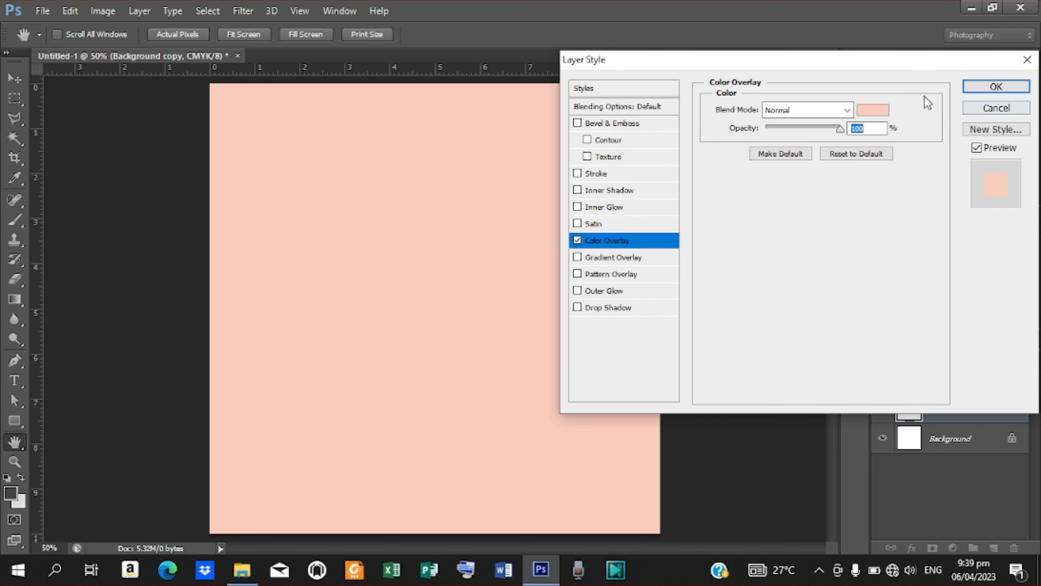
Try several green shades for the overlay color, settle on bright green 15e200, and apply the layer style.
{"action": "left_click", "coordinate": [873, 111]}
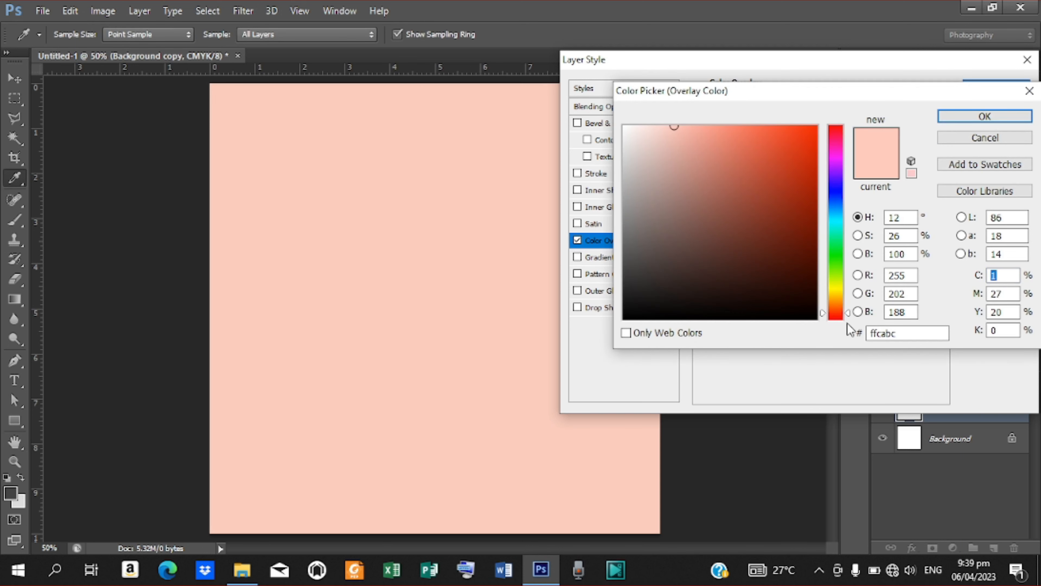
{"action": "left_click_drag", "start_coordinate": [848, 316], "coordinate": [848, 257]}
{"action": "left_click", "coordinate": [810, 221]}
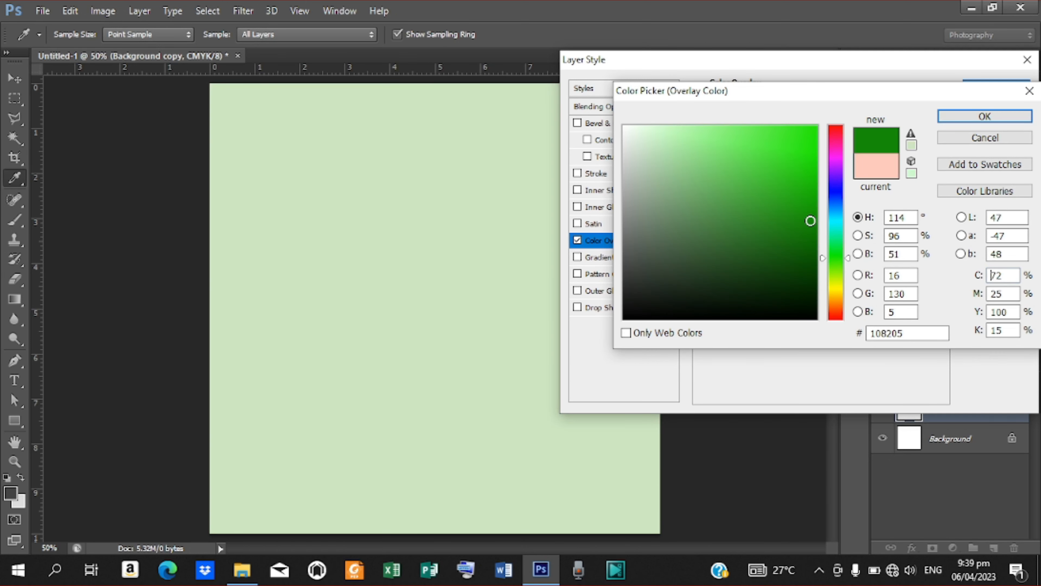
{"action": "mouse_move", "coordinate": [810, 221]}
{"action": "left_mouse_down"}
{"action": "mouse_move", "coordinate": [765, 281]}
{"action": "mouse_move", "coordinate": [827, 227]}
{"action": "mouse_move", "coordinate": [818, 213]}
{"action": "left_mouse_up"}
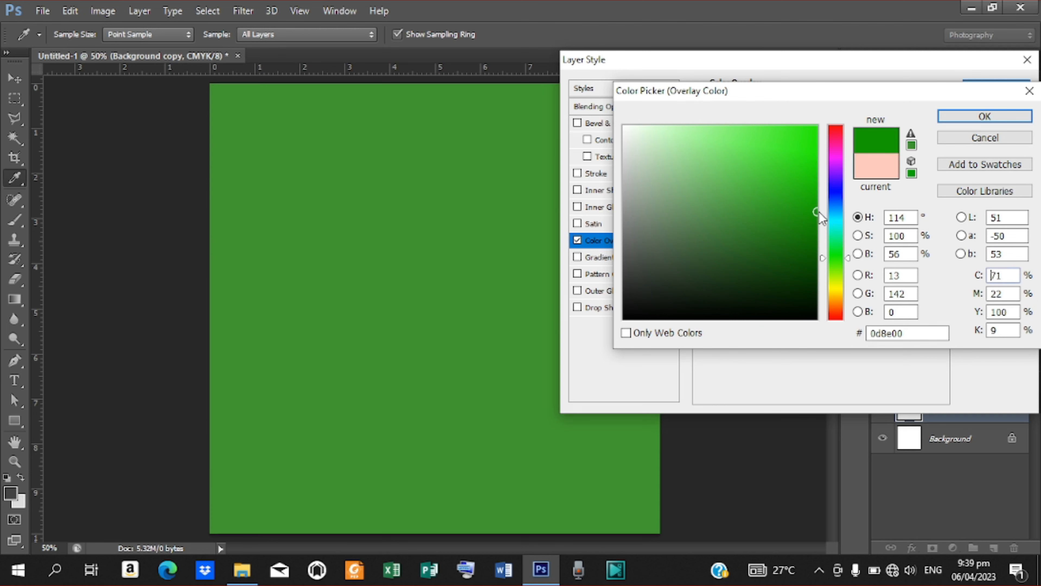
{"action": "left_click", "coordinate": [800, 242]}
{"action": "left_click", "coordinate": [713, 204]}
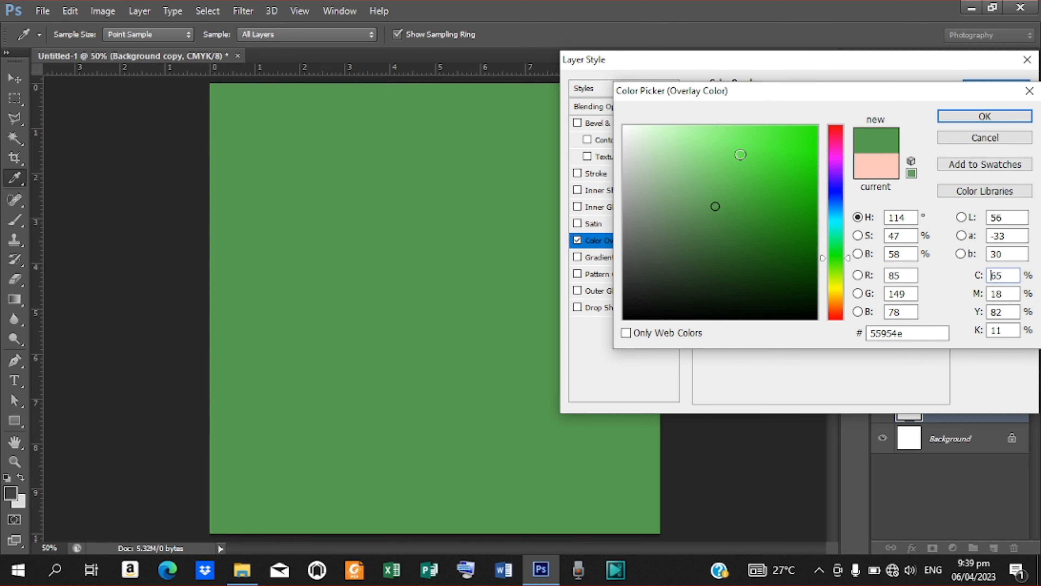
{"action": "left_click", "coordinate": [743, 147]}
{"action": "left_click_drag", "start_coordinate": [744, 147], "coordinate": [817, 147]}
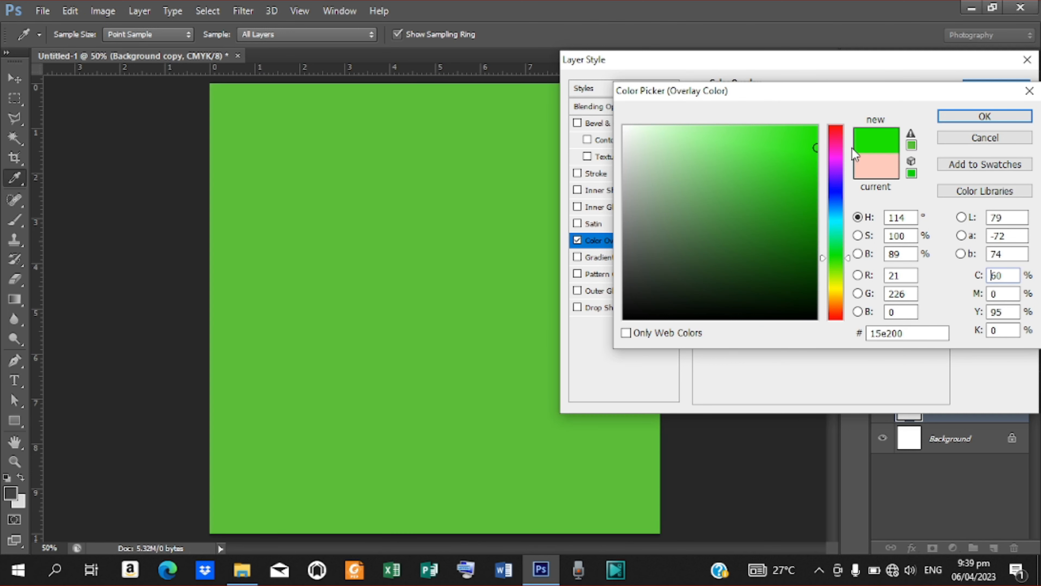
{"action": "left_click", "coordinate": [956, 118]}
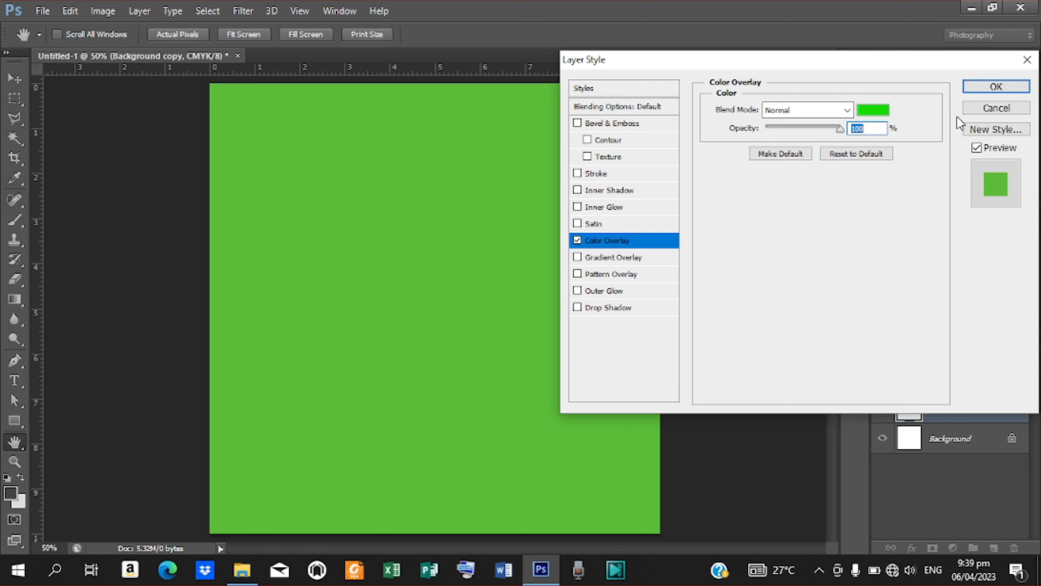
{"action": "left_click", "coordinate": [996, 87]}
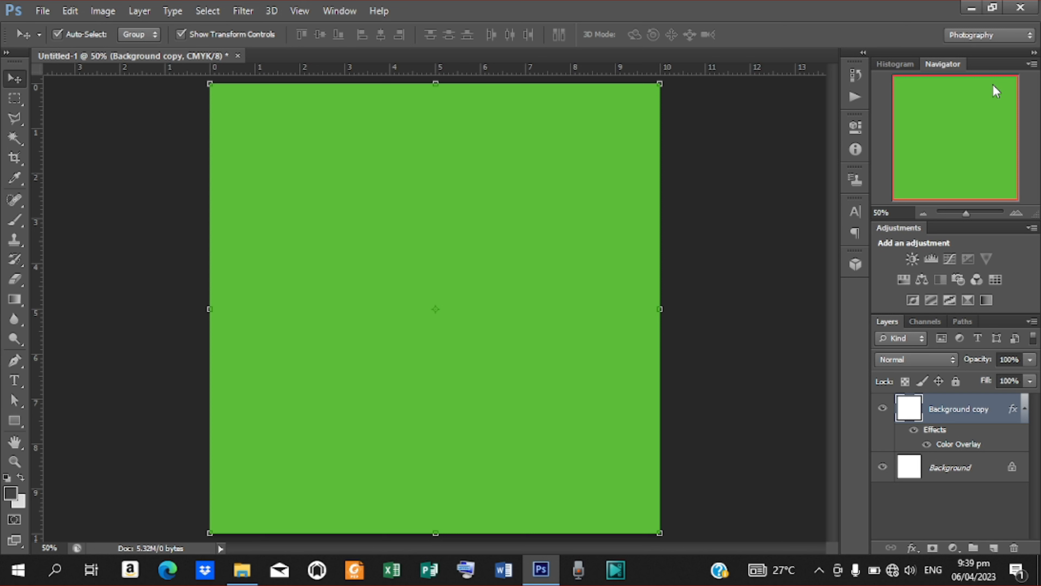
Delete the Background copy layer with its Color Overlay.
{"action": "right_click", "coordinate": [964, 411]}
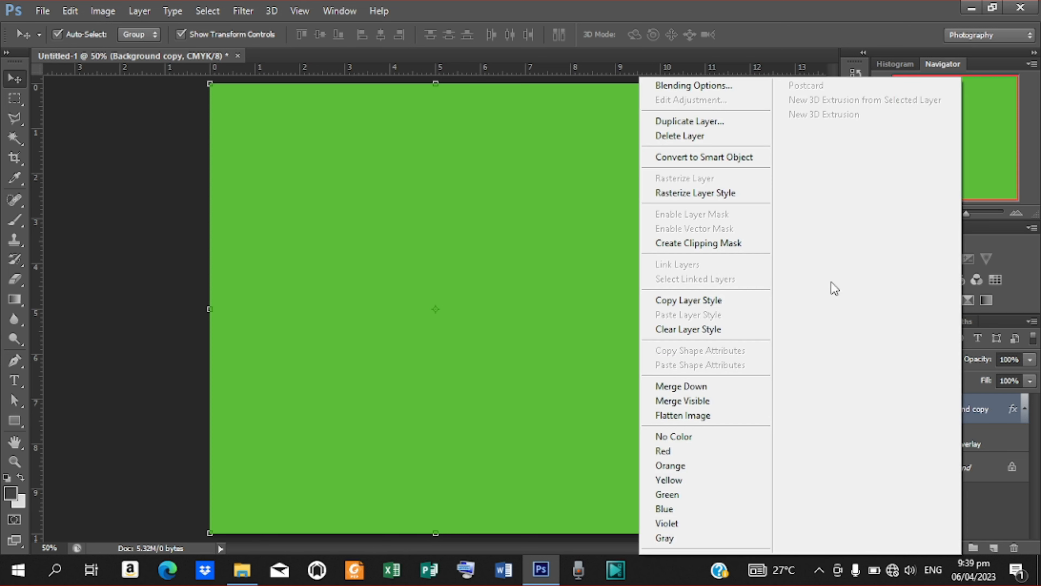
{"action": "left_click", "coordinate": [722, 139]}
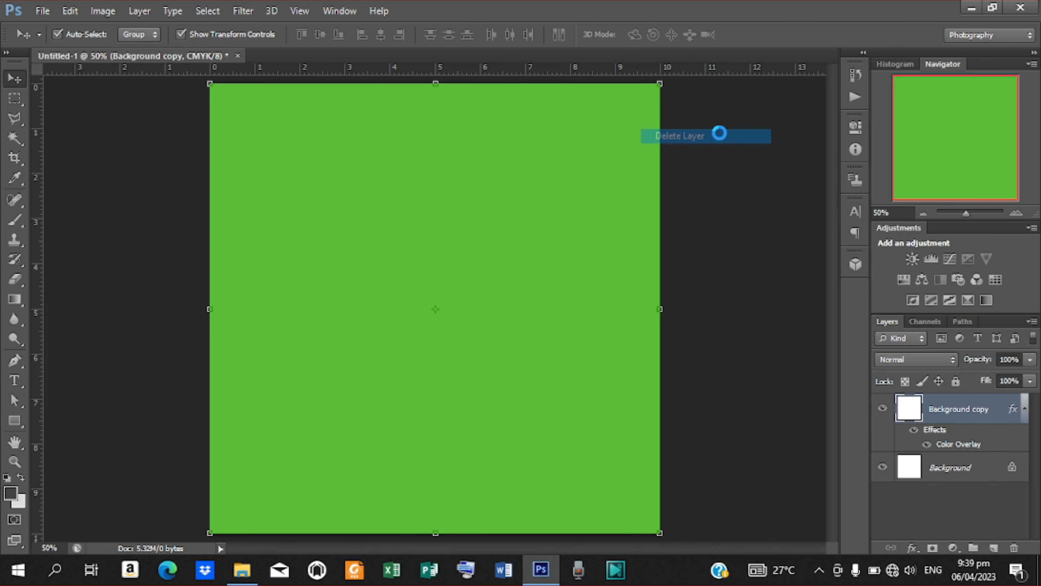
{"action": "left_click", "coordinate": [471, 227]}
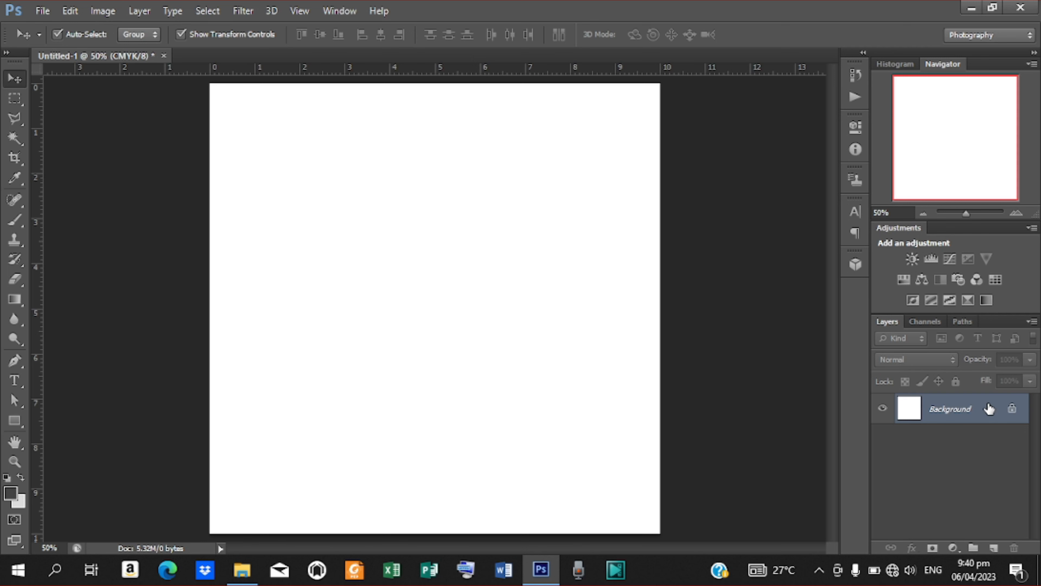
Duplicate the Background layer and enable a Gradient Overlay on the copy.
{"action": "left_click_drag", "start_coordinate": [989, 409], "coordinate": [995, 549]}
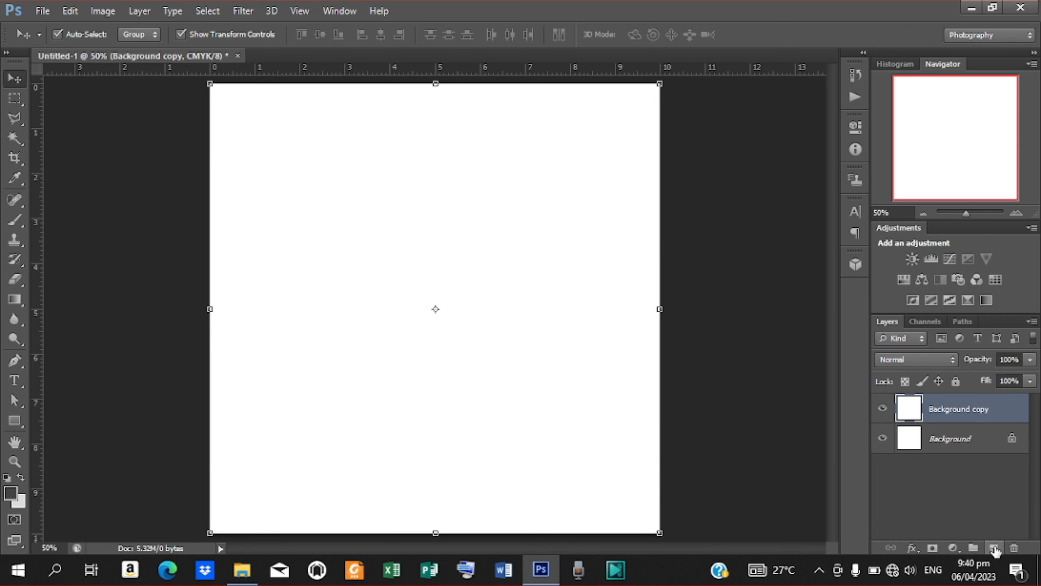
{"action": "left_click", "coordinate": [911, 548]}
{"action": "left_click", "coordinate": [961, 485]}
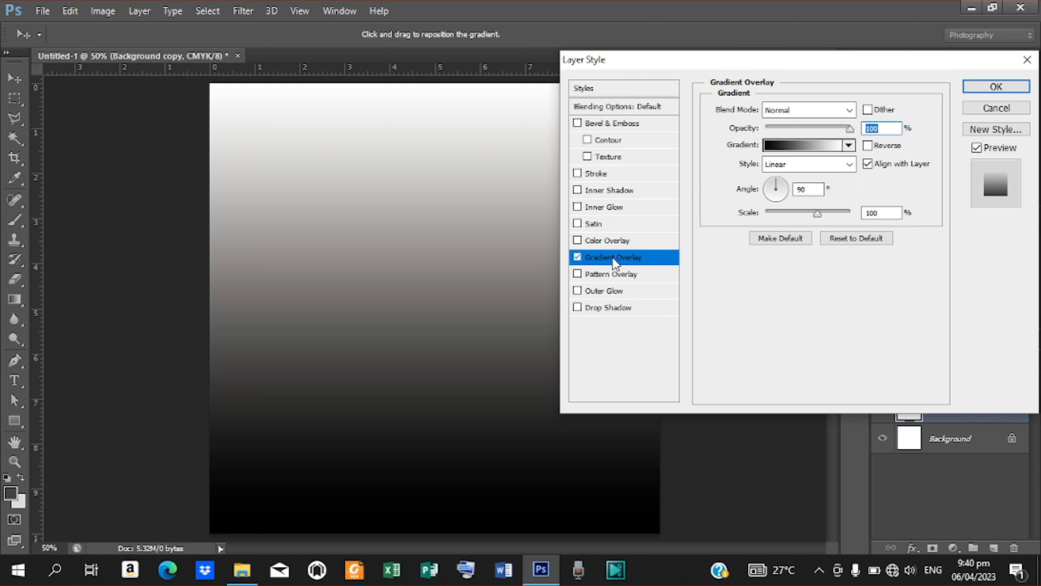
{"action": "left_click", "coordinate": [577, 258]}
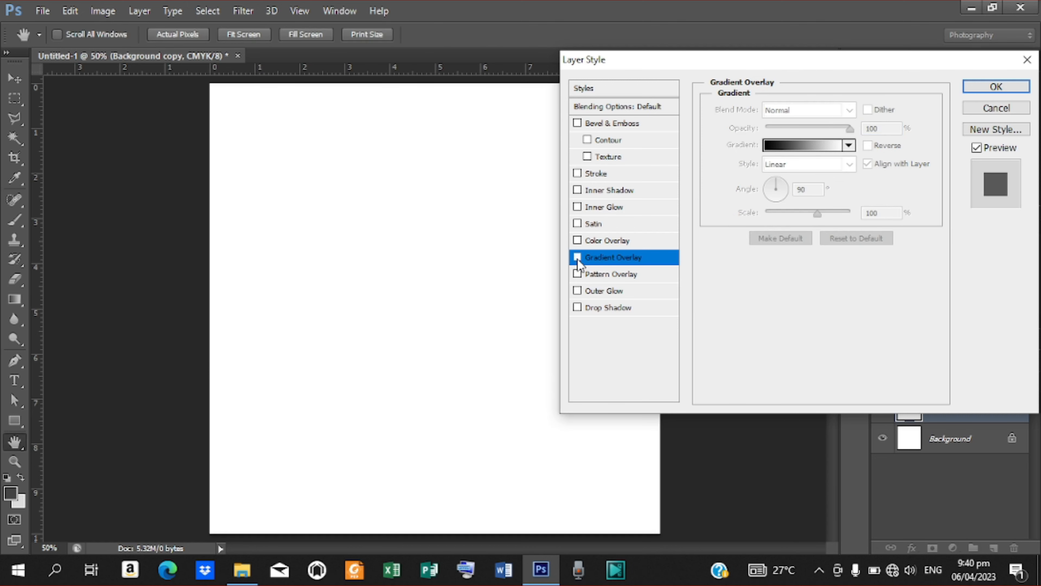
{"action": "left_click", "coordinate": [578, 258]}
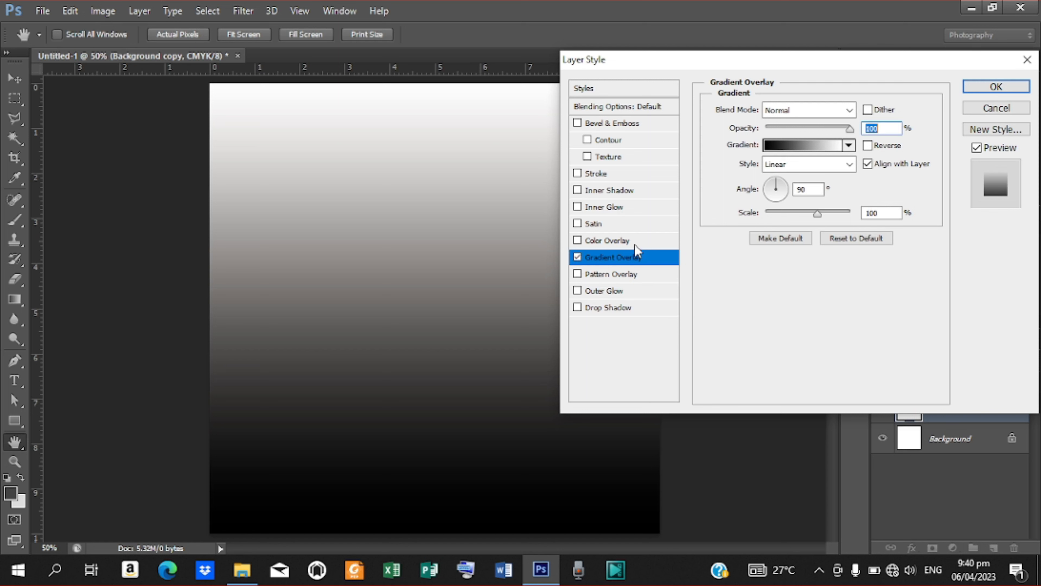
Try dark red and blue for the gradient's black starting color stop and settle on magenta c002b9.
{"action": "left_click", "coordinate": [772, 144]}
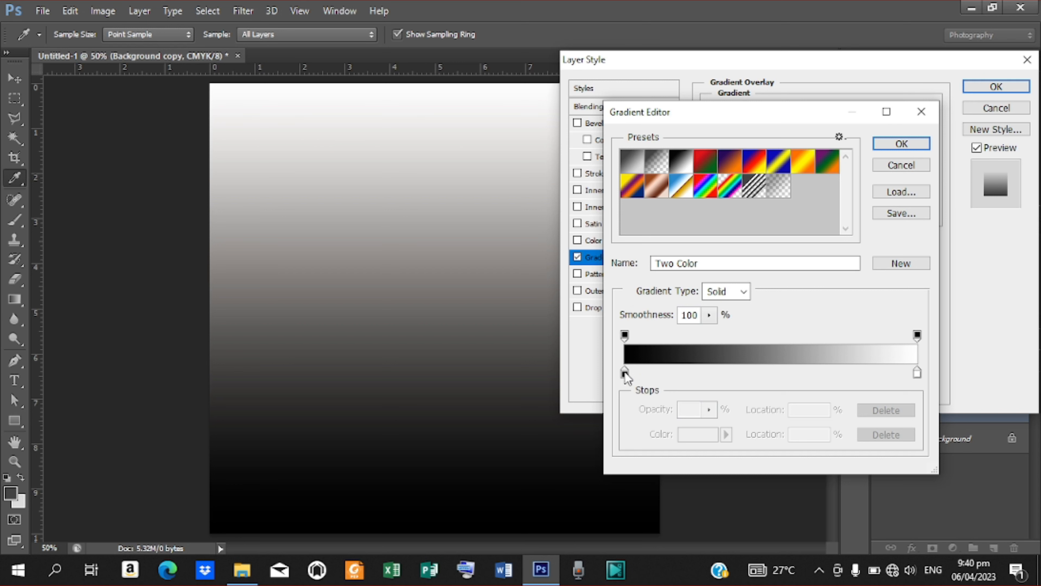
{"action": "double_click", "coordinate": [625, 372]}
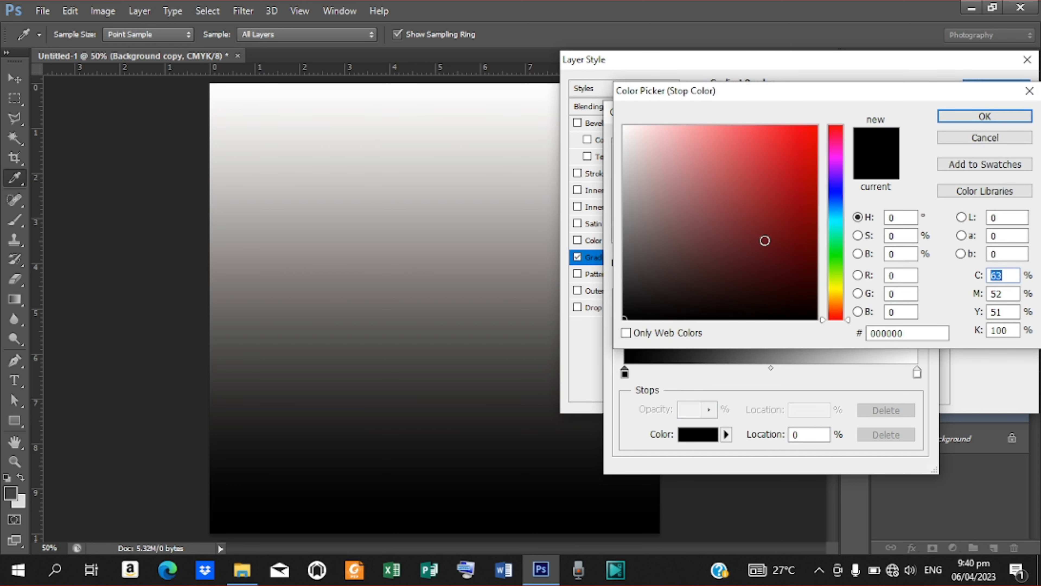
{"action": "left_click", "coordinate": [812, 238]}
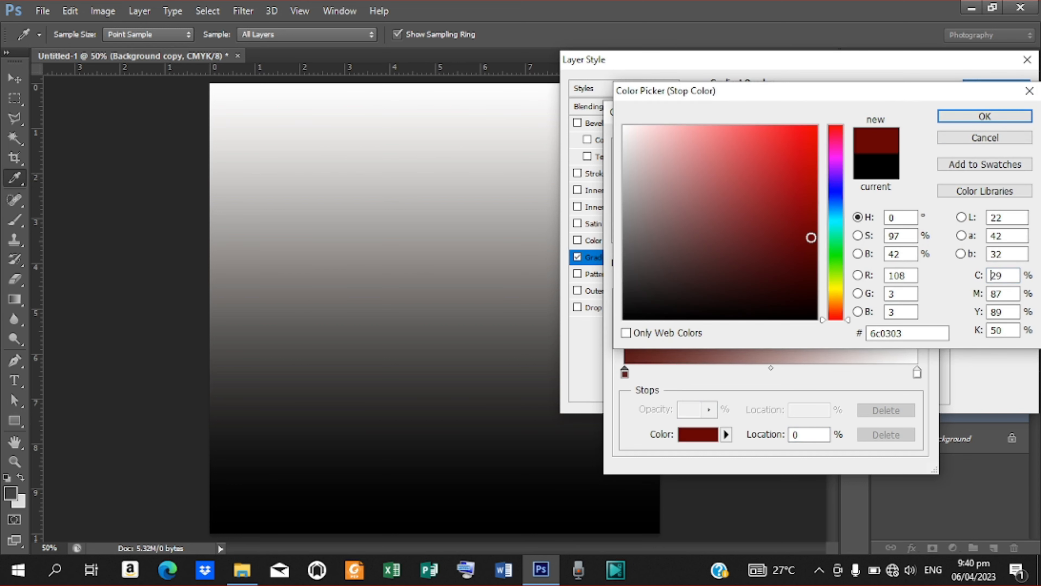
{"action": "left_click", "coordinate": [812, 257]}
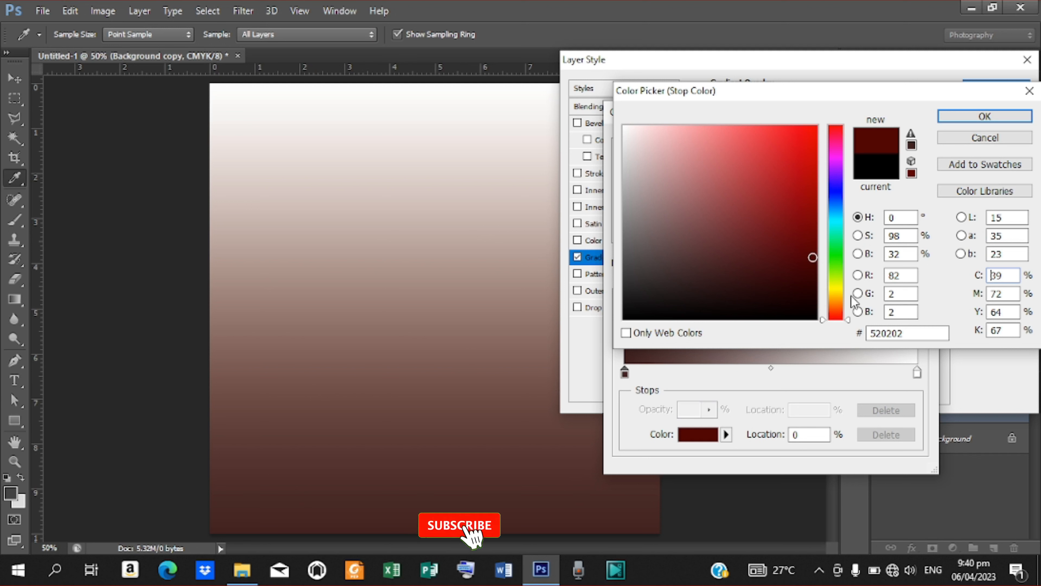
{"action": "mouse_move", "coordinate": [847, 319]}
{"action": "left_mouse_down"}
{"action": "mouse_move", "coordinate": [842, 214]}
{"action": "mouse_move", "coordinate": [839, 242]}
{"action": "mouse_move", "coordinate": [825, 211]}
{"action": "mouse_move", "coordinate": [810, 222]}
{"action": "mouse_move", "coordinate": [832, 172]}
{"action": "mouse_move", "coordinate": [829, 205]}
{"action": "mouse_move", "coordinate": [752, 142]}
{"action": "mouse_move", "coordinate": [776, 139]}
{"action": "mouse_move", "coordinate": [796, 216]}
{"action": "left_mouse_up"}
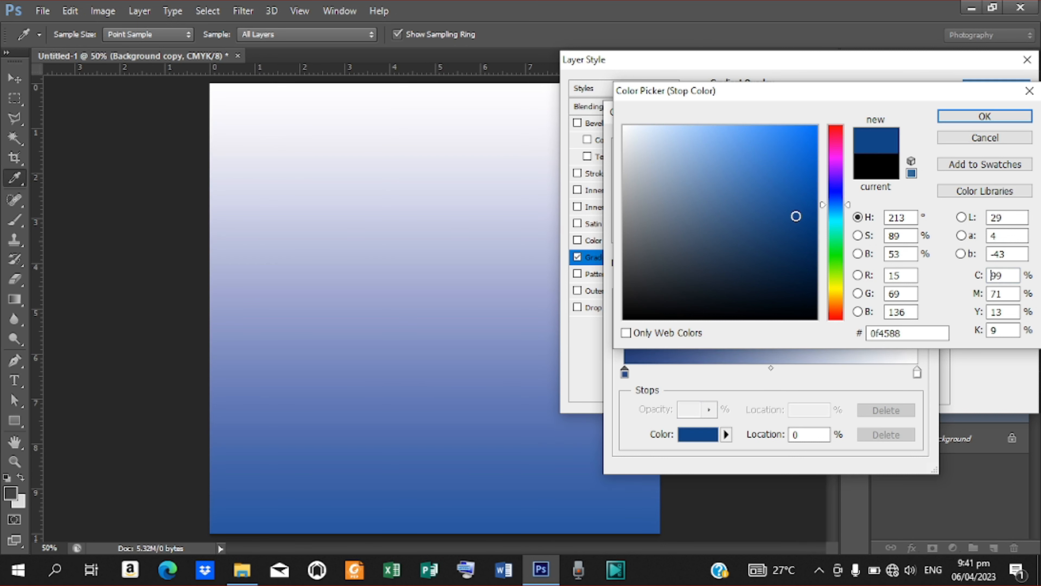
{"action": "left_click", "coordinate": [840, 157]}
{"action": "left_click", "coordinate": [814, 173]}
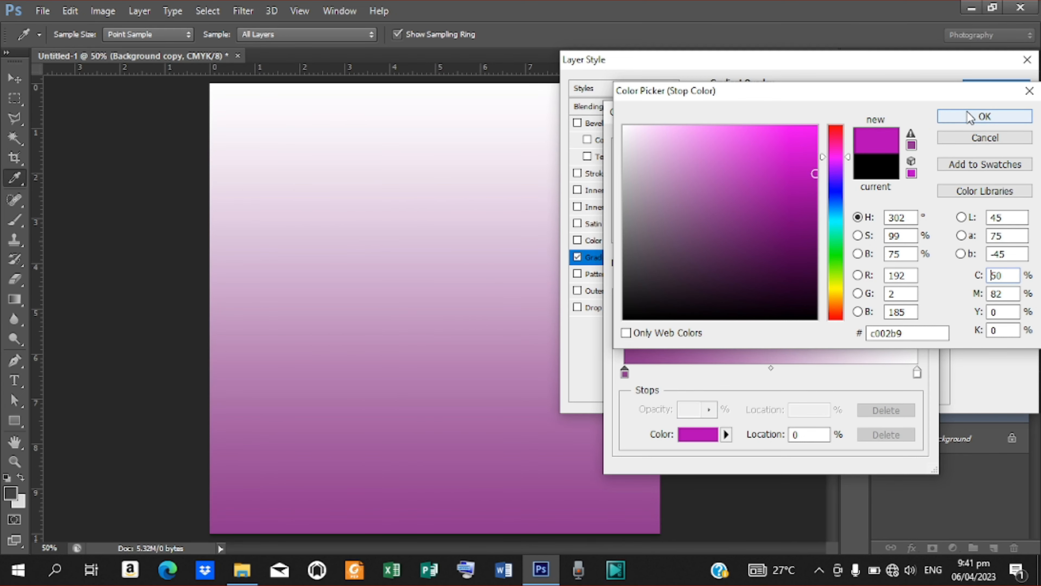
{"action": "left_click", "coordinate": [970, 118]}
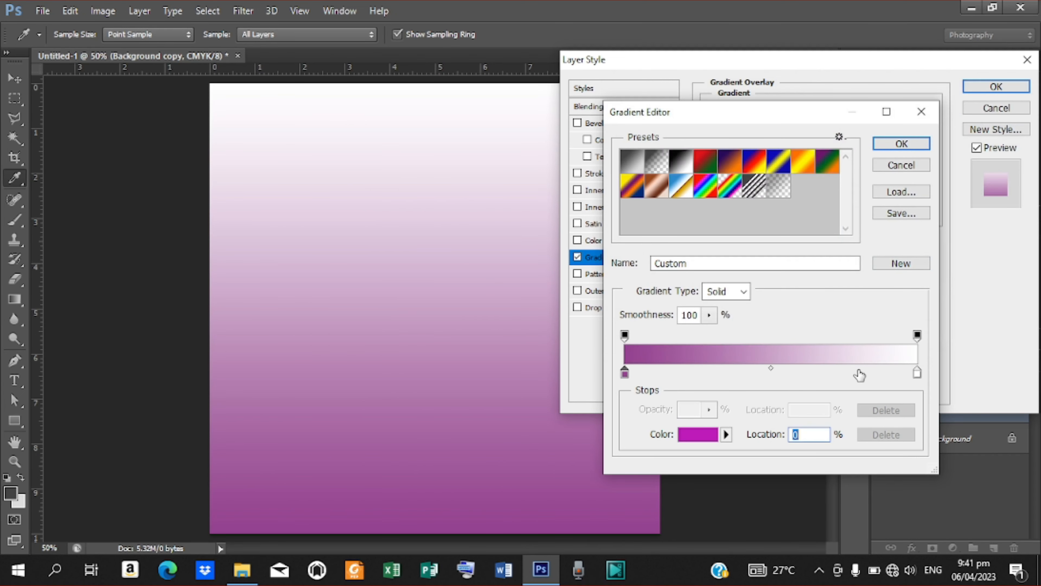
Change the gradient's white end color stop to dark blue 0b3792 and accept the edited gradient.
{"action": "double_click", "coordinate": [919, 374]}
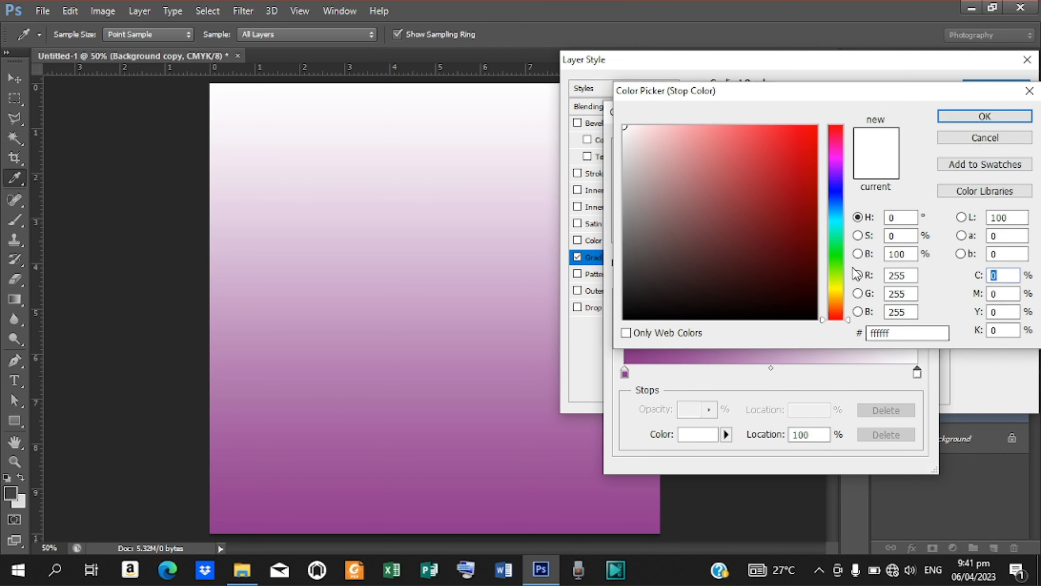
{"action": "left_click", "coordinate": [835, 201]}
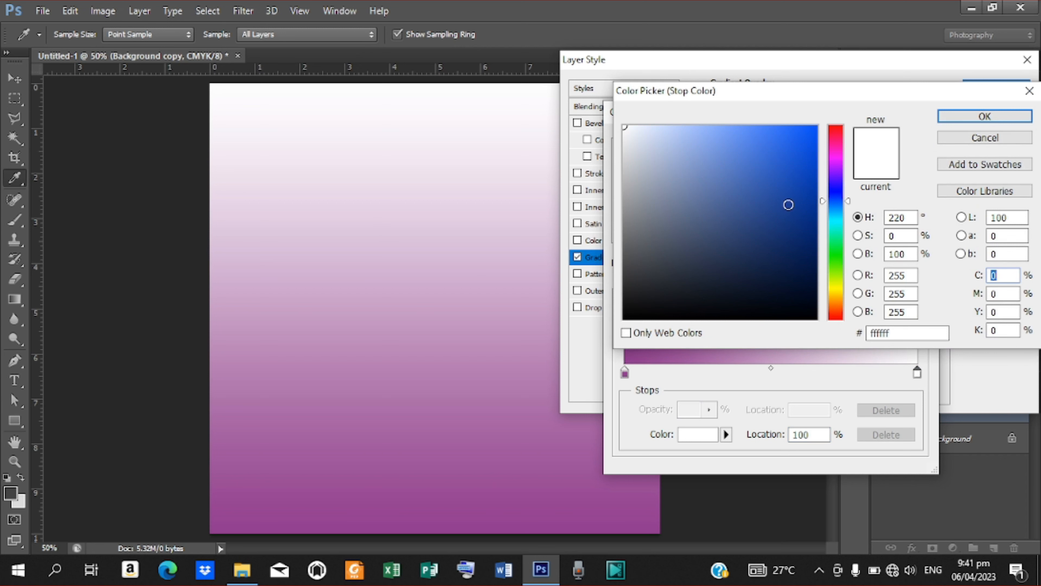
{"action": "left_click", "coordinate": [803, 208]}
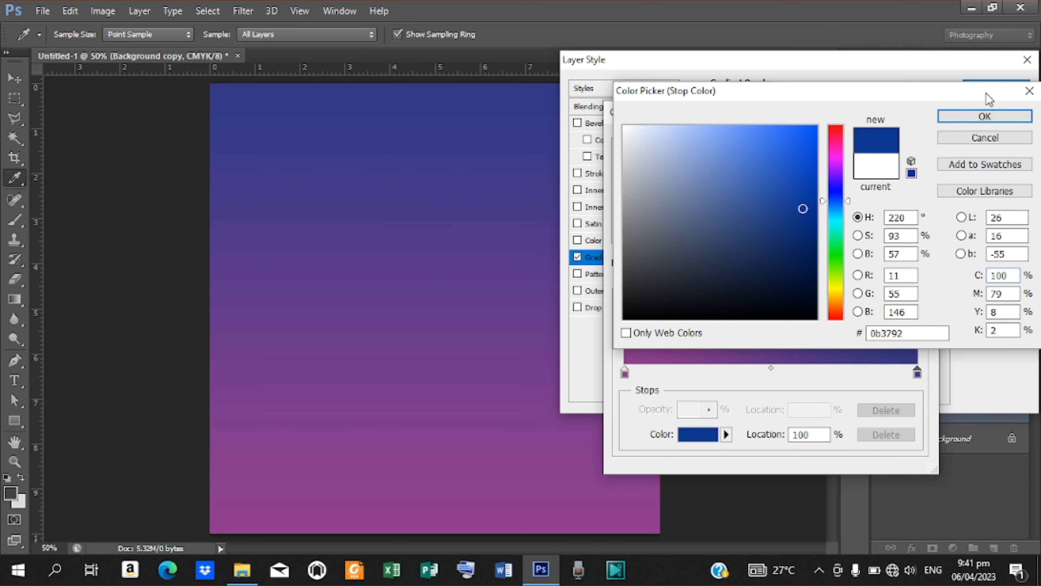
{"action": "left_click", "coordinate": [969, 116]}
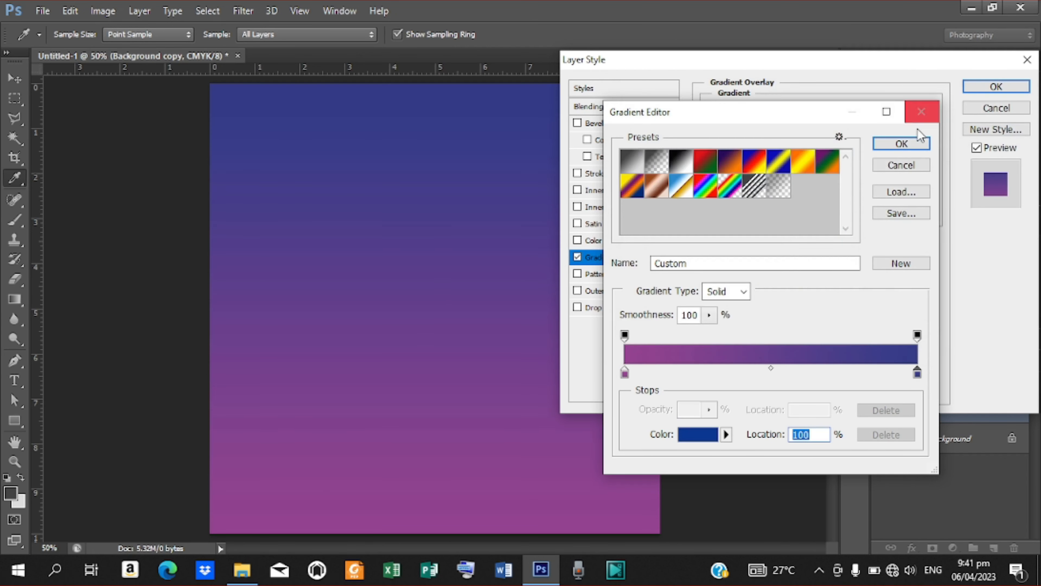
{"action": "left_click", "coordinate": [902, 144]}
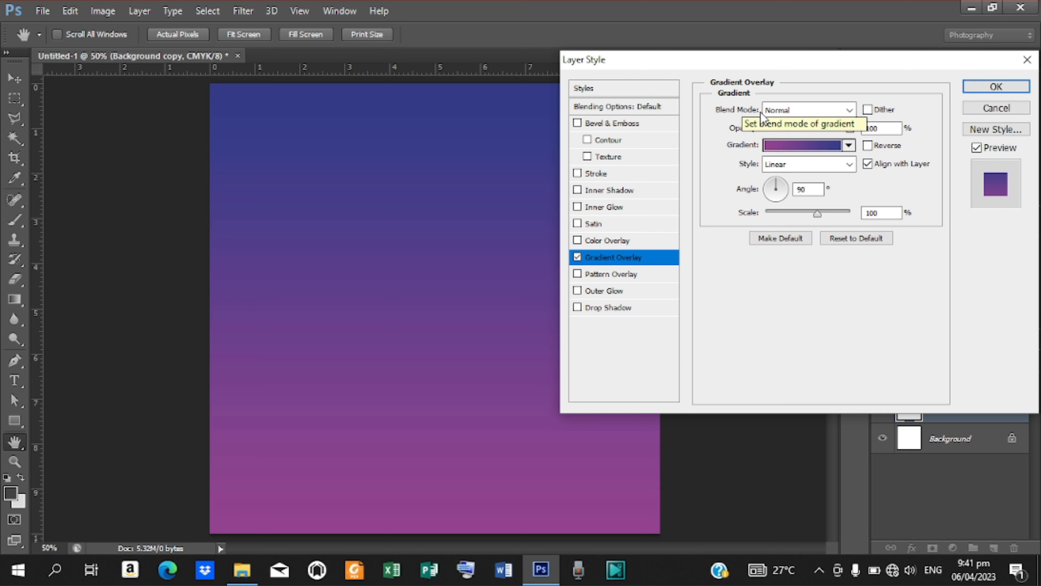
Try the Dissolve, Darken, Lighten, Screen and Color Dodge blend modes on the gradient overlay and return to Normal.
{"action": "left_click", "coordinate": [850, 113]}
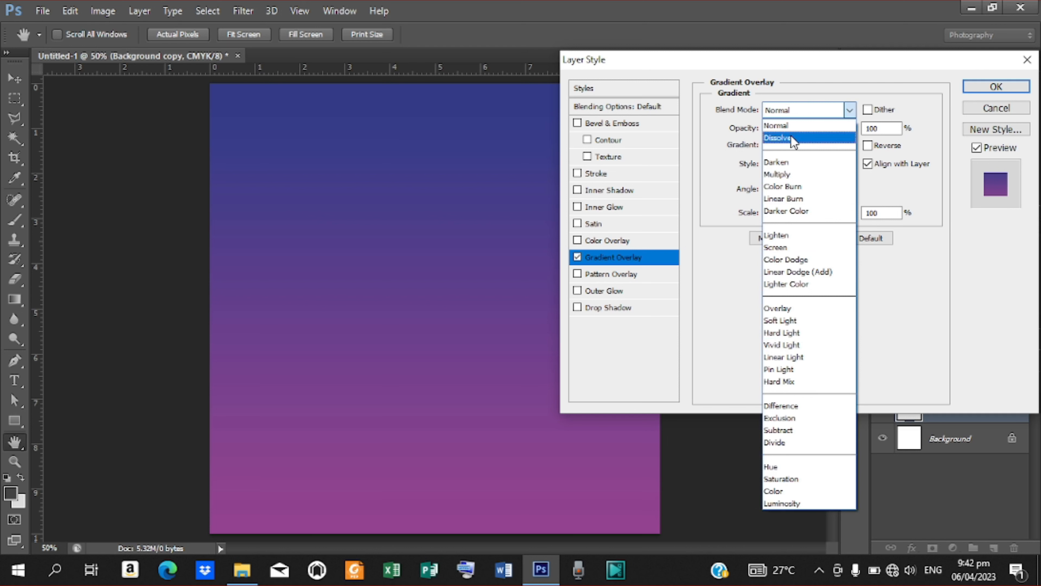
{"action": "left_click", "coordinate": [794, 138]}
{"action": "left_click", "coordinate": [850, 109]}
{"action": "left_click", "coordinate": [795, 161]}
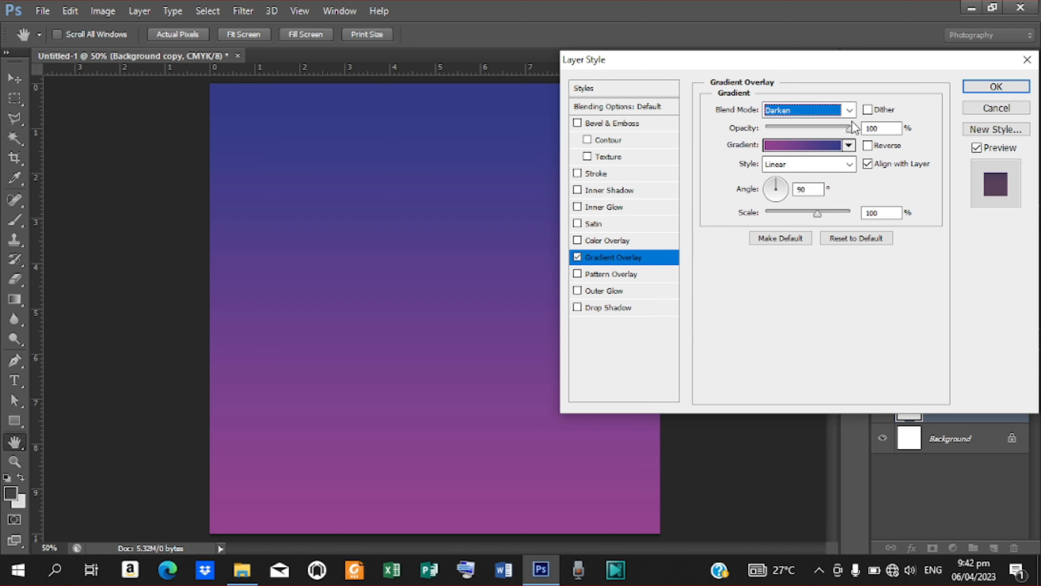
{"action": "left_click", "coordinate": [849, 110]}
{"action": "left_click", "coordinate": [783, 239]}
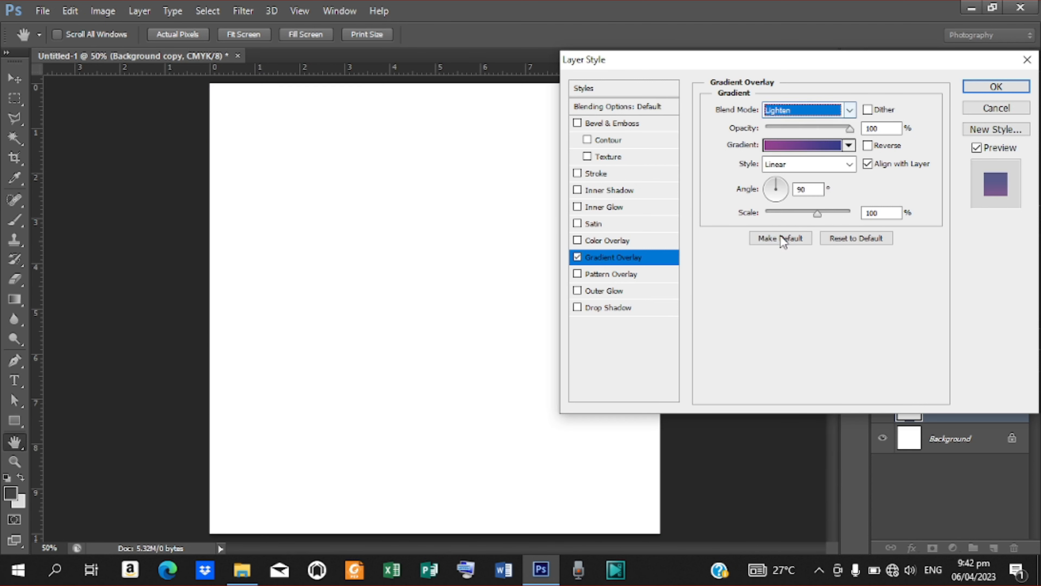
{"action": "left_click", "coordinate": [849, 110]}
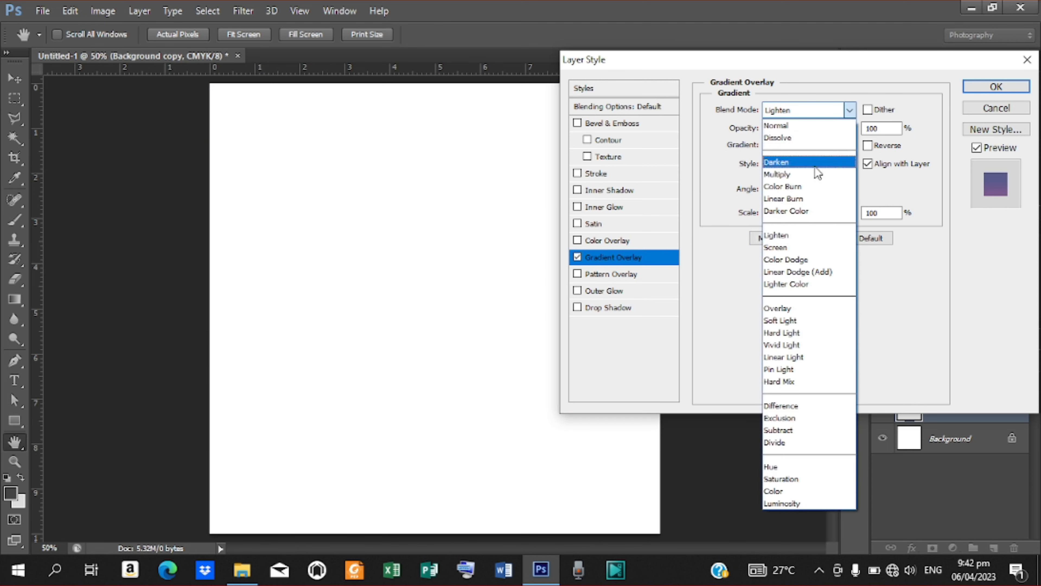
{"action": "left_click", "coordinate": [780, 248]}
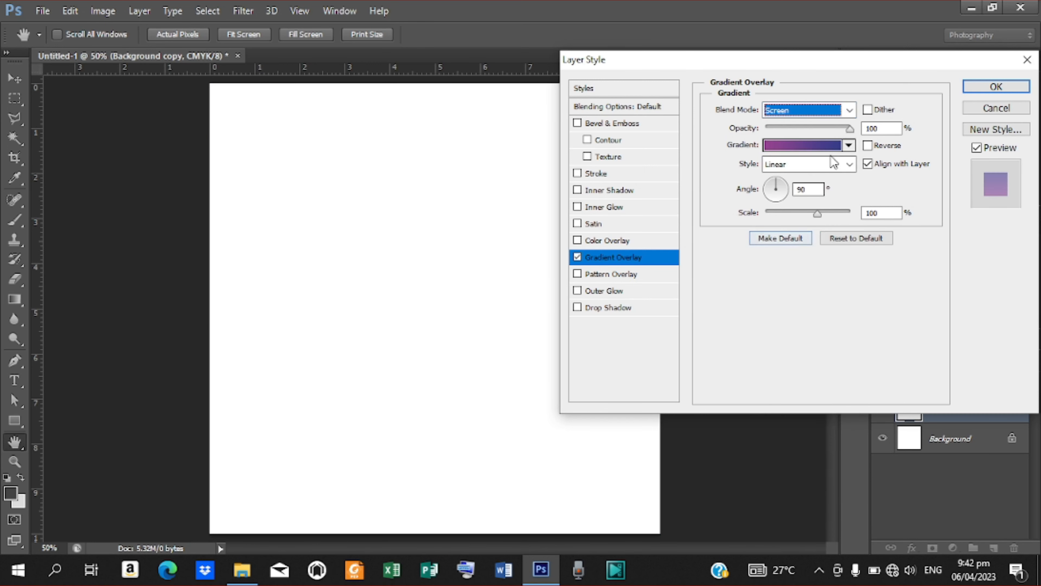
{"action": "left_click", "coordinate": [849, 110]}
{"action": "left_click", "coordinate": [786, 256]}
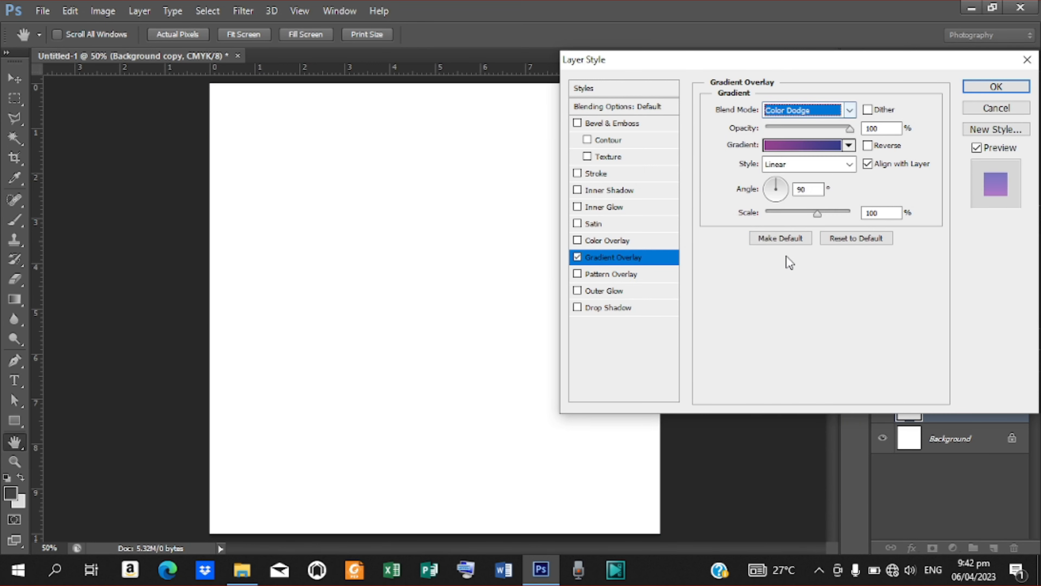
{"action": "left_click", "coordinate": [850, 110]}
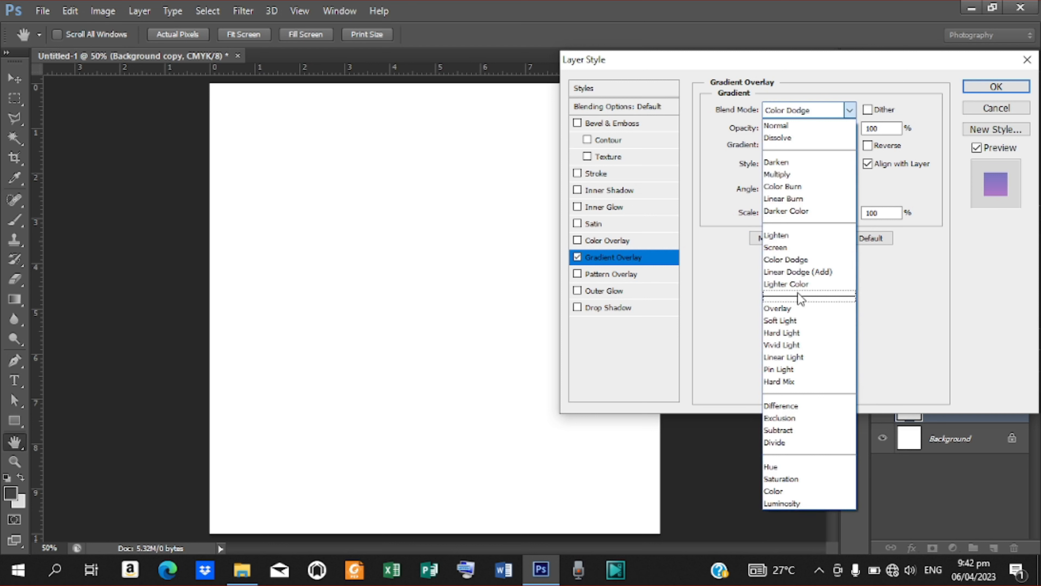
{"action": "left_click", "coordinate": [785, 259]}
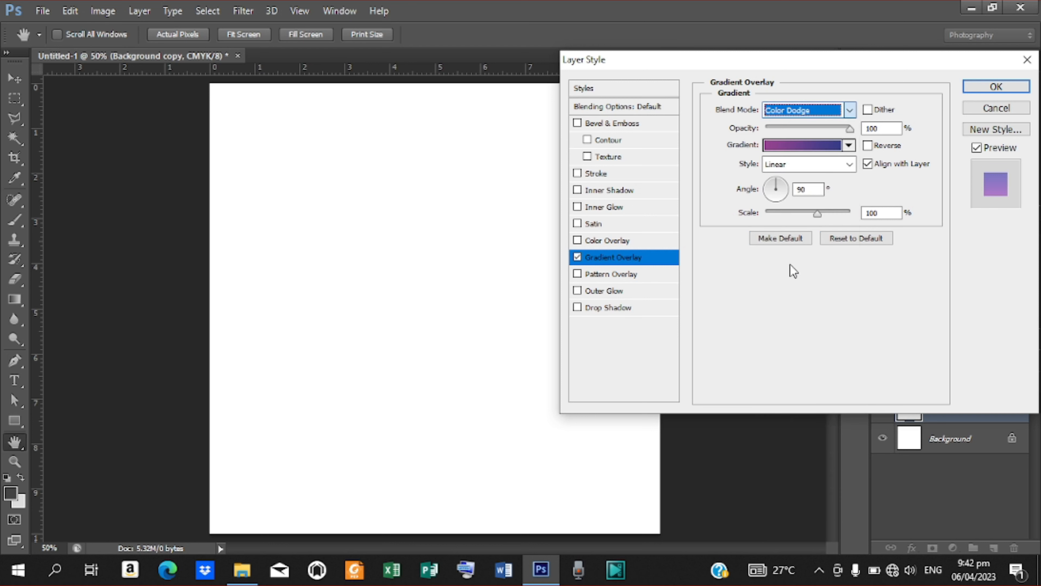
{"action": "left_click", "coordinate": [849, 112]}
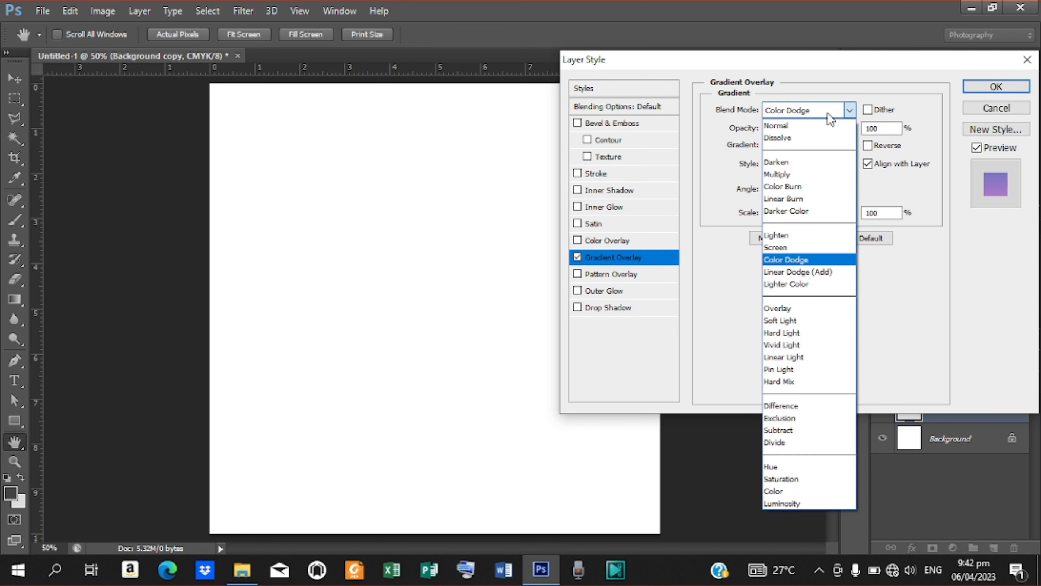
{"action": "left_click", "coordinate": [781, 126]}
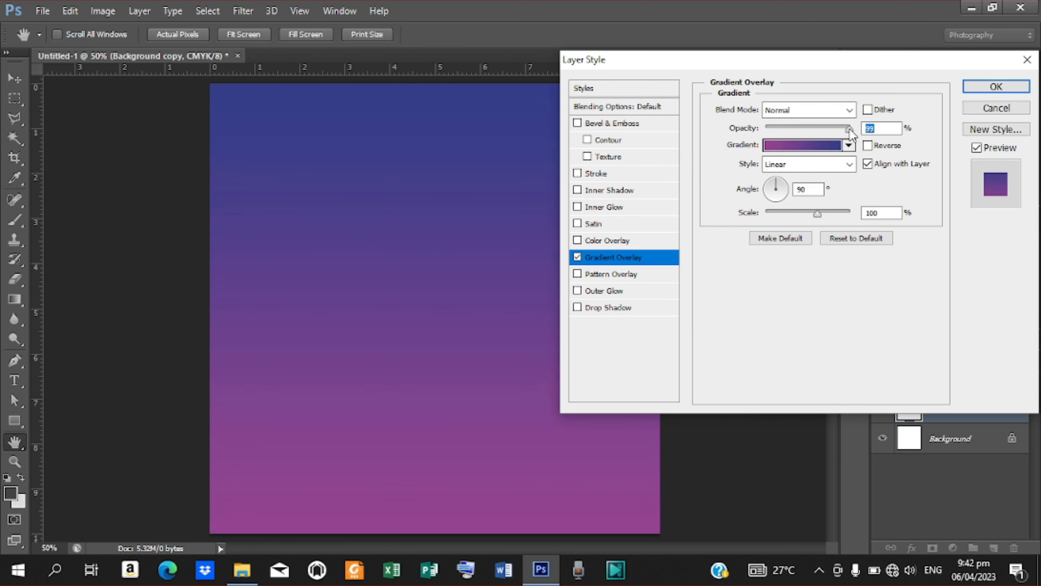
Restore the gradient overlay's opacity to 100% and try the Reverse option on and off, leaving it off.
{"action": "mouse_move", "coordinate": [849, 128]}
{"action": "left_mouse_down"}
{"action": "mouse_move", "coordinate": [834, 130]}
{"action": "mouse_move", "coordinate": [850, 129]}
{"action": "left_mouse_up"}
{"action": "left_click_drag", "start_coordinate": [850, 129], "coordinate": [880, 120]}
{"action": "left_click", "coordinate": [868, 145]}
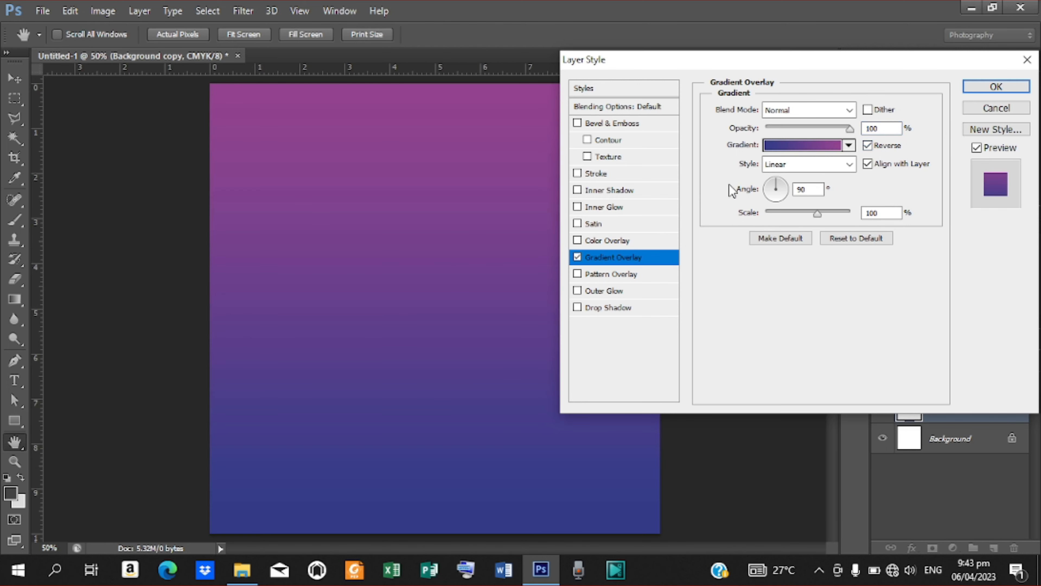
{"action": "left_click", "coordinate": [869, 146]}
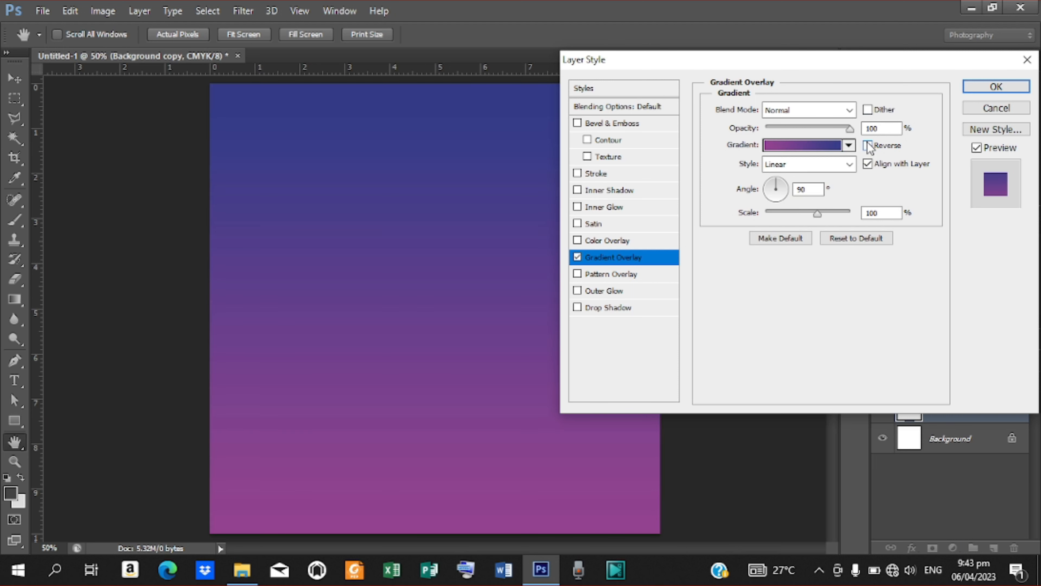
{"action": "left_click", "coordinate": [868, 145]}
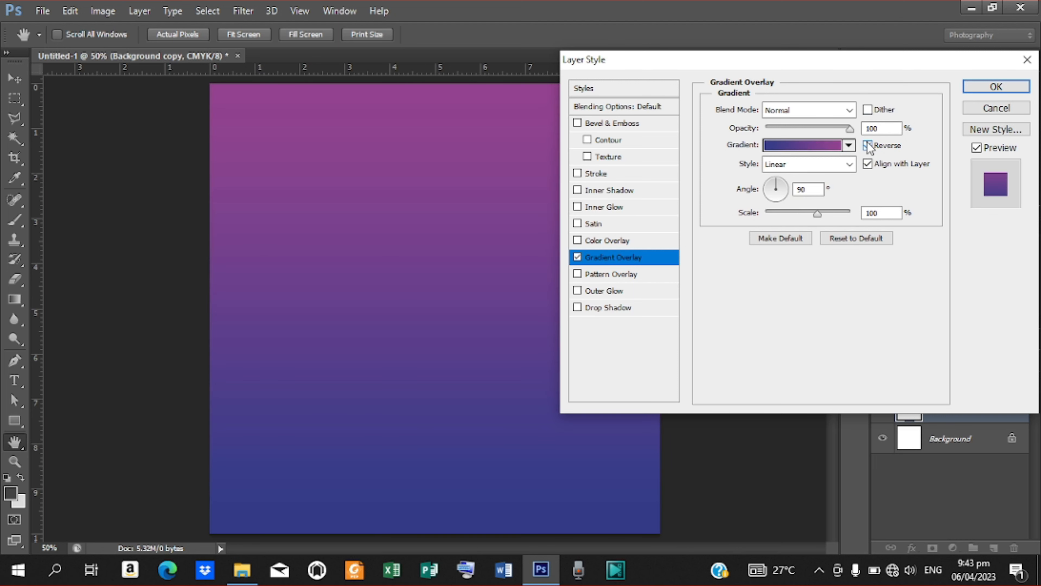
{"action": "left_click", "coordinate": [868, 145]}
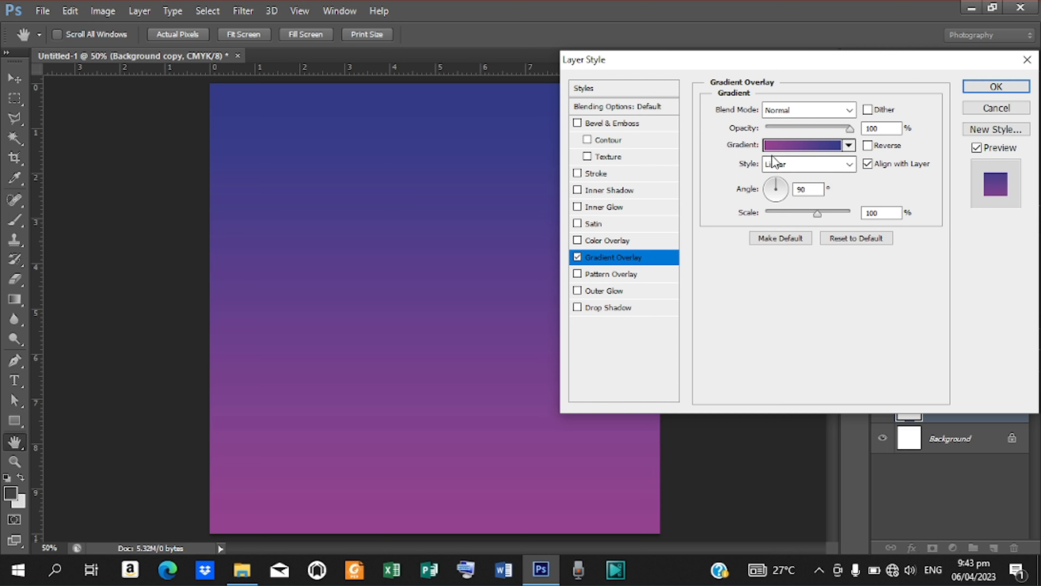
Set the gradient overlay's style to Radial and move the Layer Style dialog aside to check the canvas.
{"action": "left_click", "coordinate": [851, 165]}
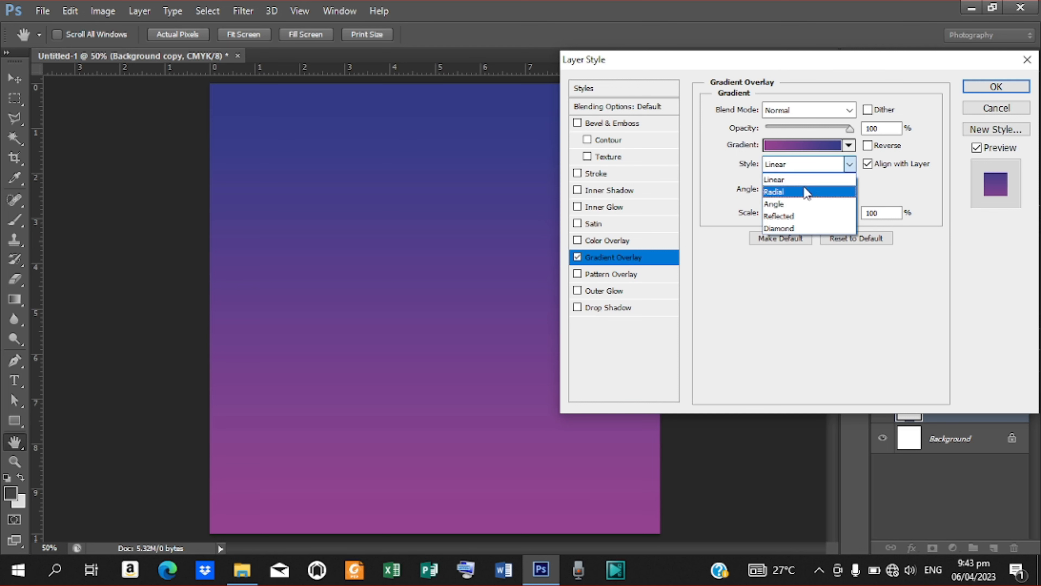
{"action": "left_click", "coordinate": [807, 192]}
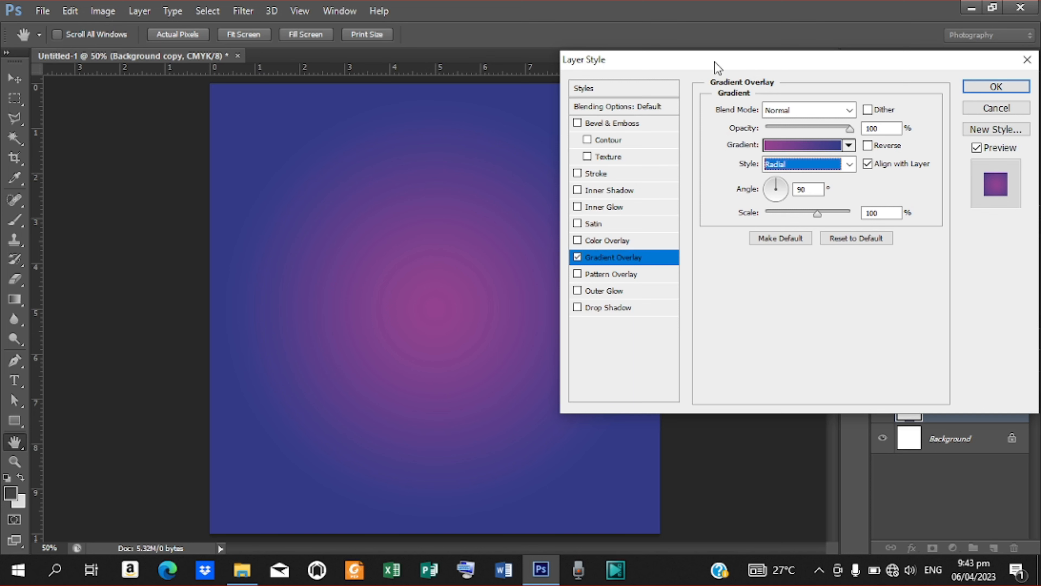
{"action": "left_click_drag", "start_coordinate": [714, 61], "coordinate": [831, 30]}
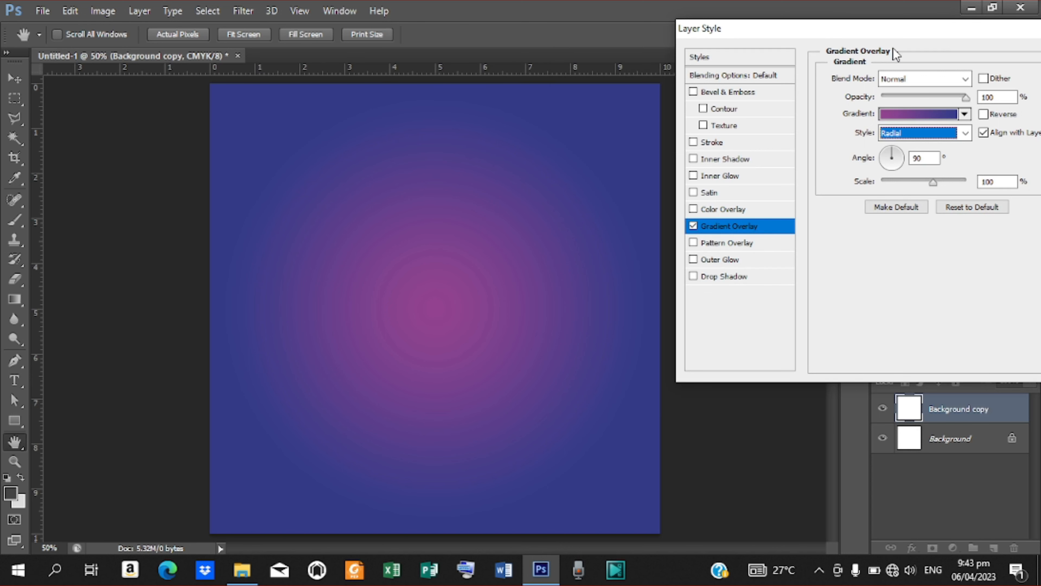
{"action": "left_click_drag", "start_coordinate": [926, 25], "coordinate": [739, 57]}
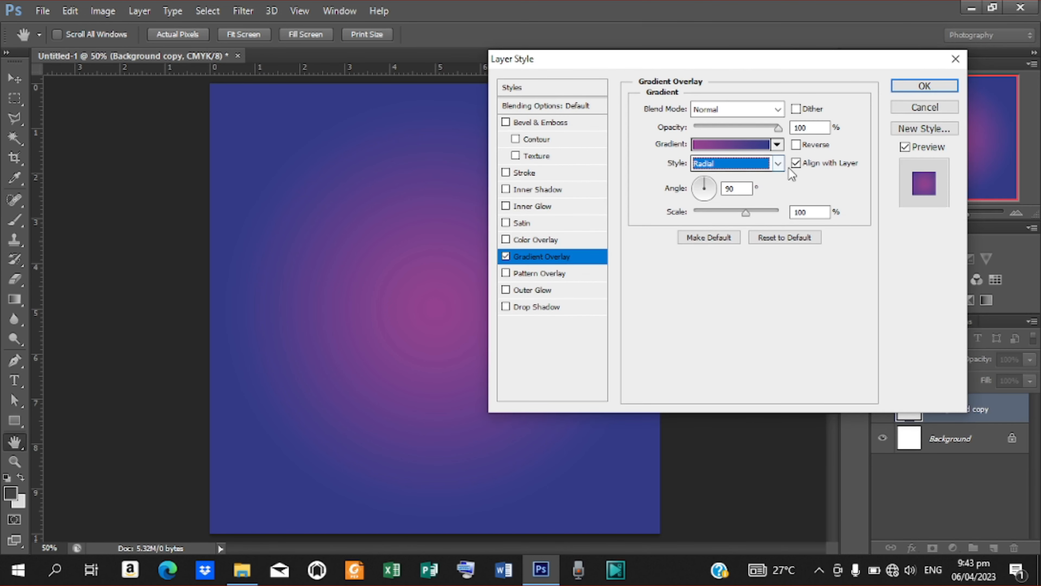
Try the Angle, Reflected and Diamond styles on the gradient overlay, moving the Layer Style dialog clear of the canvas.
{"action": "left_click", "coordinate": [776, 164]}
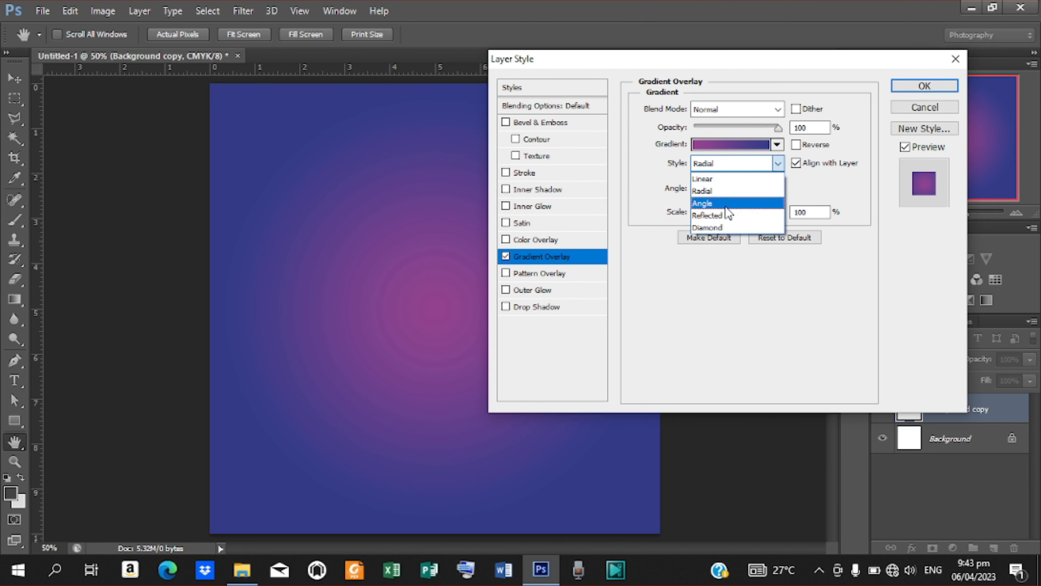
{"action": "left_click", "coordinate": [714, 201]}
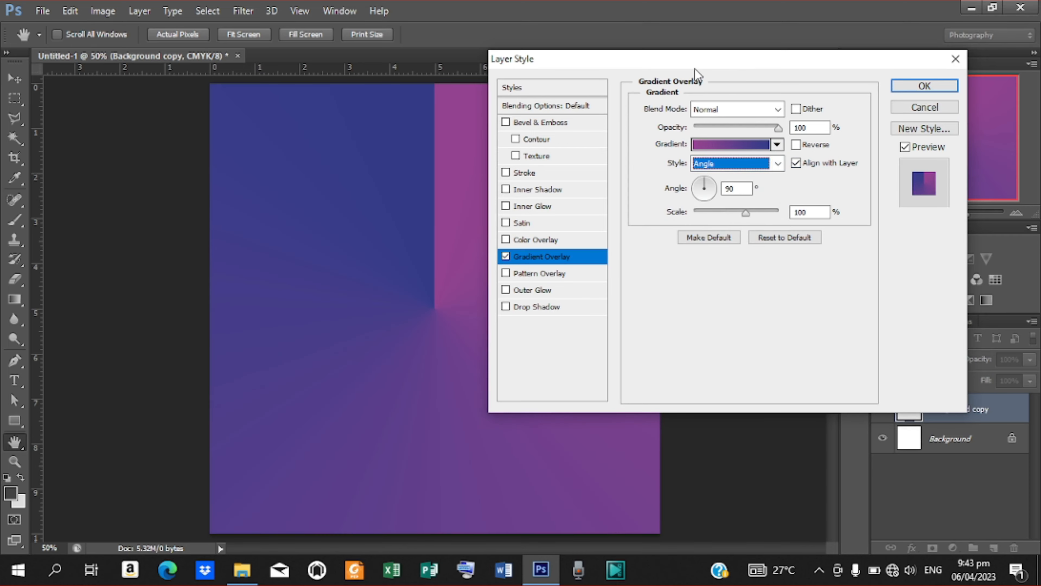
{"action": "left_click_drag", "start_coordinate": [696, 64], "coordinate": [749, 15]}
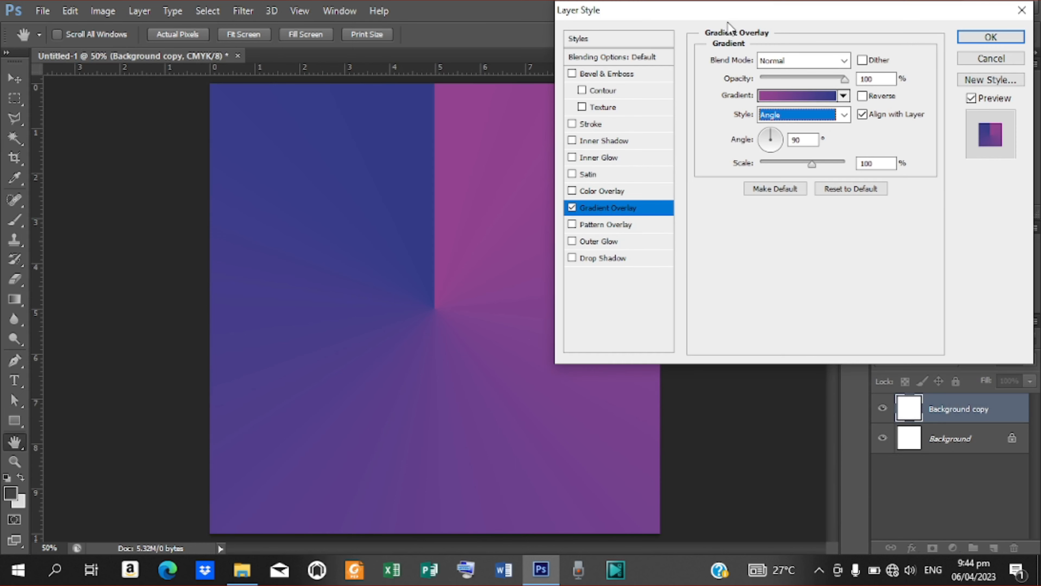
{"action": "left_click", "coordinate": [845, 116]}
{"action": "left_click", "coordinate": [779, 168]}
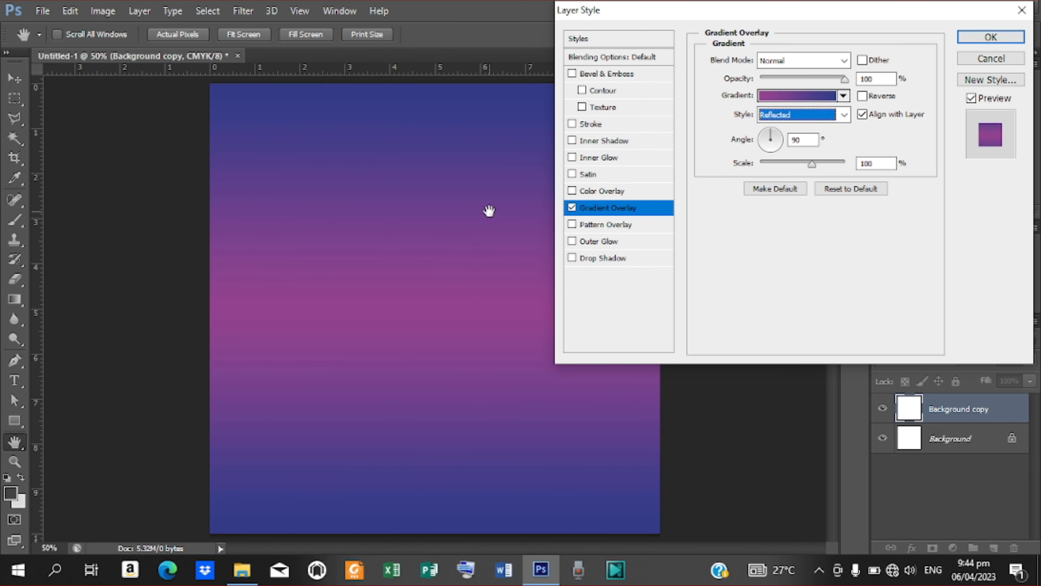
{"action": "left_click", "coordinate": [844, 117]}
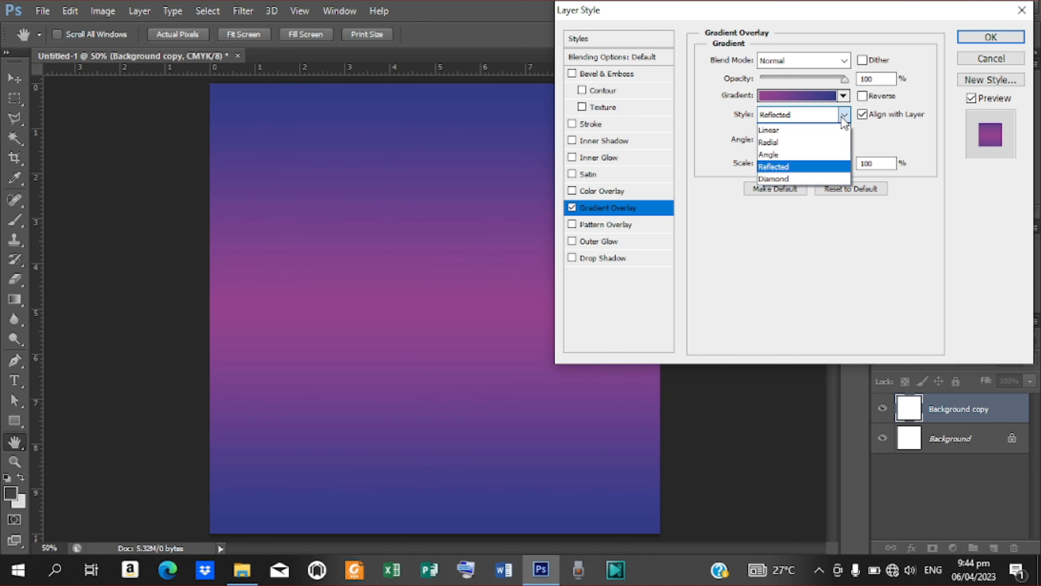
{"action": "left_click", "coordinate": [787, 176]}
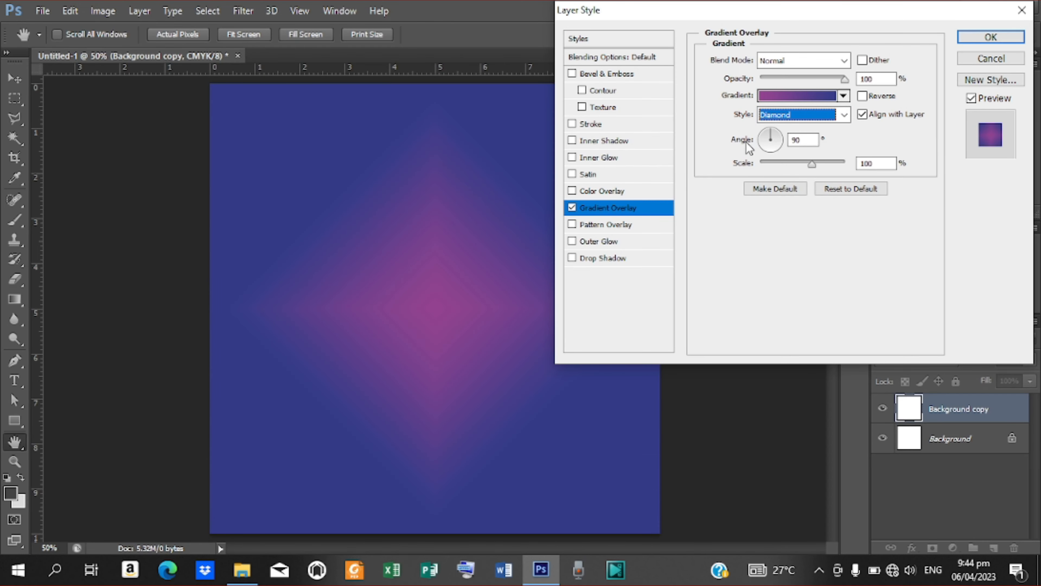
Set the gradient overlay's angle to 87° and its scale to 150%.
{"action": "left_click", "coordinate": [772, 136]}
{"action": "left_click_drag", "start_coordinate": [770, 130], "coordinate": [784, 126]}
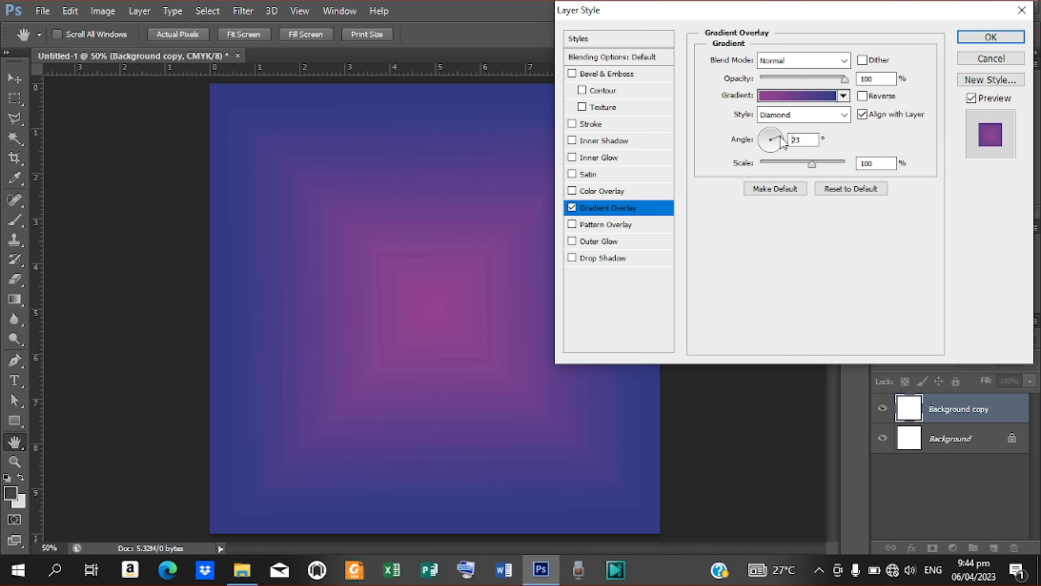
{"action": "mouse_move", "coordinate": [781, 138]}
{"action": "left_mouse_down"}
{"action": "mouse_move", "coordinate": [784, 152]}
{"action": "mouse_move", "coordinate": [747, 148]}
{"action": "mouse_move", "coordinate": [771, 126]}
{"action": "left_mouse_up"}
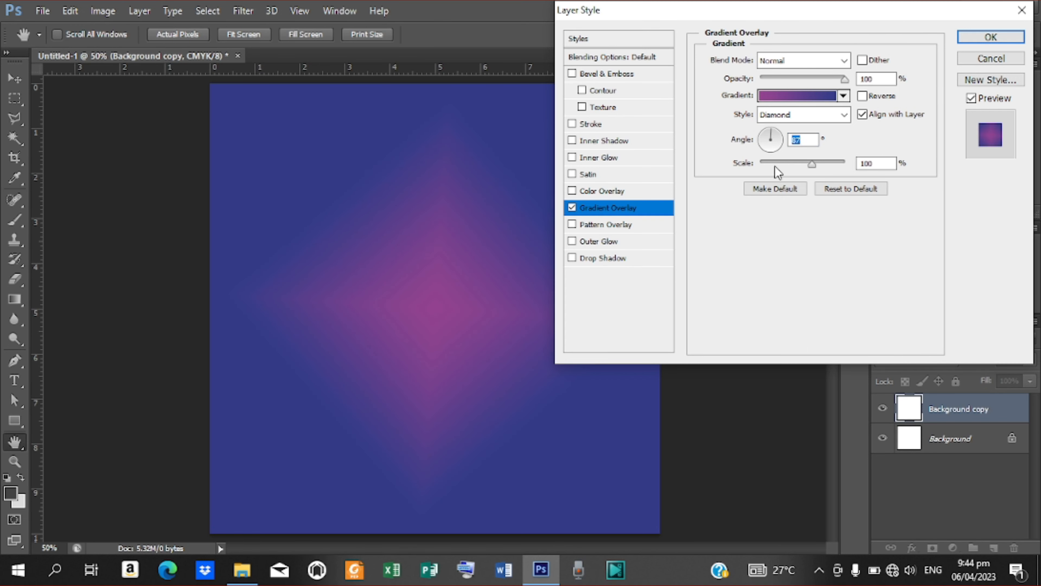
{"action": "left_click_drag", "start_coordinate": [813, 163], "coordinate": [845, 164]}
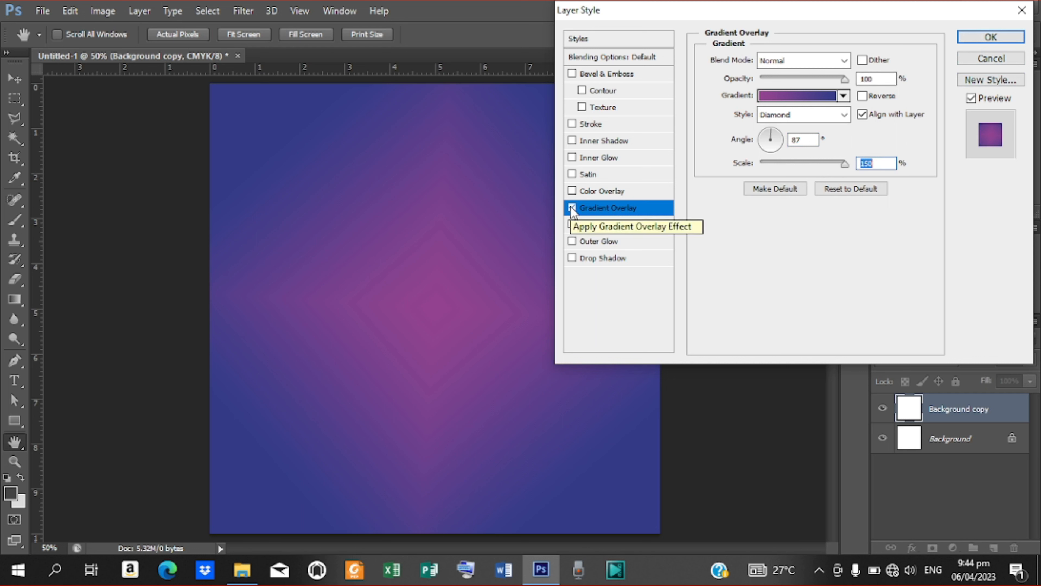
Change the gradient overlay's style to Linear and apply the layer style to the background copy.
{"action": "left_click", "coordinate": [844, 116]}
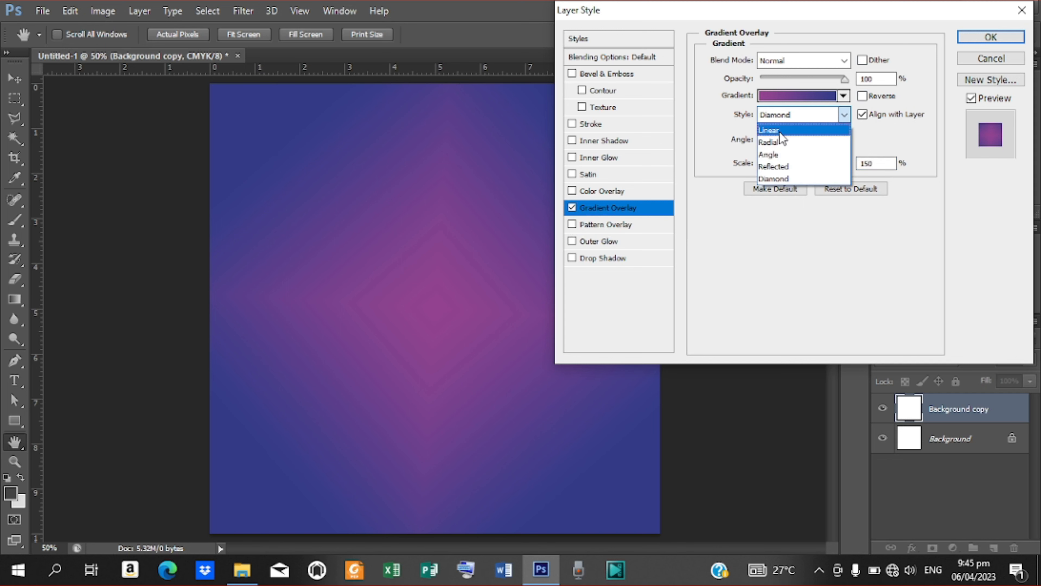
{"action": "left_click", "coordinate": [779, 132]}
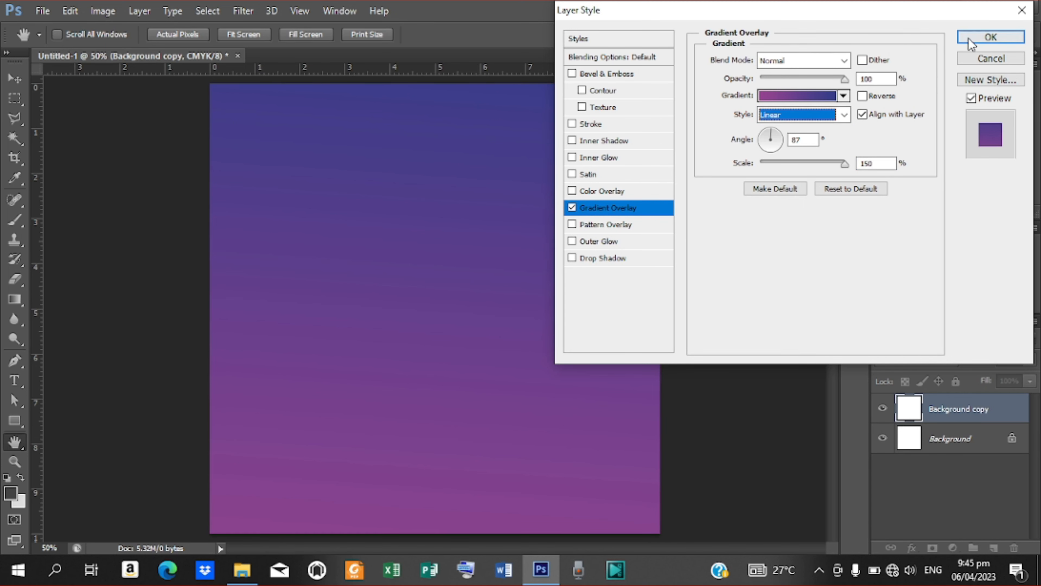
{"action": "left_click", "coordinate": [977, 38]}
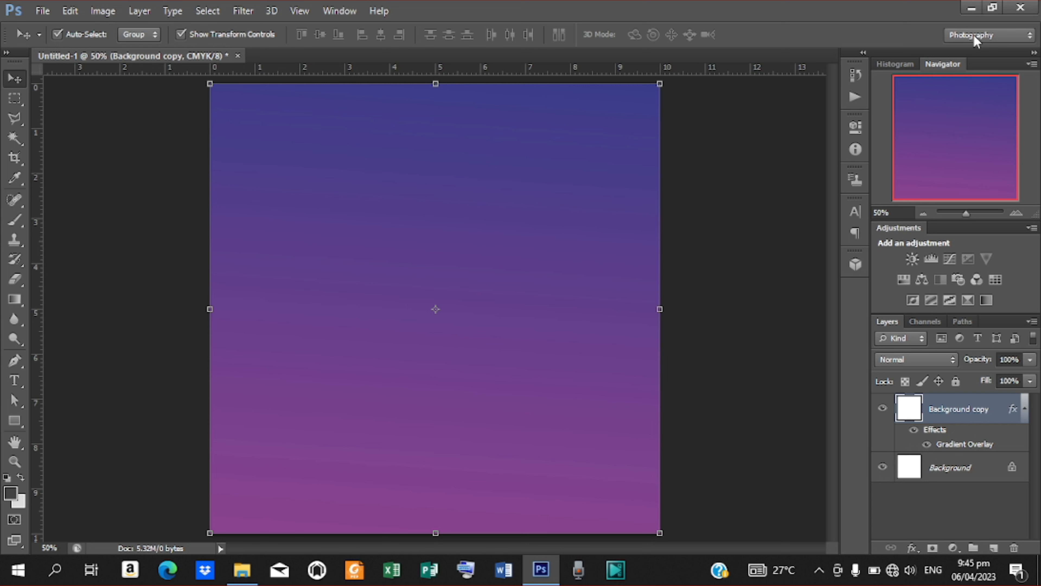
Delete the Background copy layer with its gradient overlay and confirm the deletion.
{"action": "right_click", "coordinate": [962, 417]}
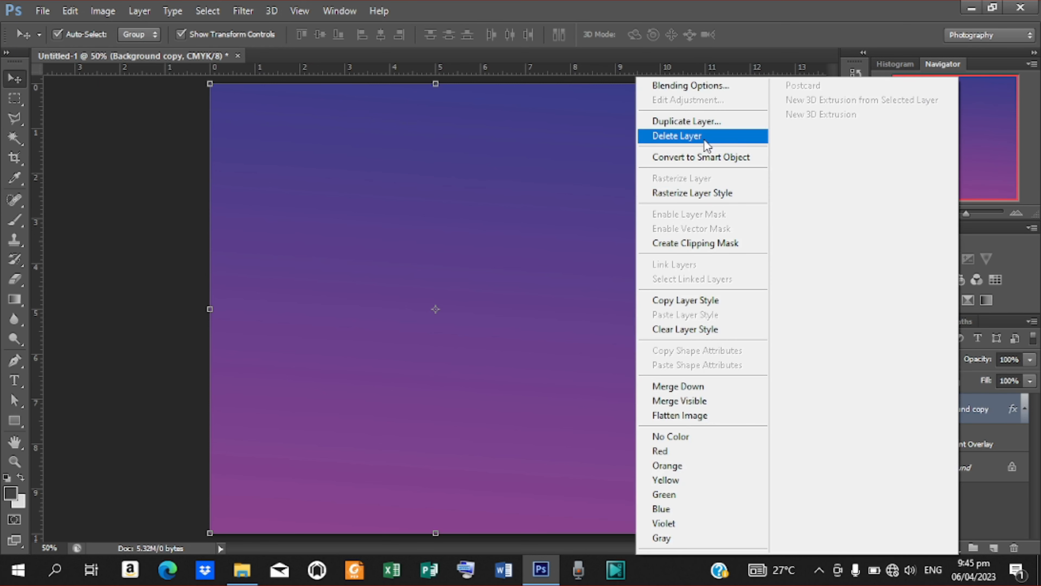
{"action": "left_click", "coordinate": [704, 141]}
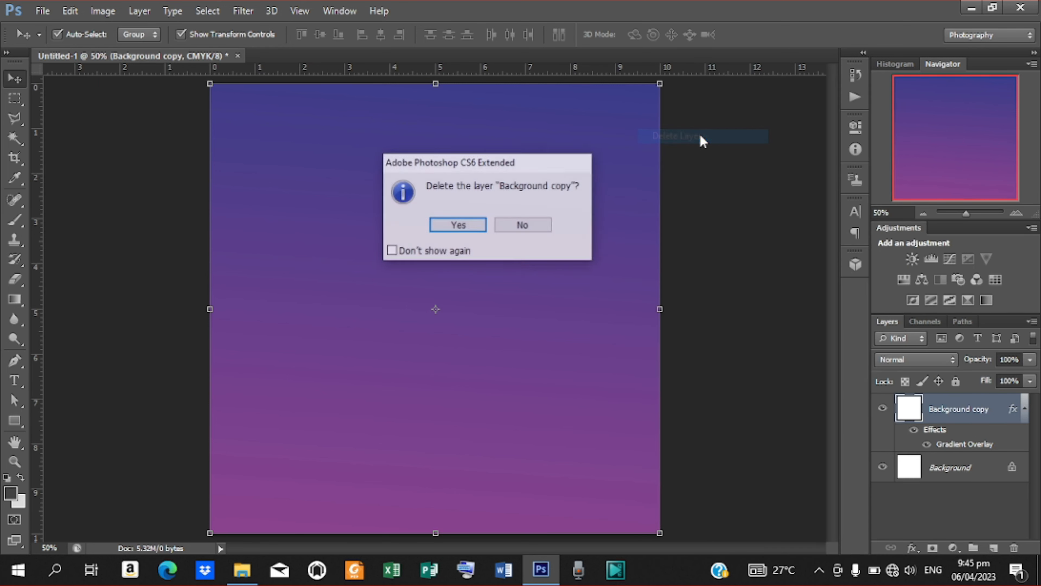
{"action": "left_click", "coordinate": [460, 228]}
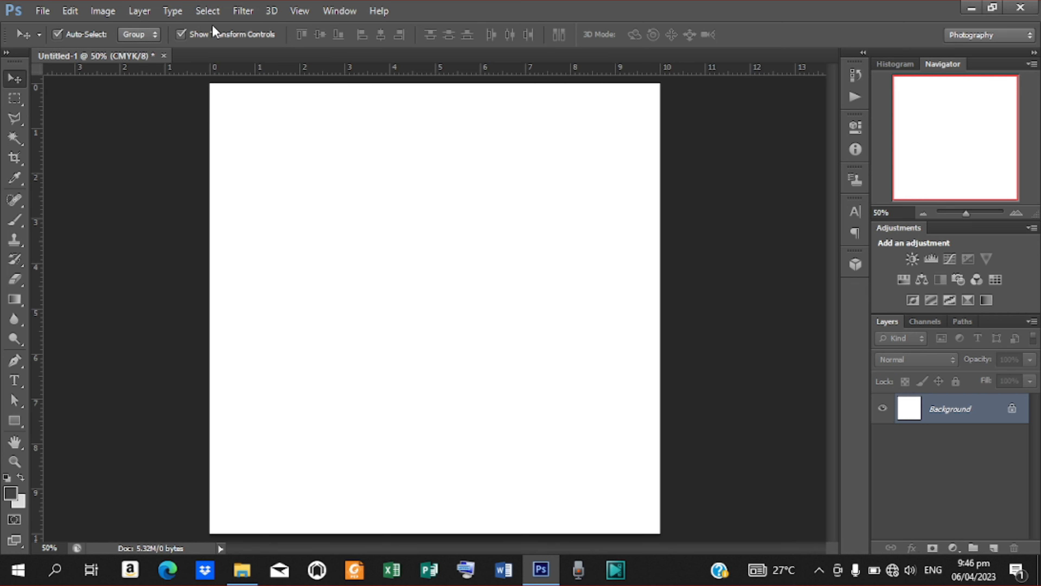
Toggle the document's rulers off and on several times, leaving them shown.
{"action": "left_click", "coordinate": [295, 12]}
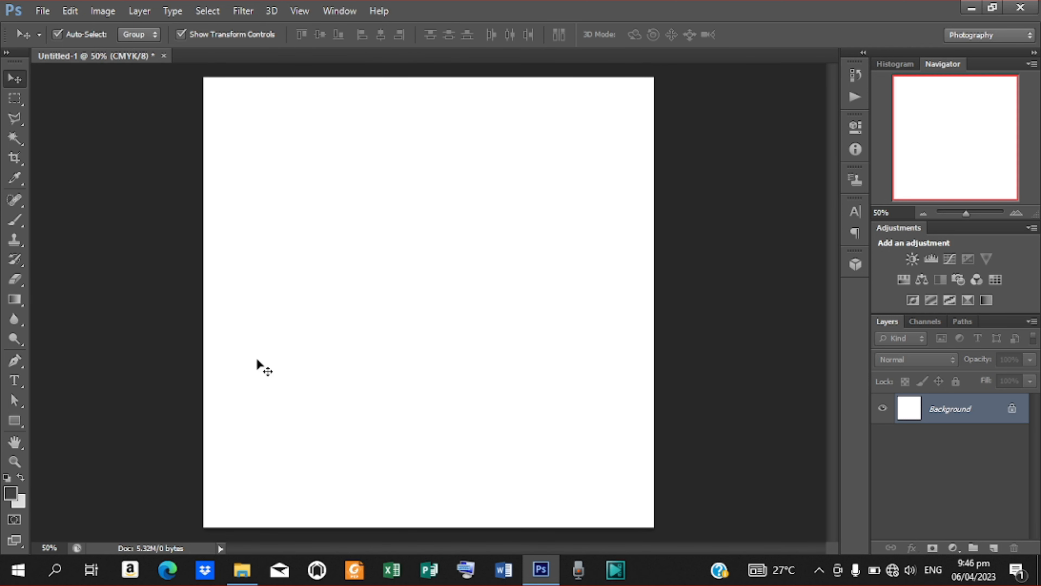
{"action": "left_click", "coordinate": [306, 10]}
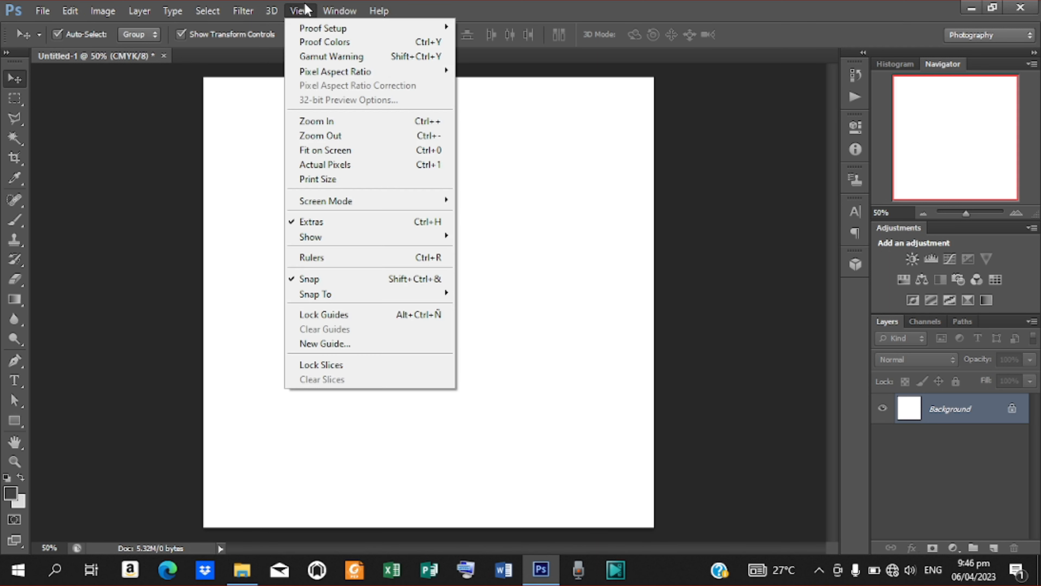
{"action": "left_click", "coordinate": [355, 258]}
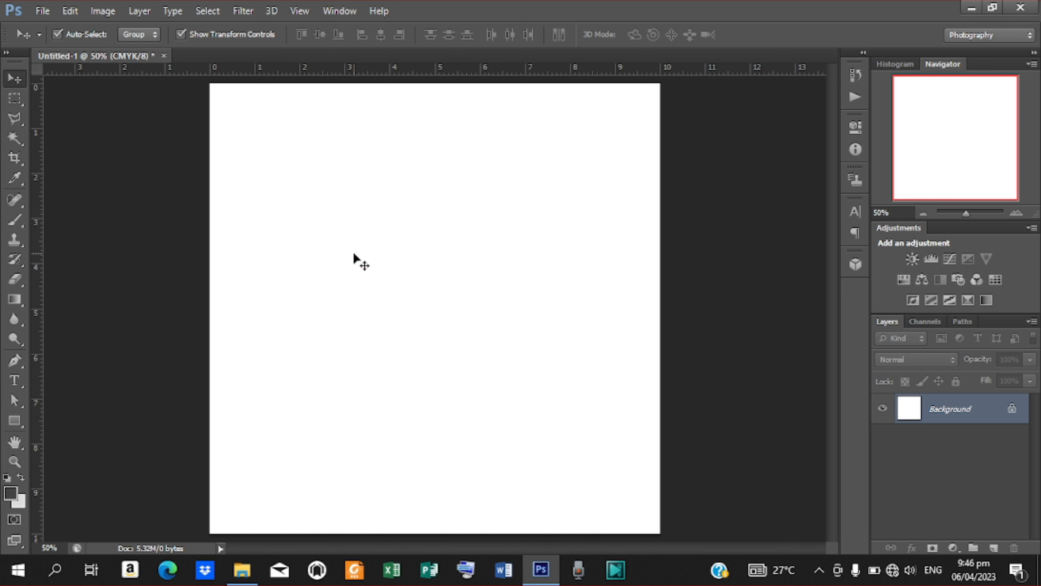
{"action": "key", "text": "ctrl+r"}
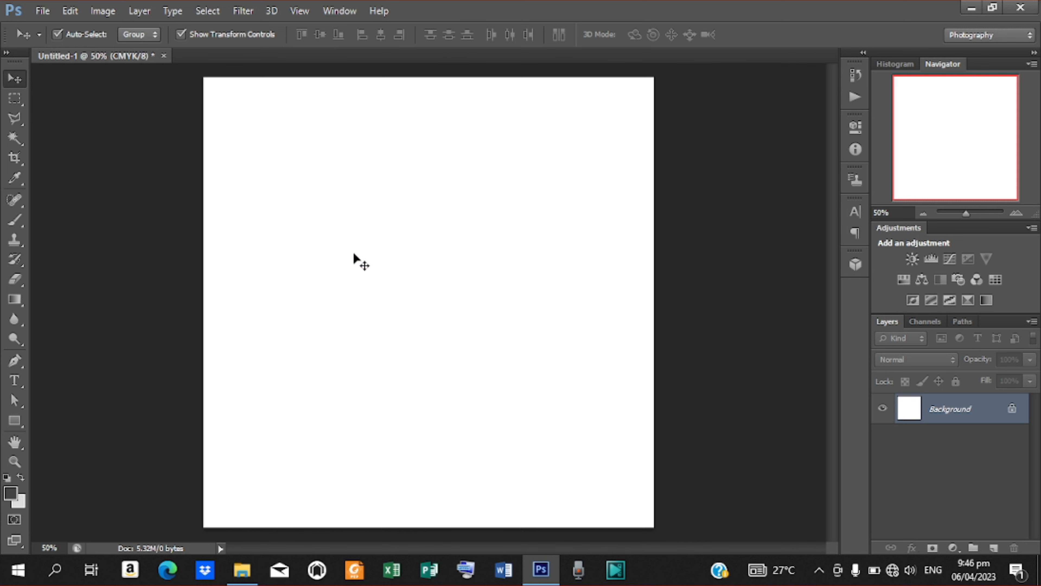
{"action": "key", "text": "ctrl+r"}
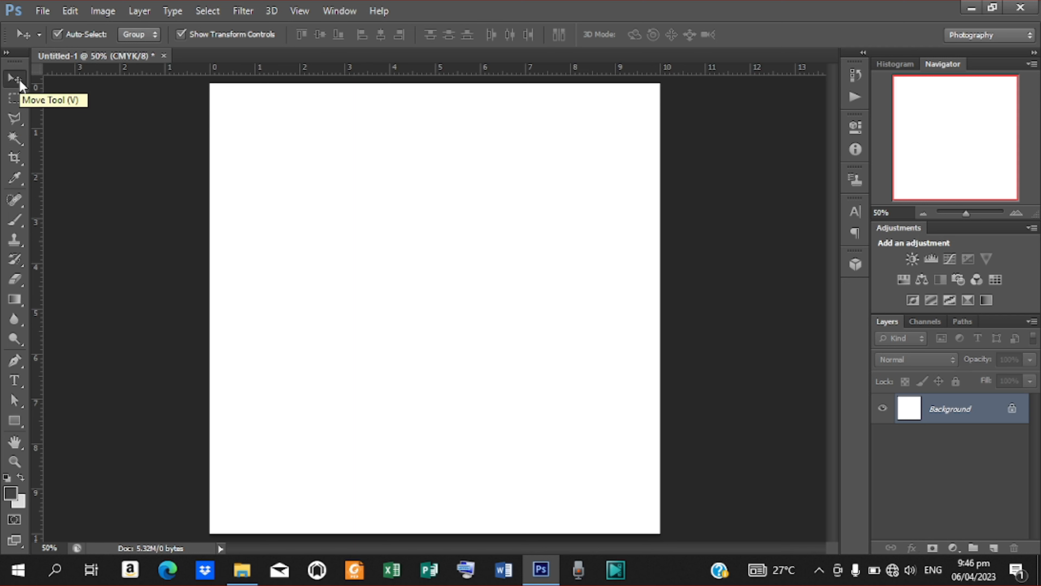
Place the cafe-food-barbecue-grill-chicken plate image from the ONLINE FOOD BANNER folder, scaled to about half the canvas width, and commit it.
{"action": "left_click", "coordinate": [42, 11]}
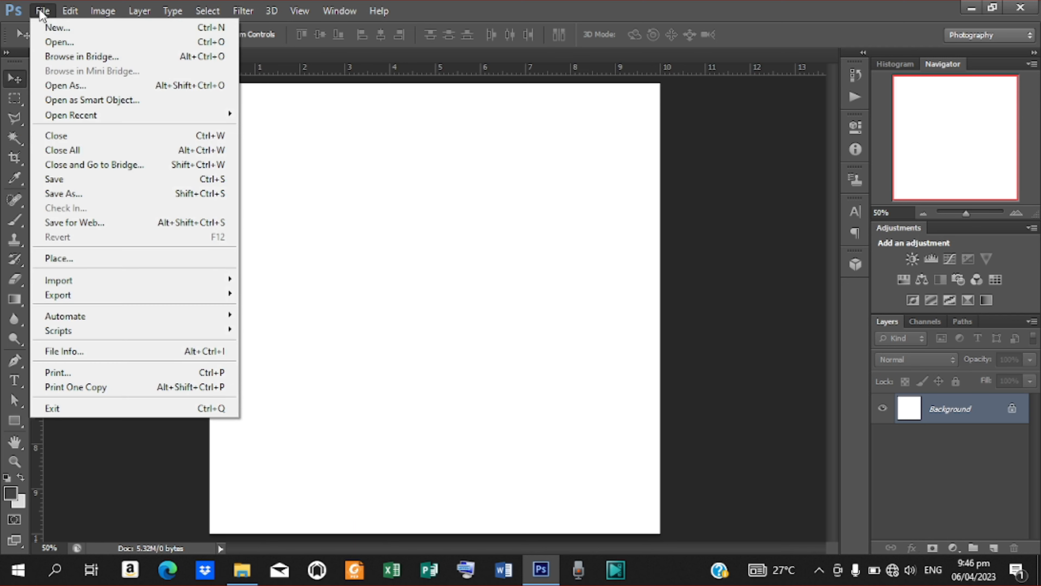
{"action": "left_click", "coordinate": [77, 254]}
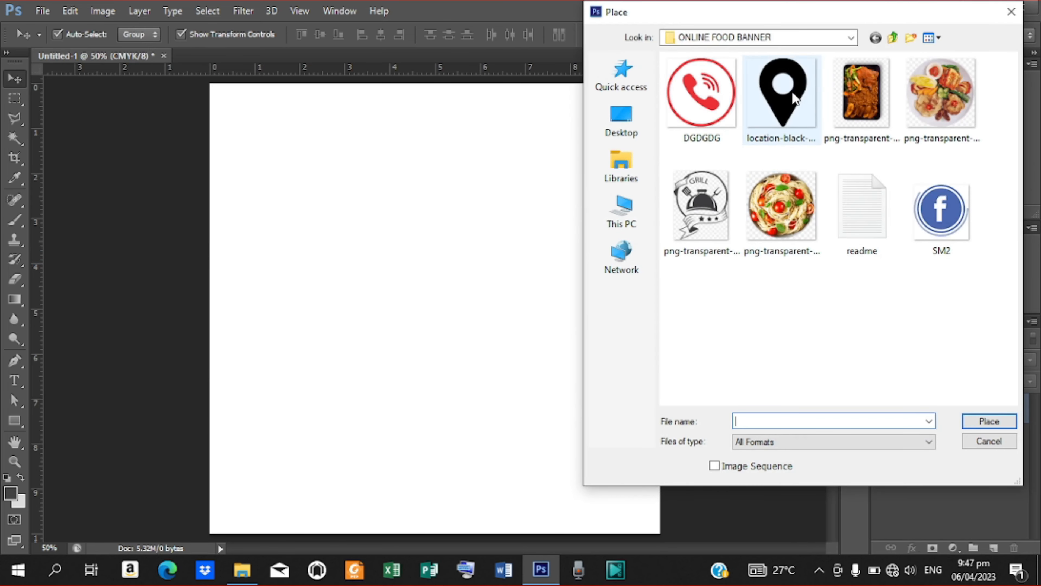
{"action": "left_click", "coordinate": [952, 78]}
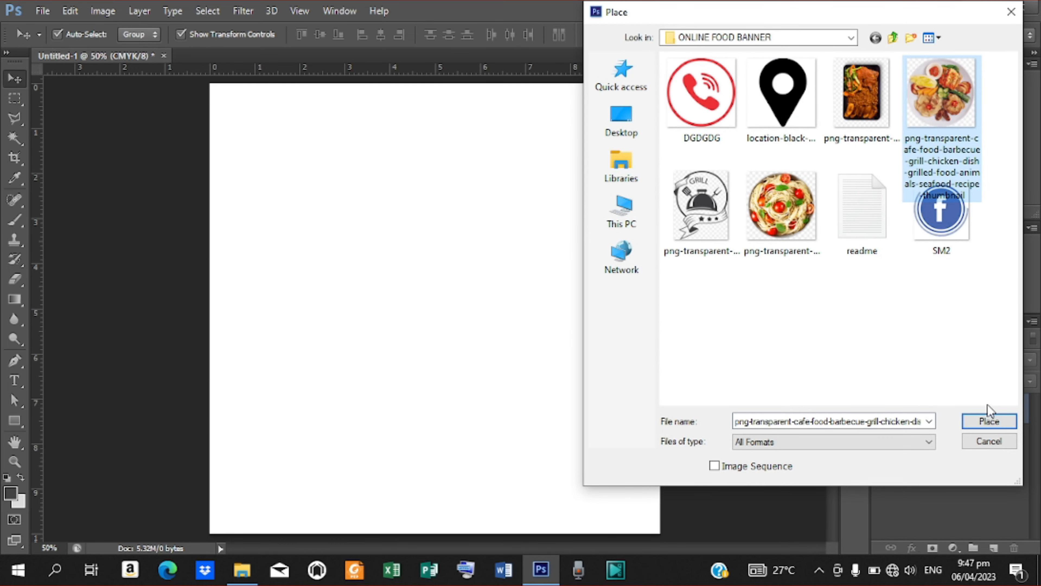
{"action": "left_click", "coordinate": [990, 420]}
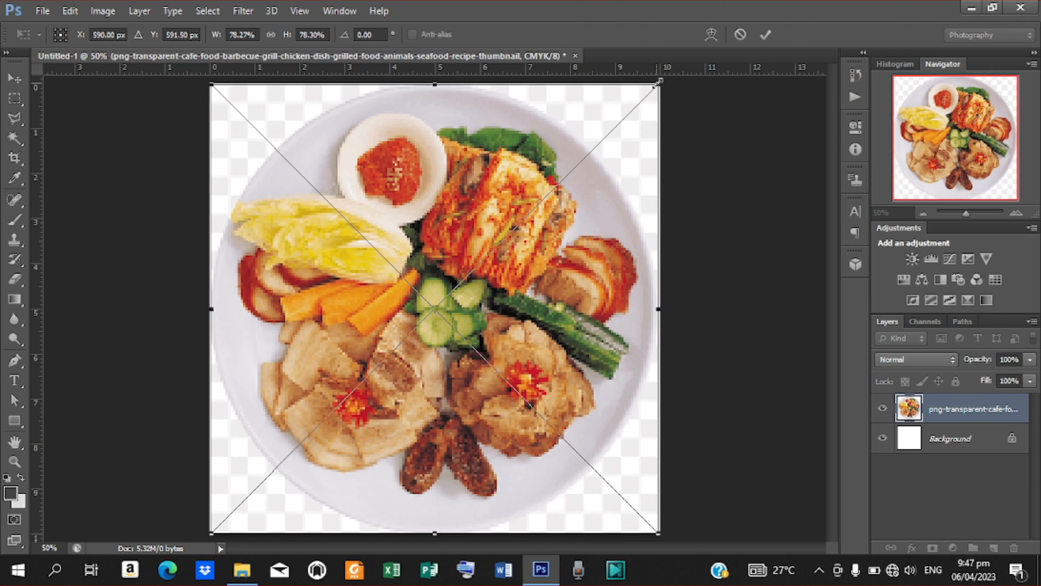
{"action": "left_click_drag", "start_coordinate": [658, 82], "coordinate": [530, 181]}
{"action": "left_click", "coordinate": [765, 35]}
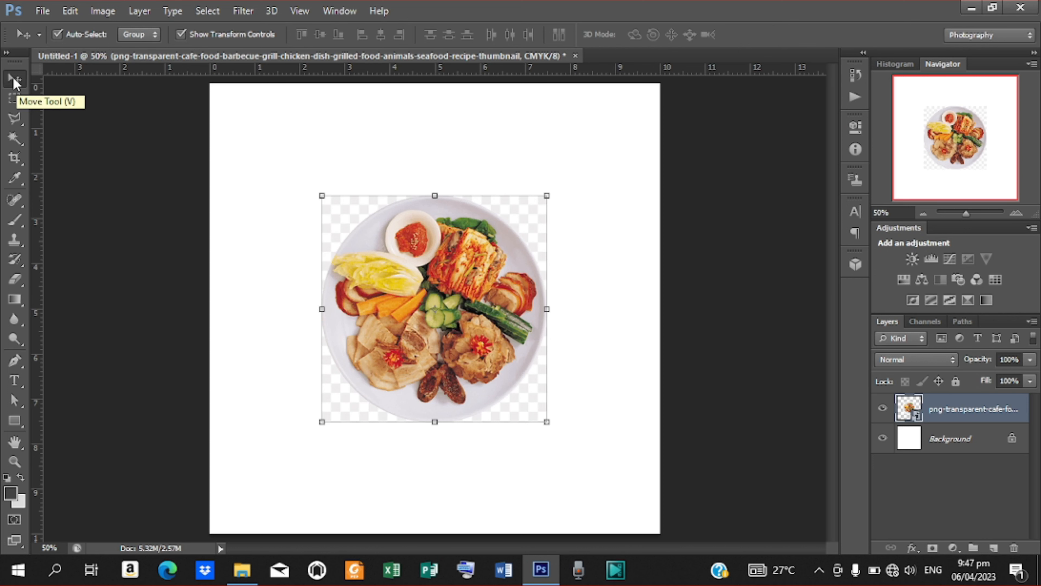
Move the plate image around the canvas to slightly left of centre, switching Show Transform Controls off and back on.
{"action": "left_click_drag", "start_coordinate": [431, 270], "coordinate": [392, 189]}
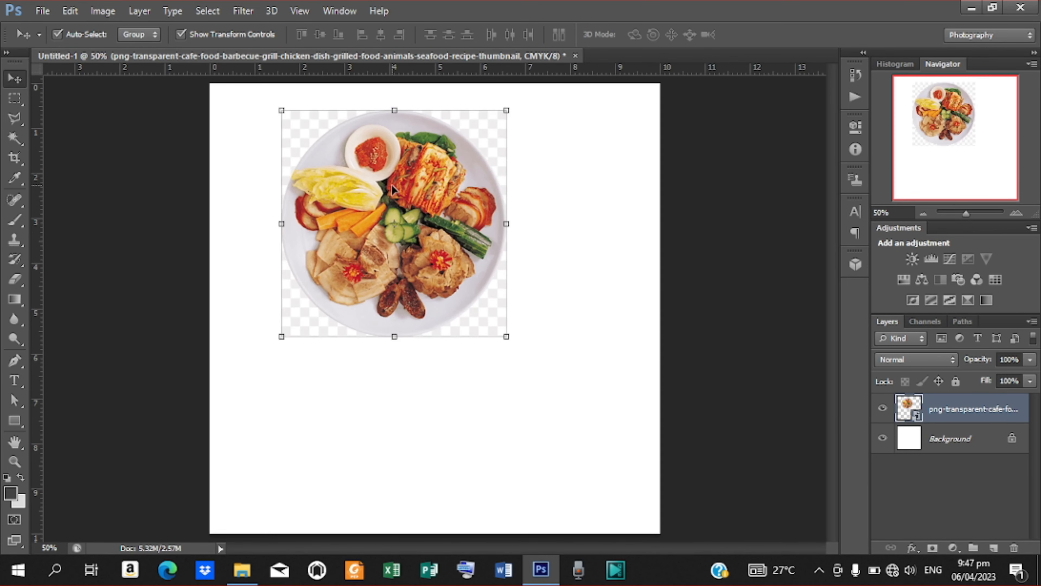
{"action": "left_click_drag", "start_coordinate": [450, 173], "coordinate": [390, 269]}
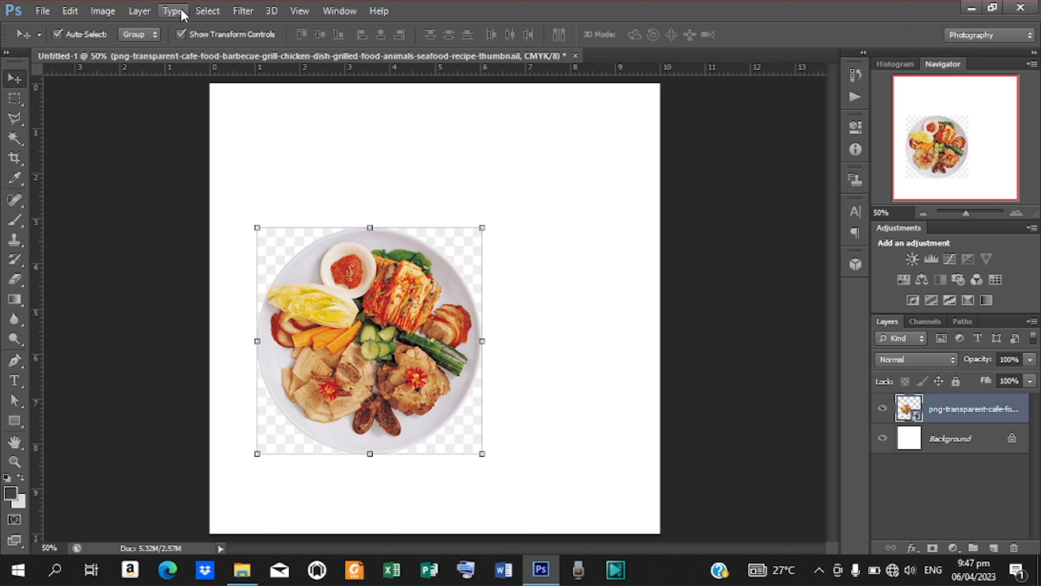
{"action": "left_click", "coordinate": [180, 34]}
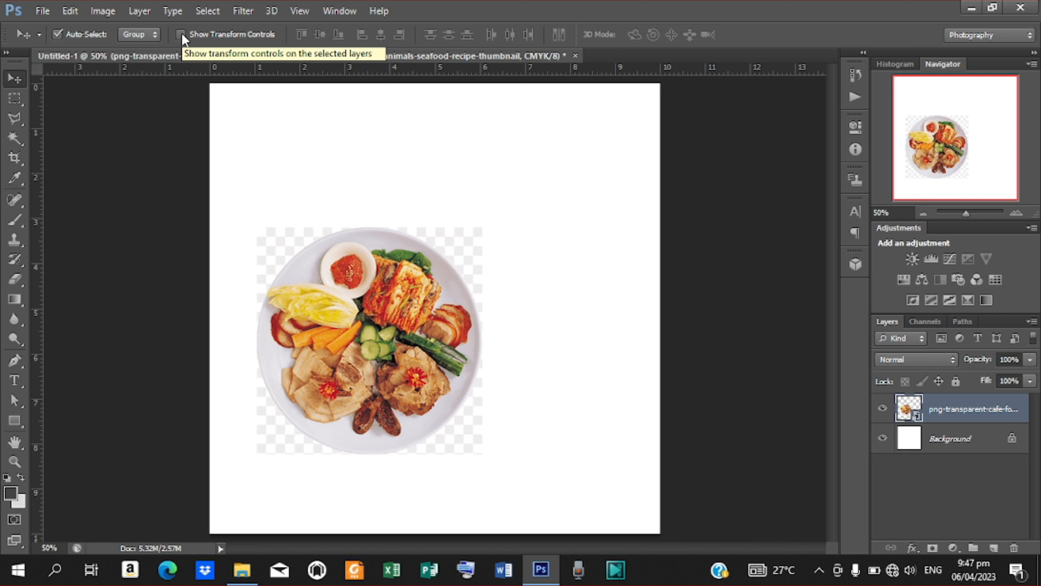
{"action": "left_click", "coordinate": [180, 34]}
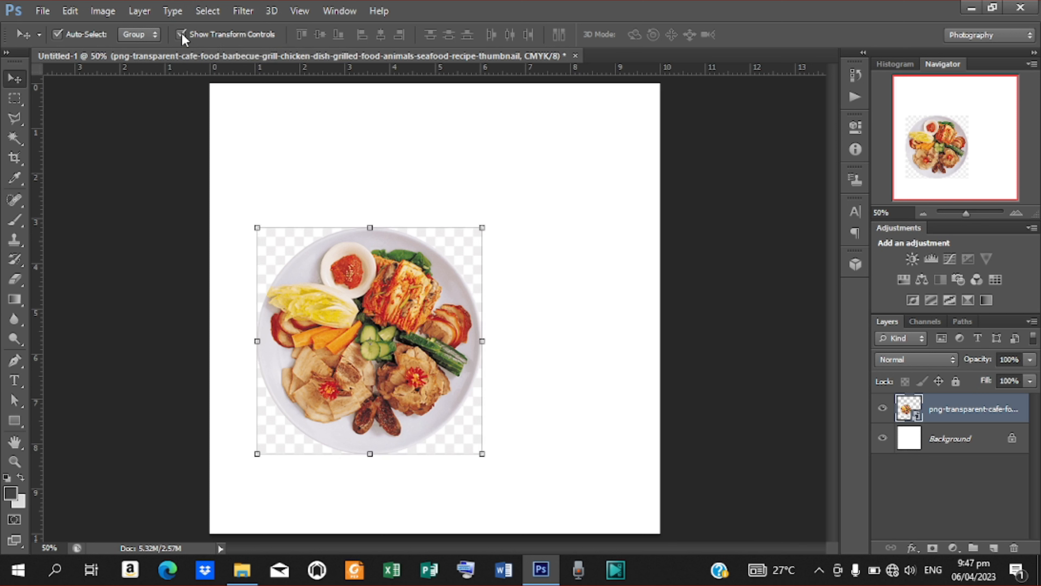
{"action": "left_click_drag", "start_coordinate": [416, 323], "coordinate": [460, 281]}
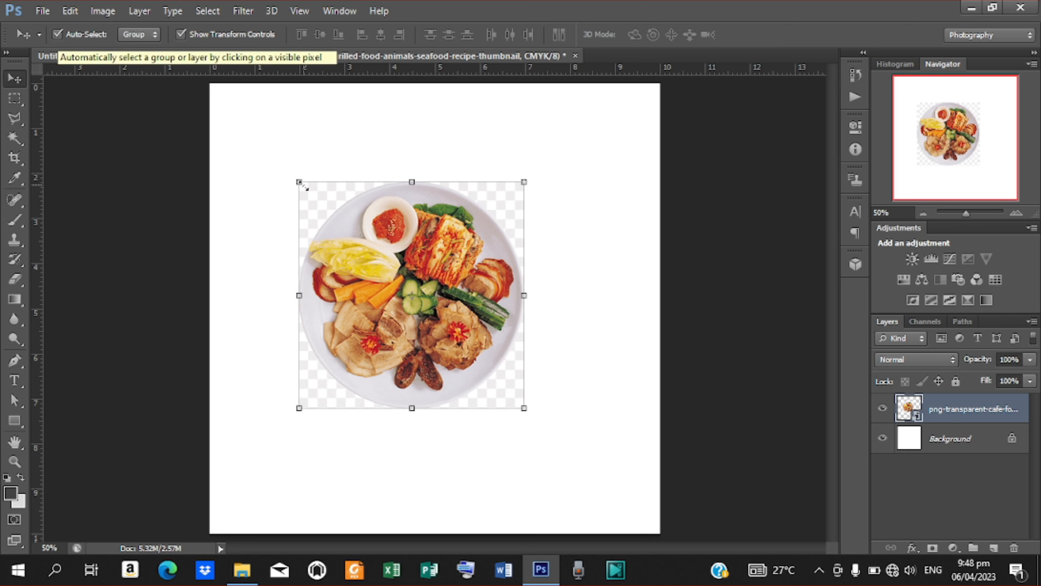
{"action": "mouse_move", "coordinate": [428, 257]}
{"action": "left_mouse_down"}
{"action": "mouse_move", "coordinate": [400, 256]}
{"action": "mouse_move", "coordinate": [414, 265]}
{"action": "left_mouse_up"}
Place the italian-cuisine-pasta image from the ONLINE FOOD BANNER folder, scaled to 39.93% at the canvas's upper right, and commit it.
{"action": "left_click", "coordinate": [43, 12]}
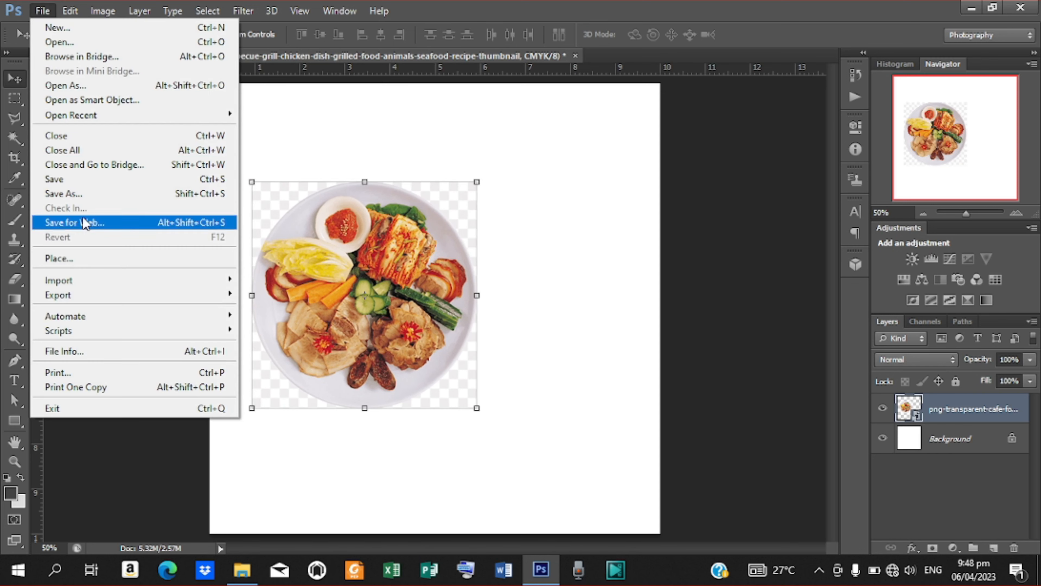
{"action": "left_click", "coordinate": [81, 263]}
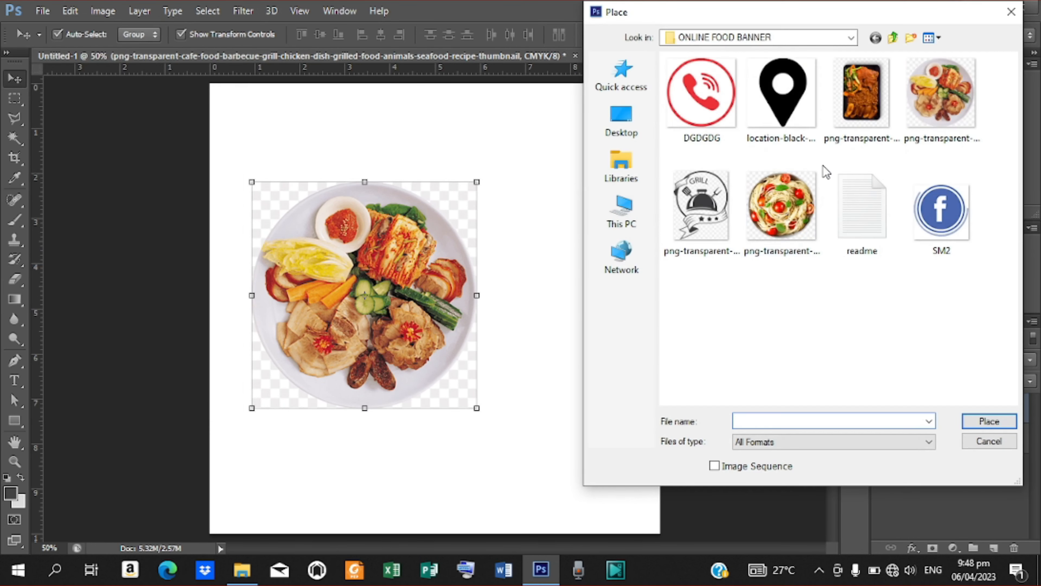
{"action": "left_click", "coordinate": [807, 184]}
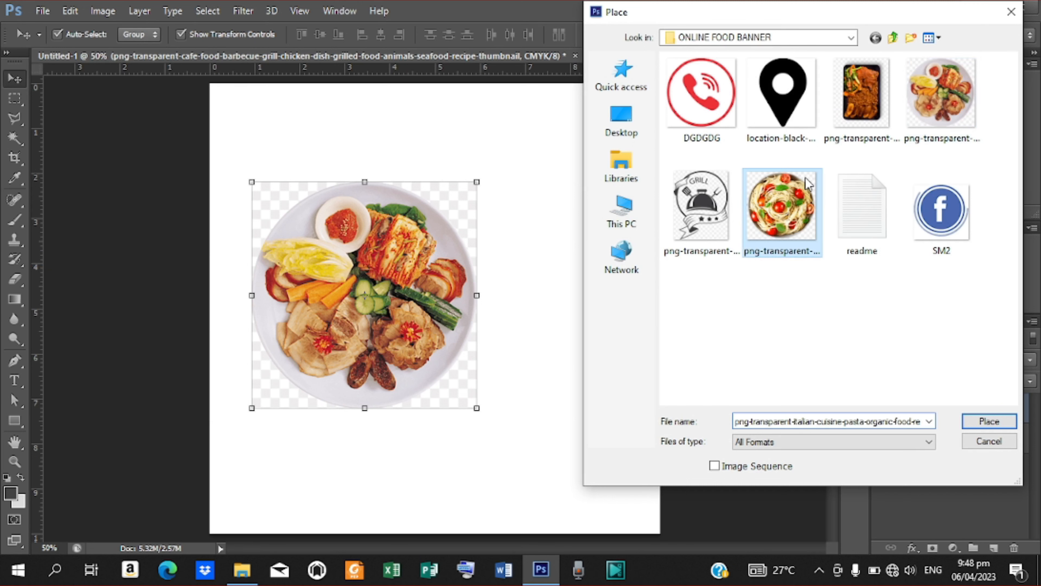
{"action": "left_click", "coordinate": [989, 422]}
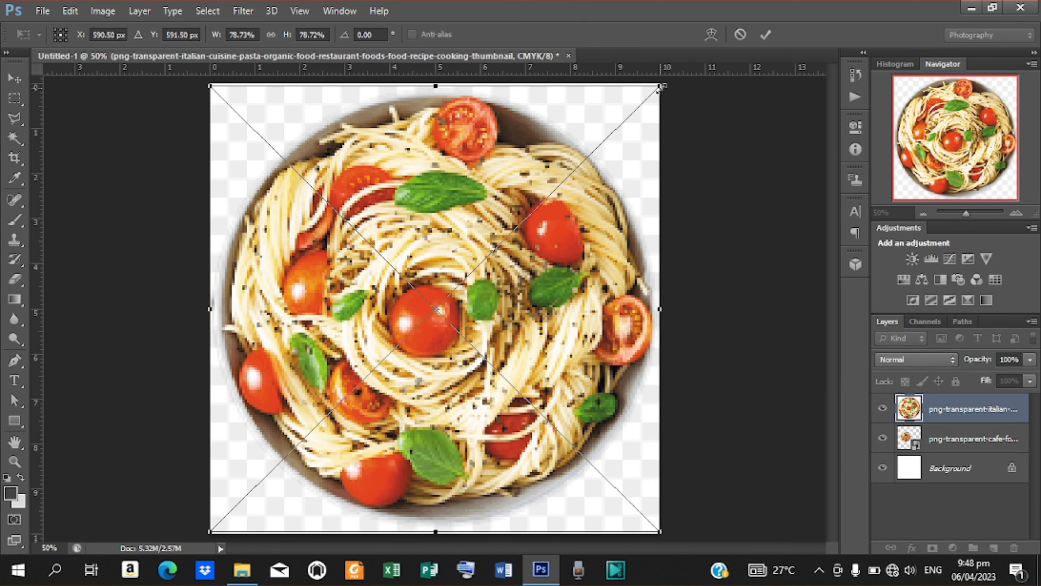
{"action": "left_click_drag", "start_coordinate": [662, 87], "coordinate": [549, 197]}
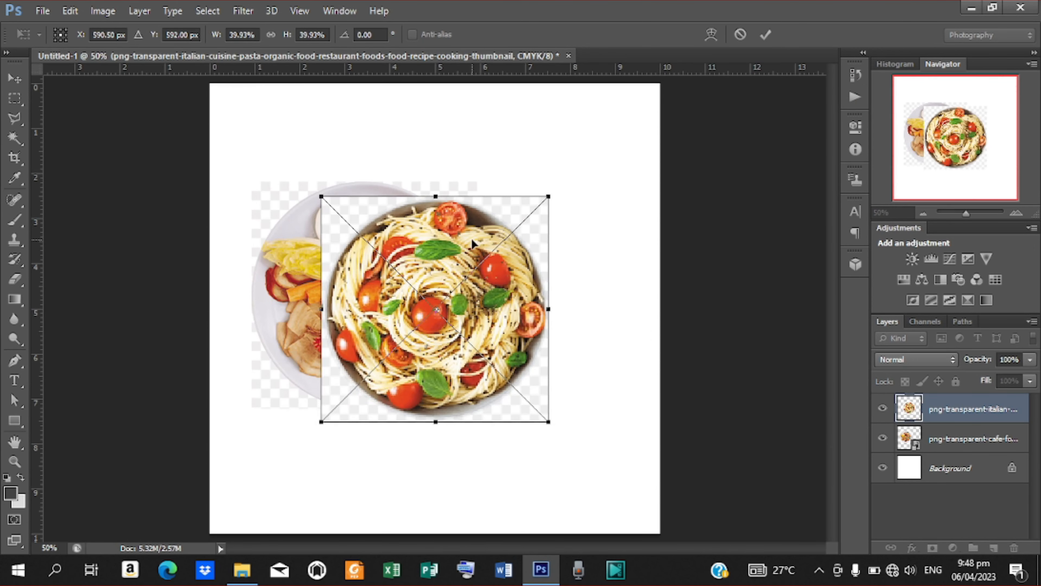
{"action": "left_click_drag", "start_coordinate": [471, 242], "coordinate": [583, 173]}
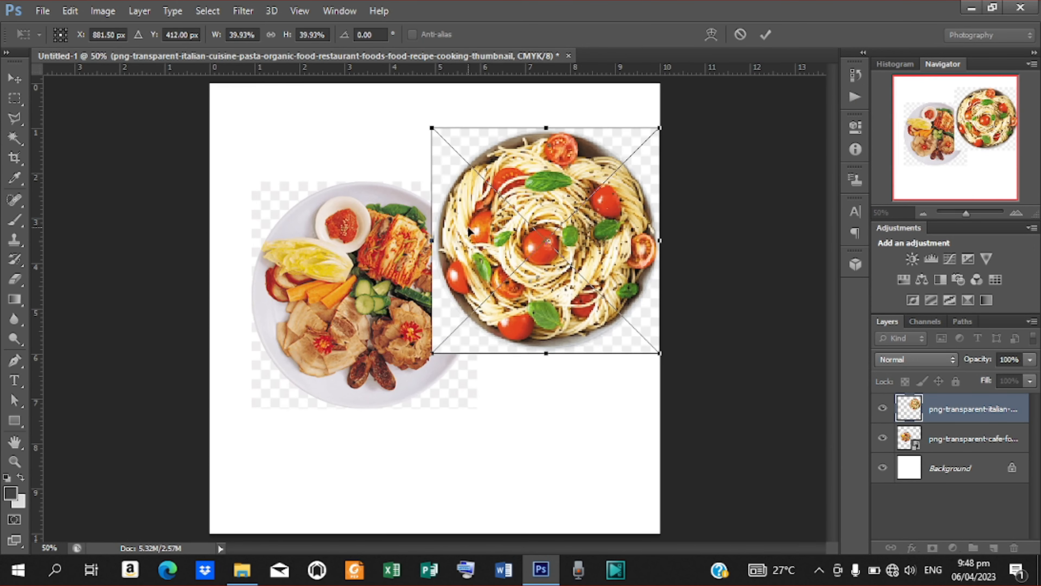
{"action": "left_click_drag", "start_coordinate": [392, 283], "coordinate": [375, 310]}
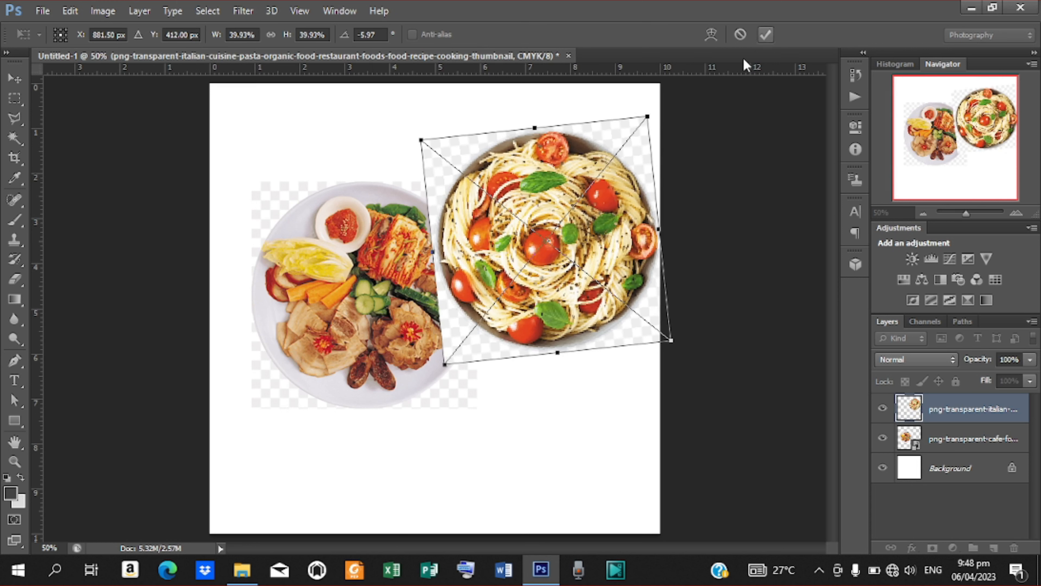
{"action": "key", "text": "ctrl+z"}
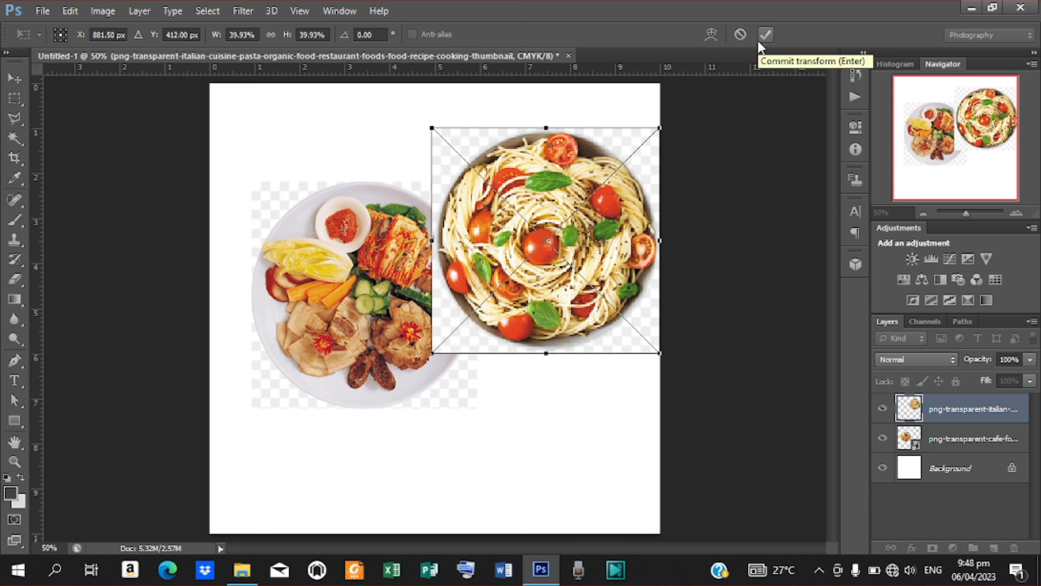
{"action": "left_click", "coordinate": [765, 35]}
With Auto-Select on, move the plate image to the canvas's lower left and the pasta image up to the top edge, reselecting each in turn.
{"action": "left_click_drag", "start_coordinate": [352, 273], "coordinate": [326, 374]}
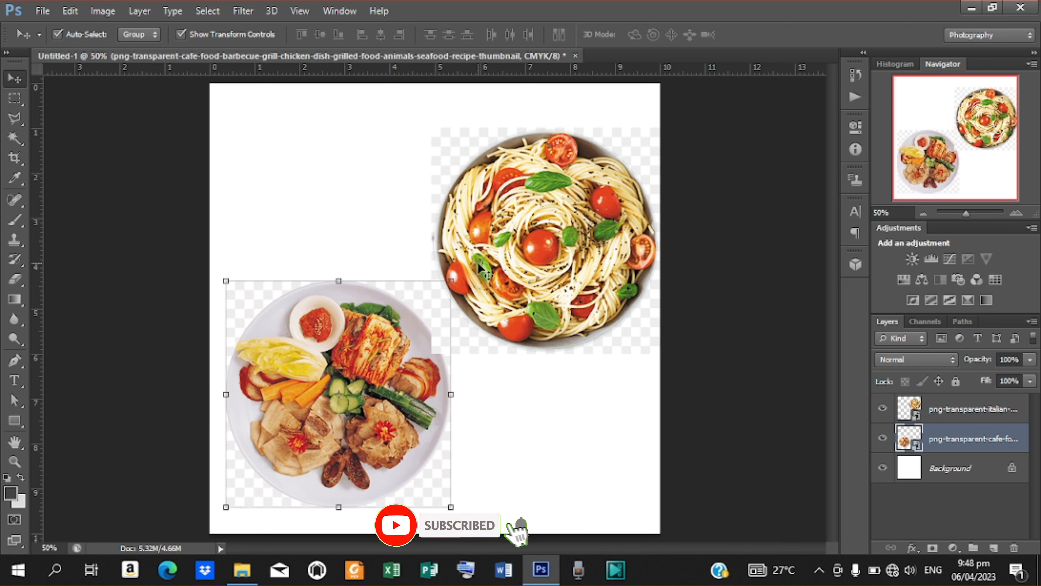
{"action": "left_click_drag", "start_coordinate": [510, 251], "coordinate": [498, 205]}
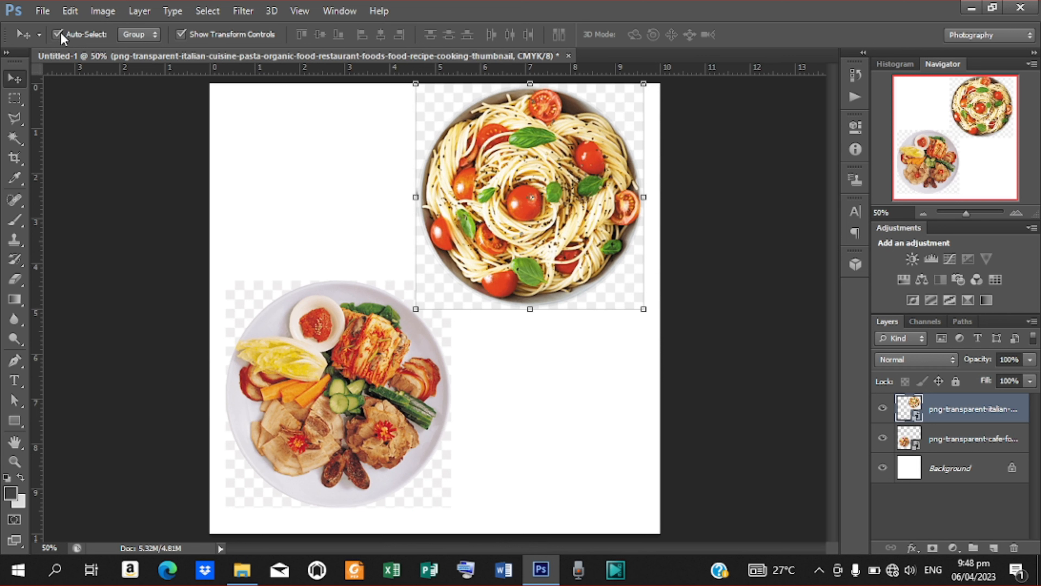
{"action": "left_click", "coordinate": [356, 375]}
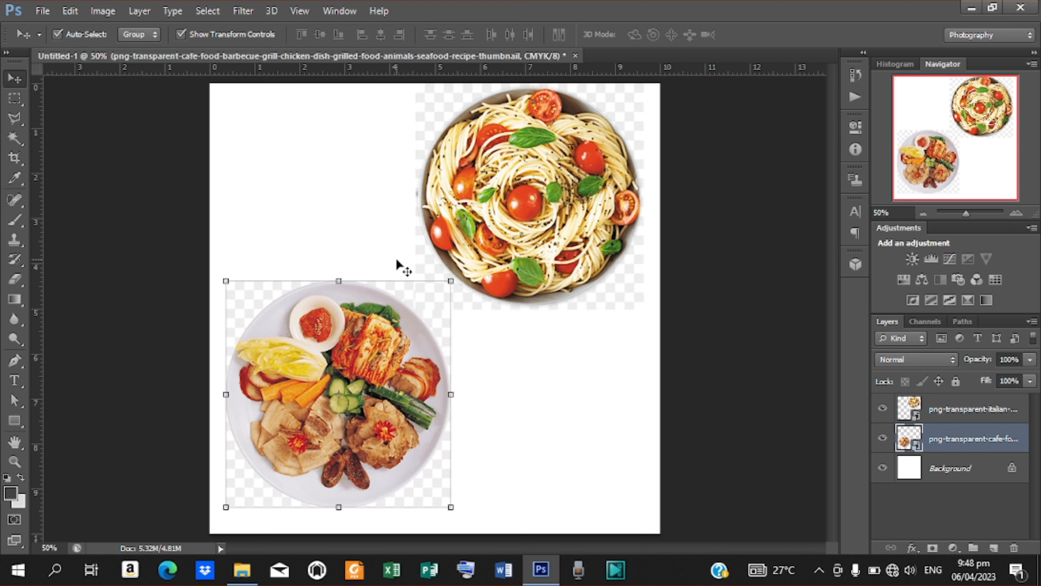
{"action": "left_click", "coordinate": [506, 168]}
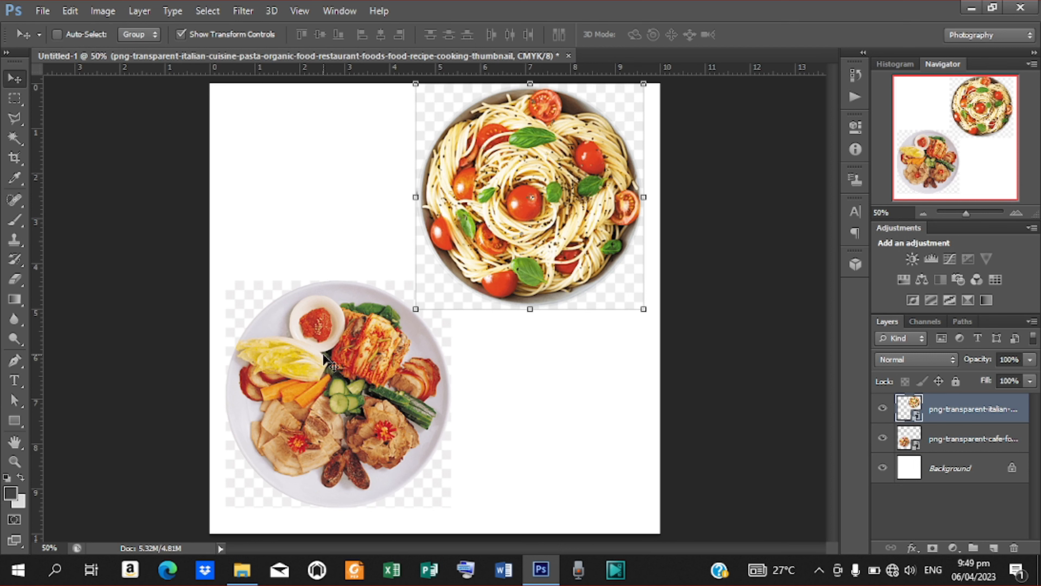
Turn off Auto-Select and move the still-selected pasta image around, starting some moves over the plate image, leaving it at the canvas's upper right.
{"action": "left_click_drag", "start_coordinate": [324, 356], "coordinate": [352, 355]}
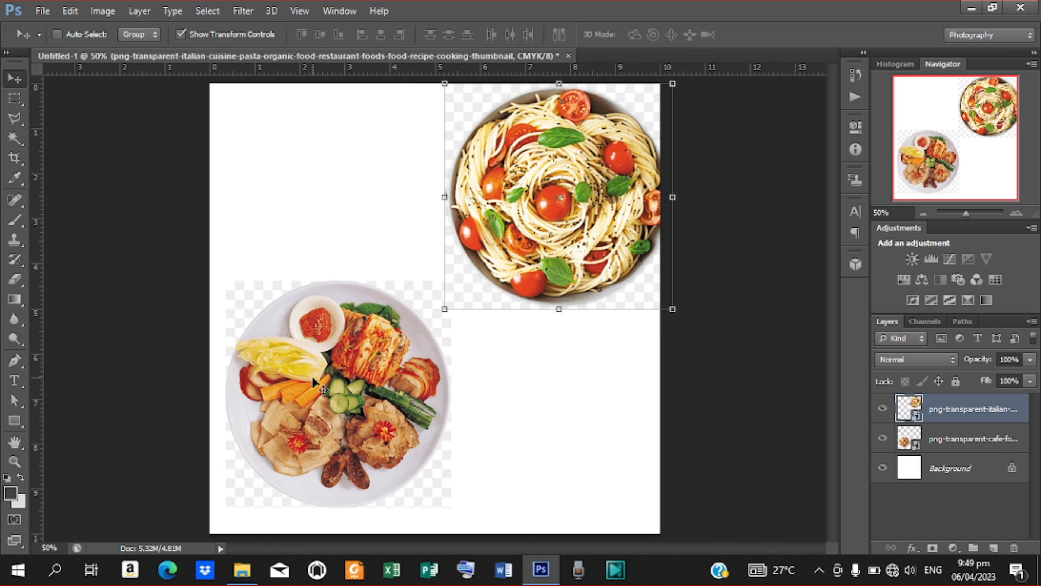
{"action": "left_click_drag", "start_coordinate": [312, 377], "coordinate": [232, 376]}
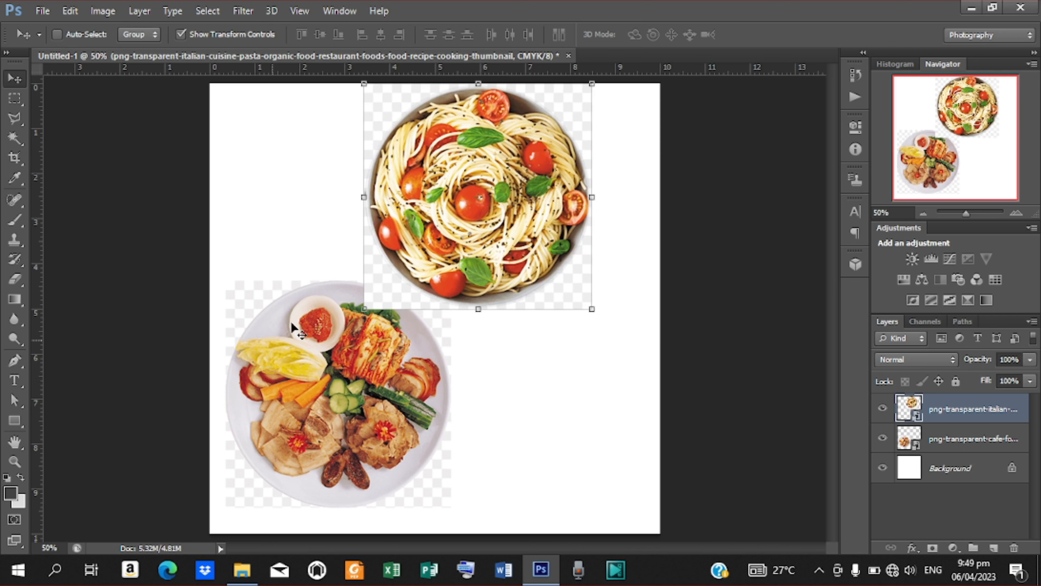
{"action": "left_click_drag", "start_coordinate": [445, 217], "coordinate": [396, 208]}
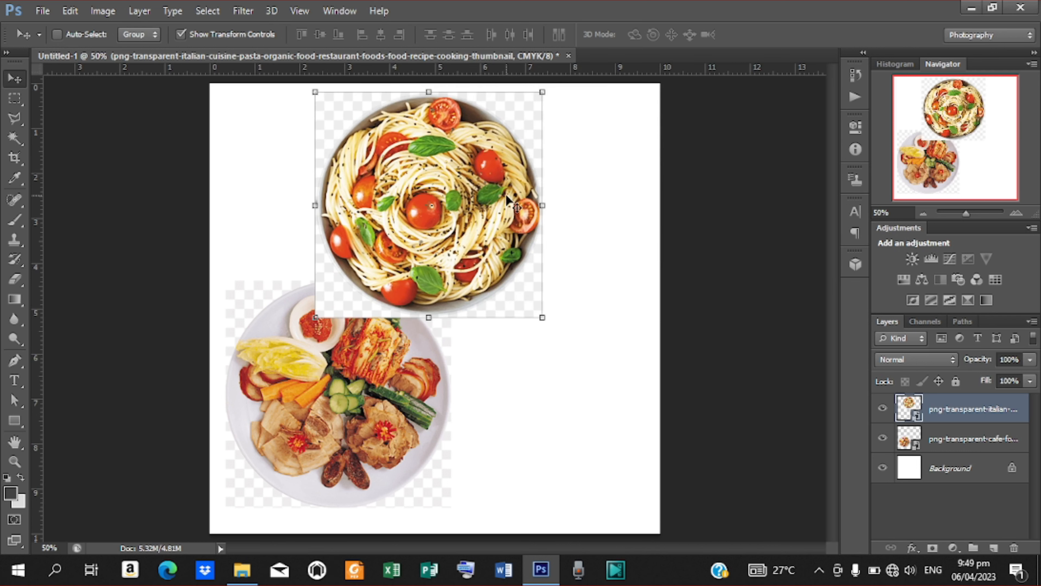
{"action": "left_click_drag", "start_coordinate": [590, 163], "coordinate": [611, 177]}
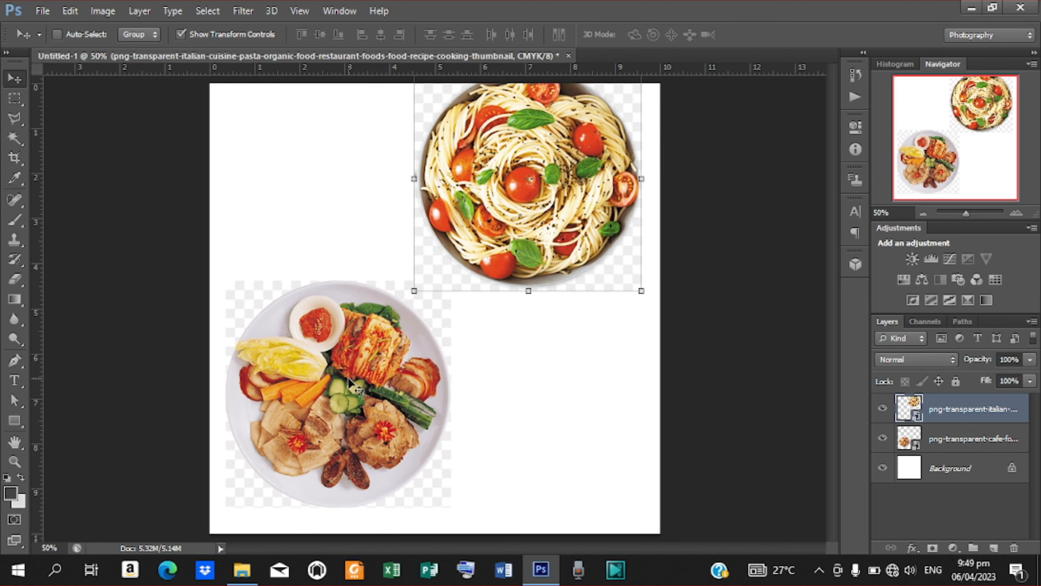
{"action": "left_click_drag", "start_coordinate": [349, 381], "coordinate": [286, 432]}
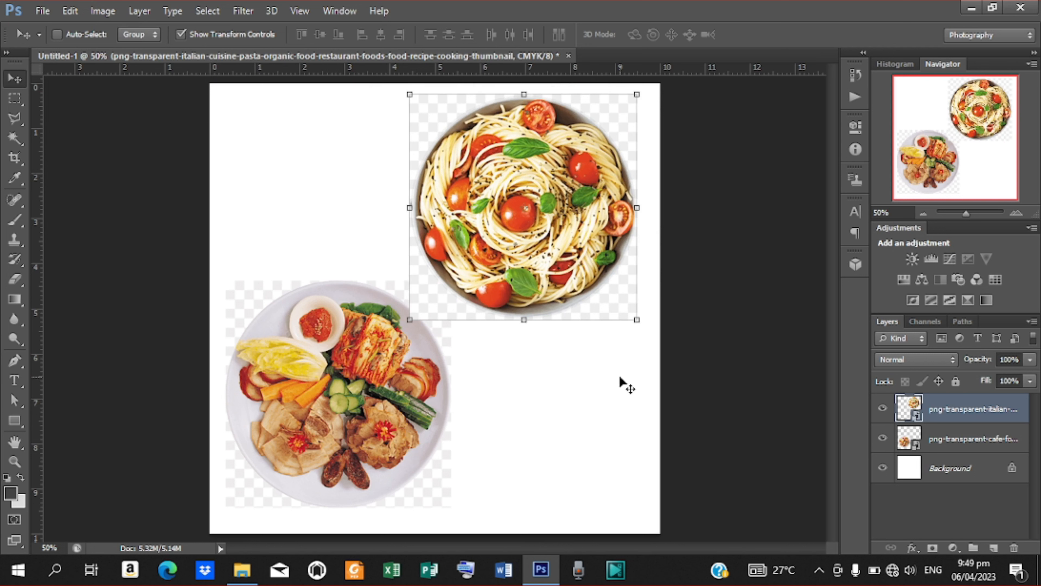
Select the plate layer and move it to the canvas's lower-left corner, and select the pasta layer and move it partly above the top edge.
{"action": "left_click", "coordinate": [972, 439]}
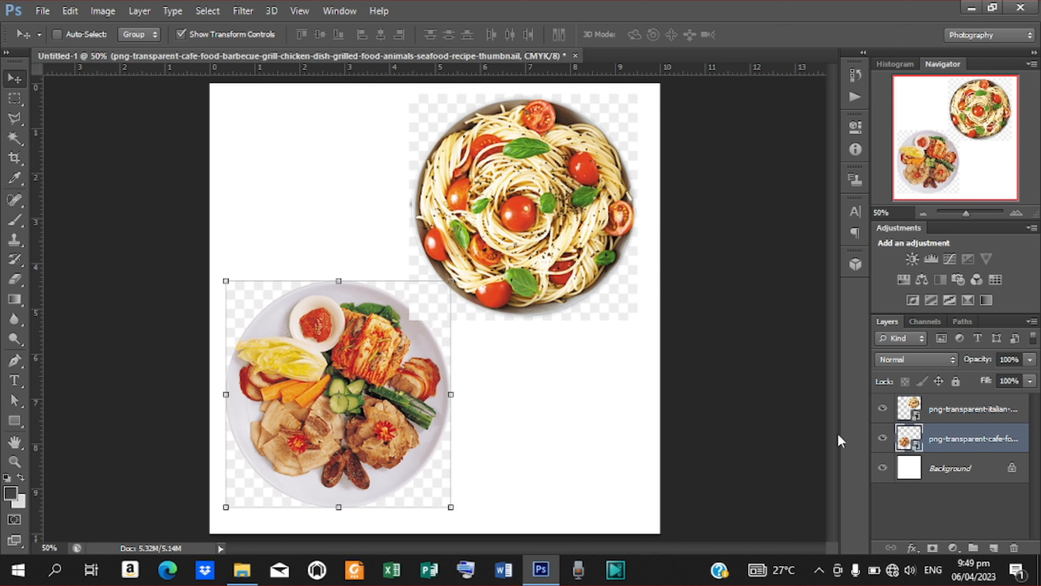
{"action": "left_click_drag", "start_coordinate": [403, 415], "coordinate": [301, 515]}
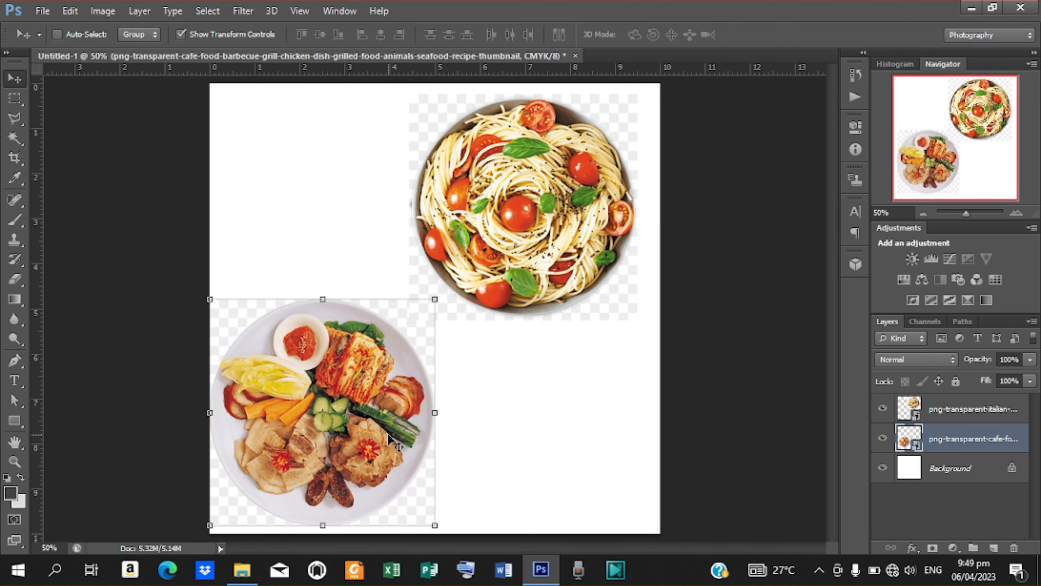
{"action": "left_click", "coordinate": [984, 419]}
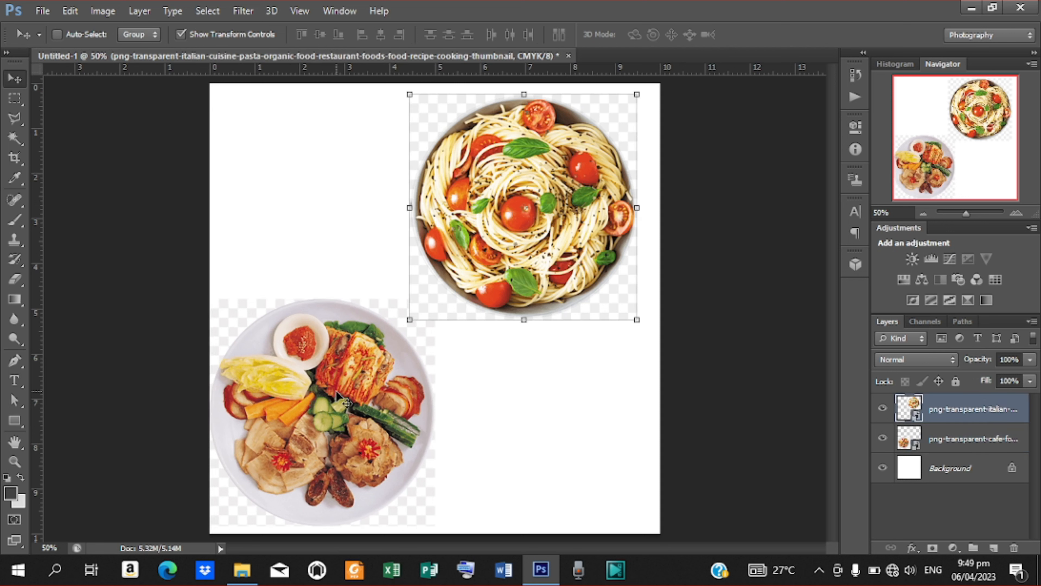
{"action": "left_click_drag", "start_coordinate": [336, 393], "coordinate": [351, 347]}
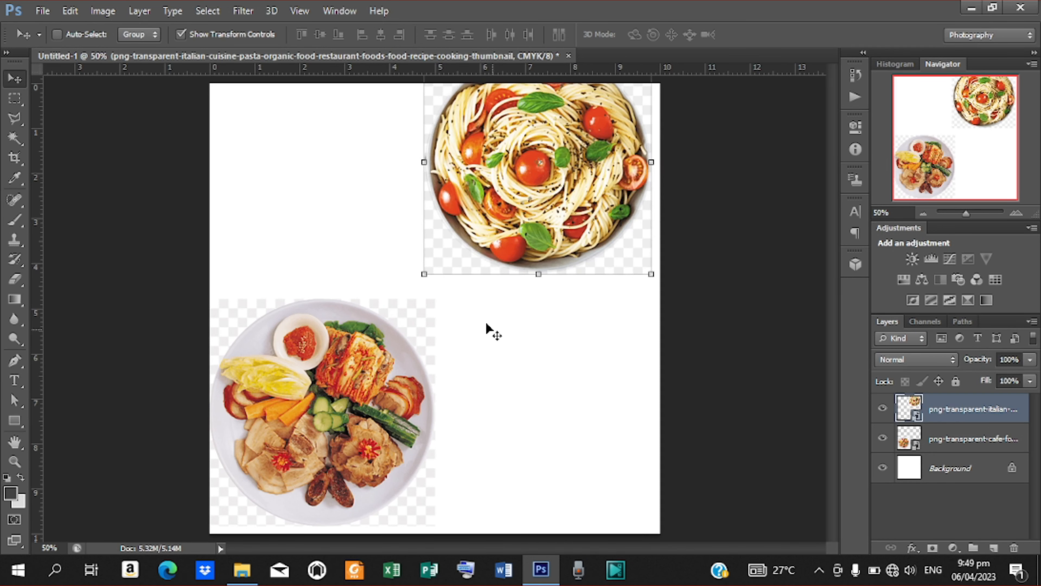
{"action": "mouse_move", "coordinate": [301, 425]}
{"action": "left_mouse_down"}
{"action": "mouse_move", "coordinate": [264, 438]}
{"action": "mouse_move", "coordinate": [286, 412]}
{"action": "left_mouse_up"}
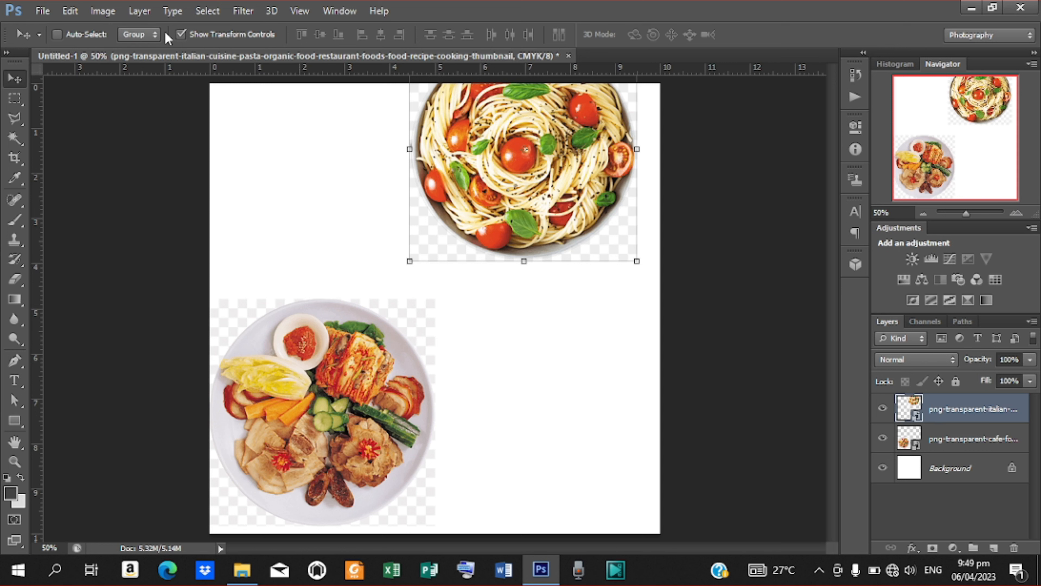
Turn Auto-Select back on and reposition both images, the plate midway along the left edge and the pasta partly past the upper-right corner.
{"action": "left_click", "coordinate": [57, 35]}
{"action": "left_click_drag", "start_coordinate": [329, 375], "coordinate": [395, 358]}
{"action": "left_click_drag", "start_coordinate": [535, 139], "coordinate": [580, 123]}
{"action": "left_click_drag", "start_coordinate": [400, 334], "coordinate": [334, 243]}
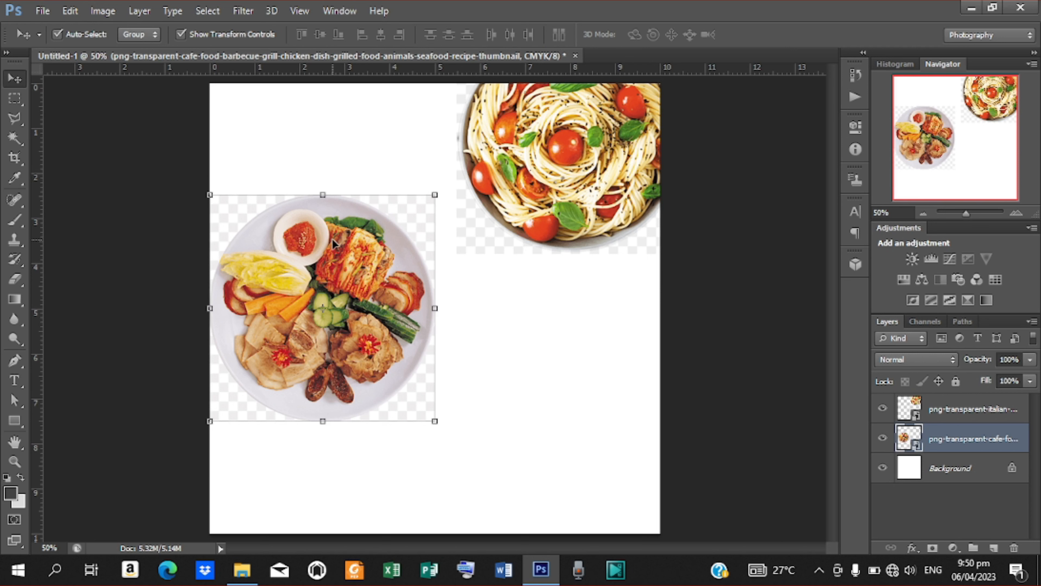
Delete the plate image layer and move the pasta image via the canvas centre to its upper-left corner.
{"action": "key", "text": "Delete"}
{"action": "left_click", "coordinate": [561, 123]}
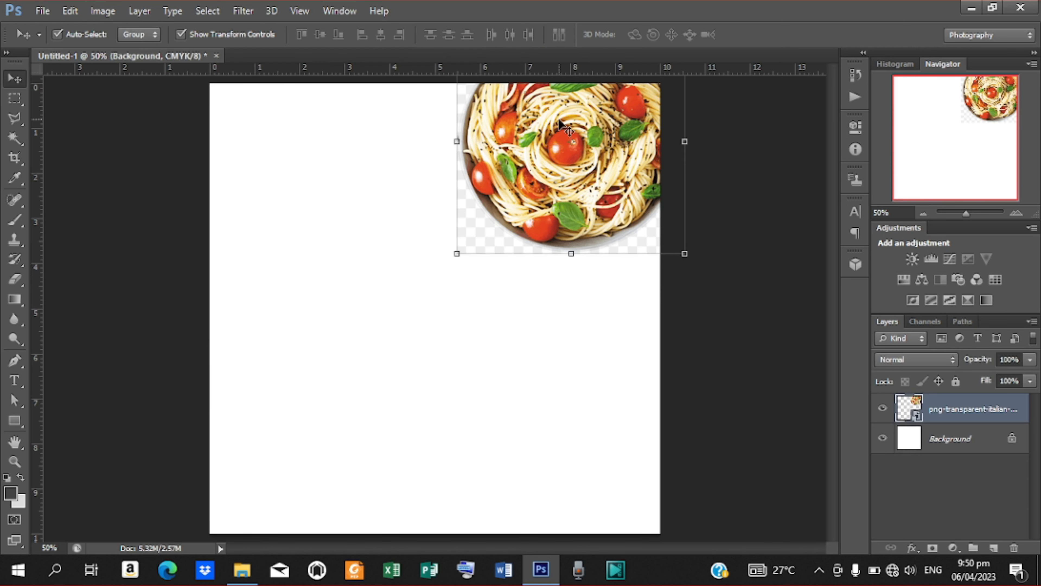
{"action": "left_click_drag", "start_coordinate": [562, 123], "coordinate": [417, 274]}
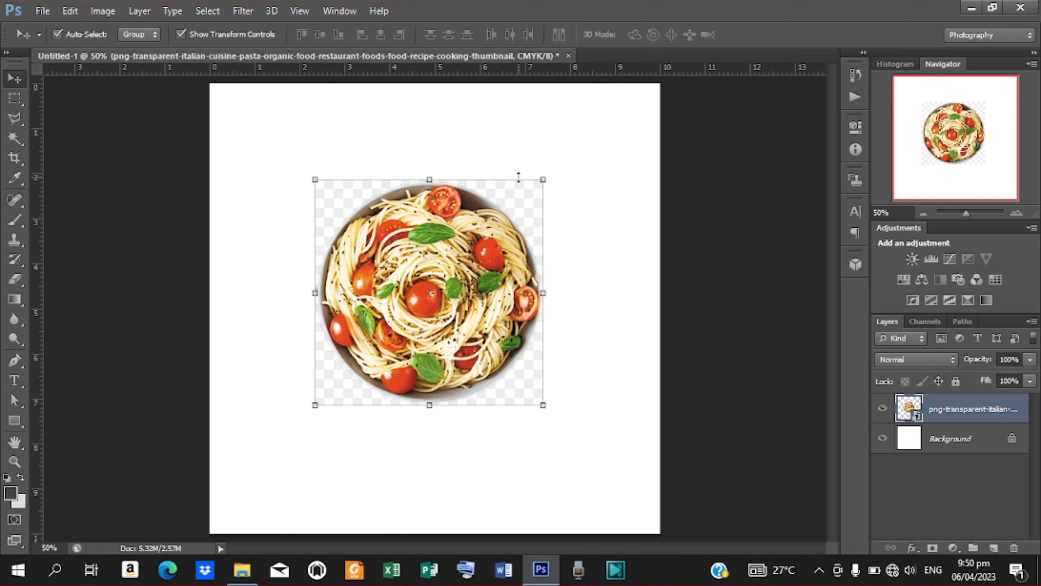
{"action": "left_click_drag", "start_coordinate": [438, 248], "coordinate": [330, 155]}
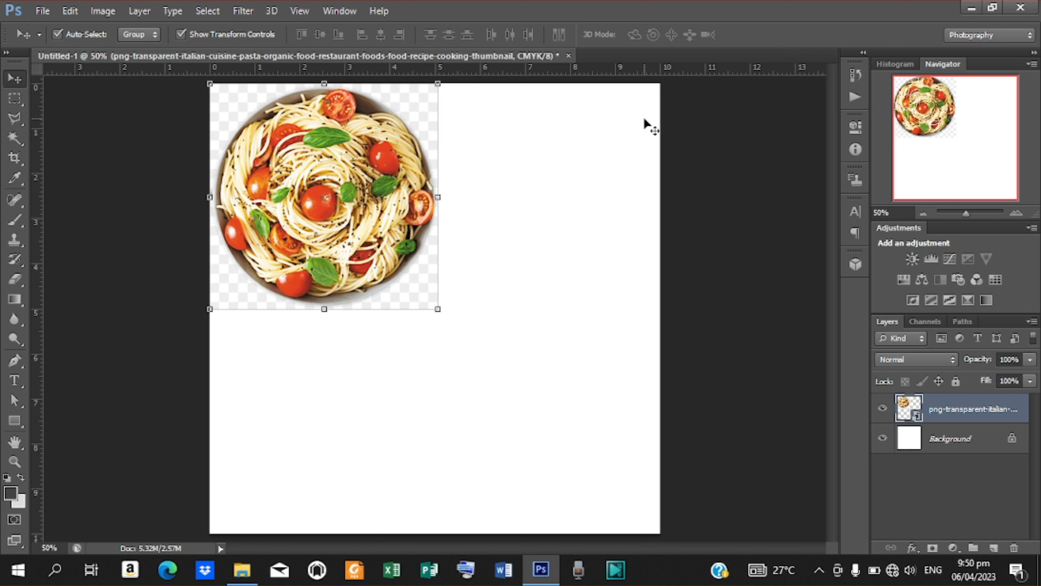
Flip the pasta image vertically.
{"action": "left_click", "coordinate": [69, 10]}
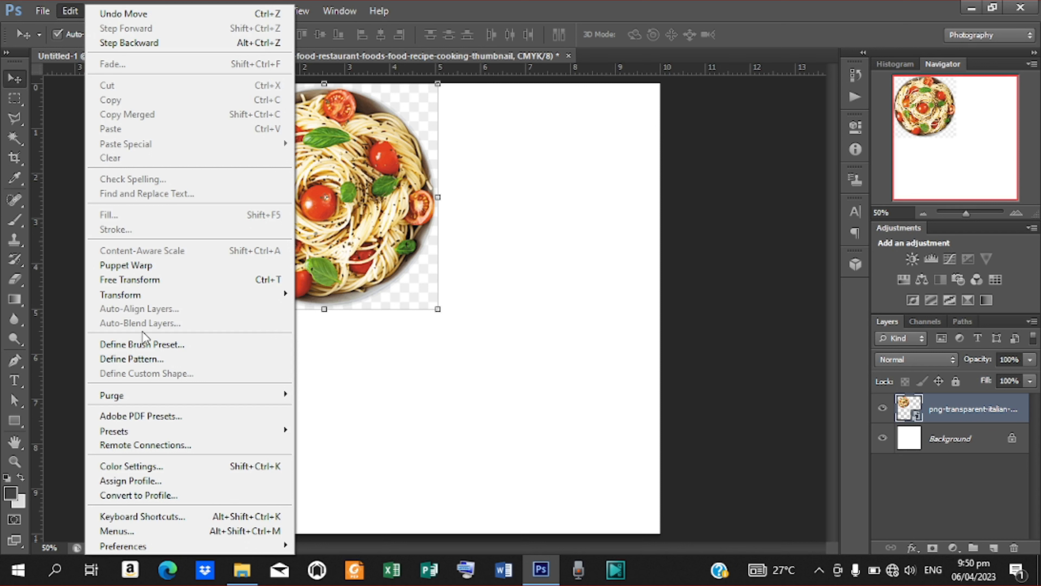
{"action": "mouse_move", "coordinate": [175, 300]}
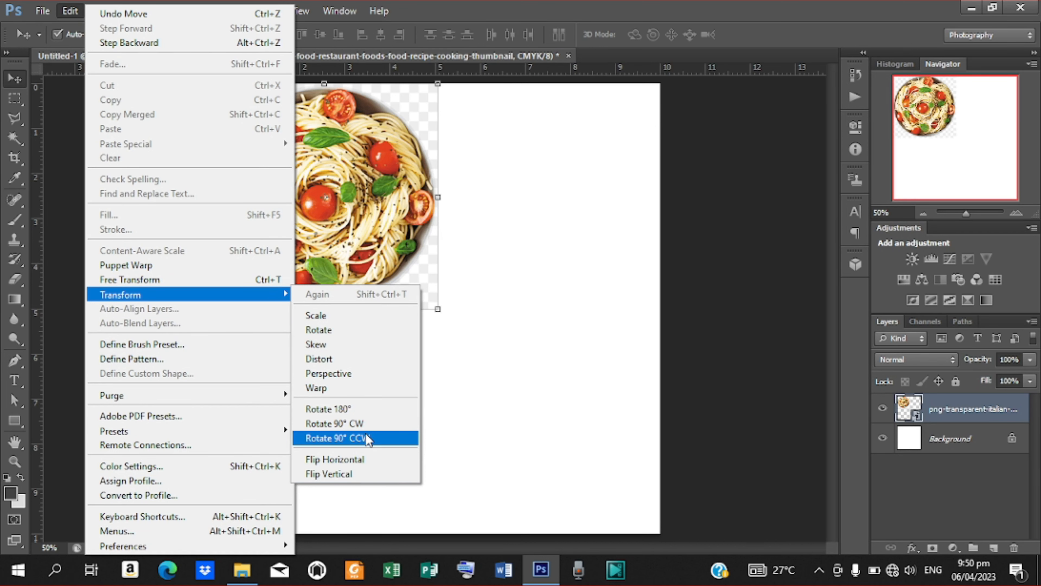
{"action": "left_click", "coordinate": [363, 472]}
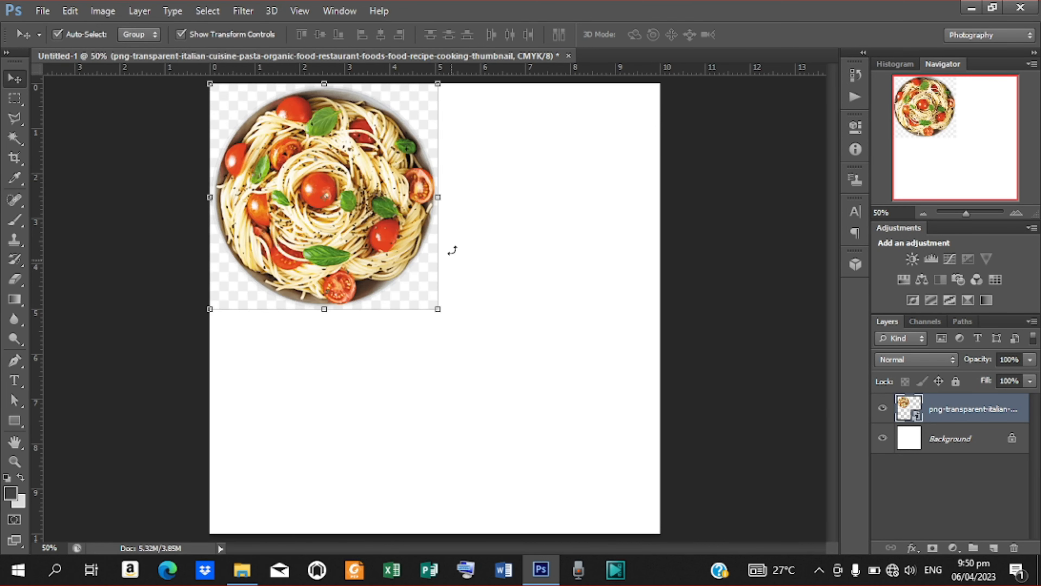
Rotate the pasta image 90° counterclockwise twice.
{"action": "left_click", "coordinate": [69, 10]}
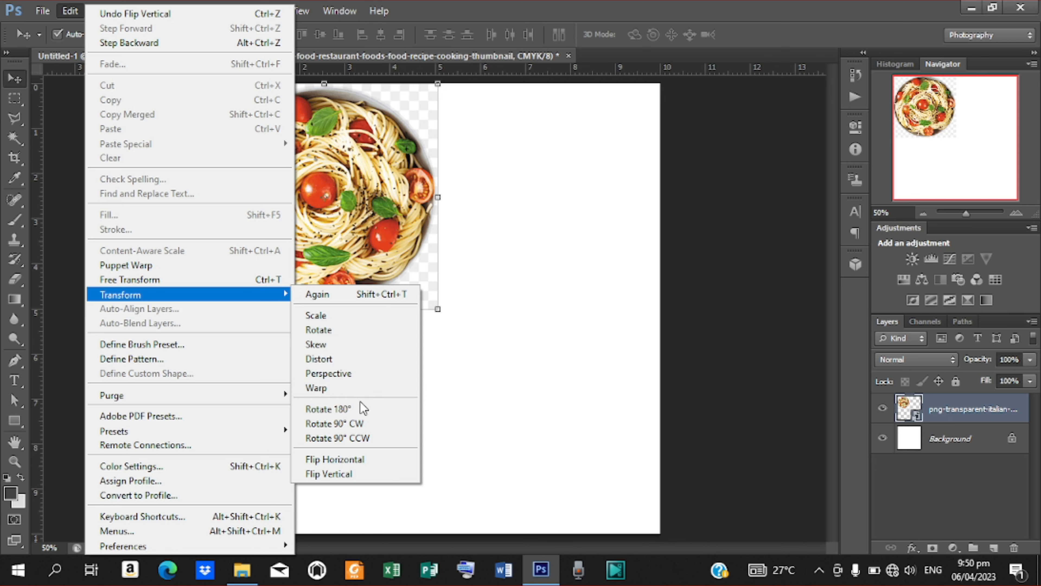
{"action": "left_click", "coordinate": [359, 439]}
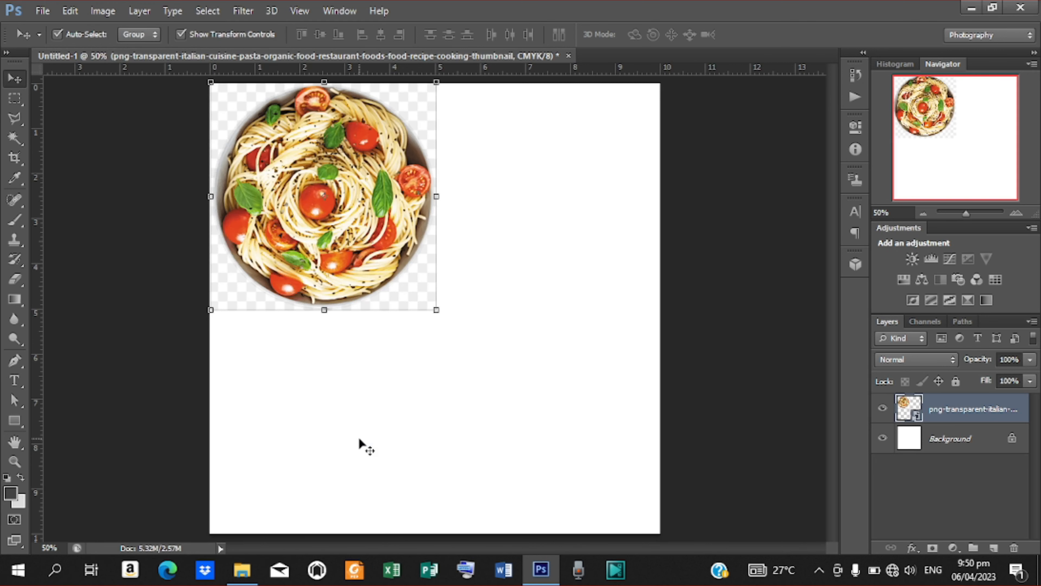
{"action": "left_click", "coordinate": [82, 11]}
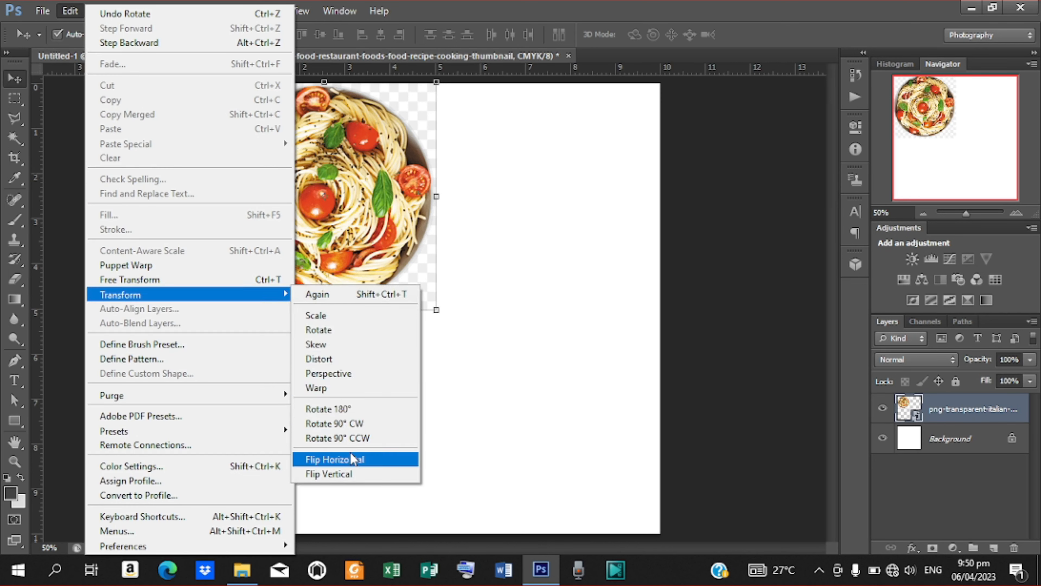
{"action": "left_click", "coordinate": [353, 434]}
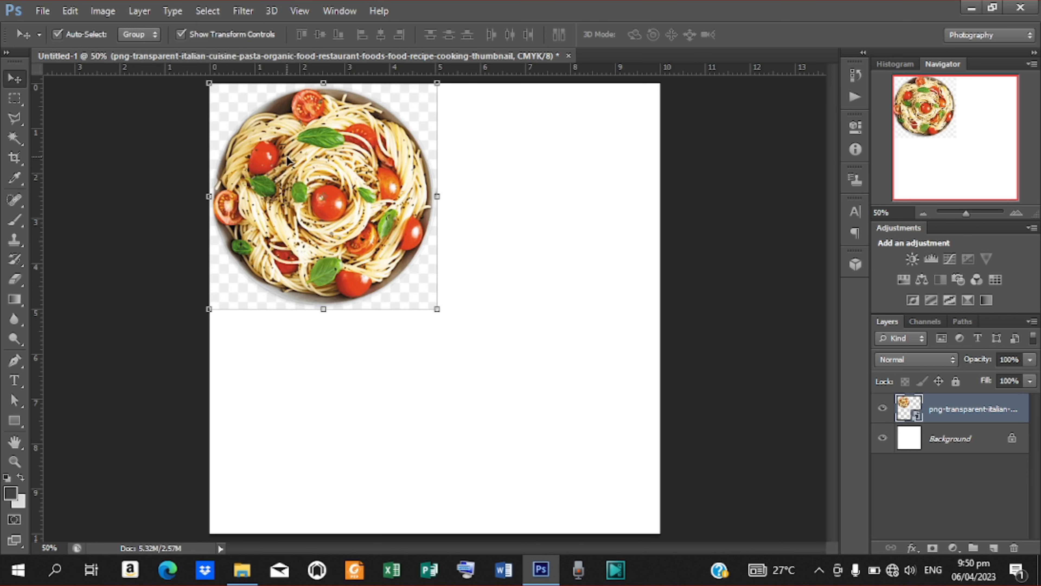
Move the pasta image to the upper-right area of the canvas and flip it vertically.
{"action": "left_click_drag", "start_coordinate": [287, 160], "coordinate": [500, 176]}
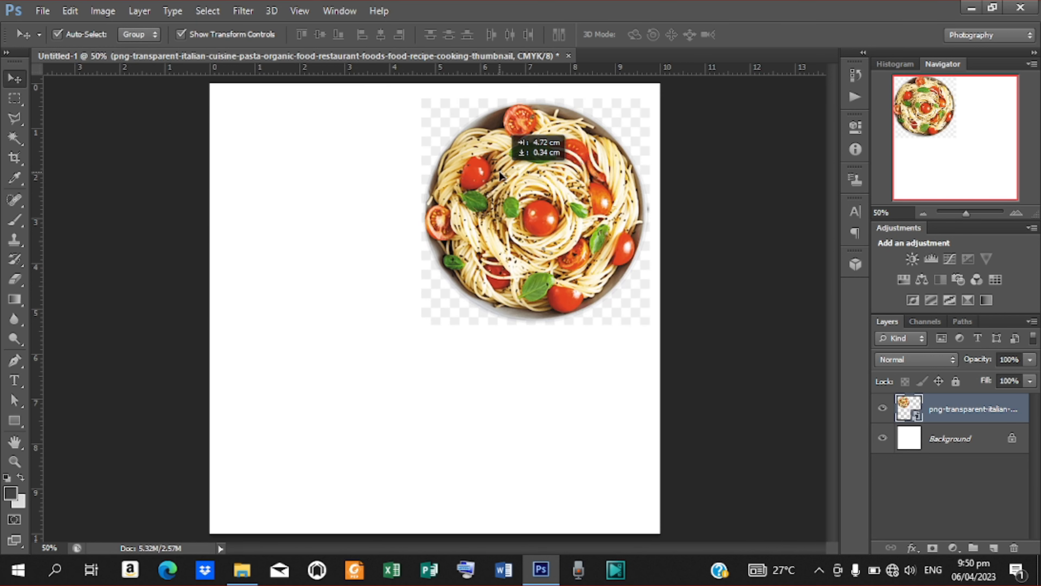
{"action": "left_click", "coordinate": [71, 11]}
{"action": "mouse_move", "coordinate": [141, 296]}
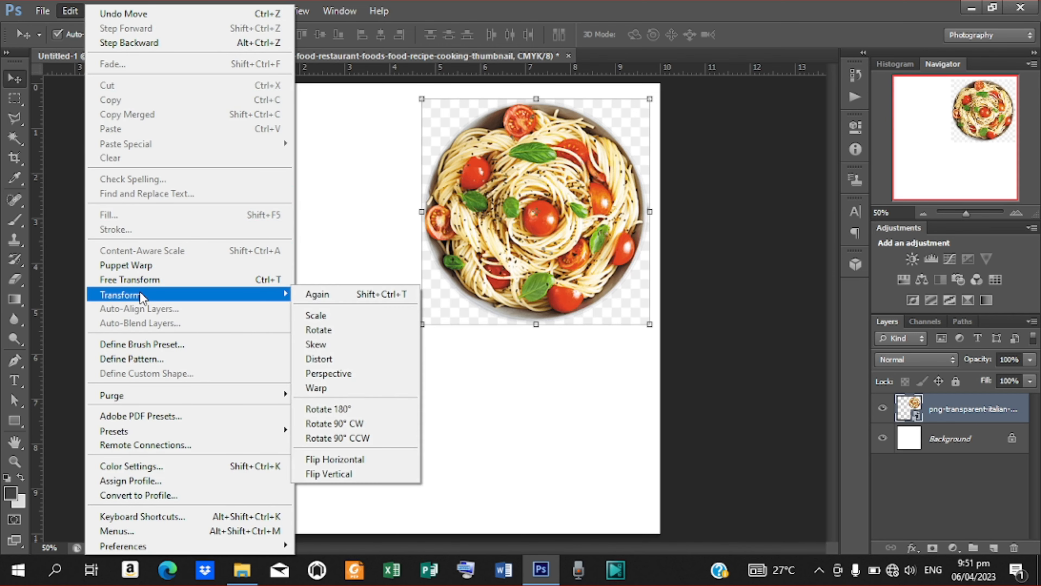
{"action": "left_click", "coordinate": [376, 475]}
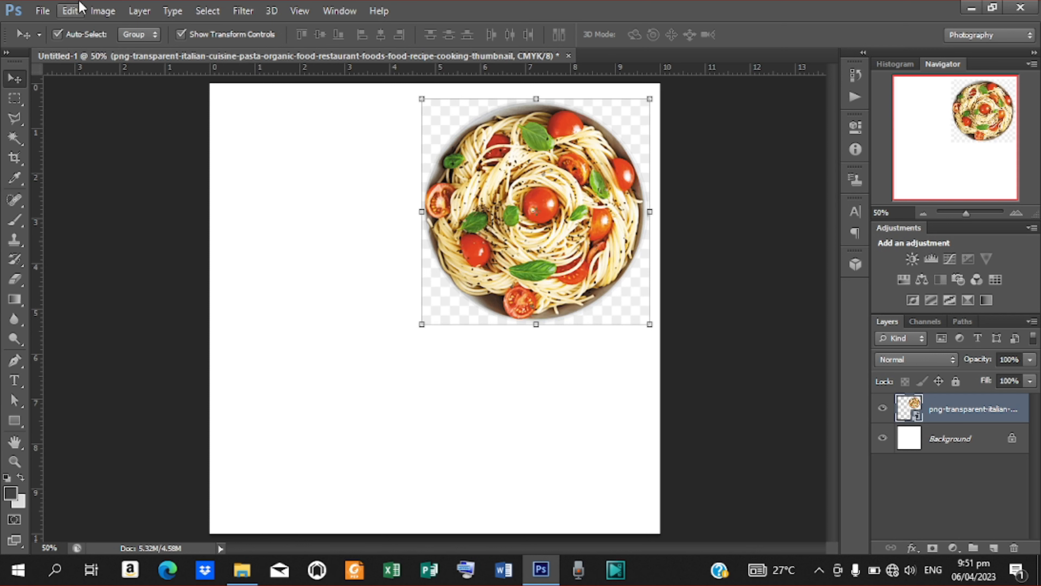
{"action": "left_click", "coordinate": [80, 9]}
{"action": "mouse_move", "coordinate": [216, 293]}
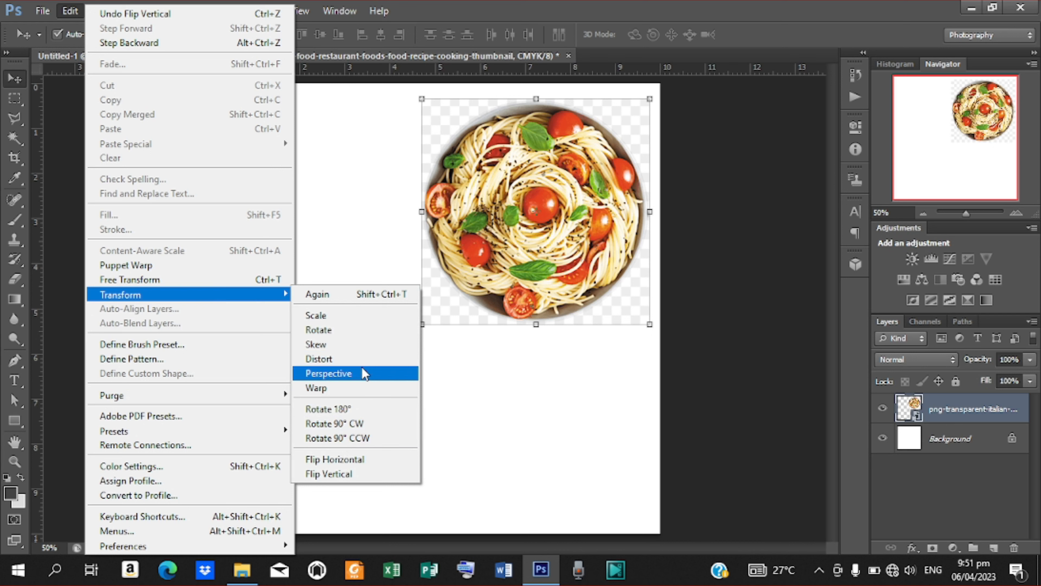
{"action": "left_click", "coordinate": [526, 184]}
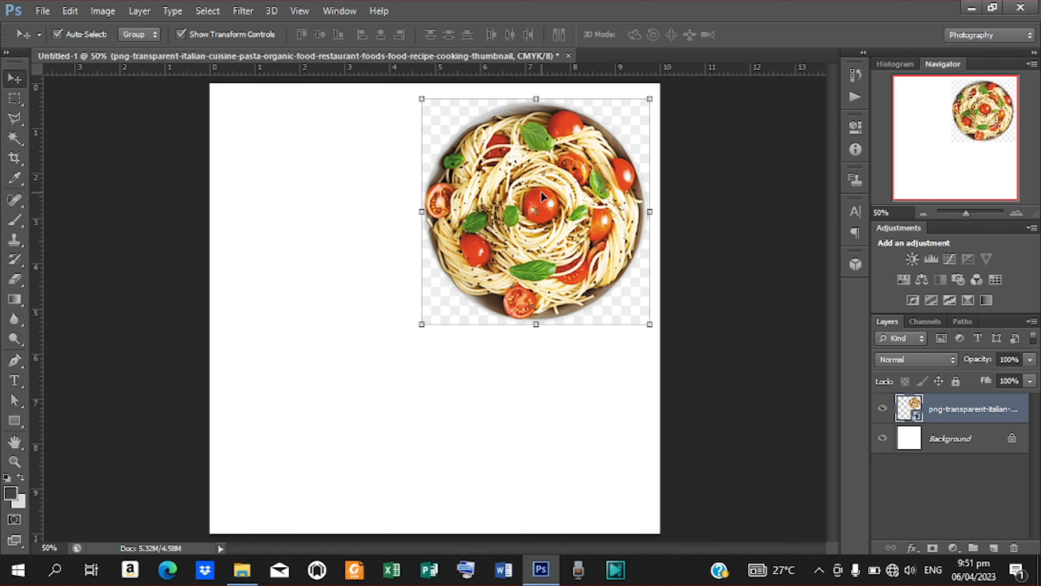
Move the pasta image towards the canvas centre and delete its layer.
{"action": "left_click_drag", "start_coordinate": [541, 190], "coordinate": [474, 244]}
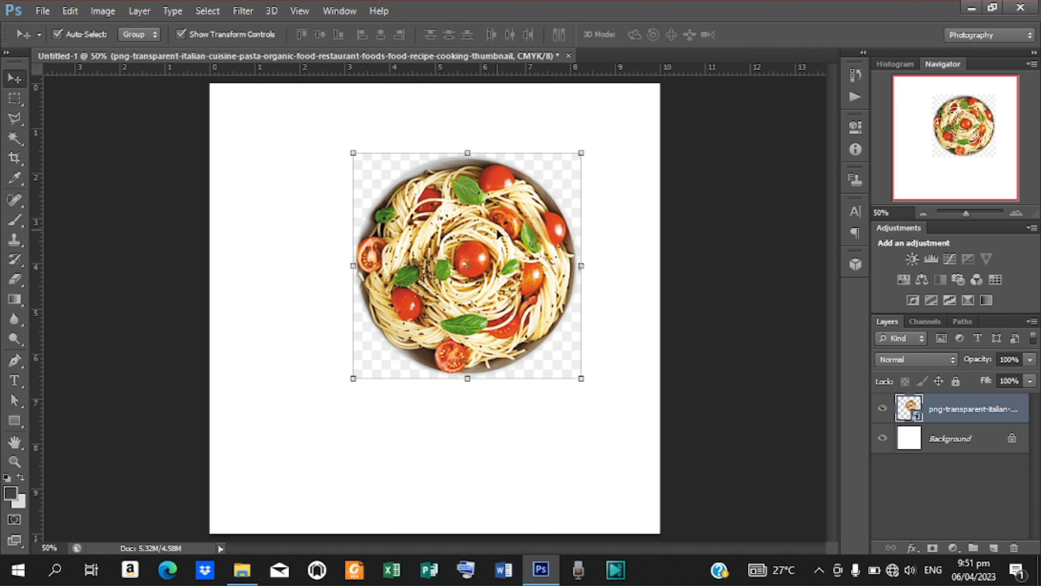
{"action": "left_click", "coordinate": [101, 11]}
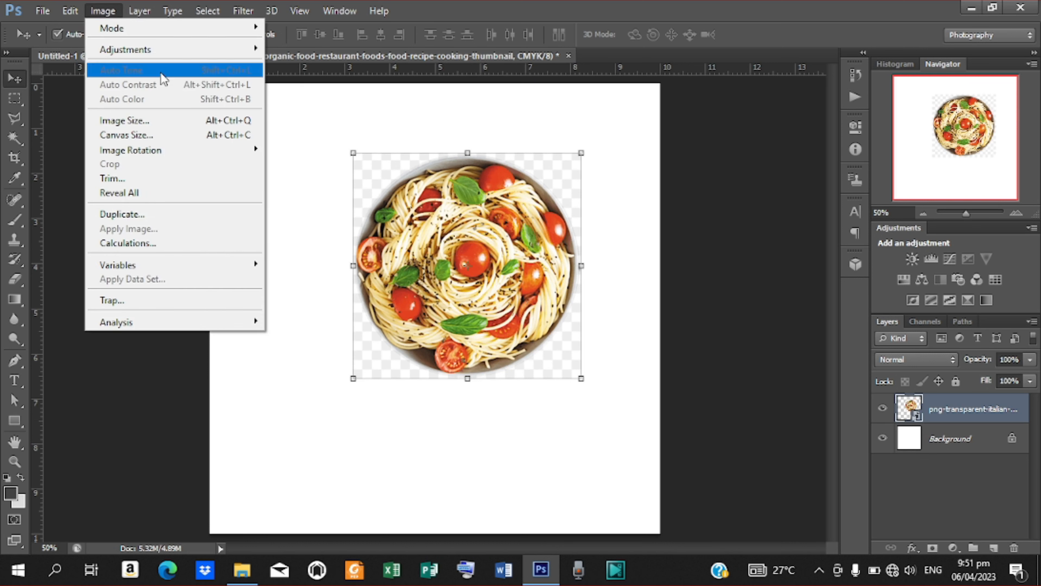
{"action": "mouse_move", "coordinate": [158, 151]}
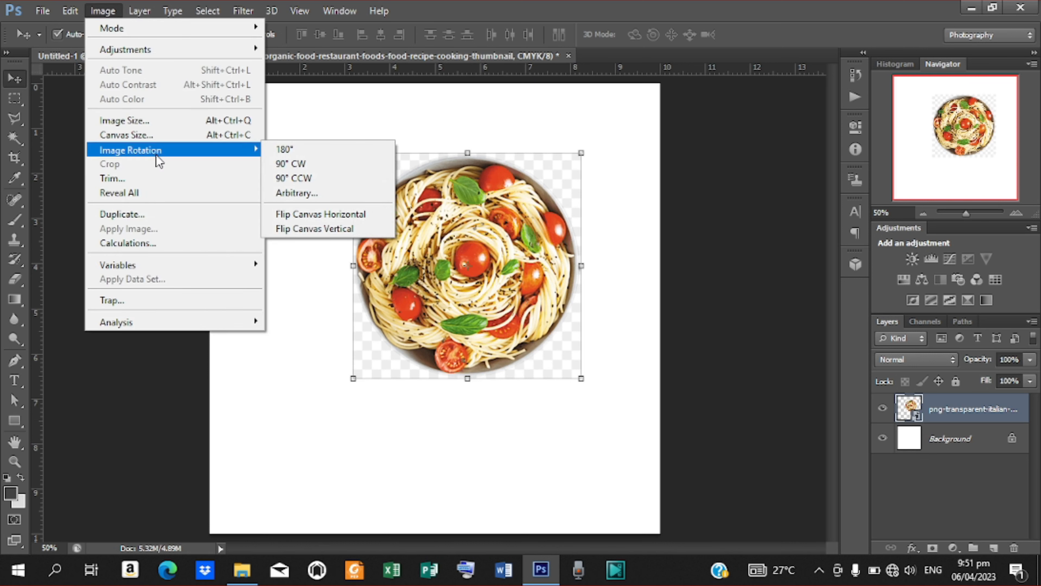
{"action": "left_click", "coordinate": [468, 130]}
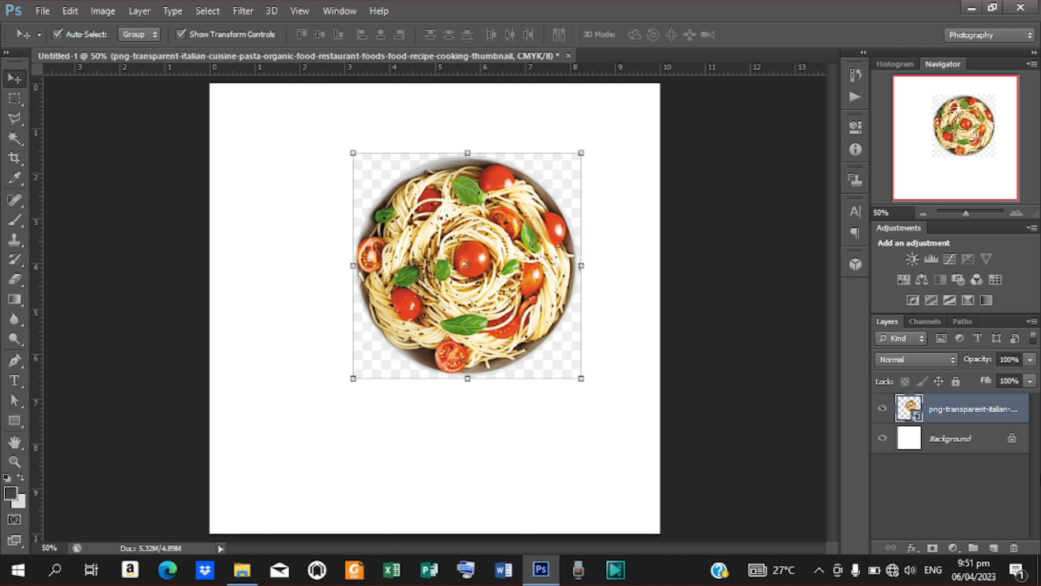
{"action": "key", "text": "ctrl+e"}
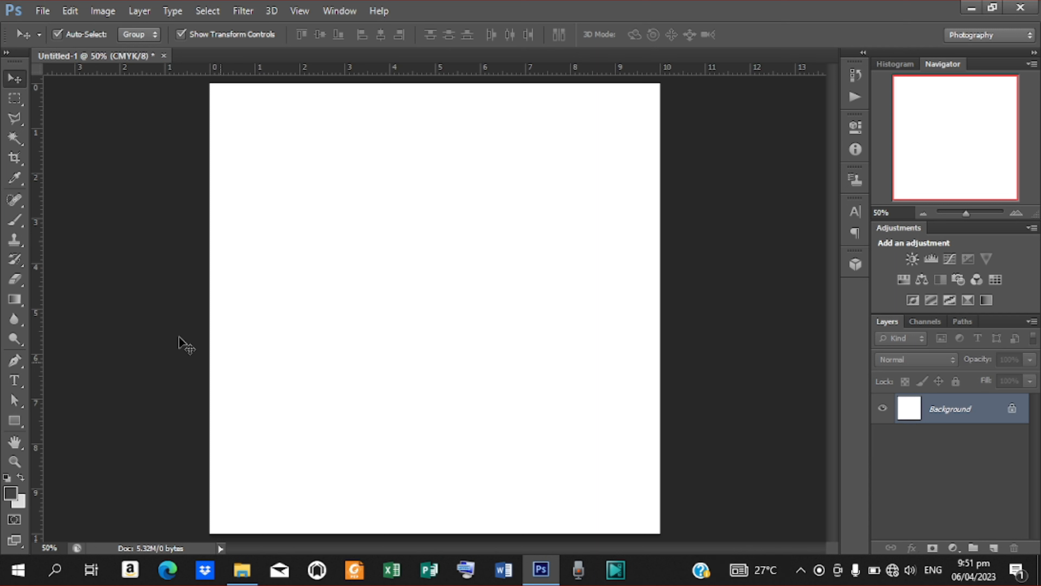
Activate the Rectangular Marquee tool and show the marquee tool variants.
{"action": "left_click", "coordinate": [24, 106]}
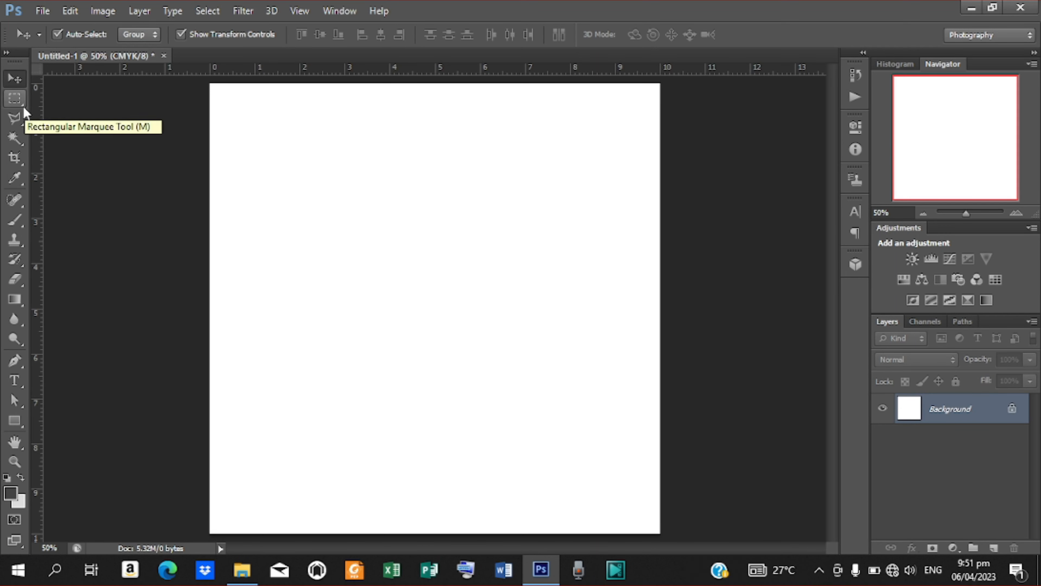
{"action": "left_click", "coordinate": [16, 102]}
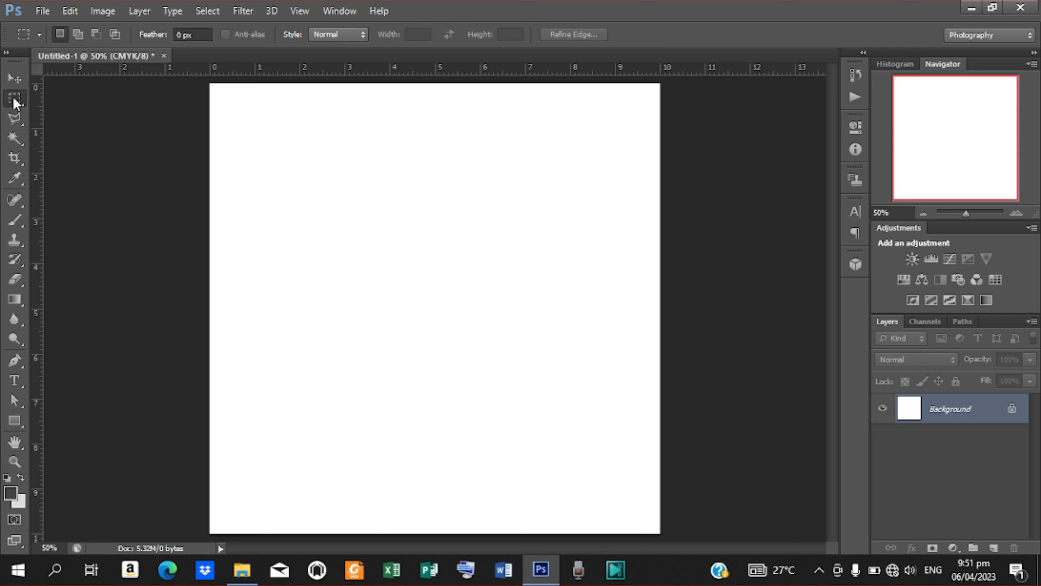
{"action": "right_click", "coordinate": [14, 100]}
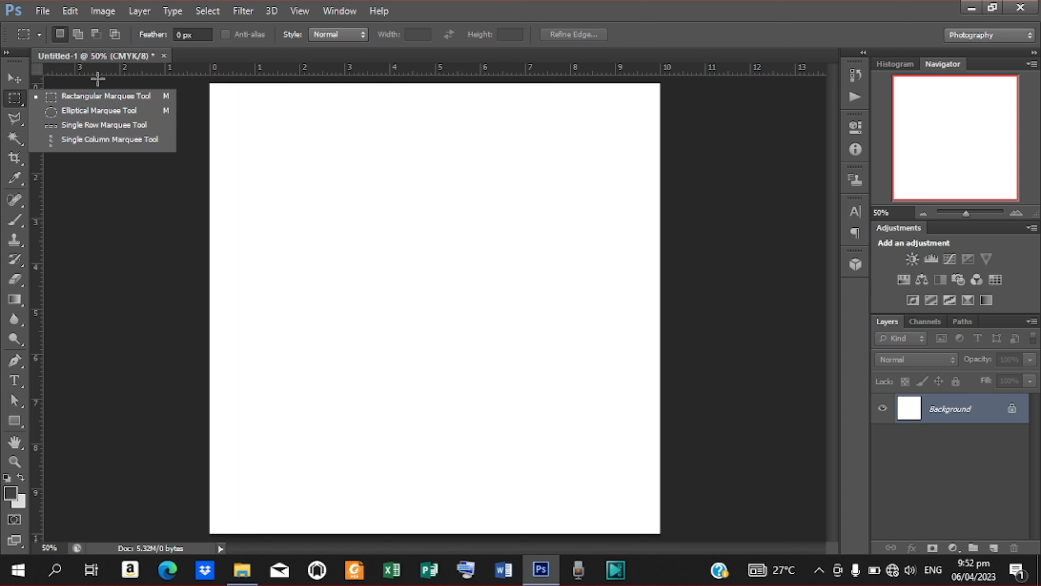
Place the pasta image from the ONLINE FOOD BANNER folder into the document at its fitted size.
{"action": "left_click", "coordinate": [43, 11]}
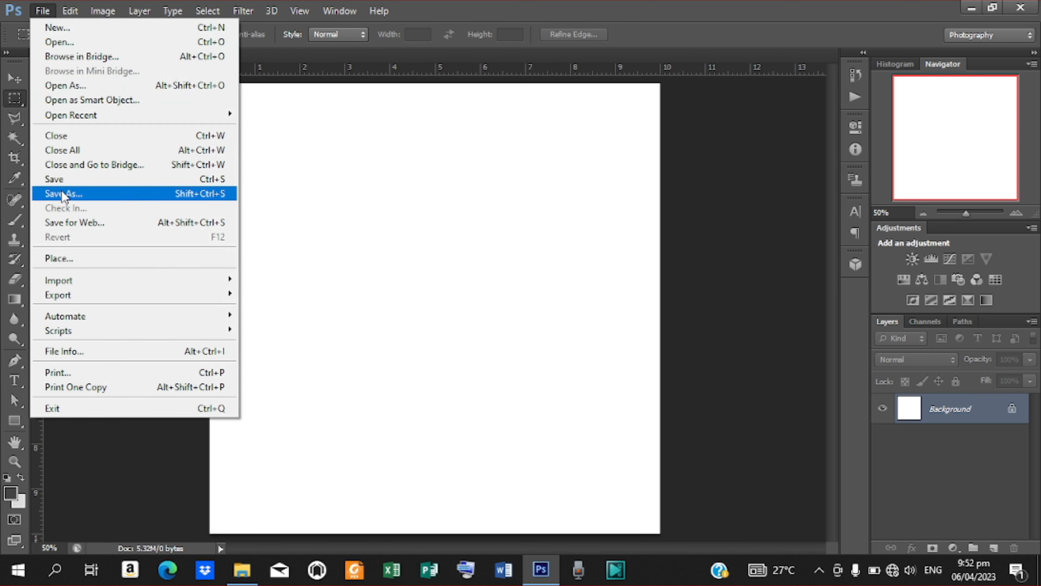
{"action": "left_click", "coordinate": [60, 260]}
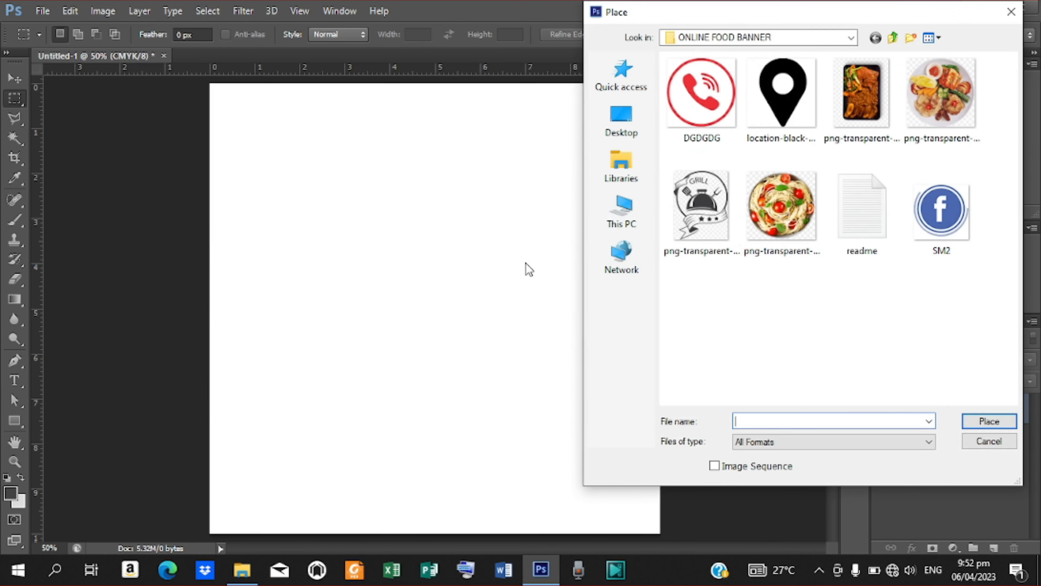
{"action": "left_click", "coordinate": [771, 201]}
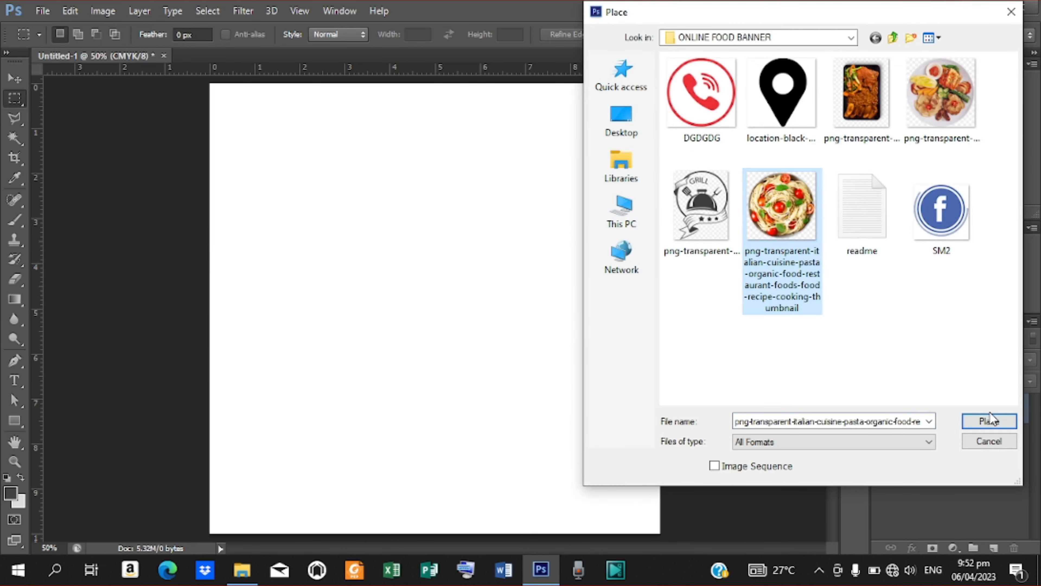
{"action": "left_click", "coordinate": [994, 419]}
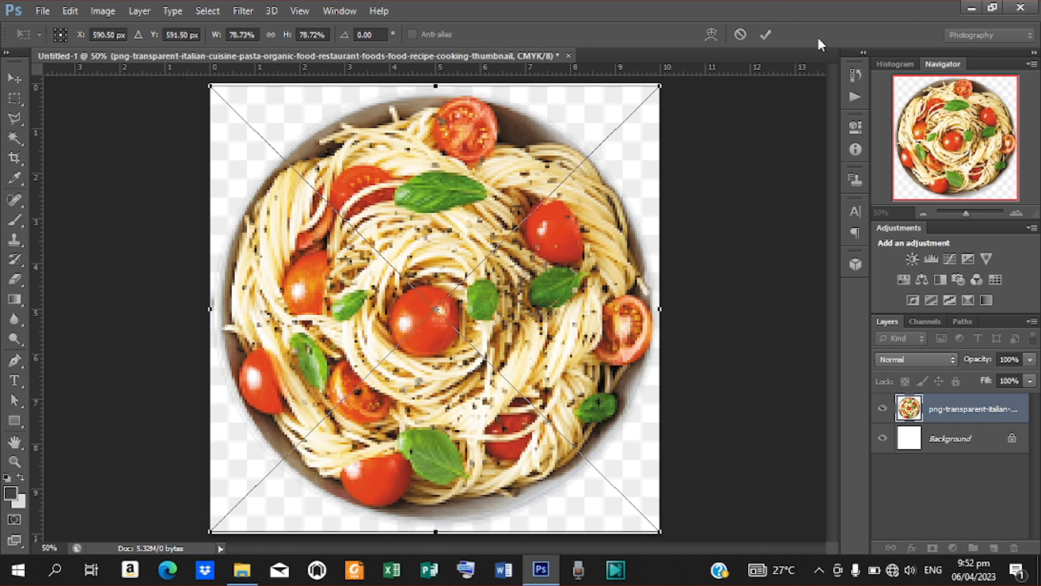
{"action": "left_click", "coordinate": [764, 28]}
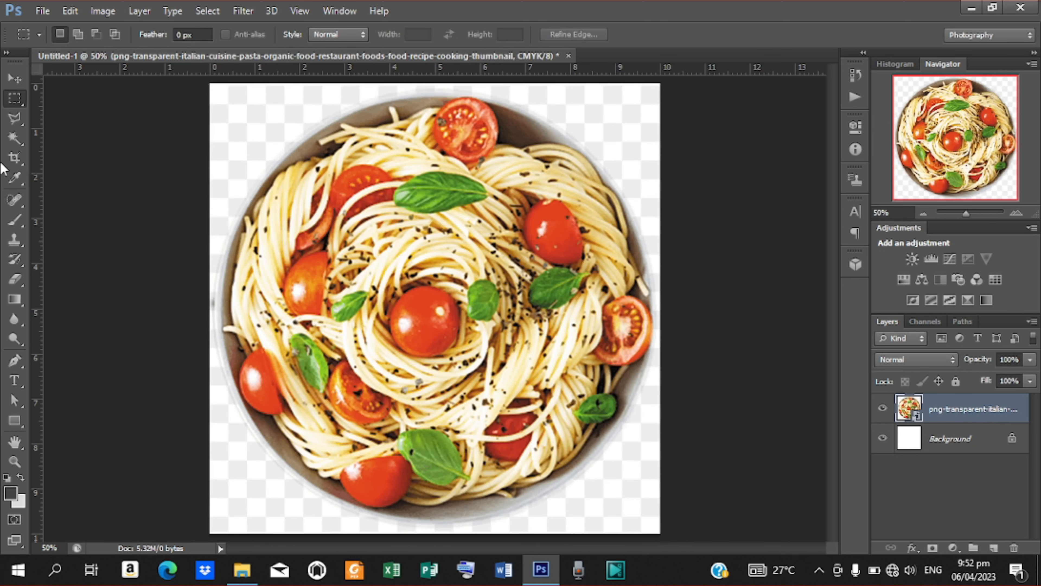
{"action": "right_click", "coordinate": [15, 99]}
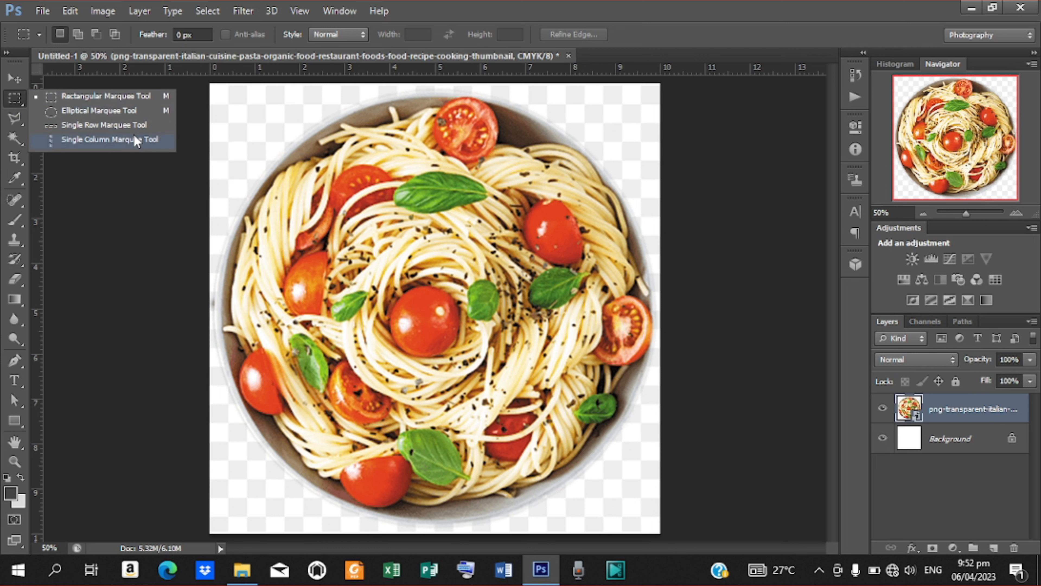
{"action": "left_click", "coordinate": [946, 415]}
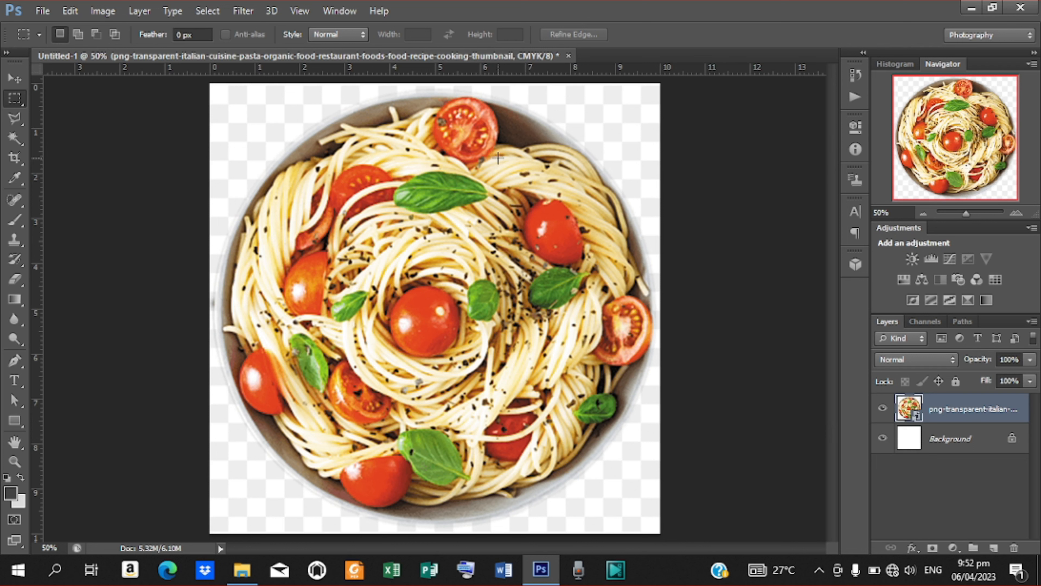
Switch to the Move tool and rasterize the pasta image layer.
{"action": "left_click", "coordinate": [17, 78]}
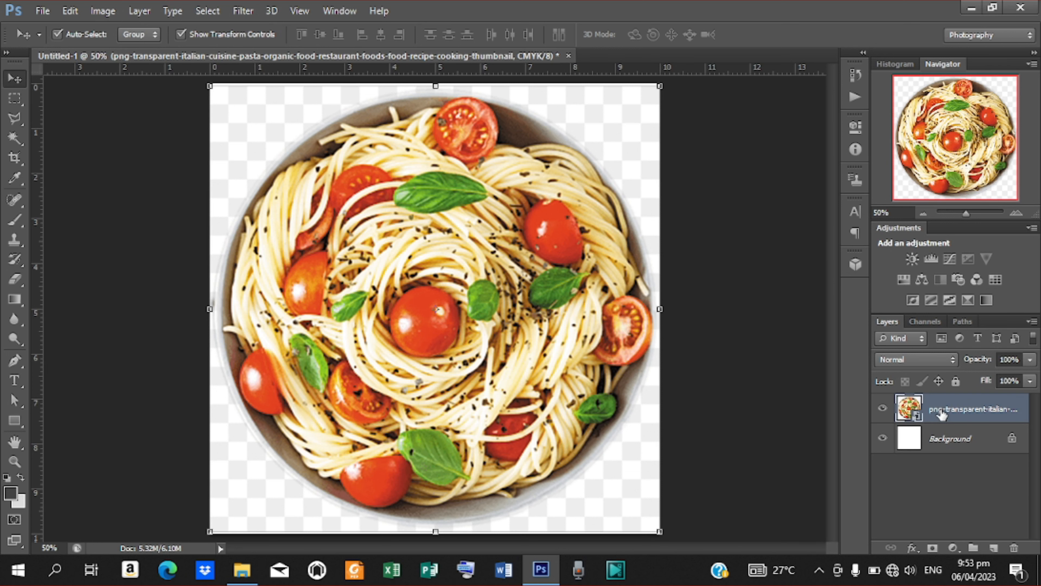
{"action": "right_click", "coordinate": [968, 410]}
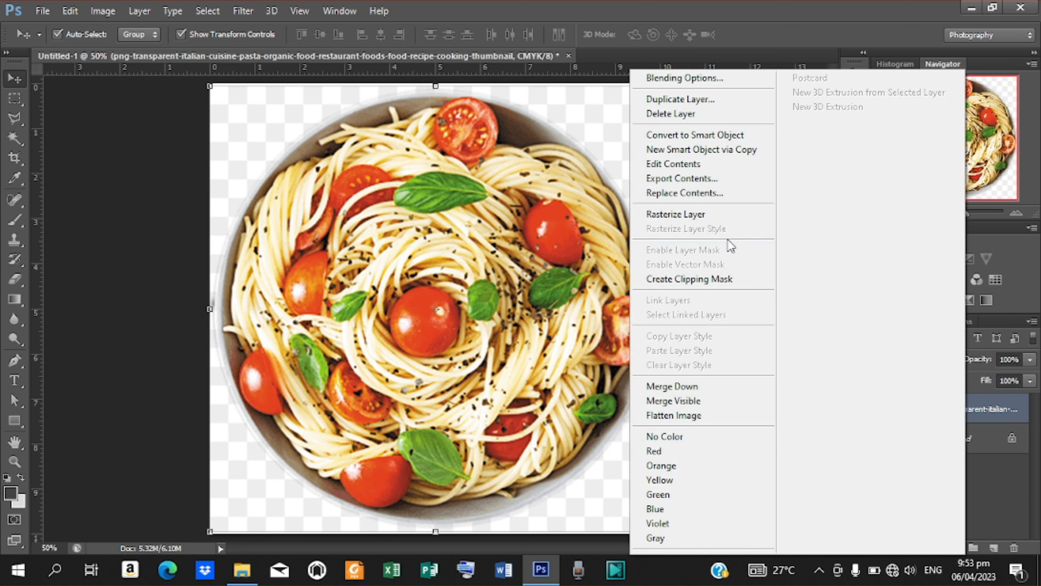
{"action": "left_click", "coordinate": [702, 219]}
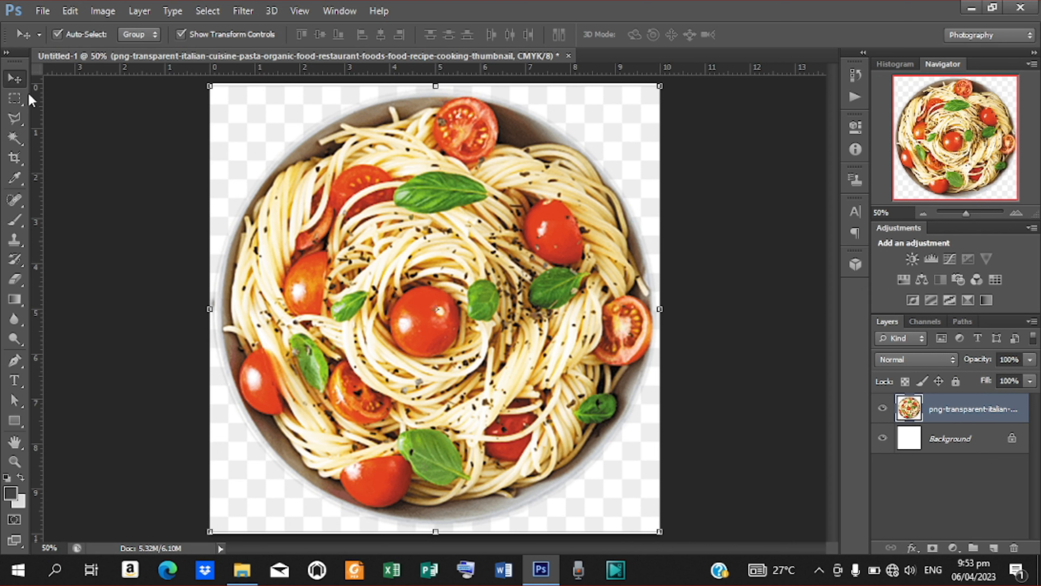
Select a rectangular area around the uppermost basil leaf with the Rectangular Marquee tool and turn it into a new layer via cut.
{"action": "left_click", "coordinate": [16, 99]}
{"action": "right_click", "coordinate": [20, 101]}
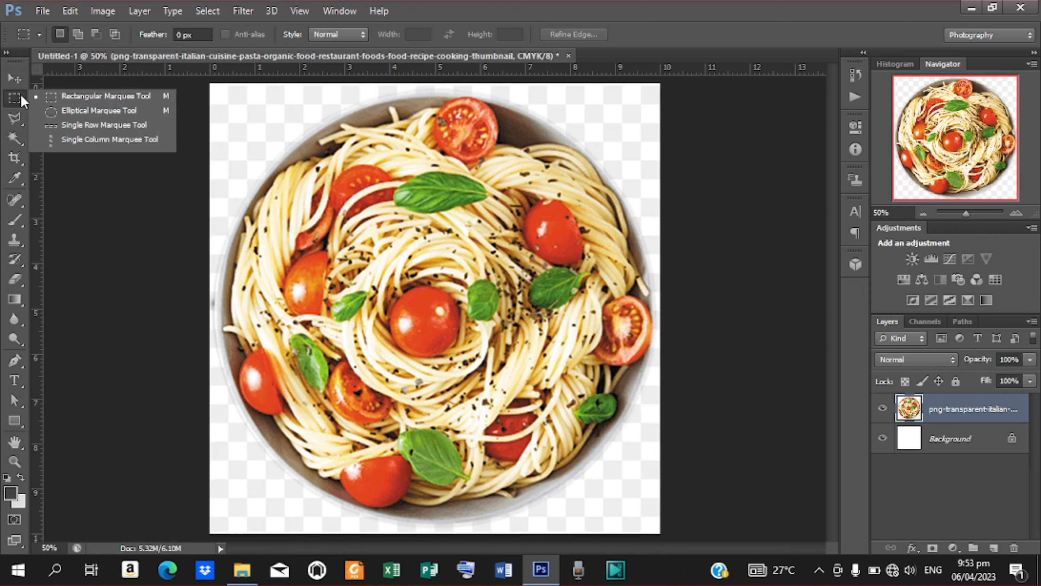
{"action": "left_click", "coordinate": [92, 100]}
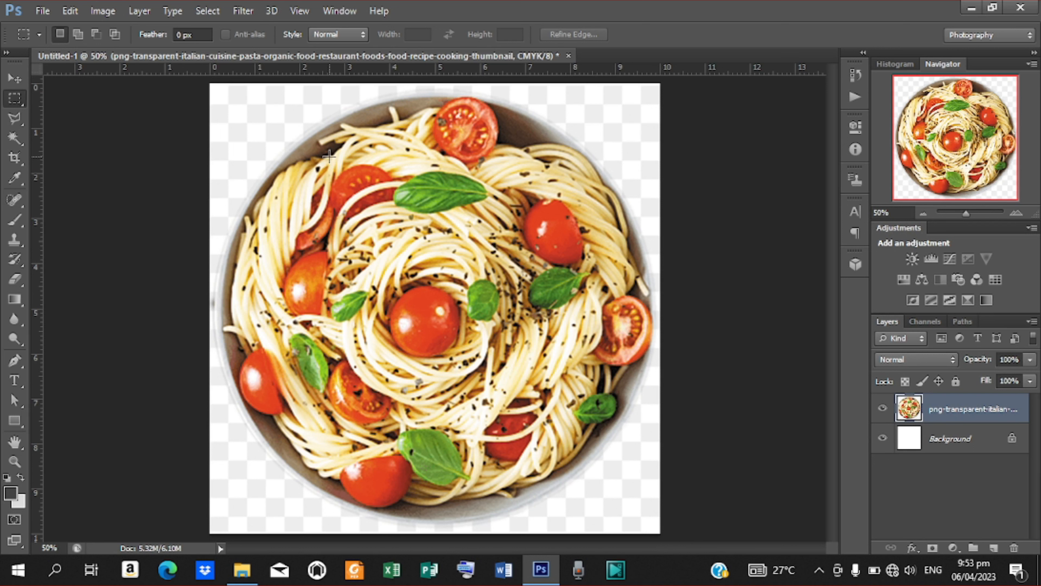
{"action": "left_click_drag", "start_coordinate": [378, 164], "coordinate": [529, 237]}
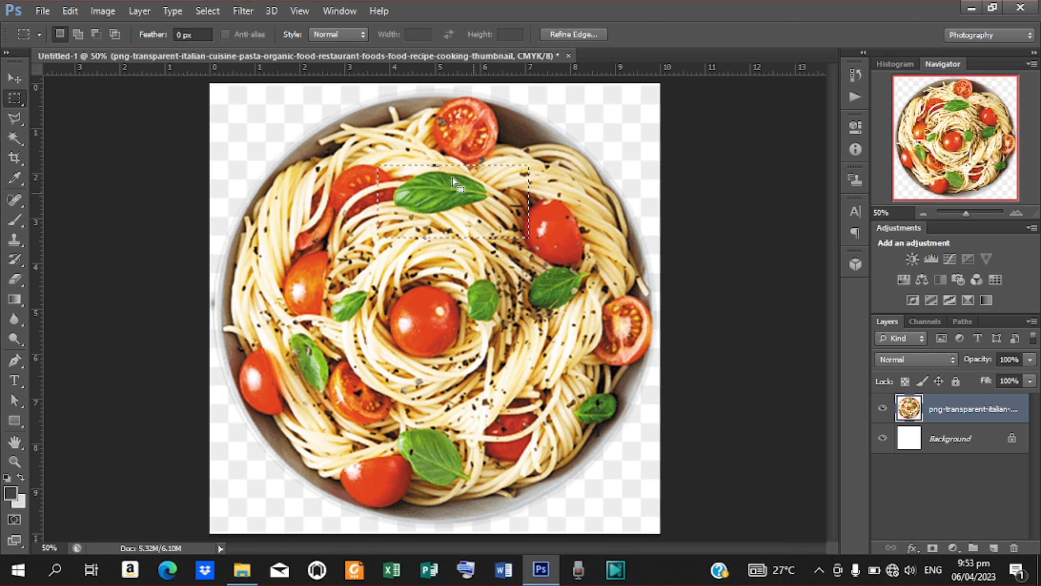
{"action": "right_click", "coordinate": [437, 182]}
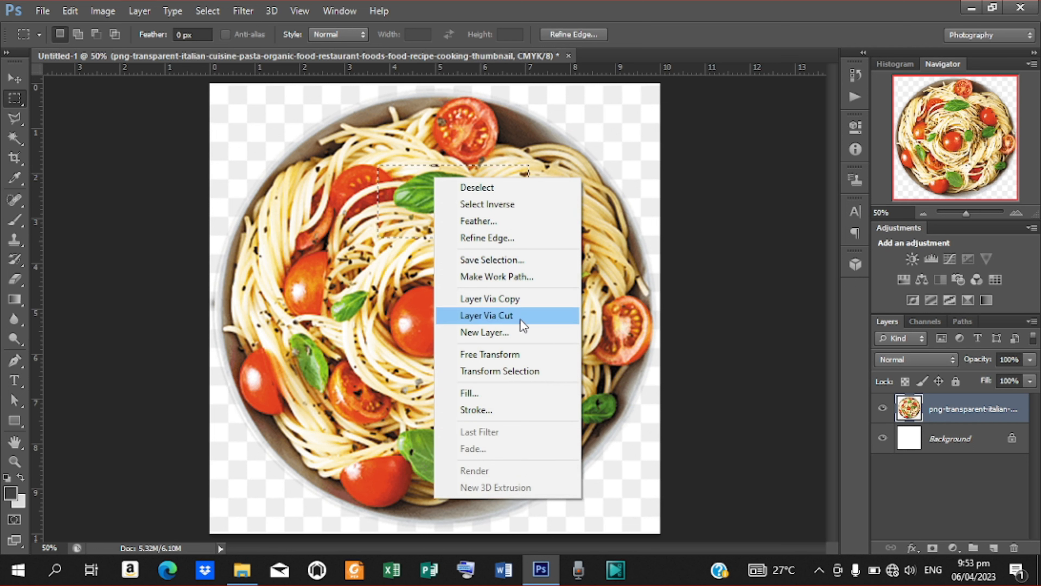
{"action": "left_click", "coordinate": [486, 316]}
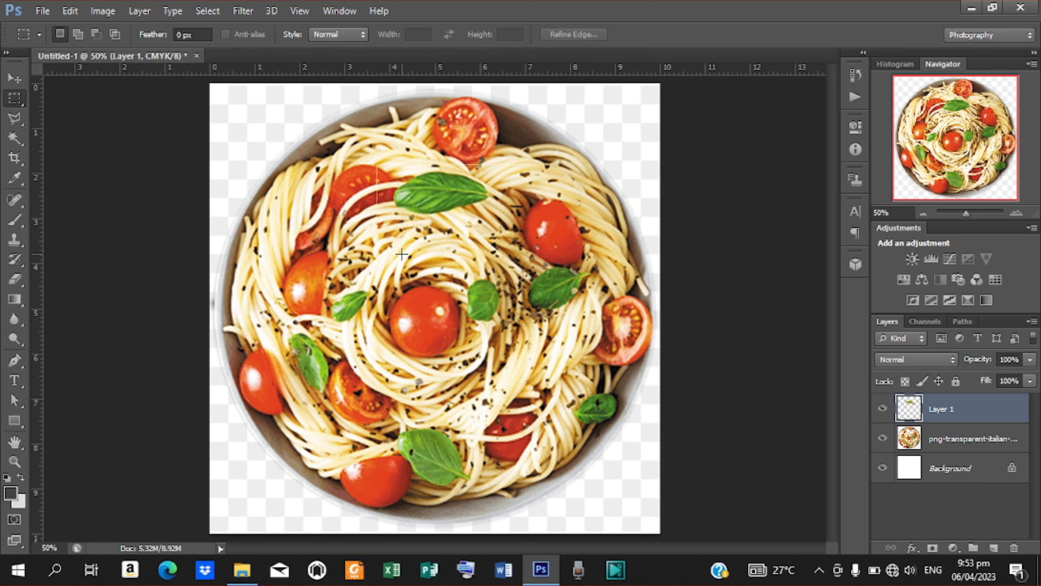
Move the cut-out basil piece to the canvas's upper-right corner and delete it.
{"action": "left_click", "coordinate": [15, 80]}
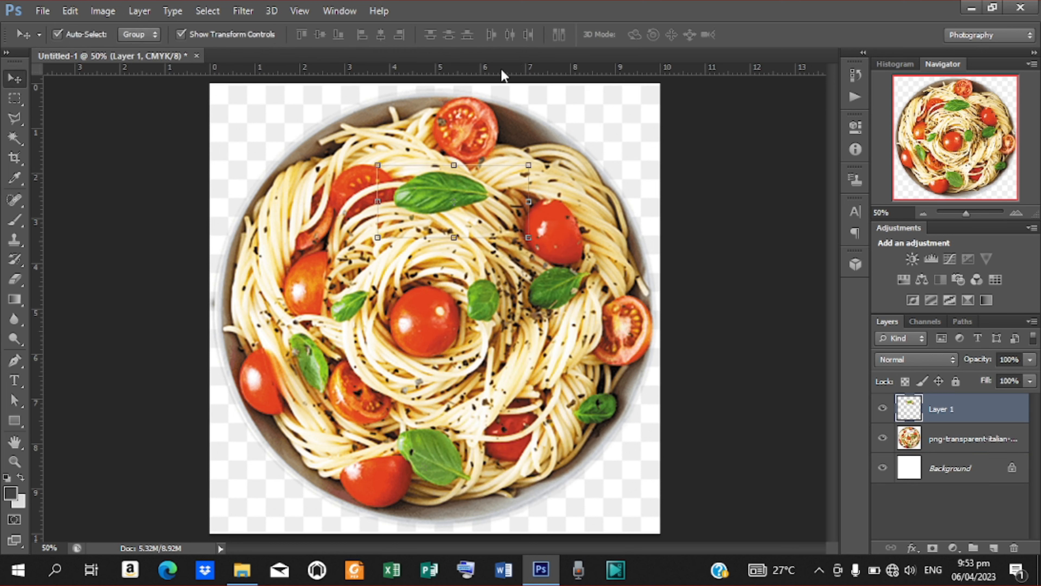
{"action": "left_click_drag", "start_coordinate": [484, 197], "coordinate": [631, 115]}
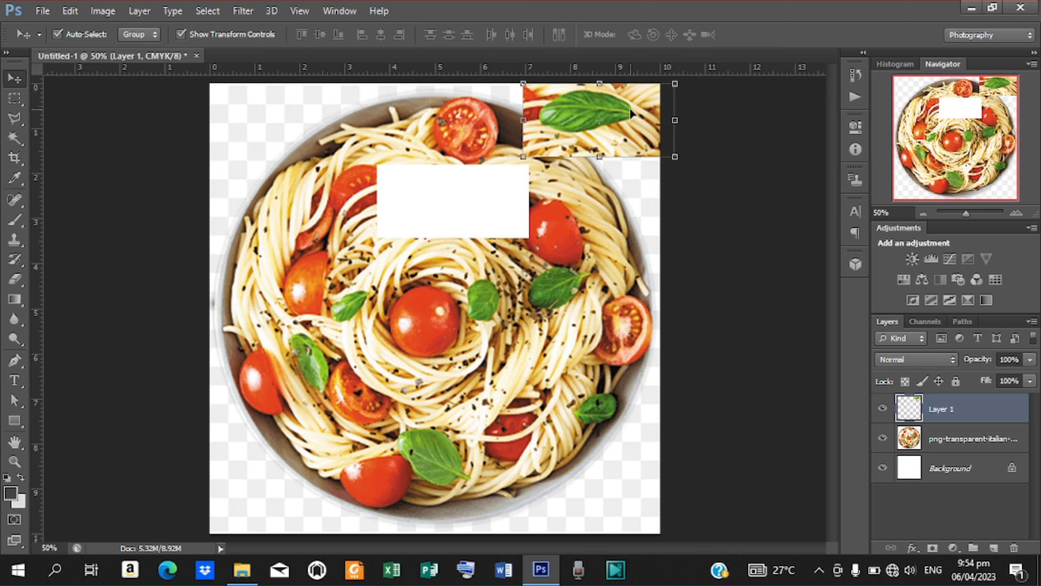
{"action": "key", "text": "Delete"}
Undo the deletion, the move and the layer cut of the basil piece, stepping back to the intact pasta layer.
{"action": "key", "text": "ctrl+z"}
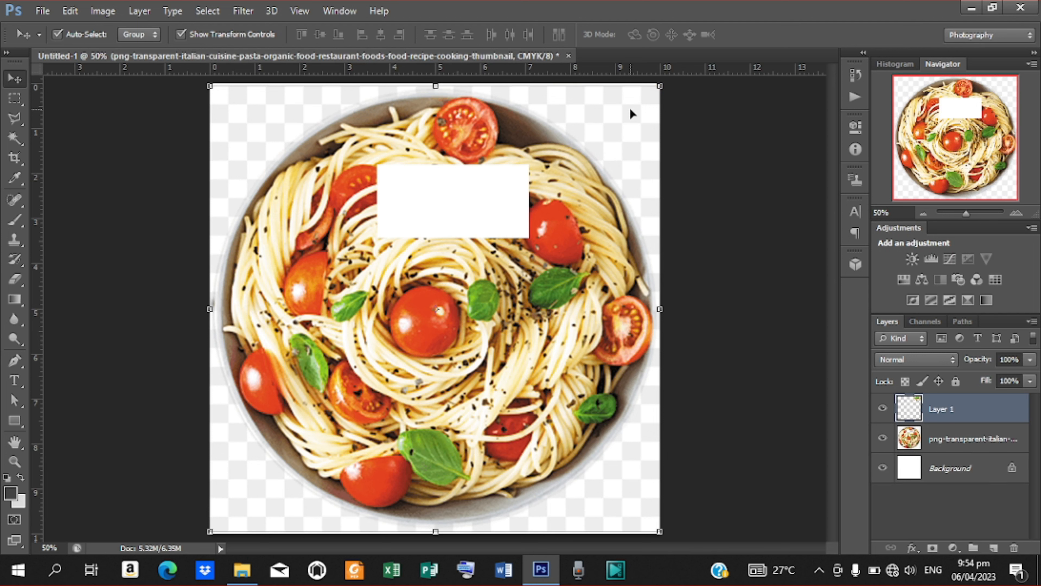
{"action": "key", "text": "ctrl+z"}
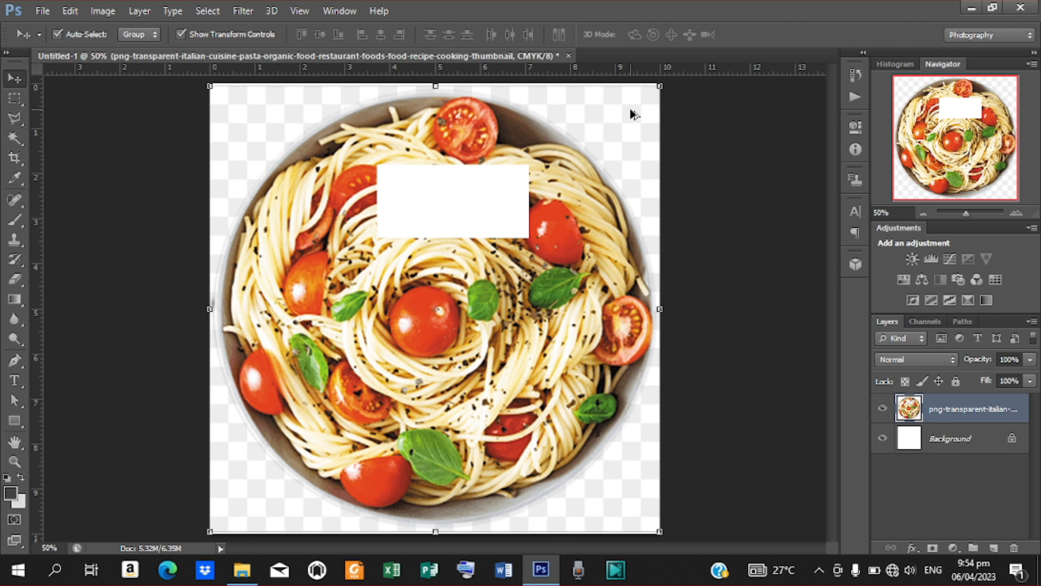
{"action": "key", "text": "ctrl+alt+z"}
{"action": "key", "text": "ctrl+alt+z"}
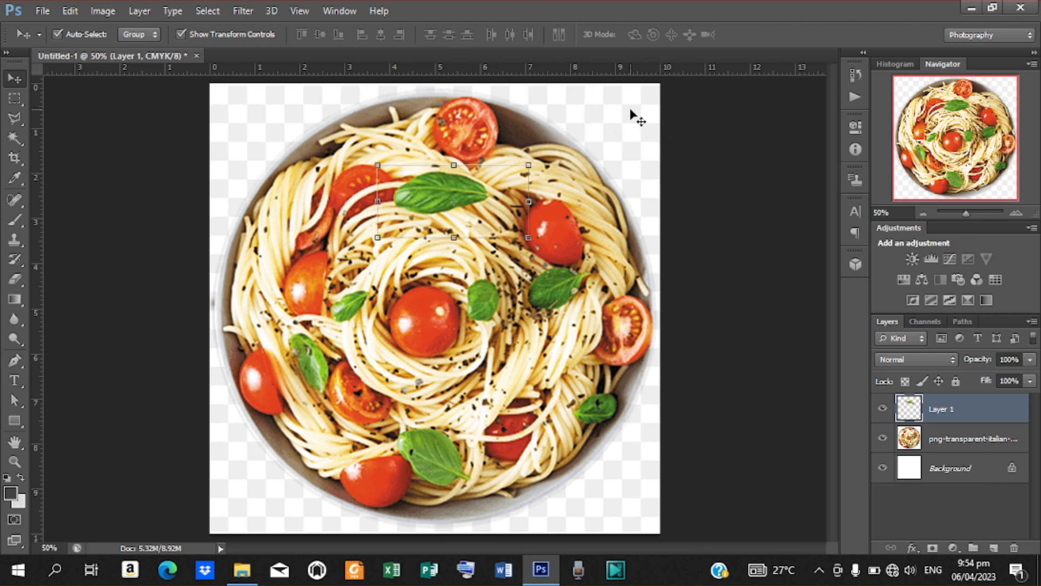
{"action": "left_click", "coordinate": [265, 145]}
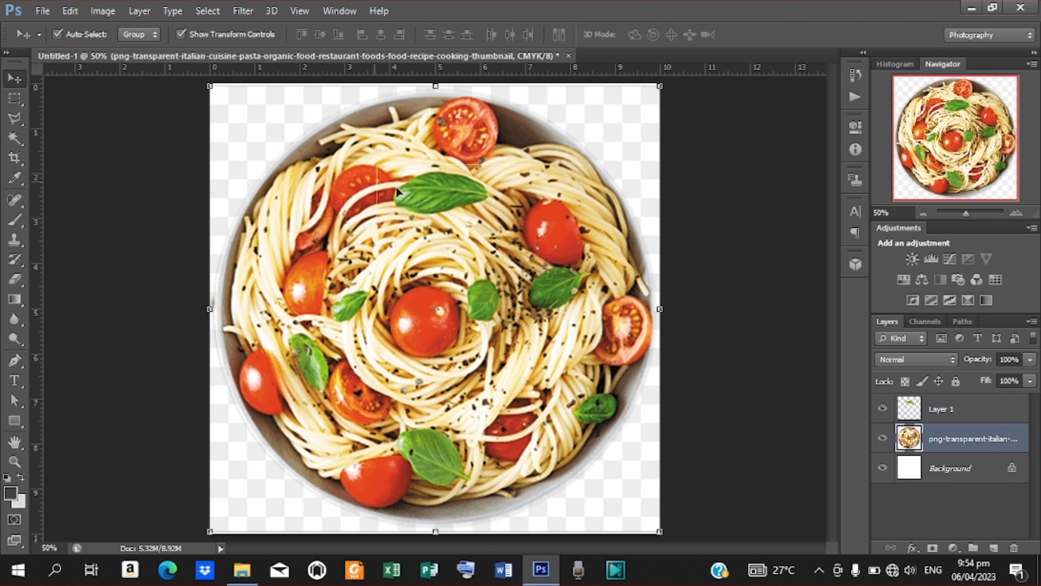
{"action": "key", "text": "ctrl+alt+z"}
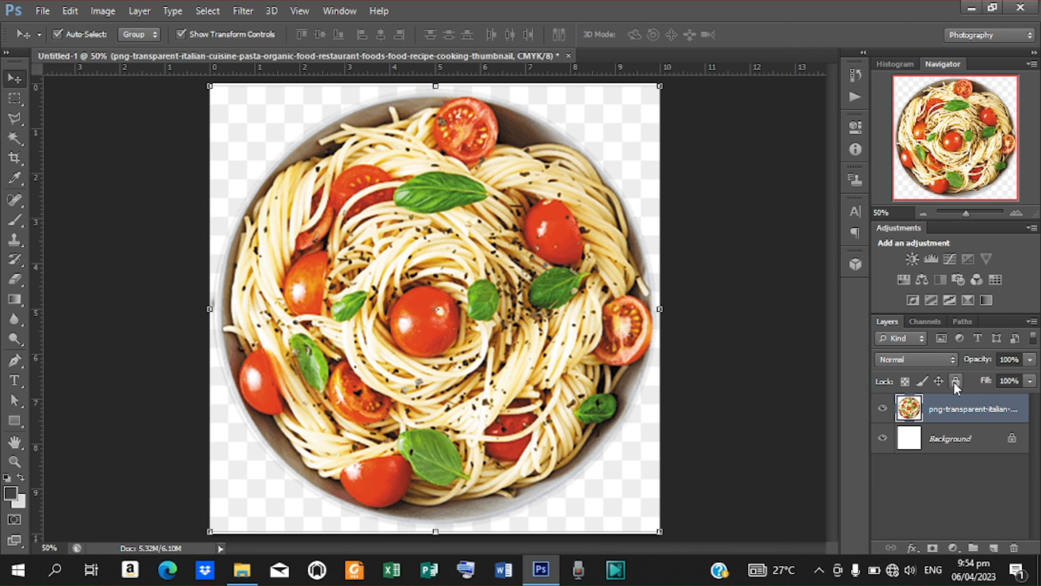
Cut a rectangular area around the uppermost basil leaf onto a new layer with the Rectangular Marquee tool and move it to the canvas's upper-right corner.
{"action": "right_click", "coordinate": [960, 410]}
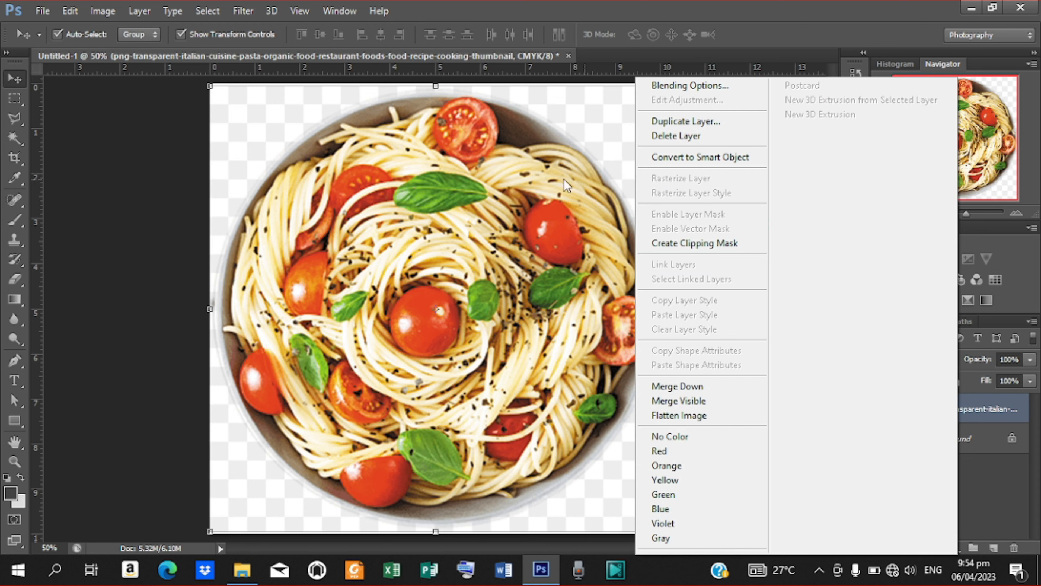
{"action": "left_click", "coordinate": [18, 107]}
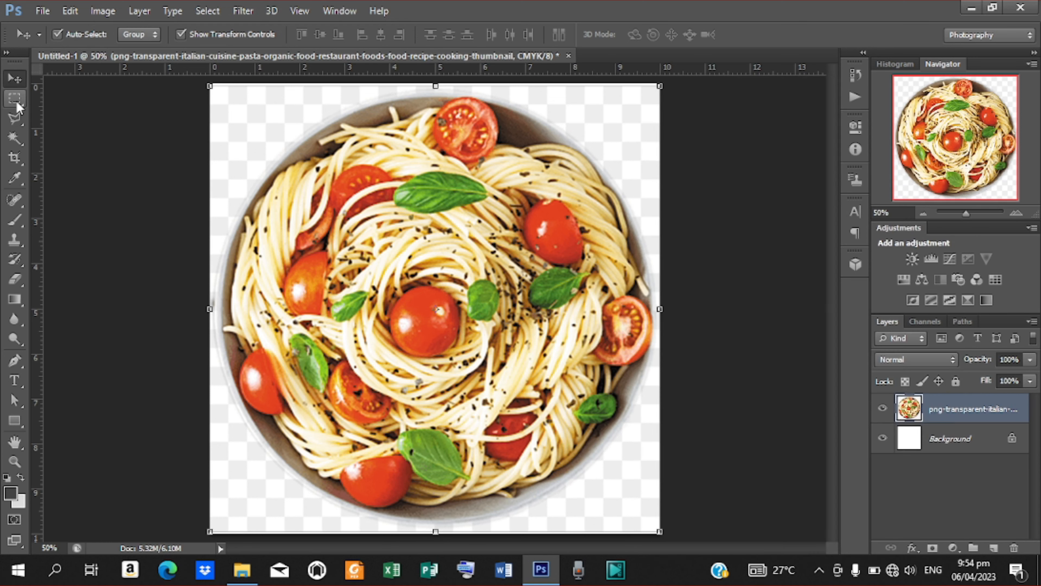
{"action": "left_click", "coordinate": [17, 105]}
{"action": "left_click", "coordinate": [90, 97]}
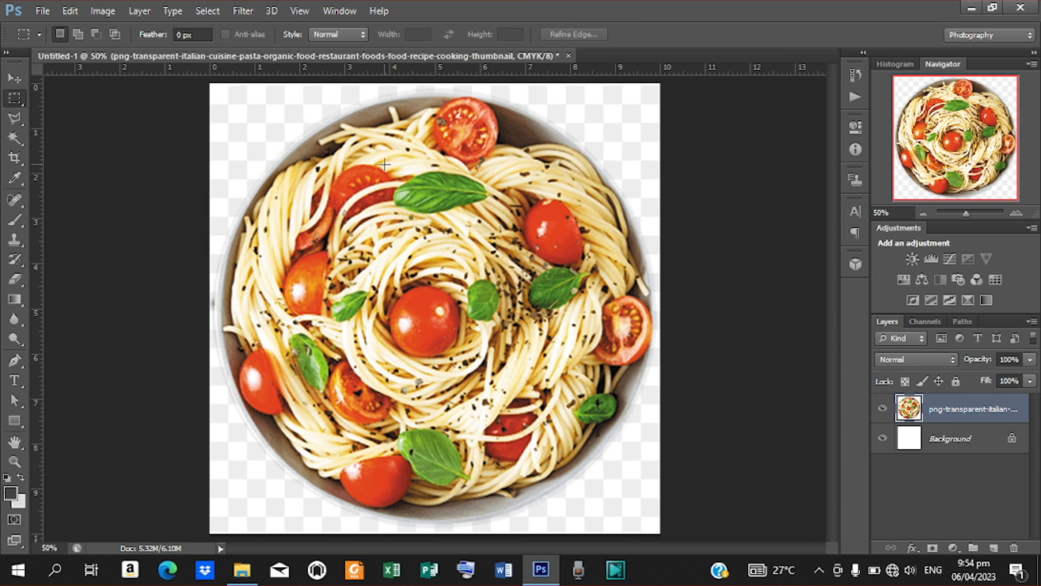
{"action": "left_click_drag", "start_coordinate": [384, 165], "coordinate": [501, 222]}
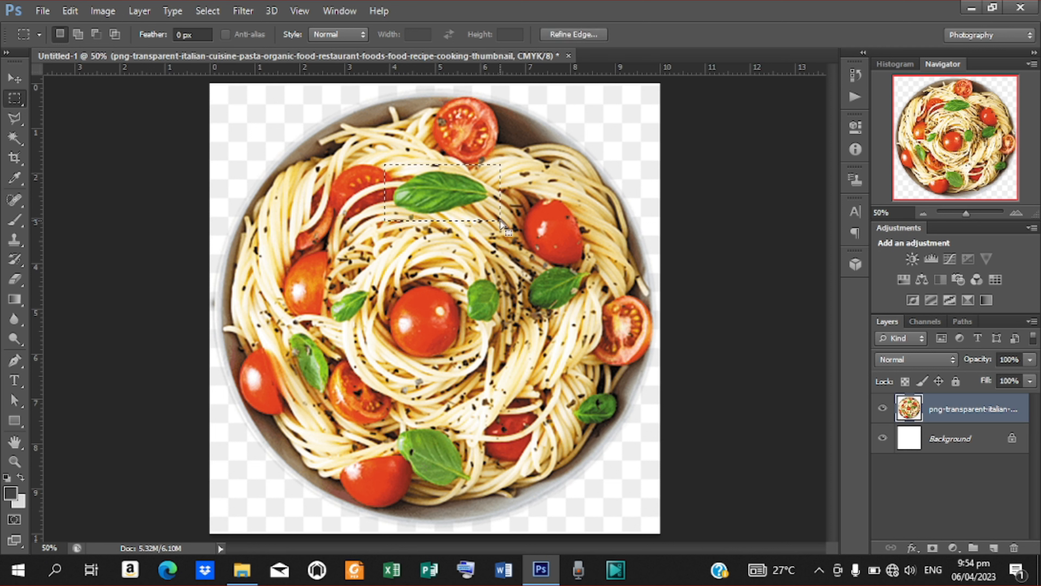
{"action": "right_click", "coordinate": [472, 199]}
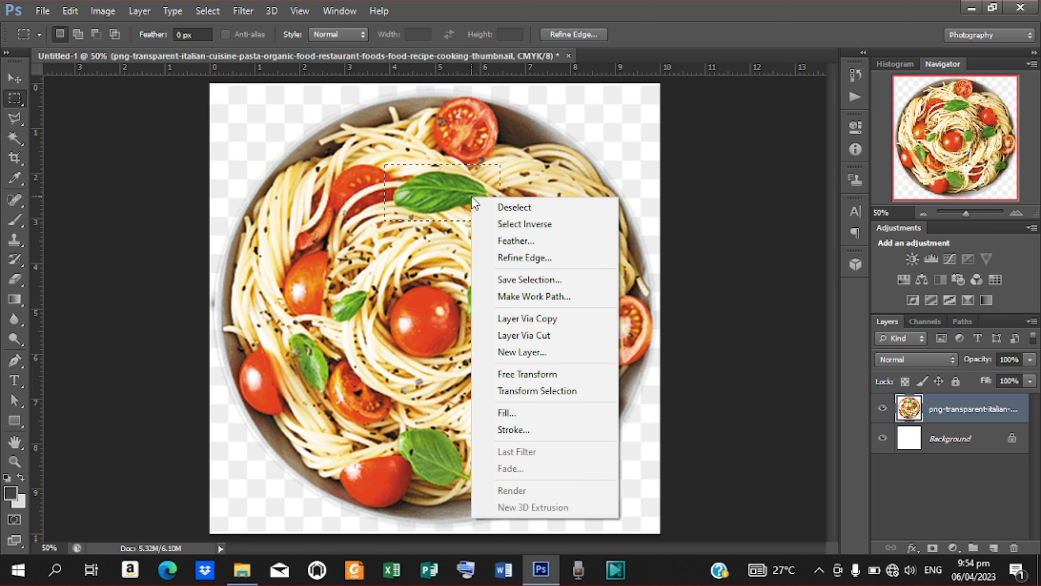
{"action": "left_click", "coordinate": [545, 337]}
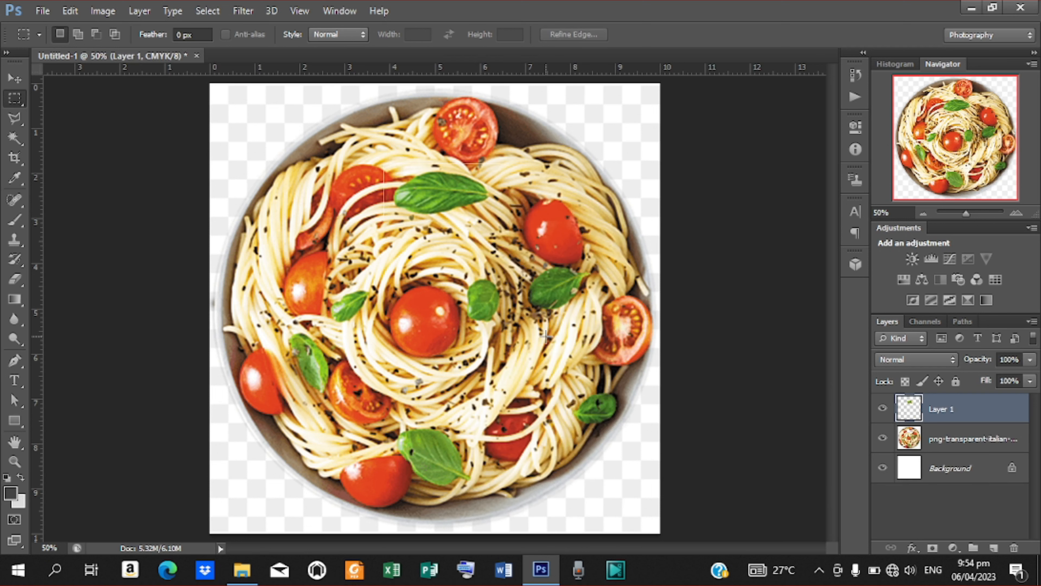
{"action": "left_click", "coordinate": [17, 82]}
{"action": "left_click_drag", "start_coordinate": [472, 186], "coordinate": [626, 119]}
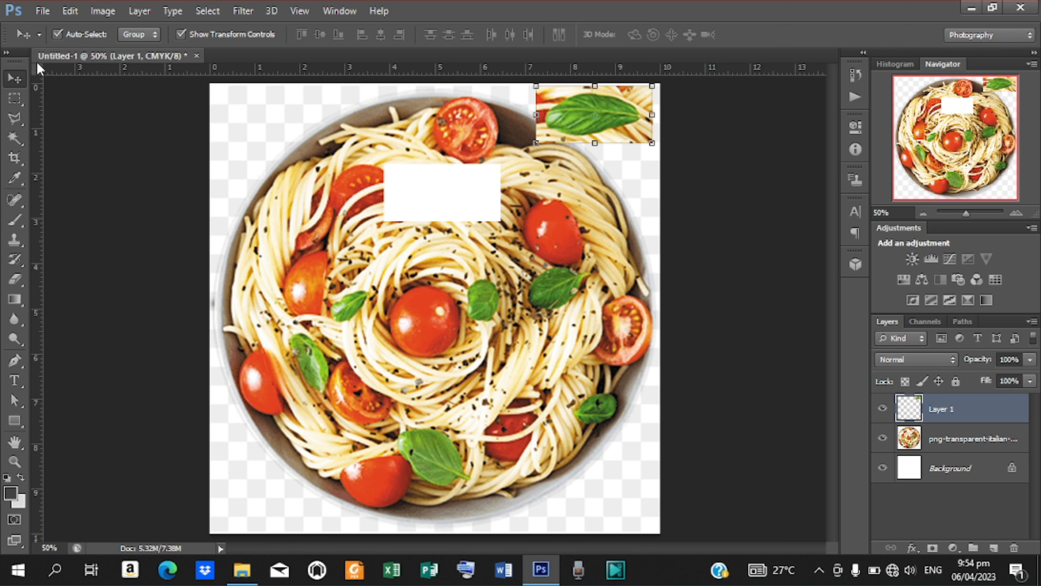
Select an elliptical area around the central tomato with the Elliptical Marquee tool and try to cut it to a new layer from Layer 1.
{"action": "left_click", "coordinate": [21, 99]}
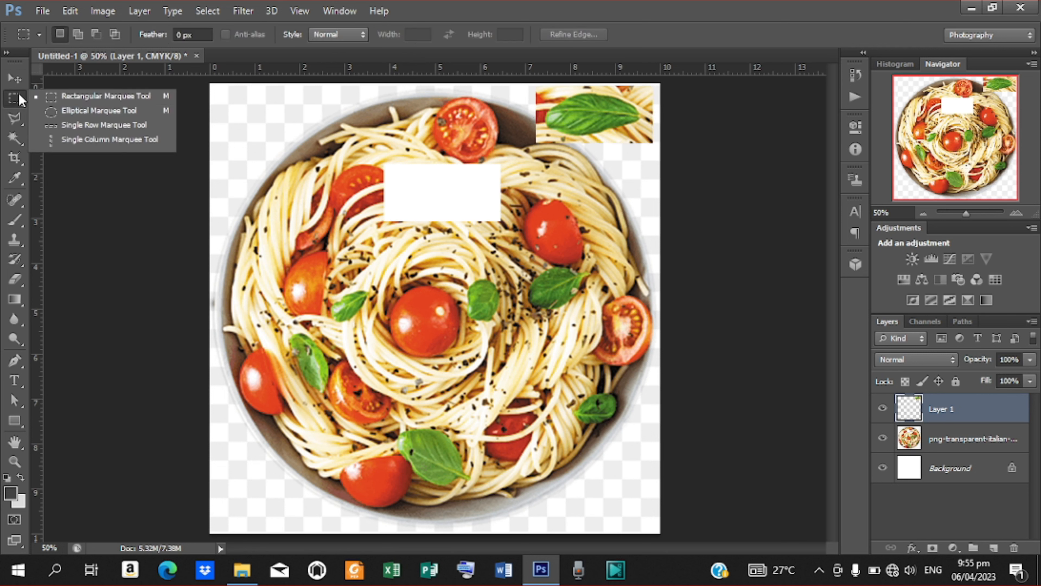
{"action": "left_click", "coordinate": [110, 110]}
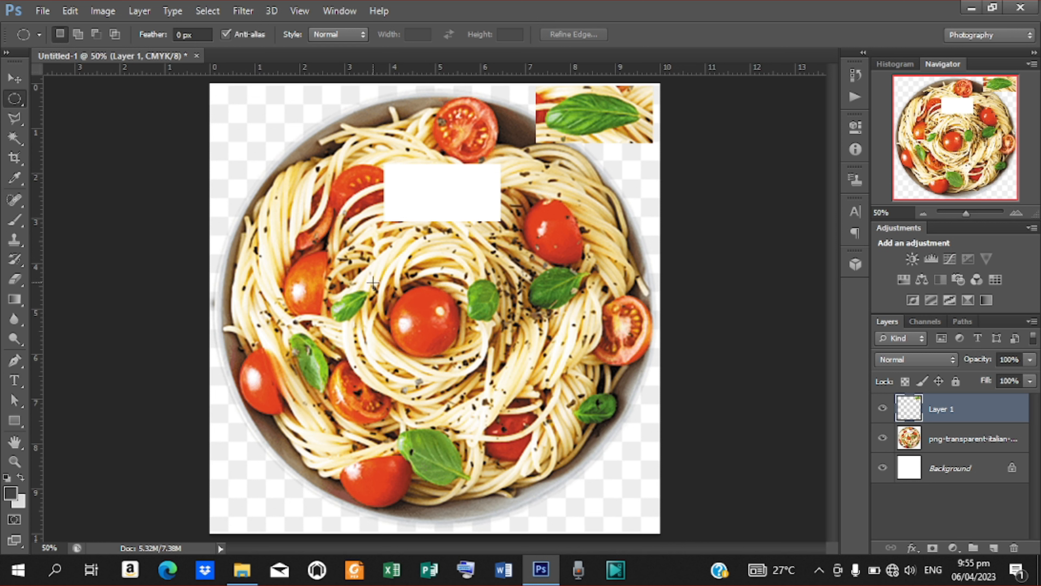
{"action": "left_click_drag", "start_coordinate": [372, 283], "coordinate": [474, 361]}
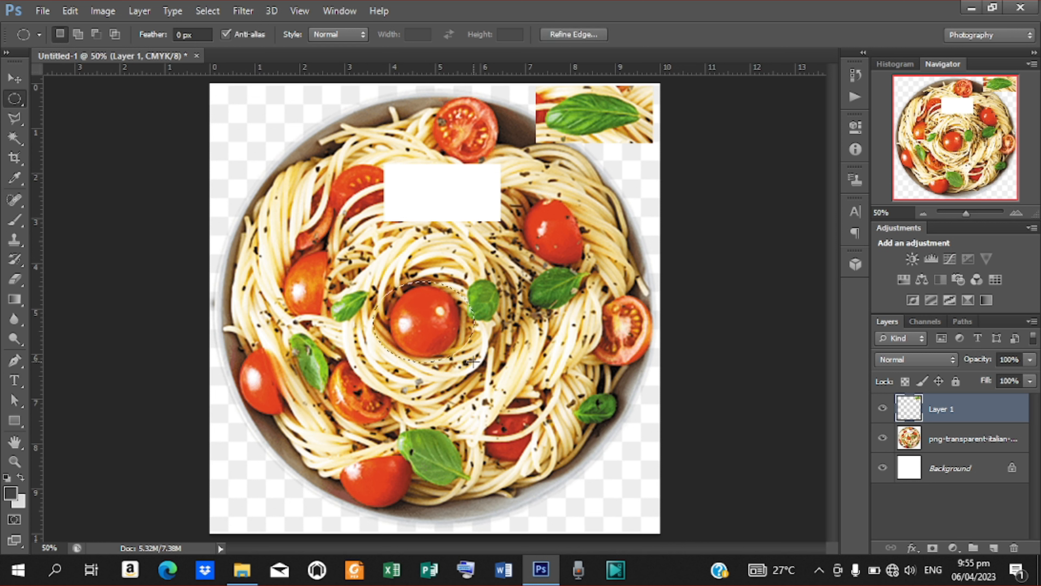
{"action": "right_click", "coordinate": [439, 325]}
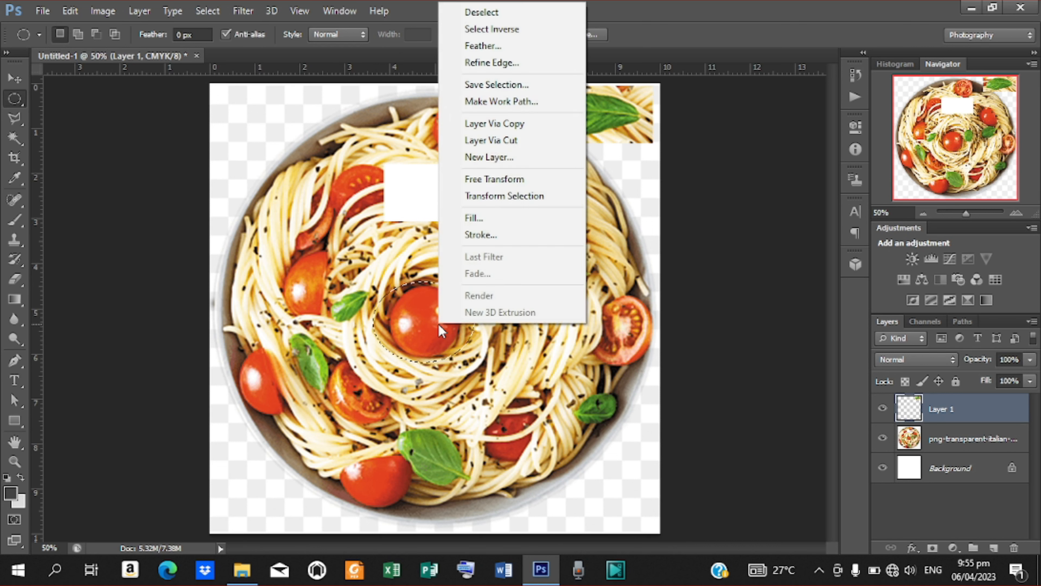
{"action": "left_click", "coordinate": [497, 141]}
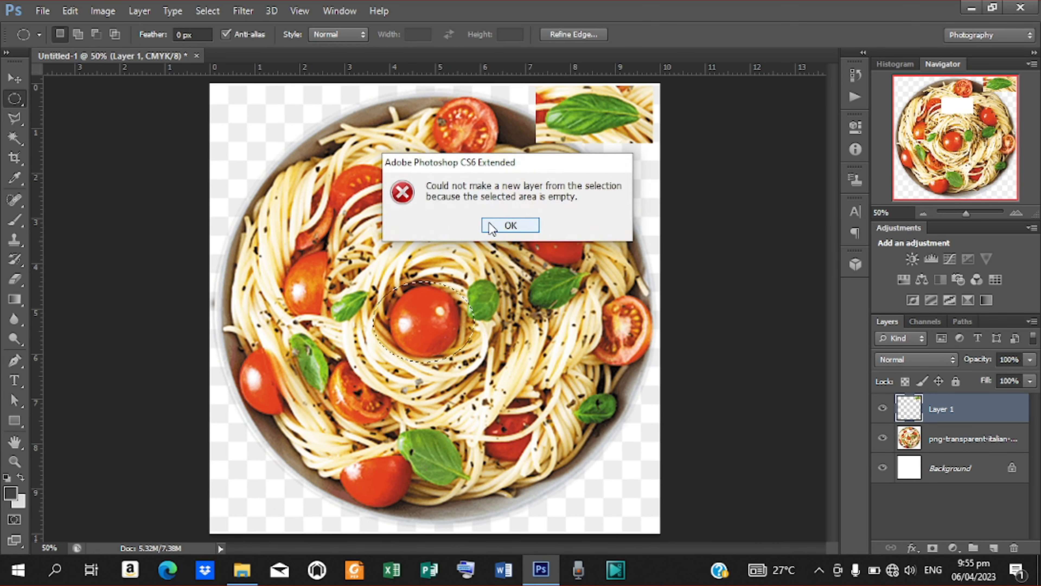
{"action": "left_click", "coordinate": [483, 223]}
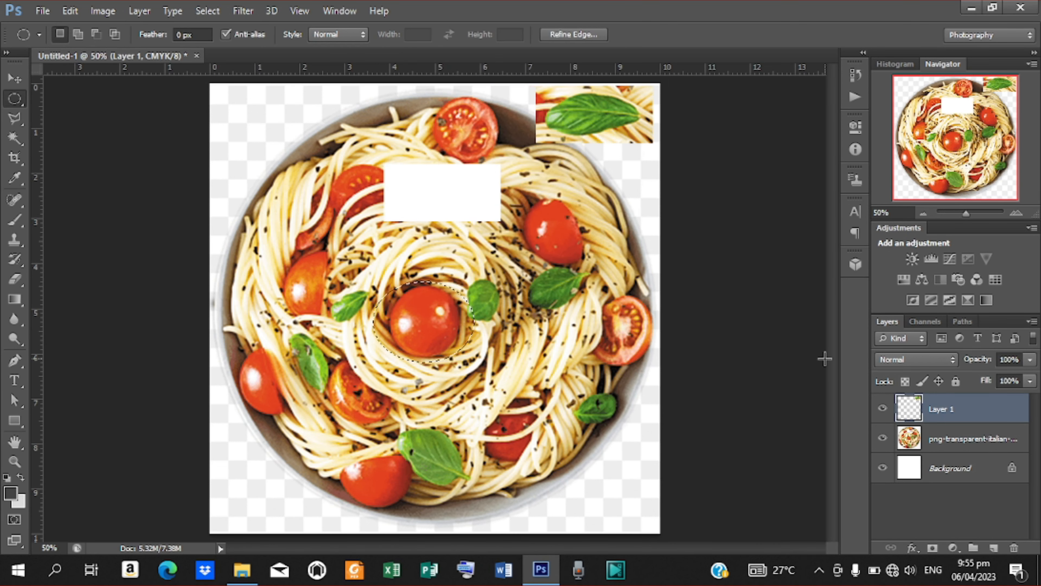
Make the pasta image layer active and turn the elliptical tomato selection into a new layer via cut.
{"action": "left_click", "coordinate": [946, 440]}
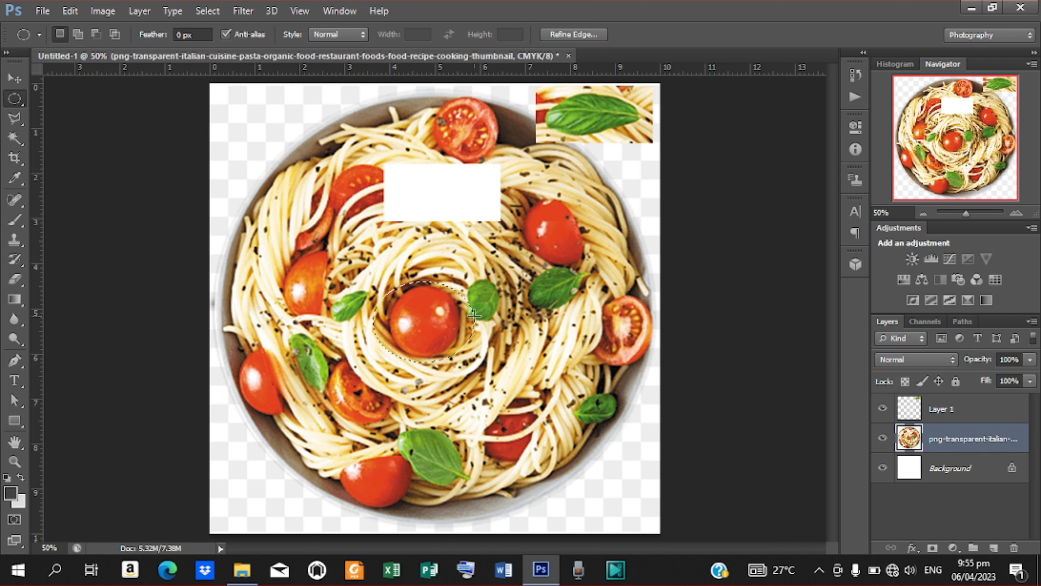
{"action": "right_click", "coordinate": [434, 312]}
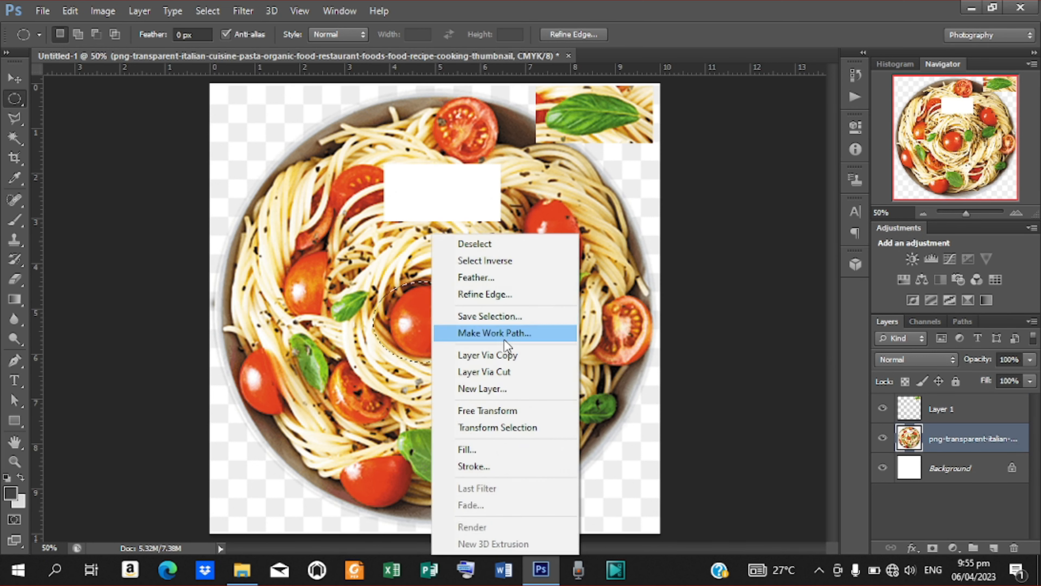
{"action": "left_click", "coordinate": [496, 373]}
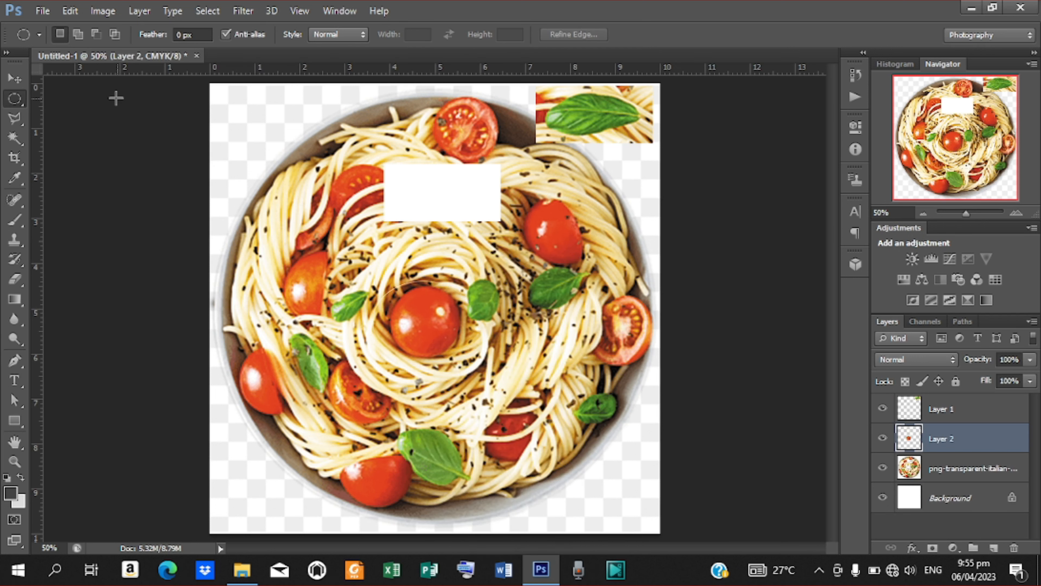
Move the cut-out tomato to the canvas's lower-right corner and nudge it slightly left and up.
{"action": "left_click", "coordinate": [21, 80]}
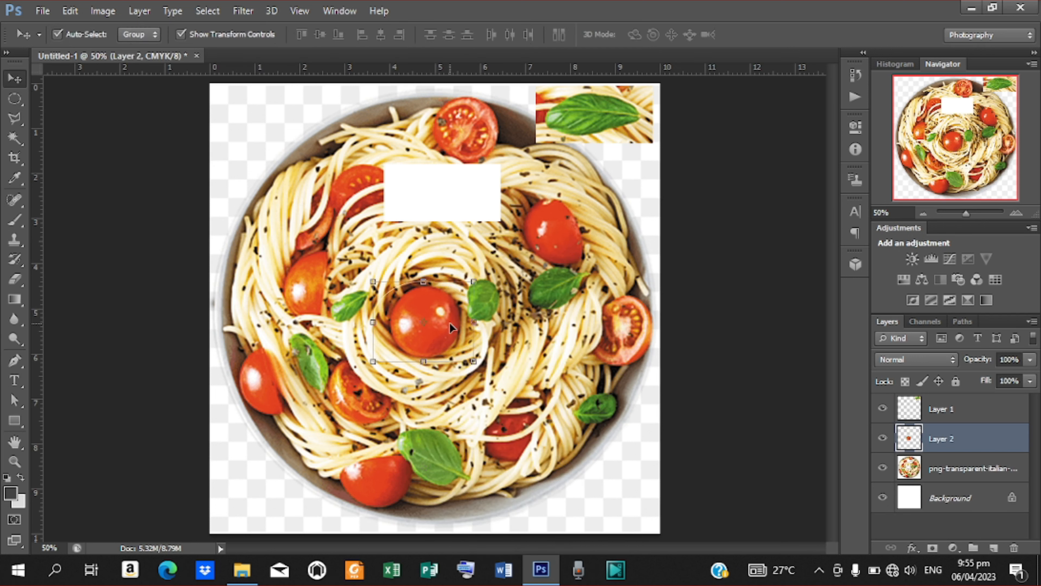
{"action": "left_click_drag", "start_coordinate": [450, 323], "coordinate": [638, 501]}
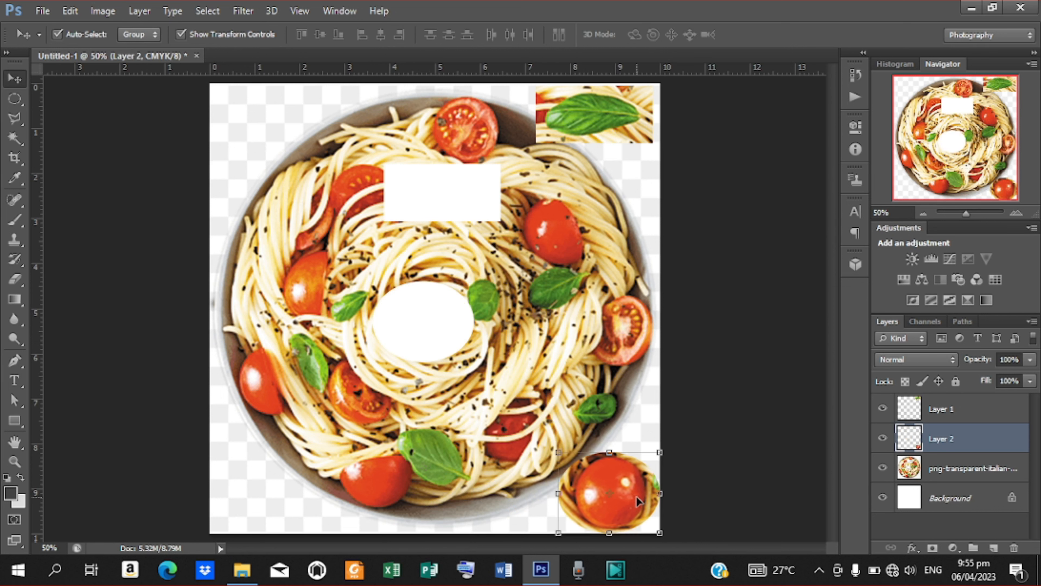
{"action": "key", "text": "Left"}
{"action": "key", "text": "Left"}
{"action": "key", "text": "Left"}
{"action": "key", "text": "Left"}
{"action": "key", "text": "Left"}
{"action": "key", "text": "Left"}
{"action": "key", "text": "Left"}
{"action": "key", "text": "Left"}
{"action": "key", "text": "Left"}
{"action": "key", "text": "Left"}
{"action": "key", "text": "Left"}
{"action": "key", "text": "Left"}
{"action": "key", "text": "Left"}
{"action": "key", "text": "Left"}
{"action": "key", "text": "Up"}
{"action": "key", "text": "Up"}
{"action": "key", "text": "Up"}
{"action": "key", "text": "Up"}
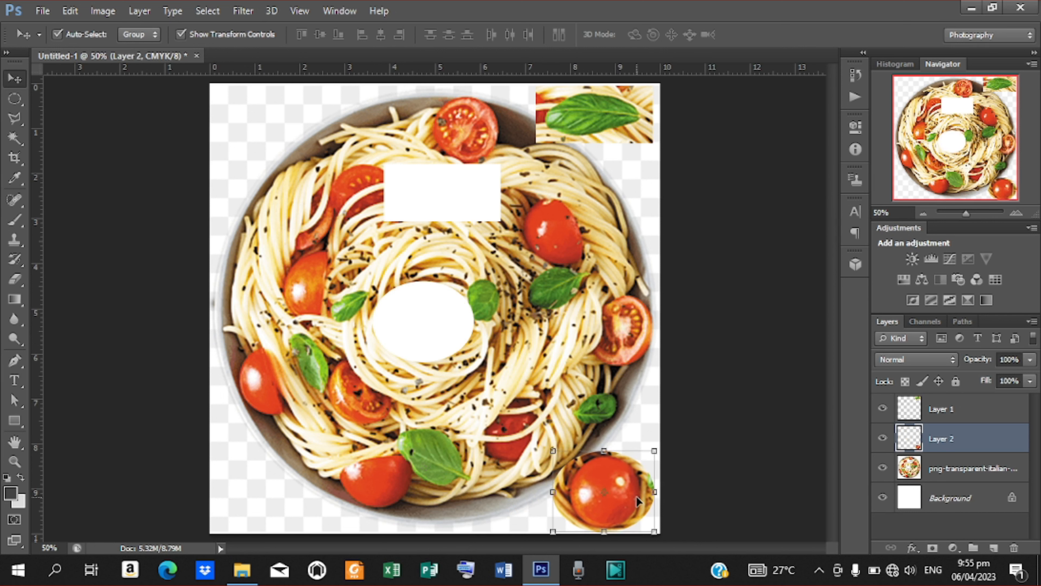
{"action": "key", "text": "Left"}
{"action": "key", "text": "Left"}
{"action": "key", "text": "Left"}
{"action": "key", "text": "Left"}
{"action": "key", "text": "Left"}
{"action": "key", "text": "Left"}
{"action": "key", "text": "Up"}
{"action": "key", "text": "Up"}
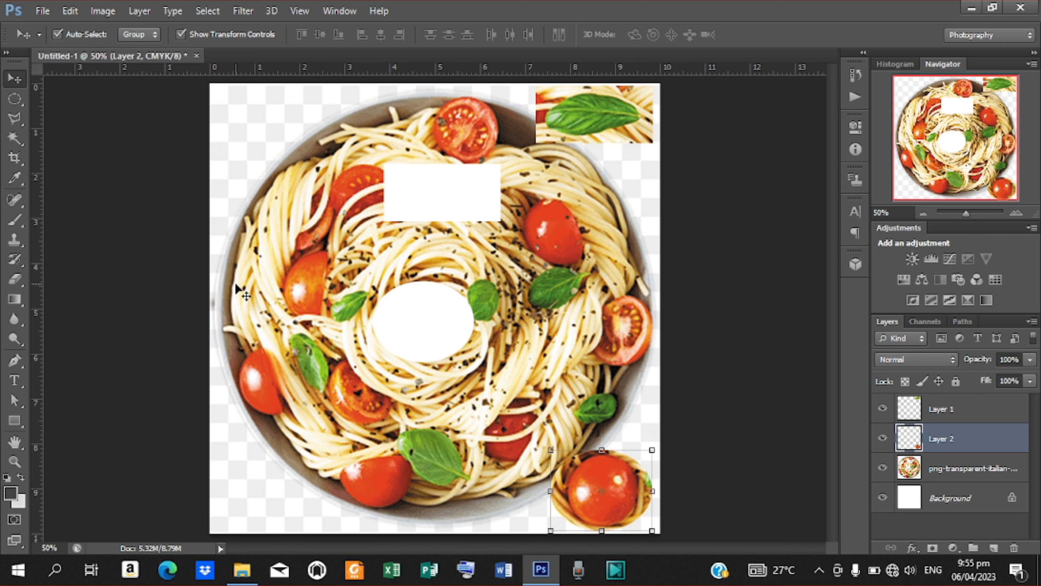
Select a pixel row just above the elliptical hole with the Single Row Marquee tool and cut it from the pasta layer to a new layer.
{"action": "left_click", "coordinate": [15, 107]}
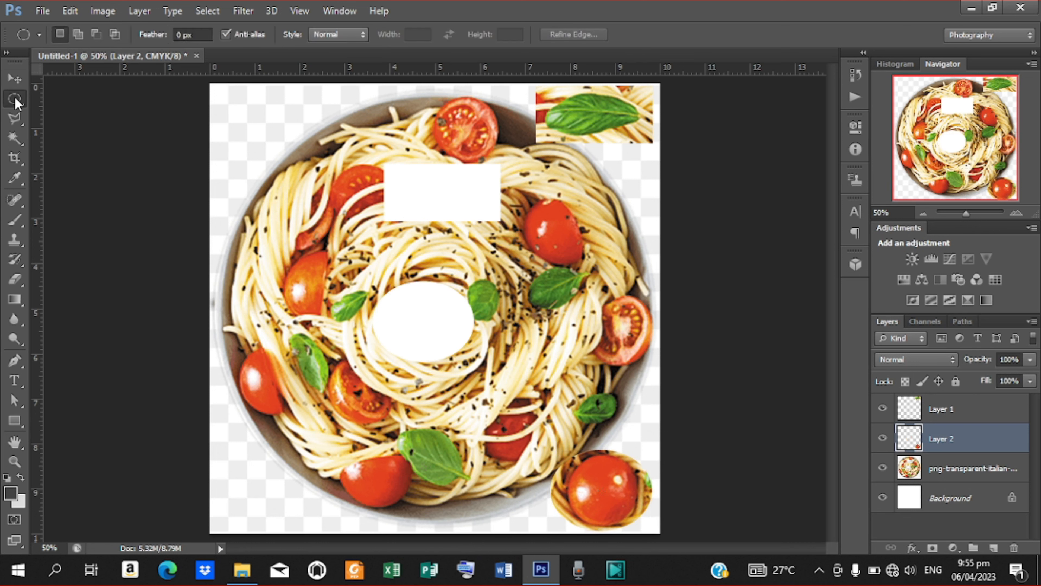
{"action": "right_click", "coordinate": [16, 103]}
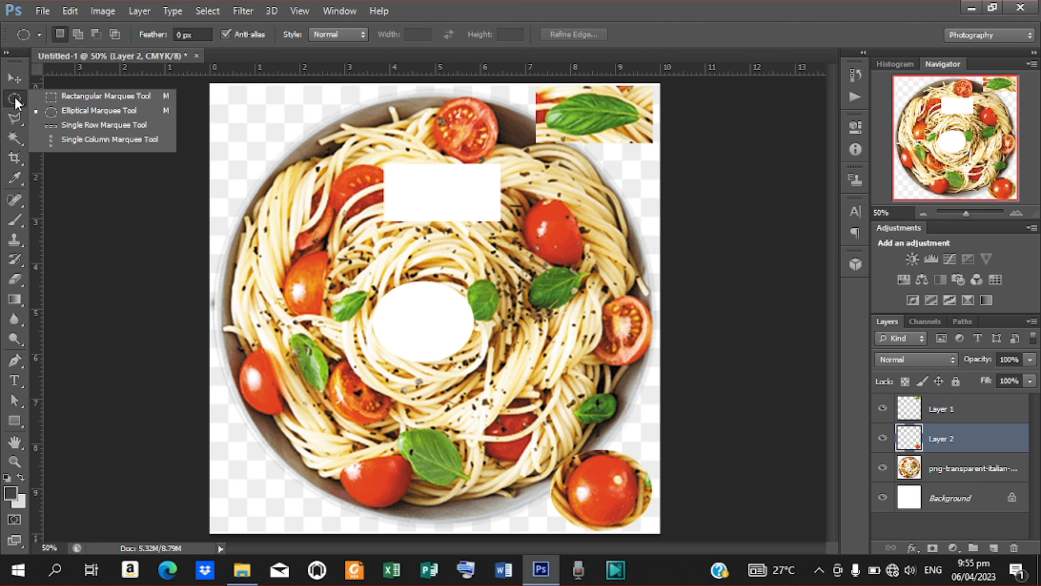
{"action": "left_click", "coordinate": [94, 124]}
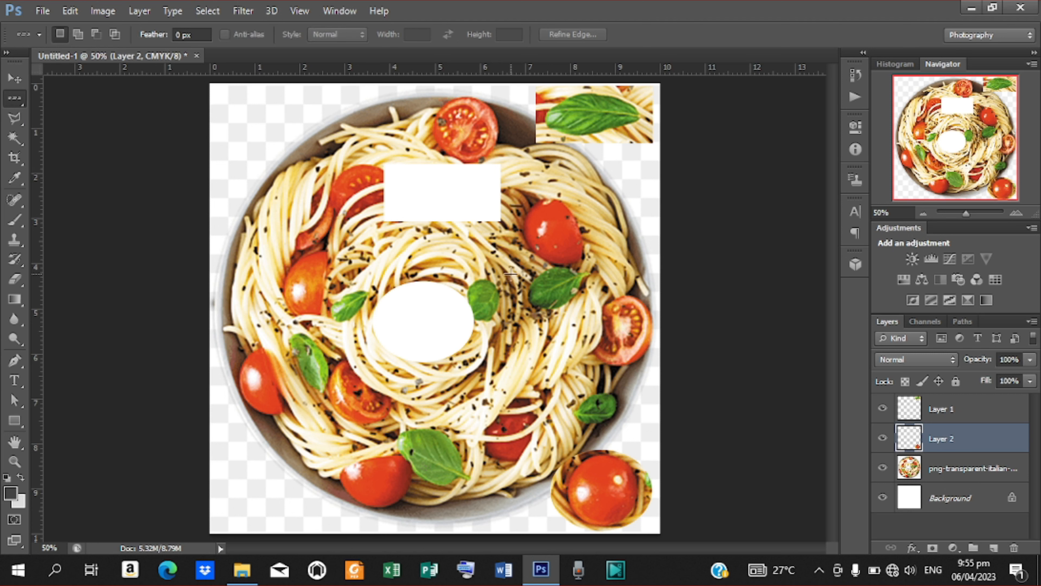
{"action": "left_click_drag", "start_coordinate": [499, 246], "coordinate": [544, 259]}
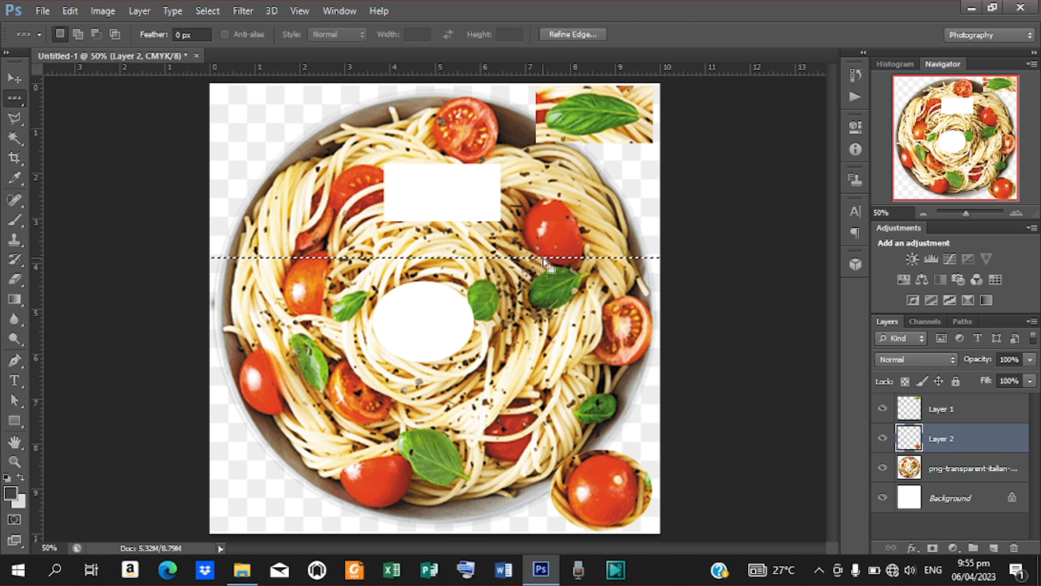
{"action": "left_click", "coordinate": [944, 469]}
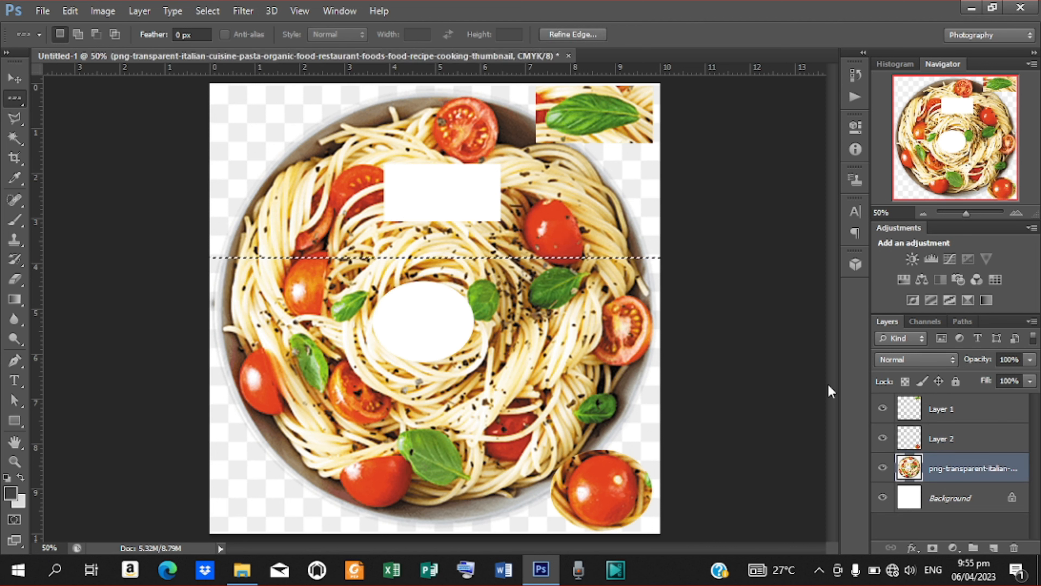
{"action": "right_click", "coordinate": [584, 258]}
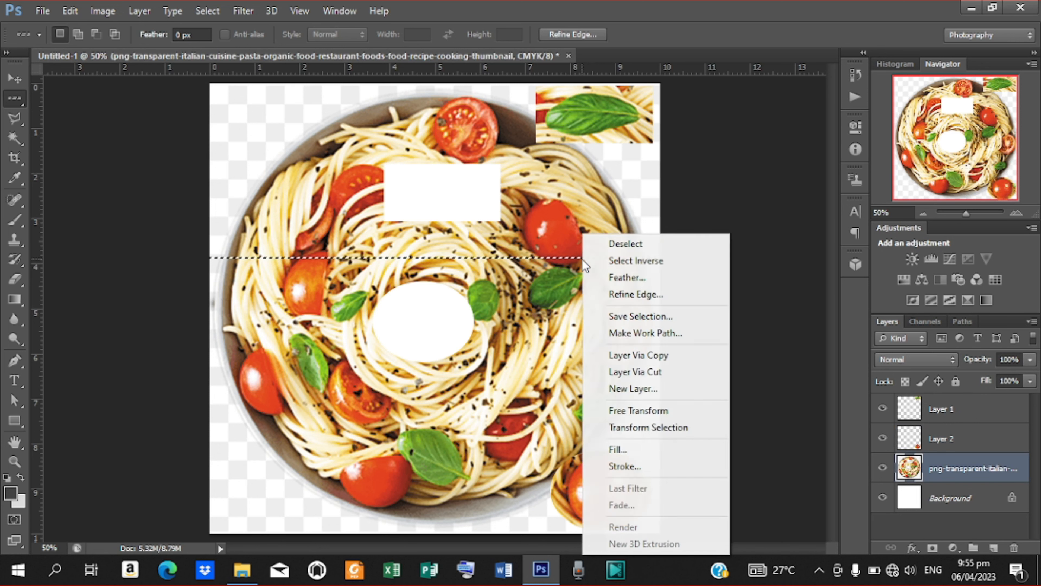
{"action": "left_click", "coordinate": [641, 371]}
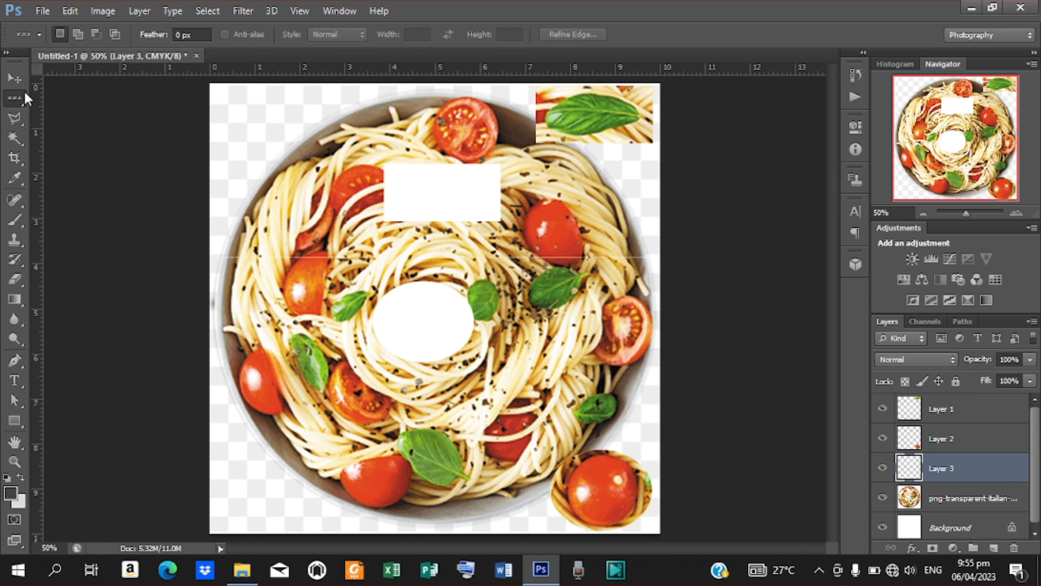
Stretch the cut-out row downward to about 31100% height, apply the transformation, and move the striped band to the canvas's upper edge.
{"action": "left_click", "coordinate": [14, 78]}
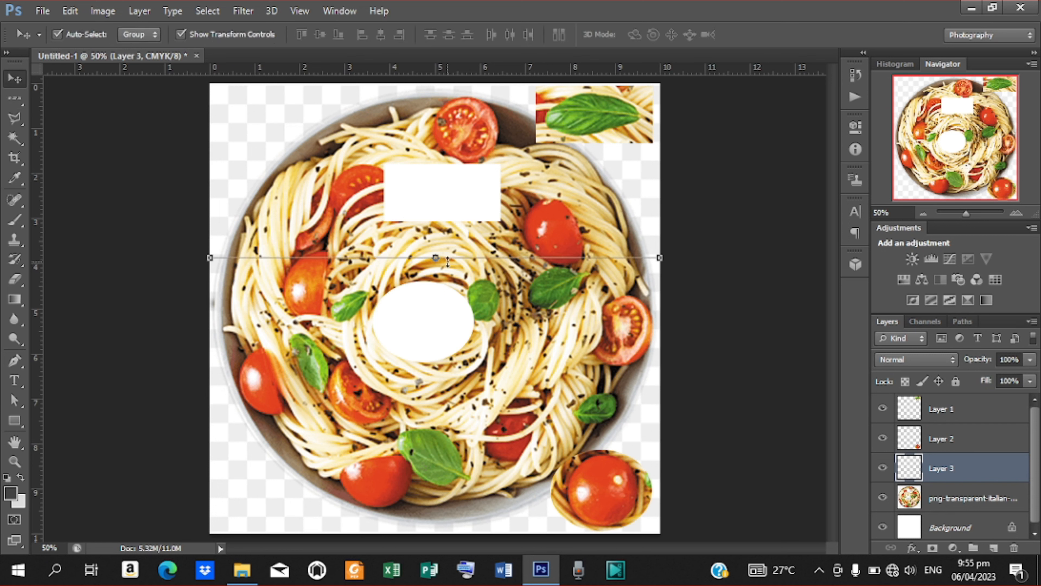
{"action": "left_click_drag", "start_coordinate": [452, 258], "coordinate": [451, 377]}
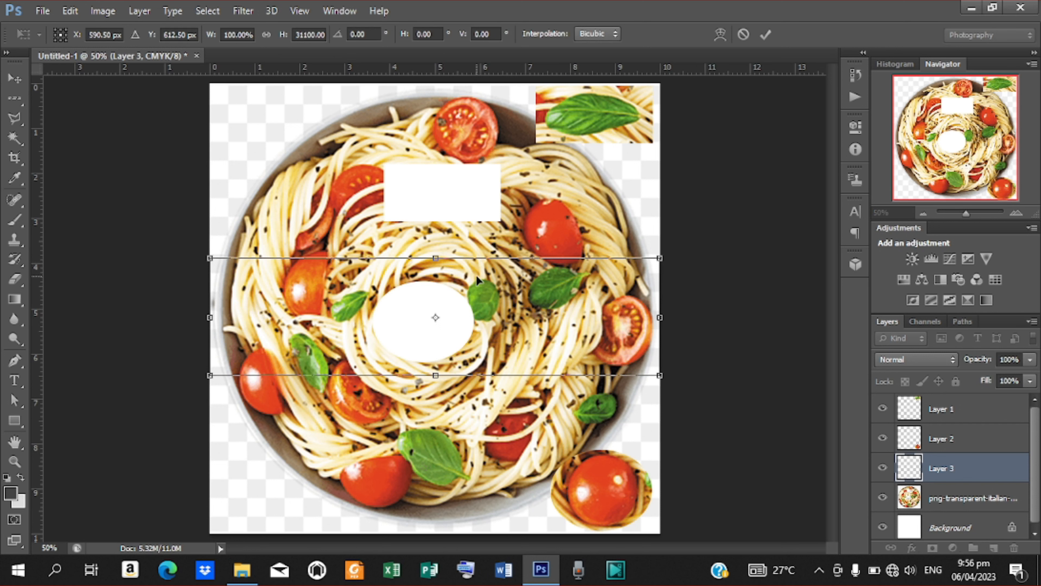
{"action": "left_click", "coordinate": [14, 98]}
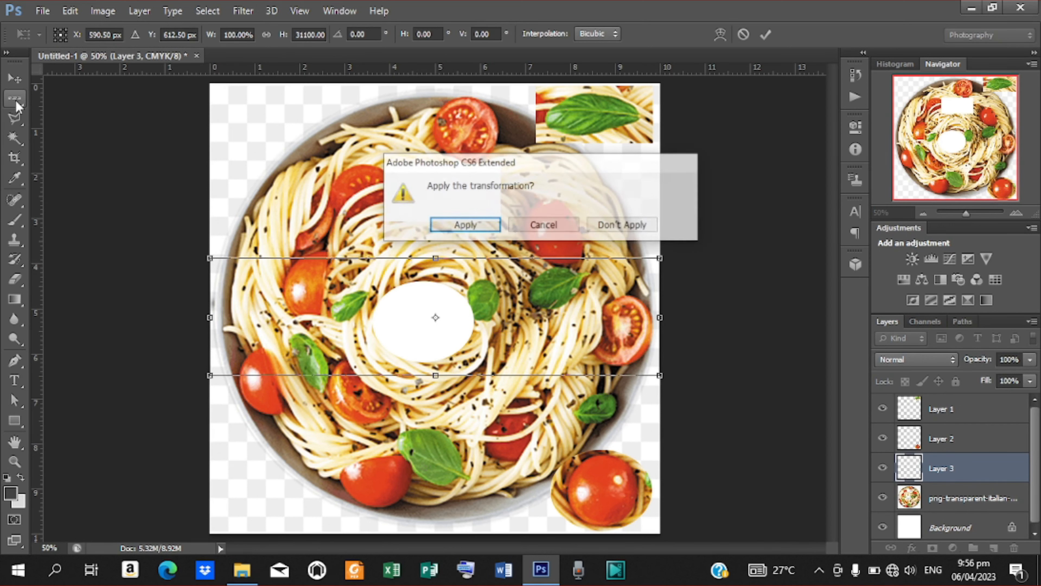
{"action": "left_click", "coordinate": [467, 225]}
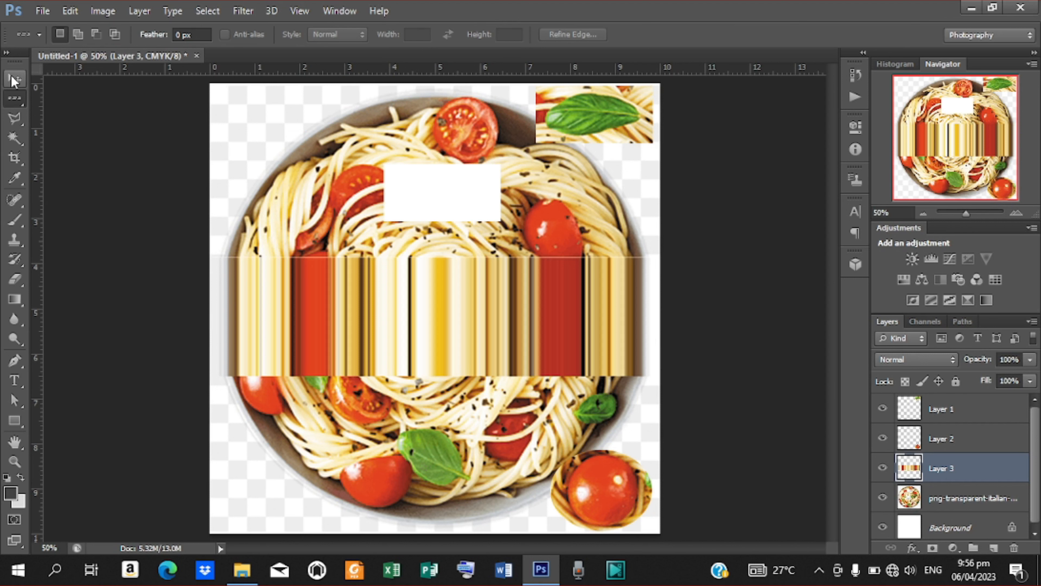
{"action": "left_click", "coordinate": [14, 78]}
{"action": "left_click_drag", "start_coordinate": [545, 324], "coordinate": [523, 155]}
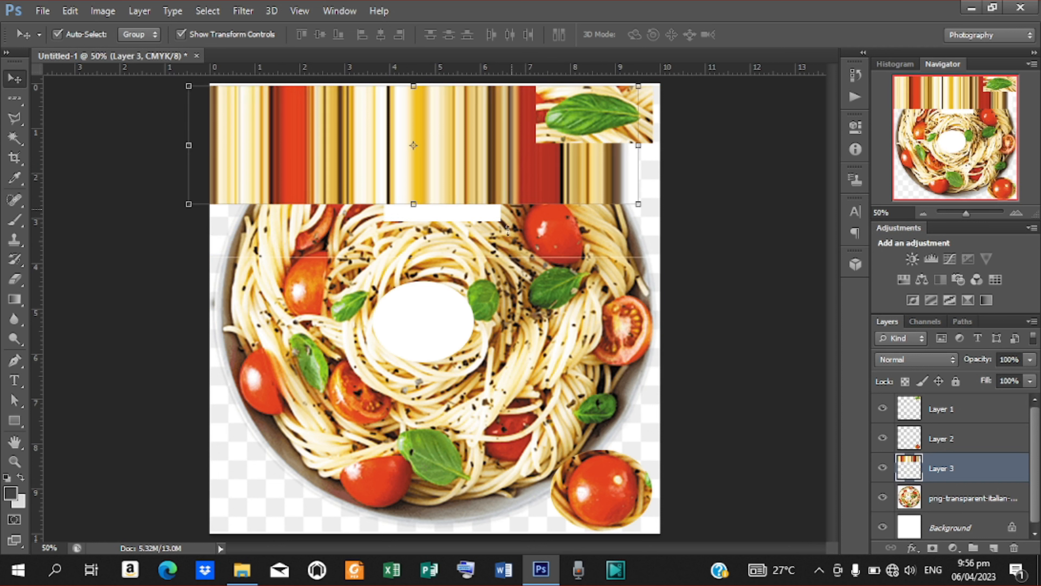
Select a pixel column through the basil leaf beside the lower-left tomatoes with the Single Column Marquee tool and cut it from the pasta layer to a new layer.
{"action": "left_click", "coordinate": [16, 100]}
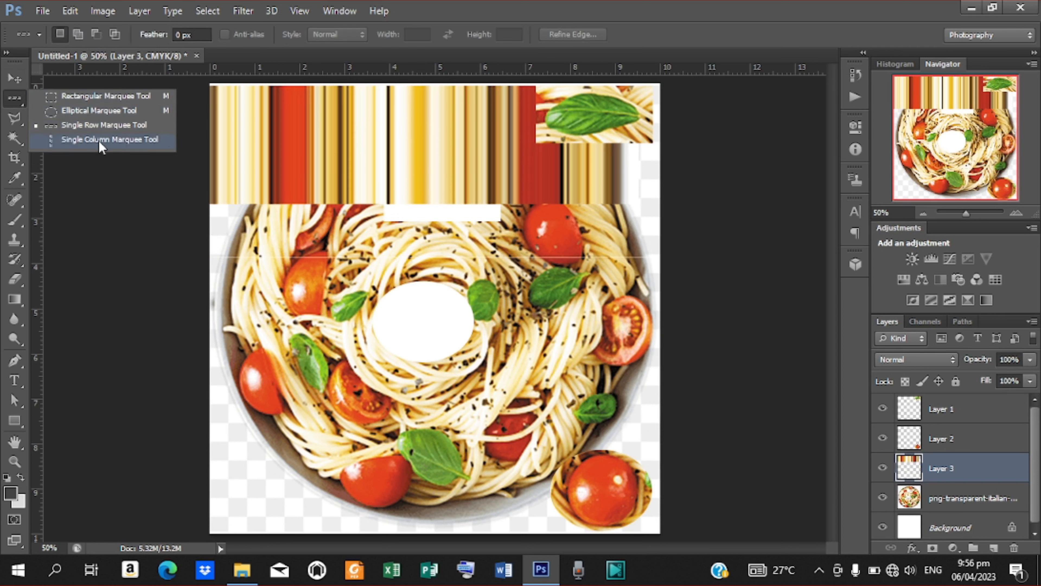
{"action": "left_click", "coordinate": [102, 139]}
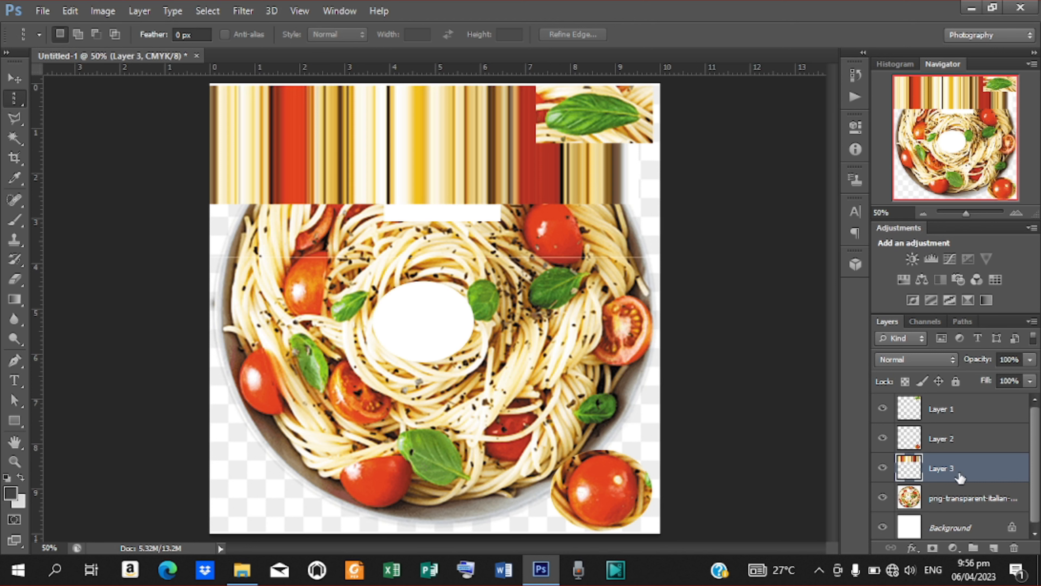
{"action": "left_click", "coordinate": [950, 503]}
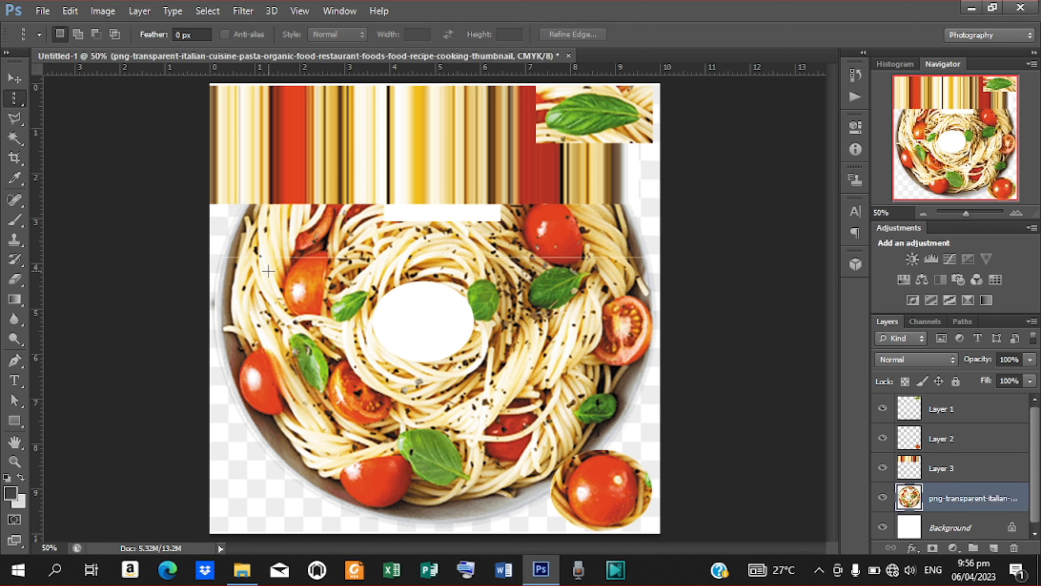
{"action": "left_click_drag", "start_coordinate": [268, 270], "coordinate": [320, 380]}
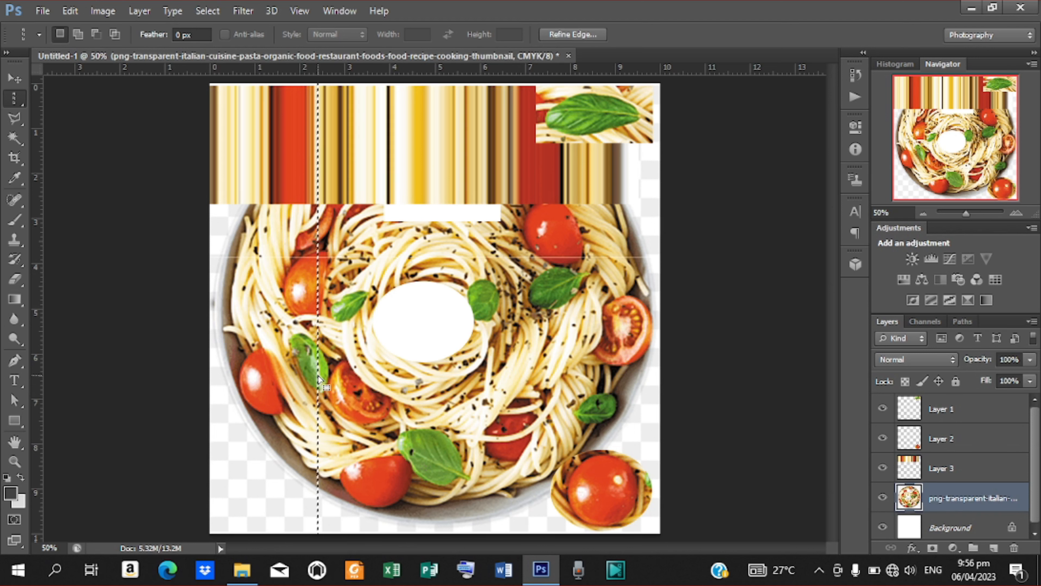
{"action": "right_click", "coordinate": [320, 380]}
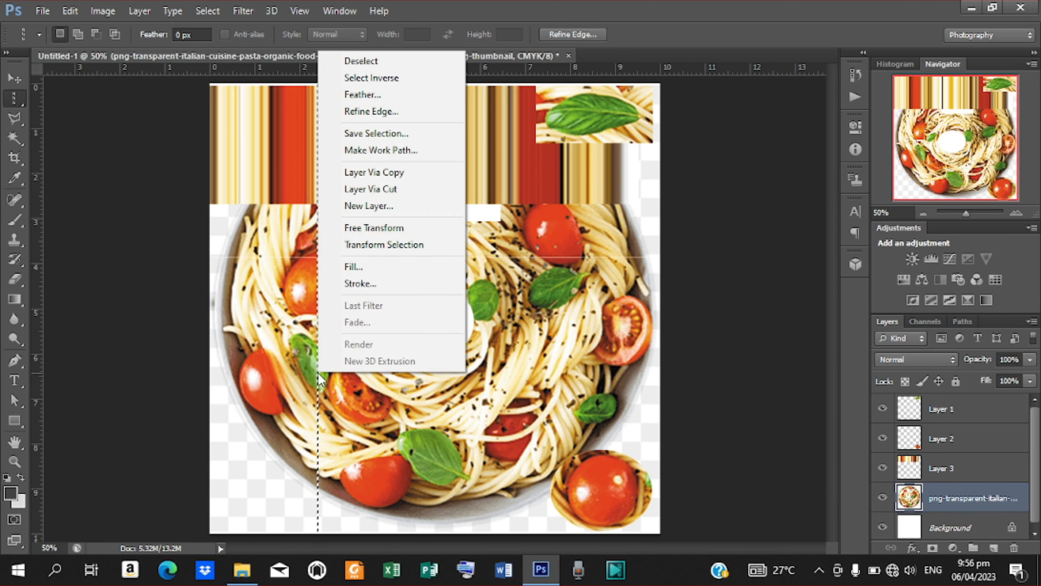
{"action": "left_click", "coordinate": [408, 188]}
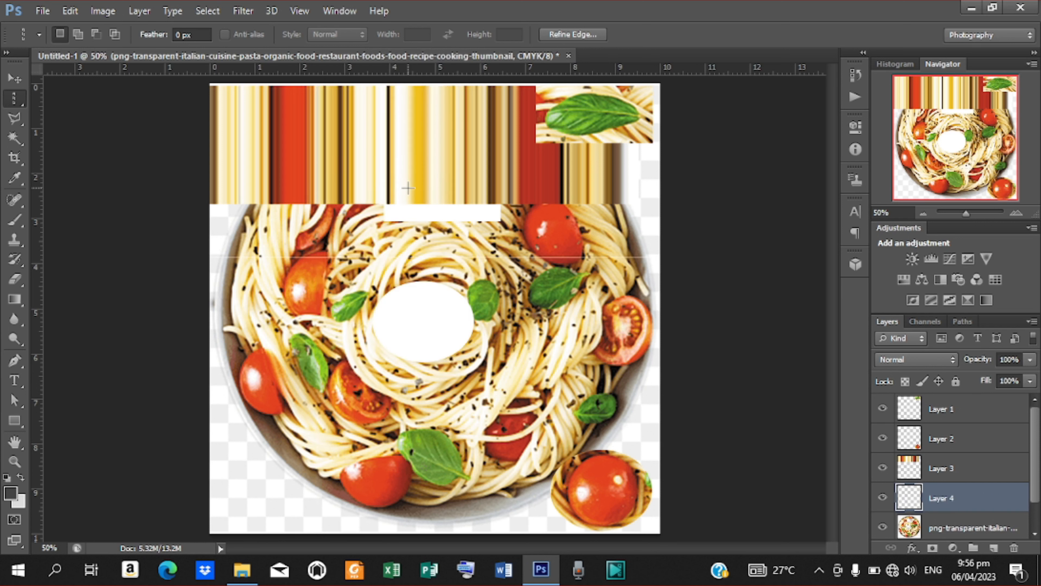
Stretch the cut-out column to about 21500% width, move the band to the middle of the bowl, and apply the transformation.
{"action": "left_click", "coordinate": [14, 78]}
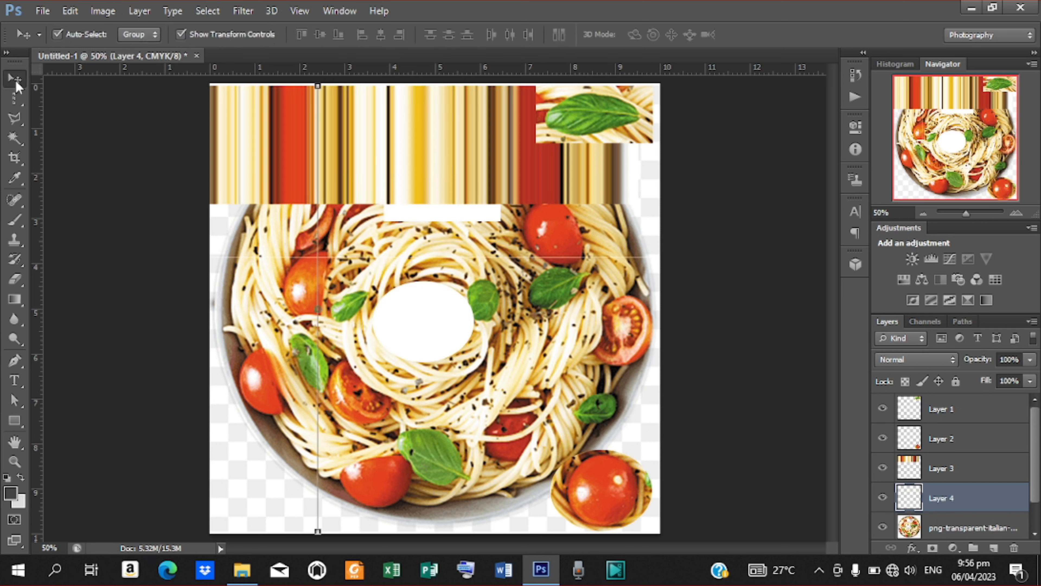
{"action": "left_click_drag", "start_coordinate": [317, 292], "coordinate": [399, 292]}
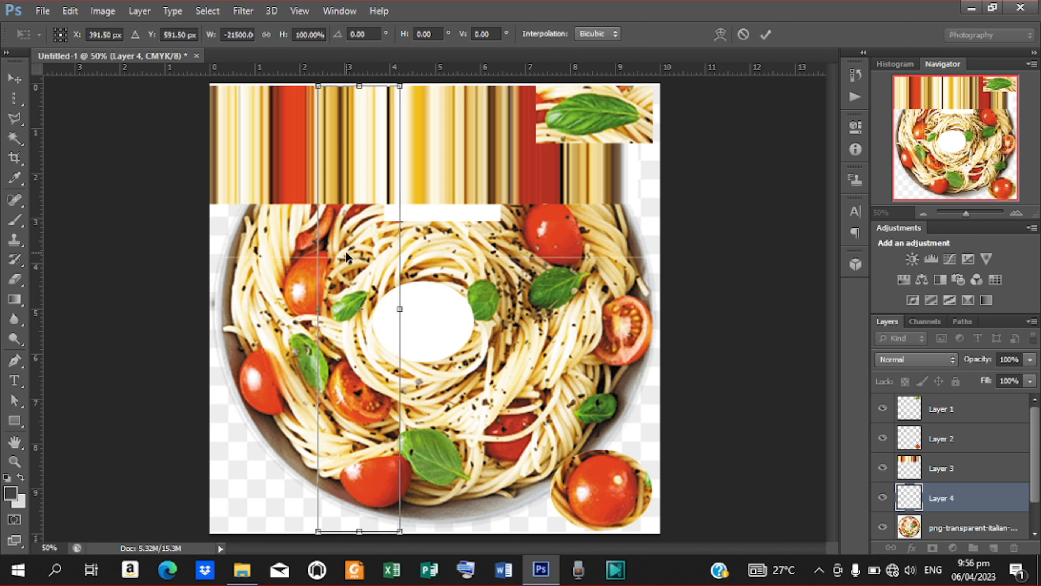
{"action": "left_click_drag", "start_coordinate": [335, 232], "coordinate": [409, 214]}
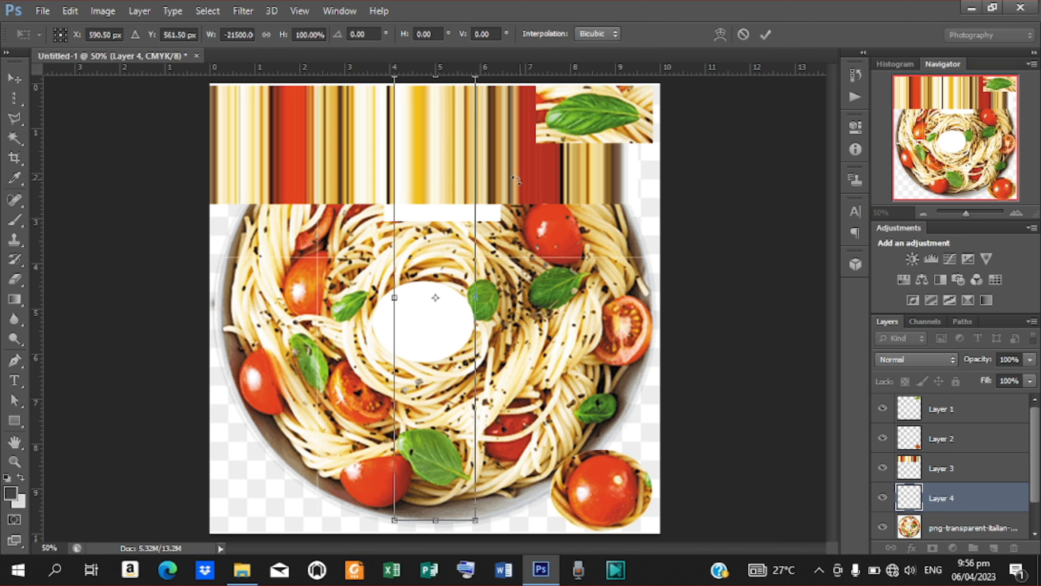
{"action": "right_click", "coordinate": [443, 245]}
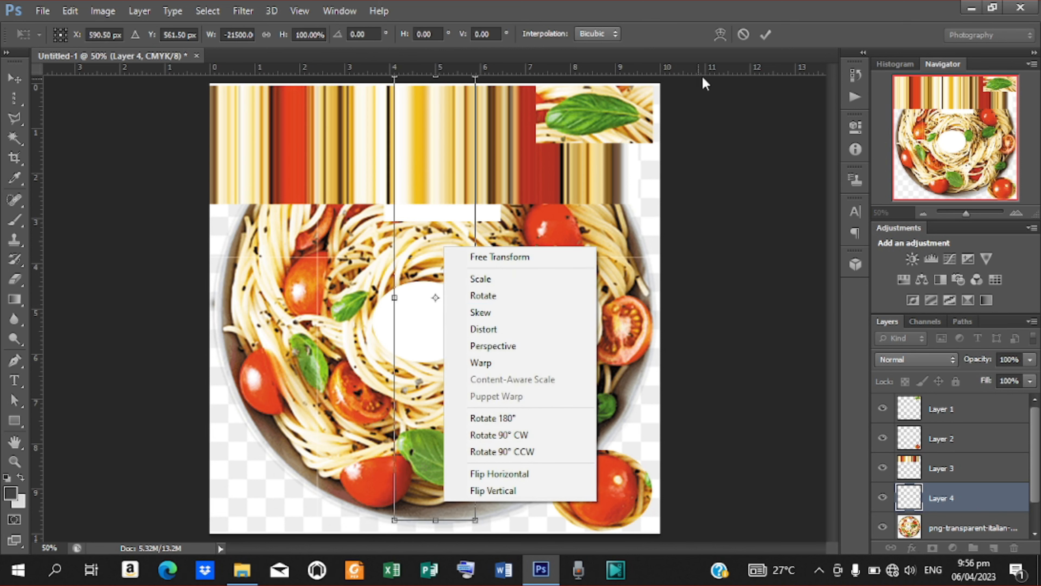
{"action": "left_click", "coordinate": [764, 40]}
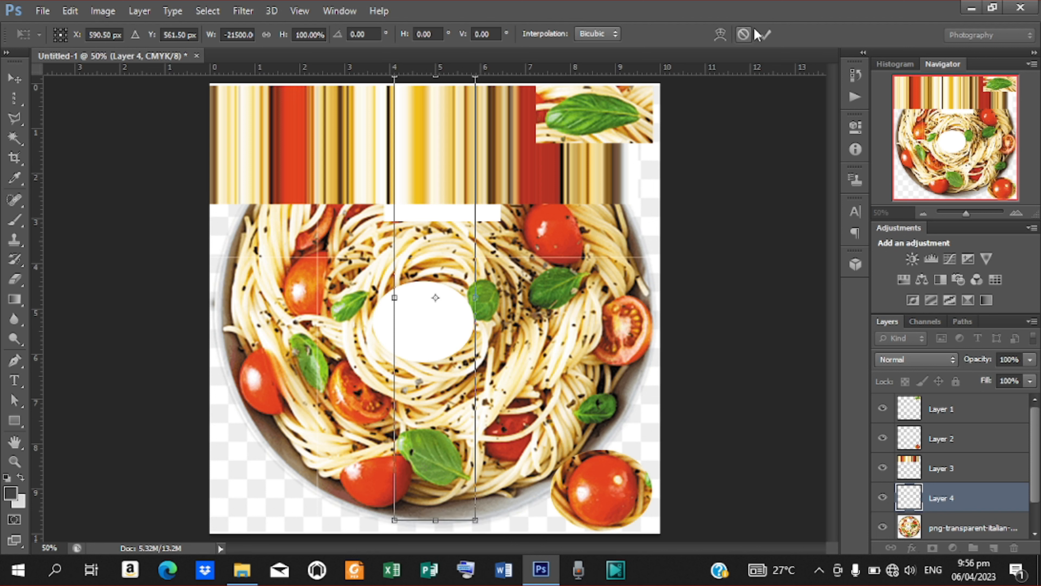
{"action": "left_click", "coordinate": [763, 33]}
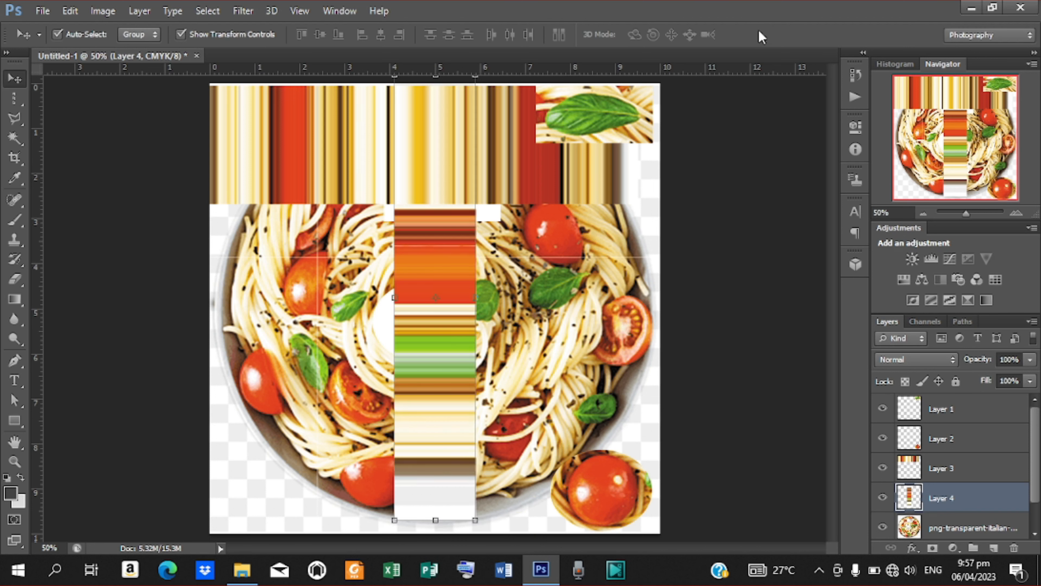
Undo all the column, row, tomato and basil leaf cuts back to the intact pasta image with no selection.
{"action": "key", "text": "ctrl+alt+z"}
{"action": "key", "text": "ctrl+alt+z"}
{"action": "key", "text": "ctrl+alt+z"}
{"action": "key", "text": "ctrl+alt+z"}
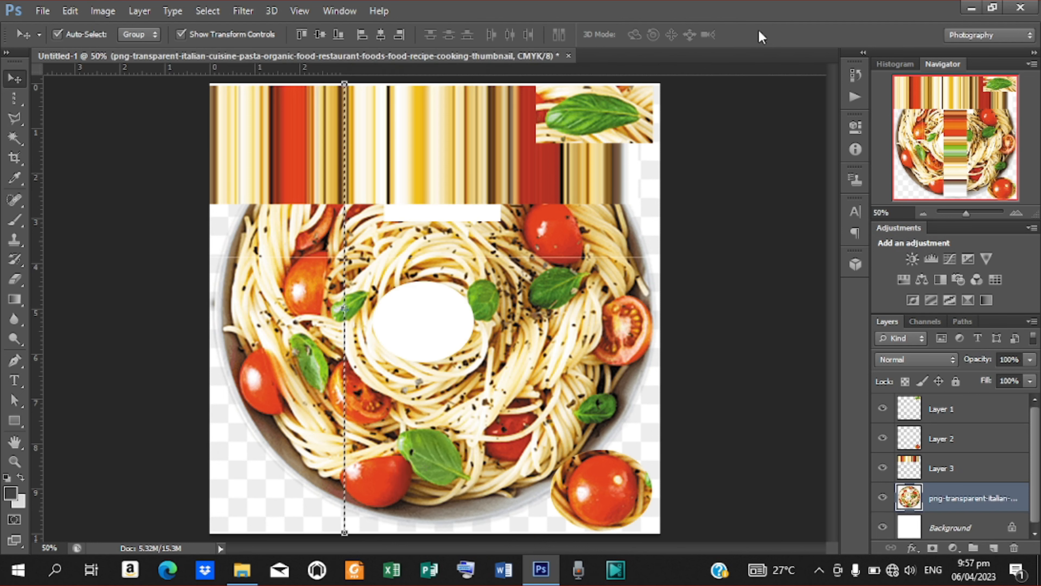
{"action": "key", "text": "ctrl+alt+z"}
{"action": "key", "text": "ctrl+alt+z"}
{"action": "key", "text": "ctrl+alt+z"}
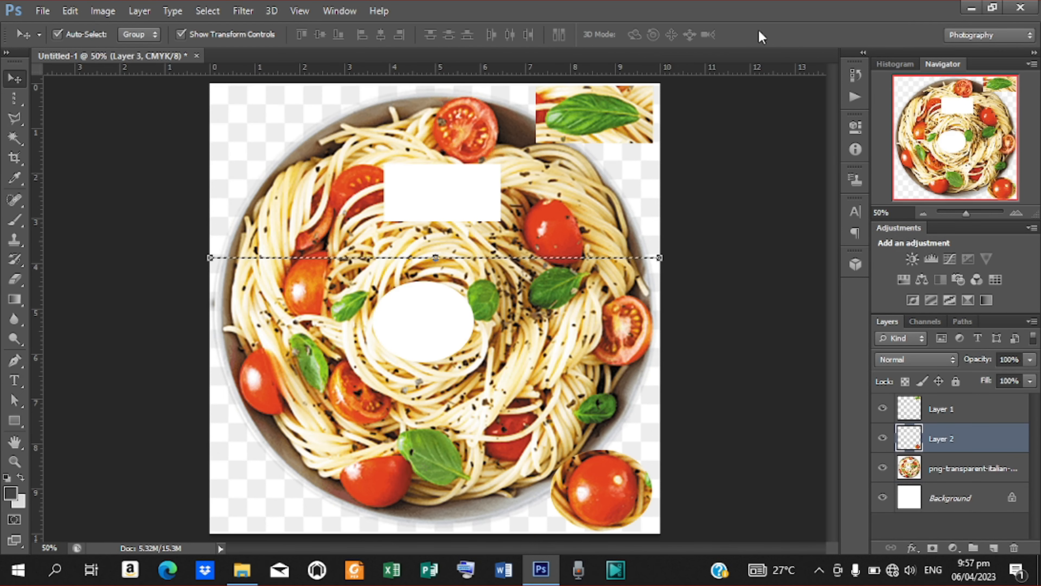
{"action": "key", "text": "ctrl+alt+z"}
{"action": "key", "text": "ctrl+alt+z"}
{"action": "key", "text": "ctrl+alt+z"}
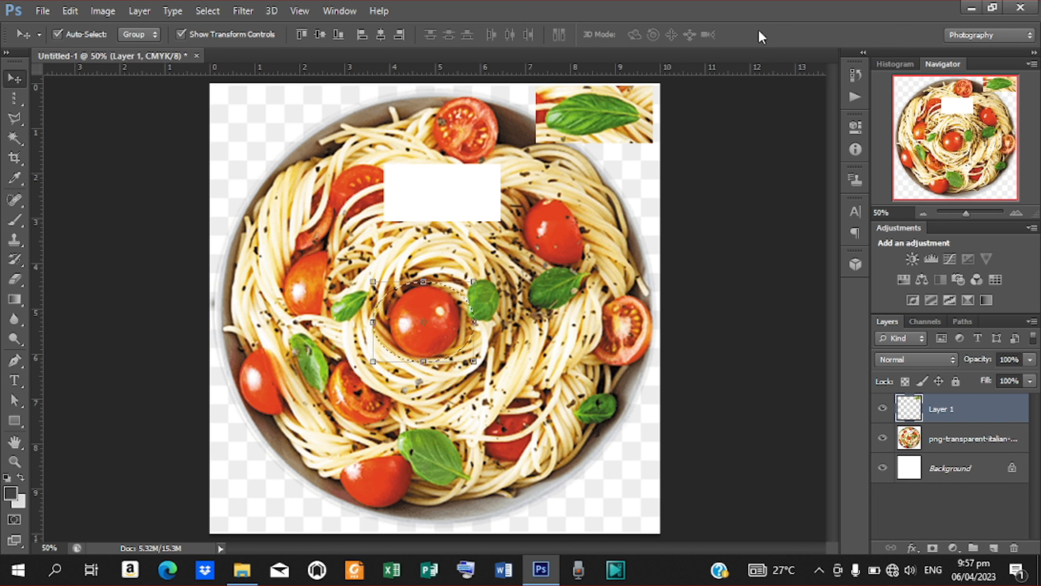
{"action": "key", "text": "ctrl+alt+z"}
{"action": "key", "text": "ctrl+alt+z"}
{"action": "key", "text": "ctrl+alt+z"}
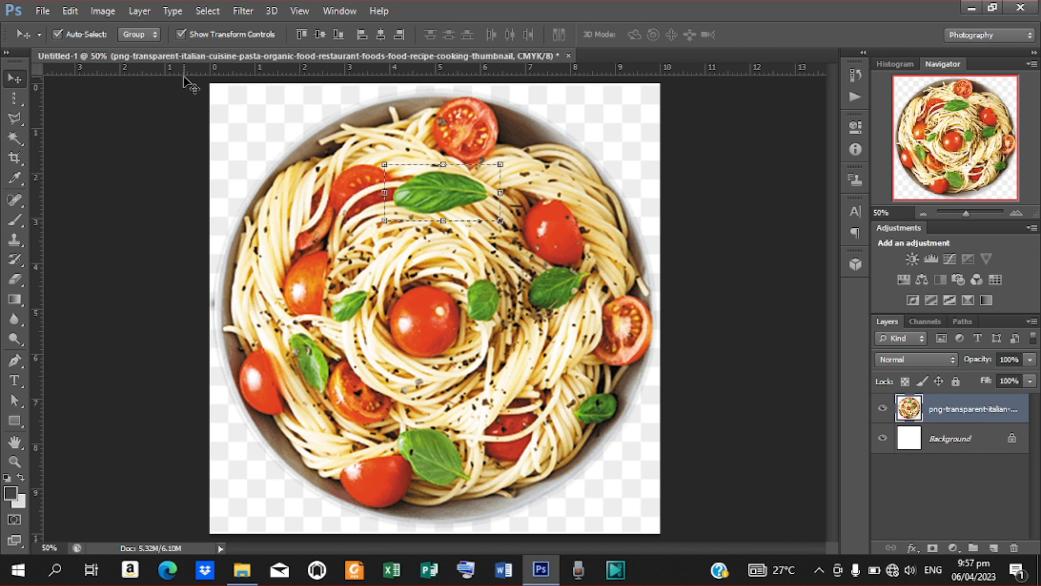
{"action": "key", "text": "ctrl+alt+z"}
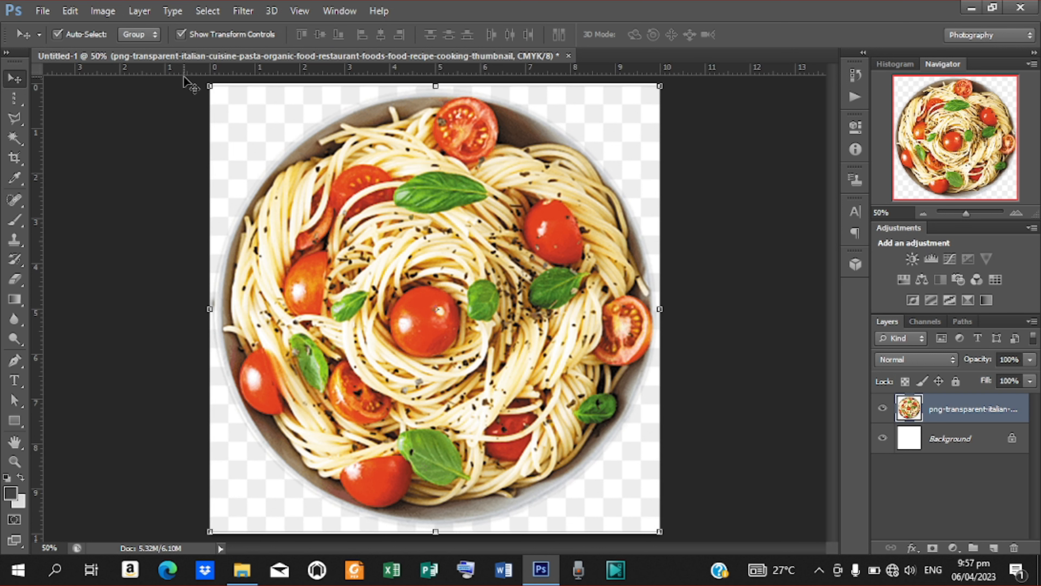
Draw a freehand selection around the upper part of the pasta bowl with the Lasso tool, using a wavy lower edge.
{"action": "left_click", "coordinate": [15, 120]}
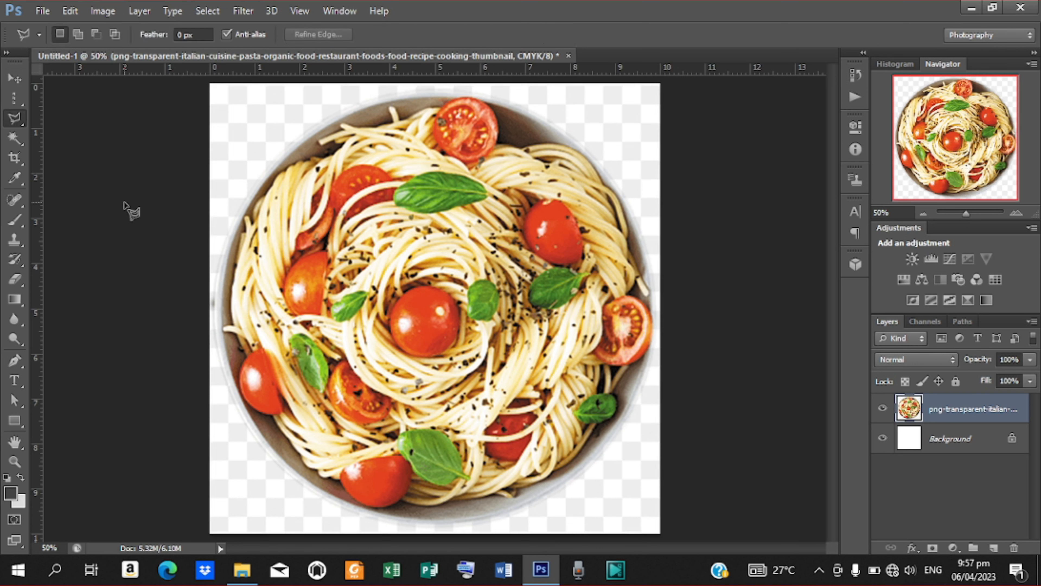
{"action": "right_click", "coordinate": [12, 121]}
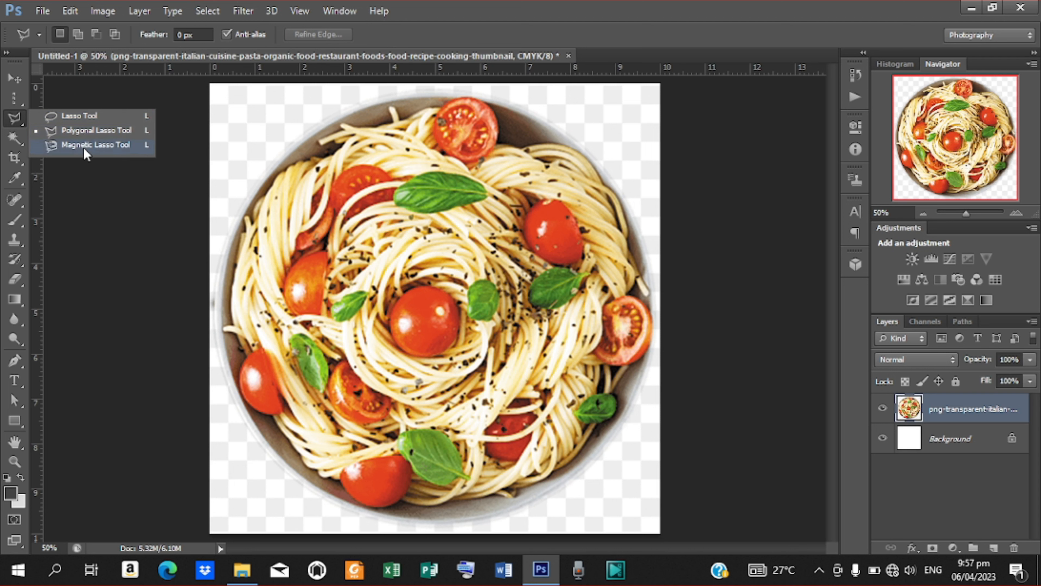
{"action": "left_click", "coordinate": [95, 116]}
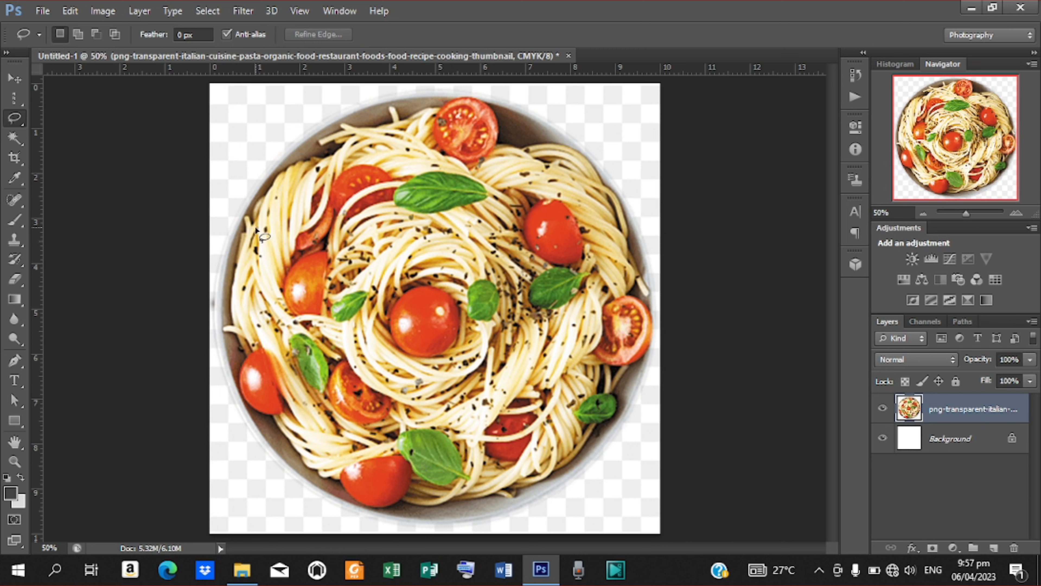
{"action": "mouse_move", "coordinate": [314, 231]}
{"action": "left_mouse_down"}
{"action": "mouse_move", "coordinate": [369, 264]}
{"action": "mouse_move", "coordinate": [446, 252]}
{"action": "mouse_move", "coordinate": [484, 282]}
{"action": "mouse_move", "coordinate": [554, 267]}
{"action": "left_mouse_up"}
{"action": "mouse_move", "coordinate": [596, 232]}
{"action": "left_mouse_down"}
{"action": "mouse_move", "coordinate": [585, 188]}
{"action": "mouse_move", "coordinate": [609, 187]}
{"action": "mouse_move", "coordinate": [601, 143]}
{"action": "mouse_move", "coordinate": [560, 99]}
{"action": "mouse_move", "coordinate": [441, 59]}
{"action": "mouse_move", "coordinate": [234, 137]}
{"action": "mouse_move", "coordinate": [216, 200]}
{"action": "mouse_move", "coordinate": [232, 236]}
{"action": "mouse_move", "coordinate": [314, 232]}
{"action": "left_mouse_up"}
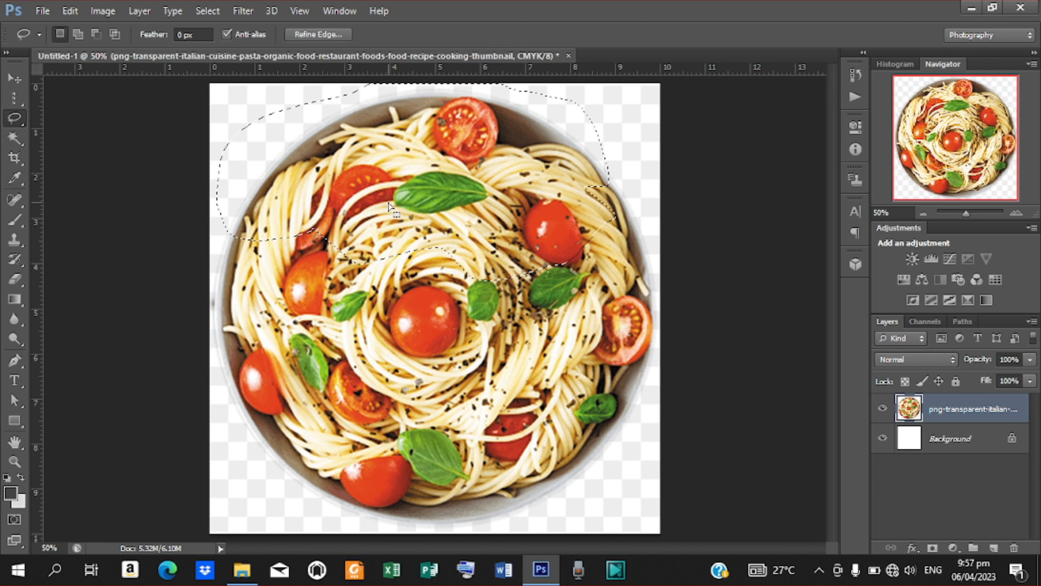
Cut the lassoed upper part of the bowl to a new layer and move it up and slightly left, leaving a gap.
{"action": "right_click", "coordinate": [397, 181]}
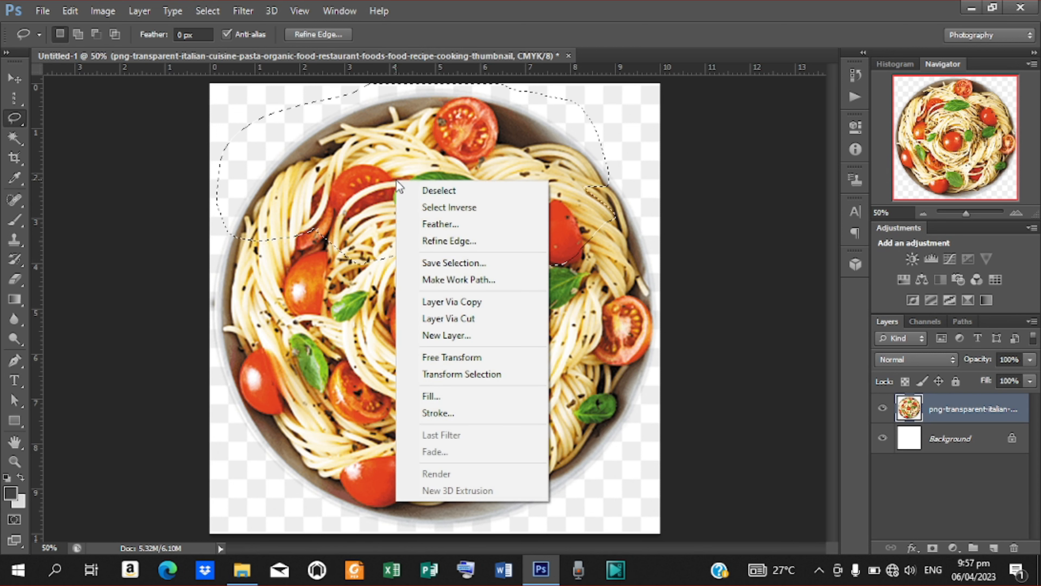
{"action": "left_click", "coordinate": [469, 319]}
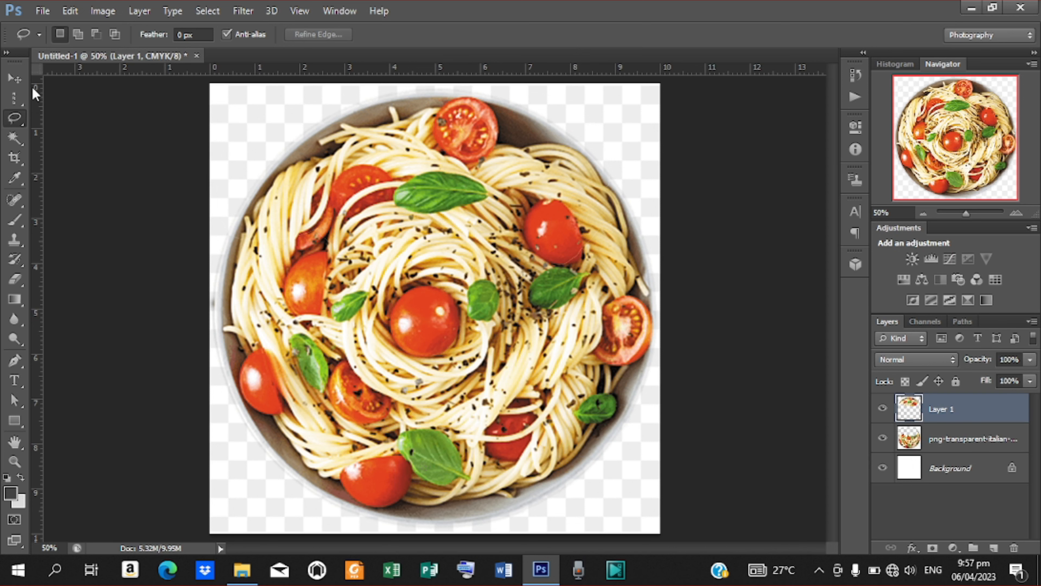
{"action": "left_click", "coordinate": [14, 78]}
{"action": "left_click_drag", "start_coordinate": [444, 221], "coordinate": [424, 159]}
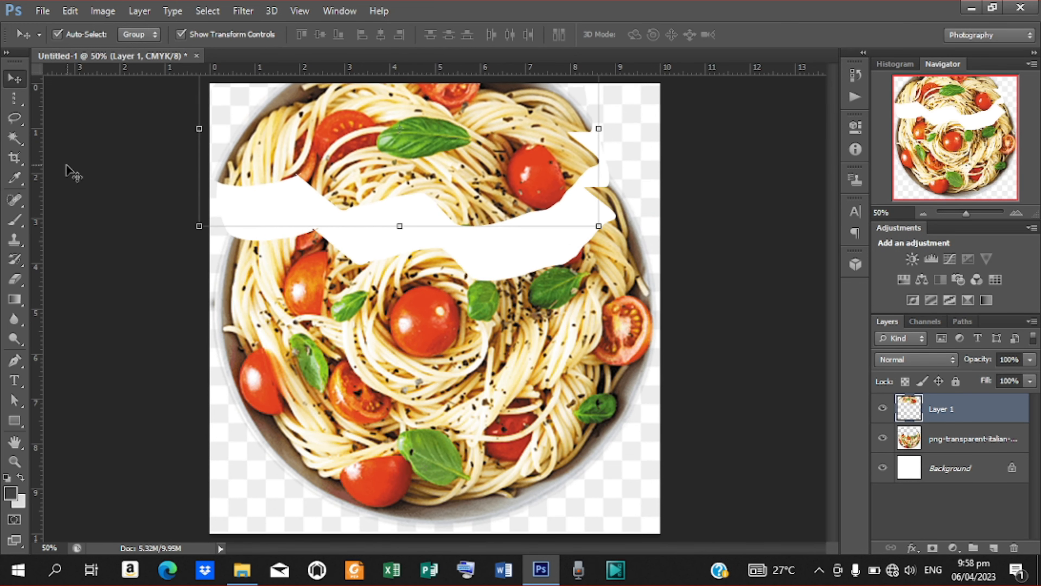
Select the lower-left part of the bowl on the pasta image layer with a four-cornered Polygonal Lasso outline and open the selection's options.
{"action": "left_click", "coordinate": [947, 438]}
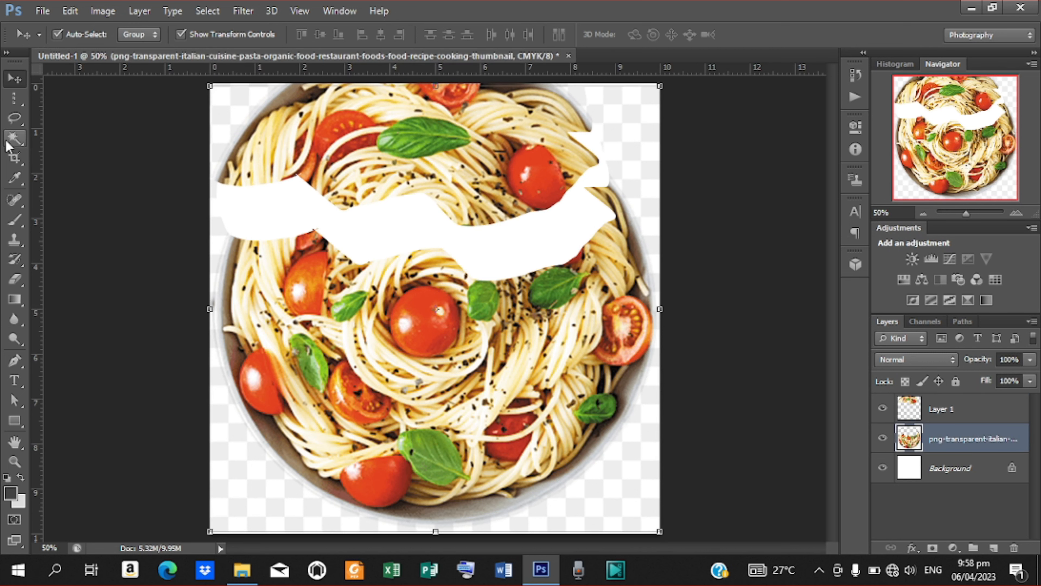
{"action": "left_click", "coordinate": [20, 118]}
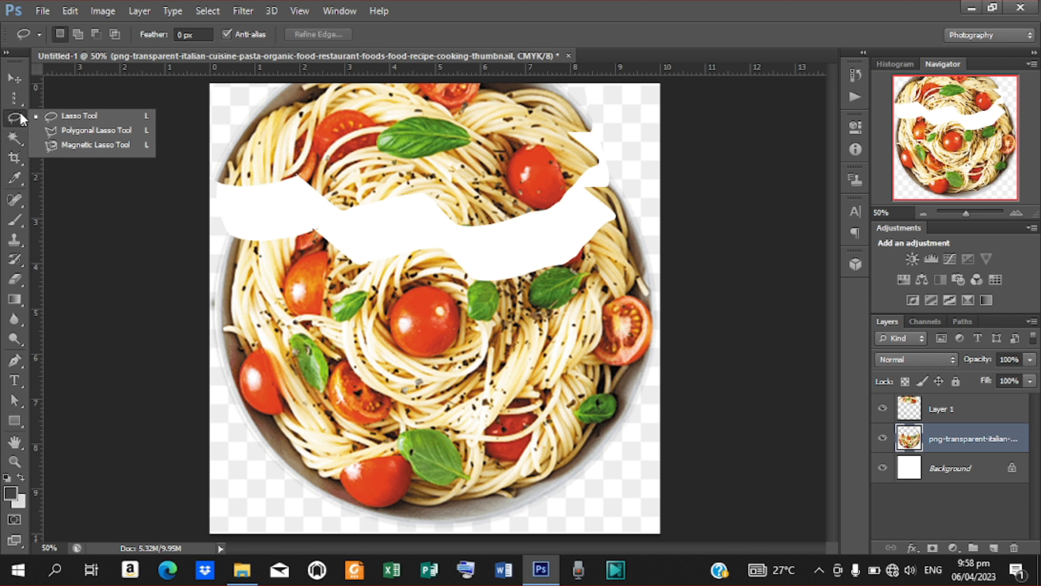
{"action": "left_click", "coordinate": [92, 130]}
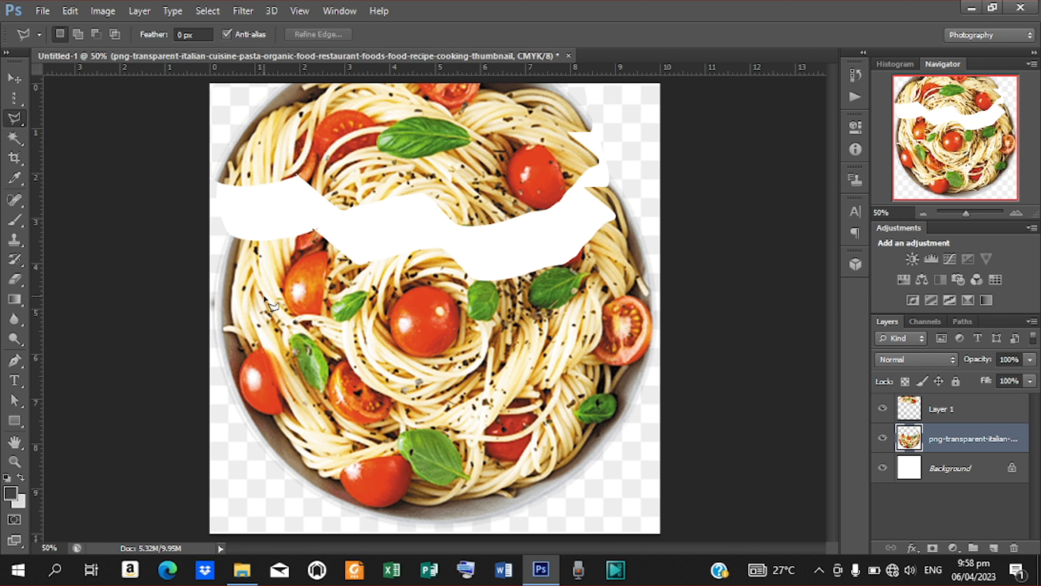
{"action": "left_click", "coordinate": [468, 239]}
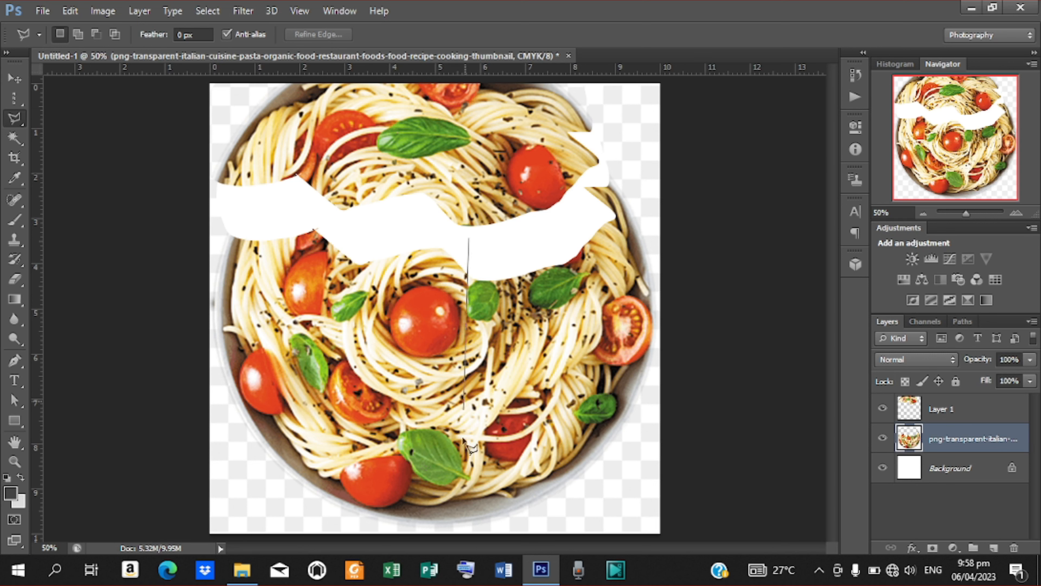
{"action": "left_click", "coordinate": [462, 526]}
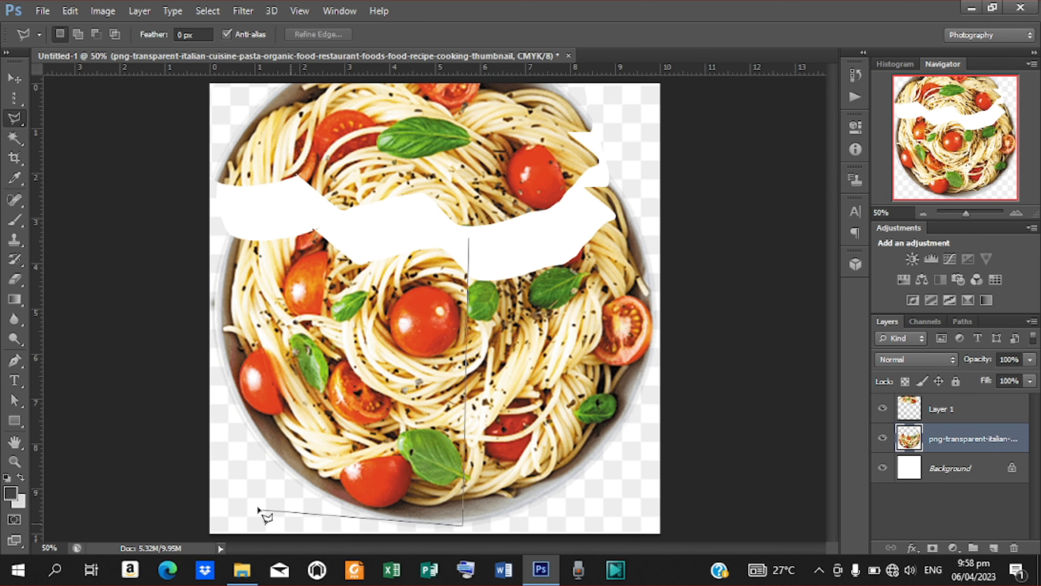
{"action": "left_click", "coordinate": [191, 479]}
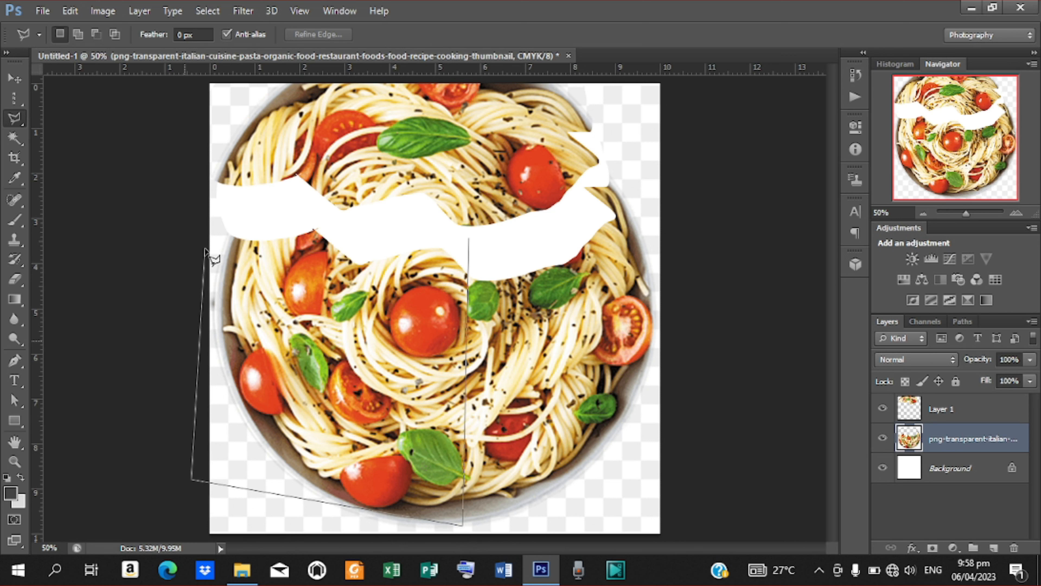
{"action": "left_click", "coordinate": [215, 202]}
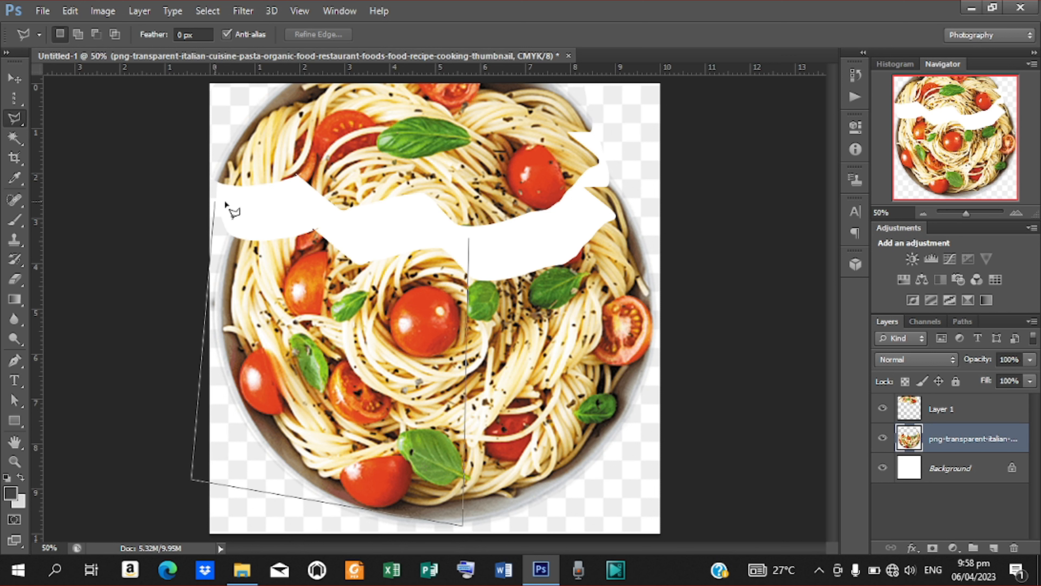
{"action": "left_click", "coordinate": [469, 239]}
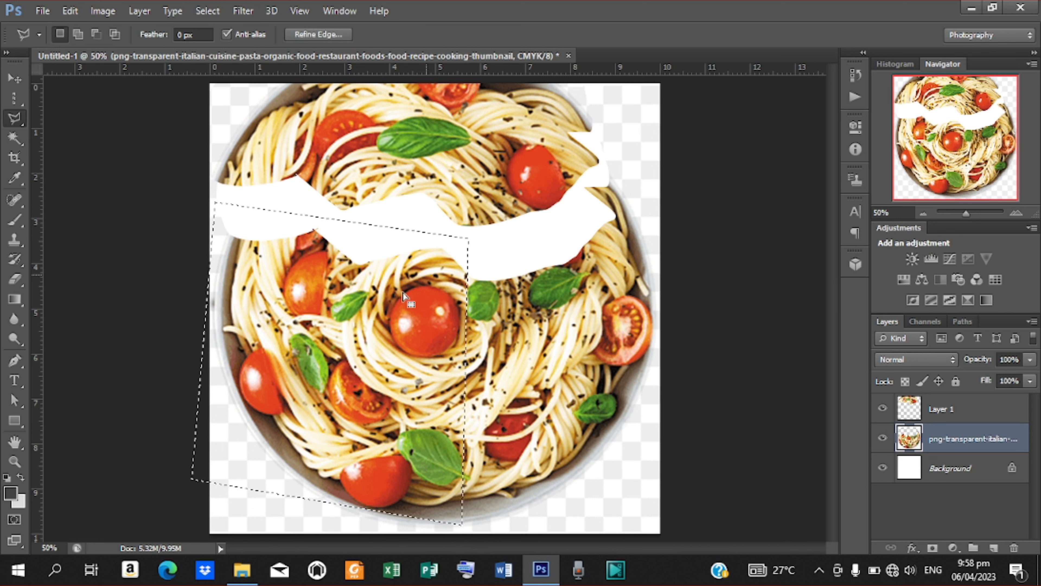
{"action": "right_click", "coordinate": [345, 333]}
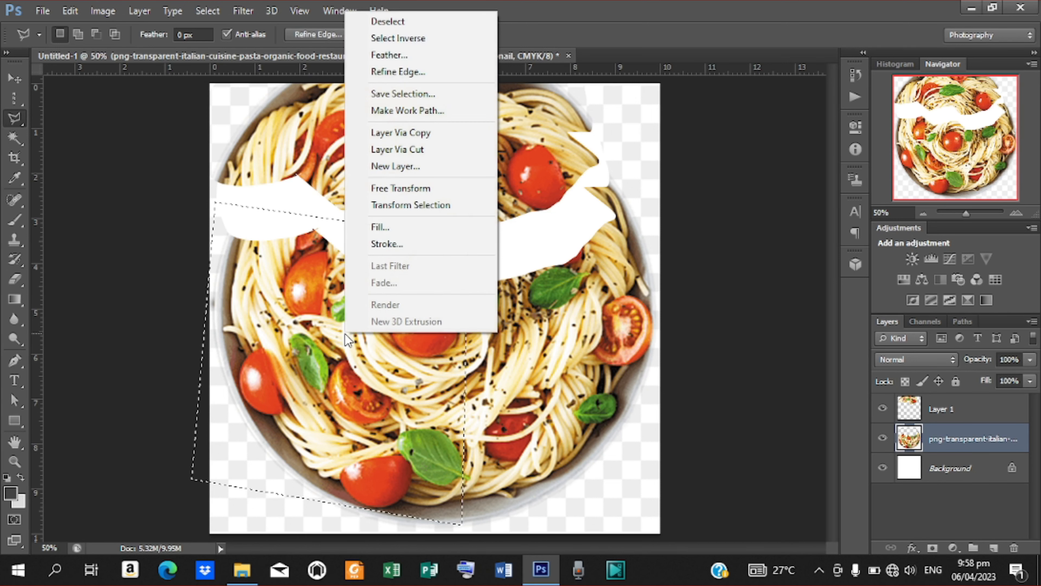
Cut the polygonal selection over the lower-left pasta to a new layer and move that piece down and to the left.
{"action": "left_click", "coordinate": [427, 145]}
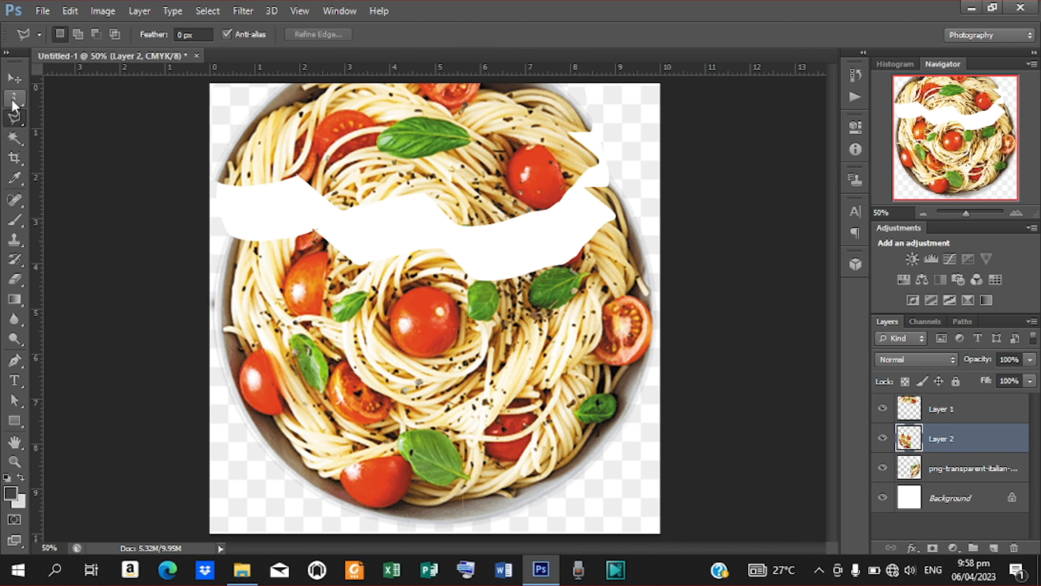
{"action": "left_click", "coordinate": [13, 79]}
{"action": "left_click_drag", "start_coordinate": [371, 337], "coordinate": [288, 355]}
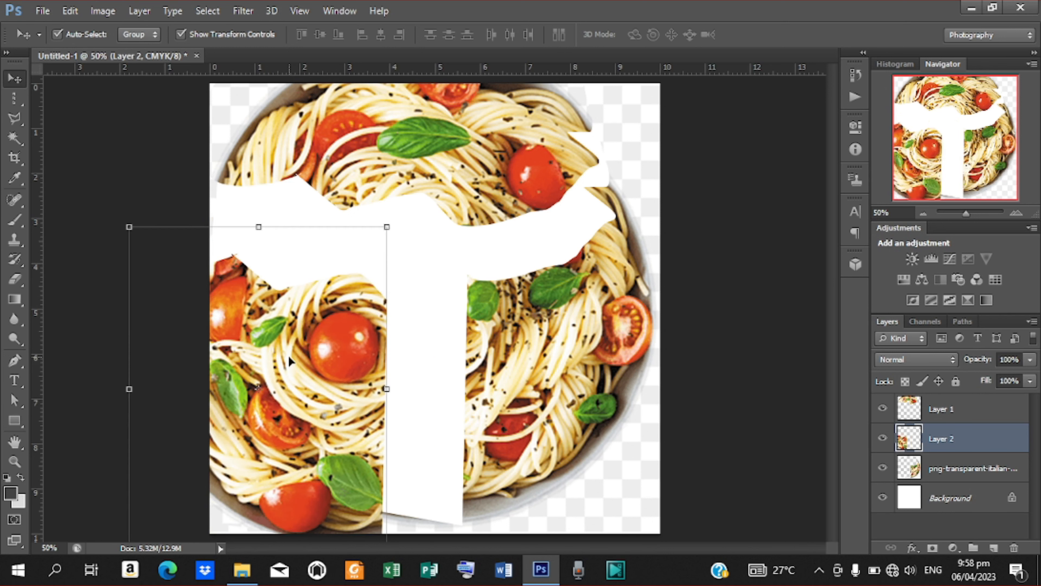
Outline the remaining lower-right part of the bowl with the Magnetic Lasso tool to select it.
{"action": "left_click", "coordinate": [15, 120]}
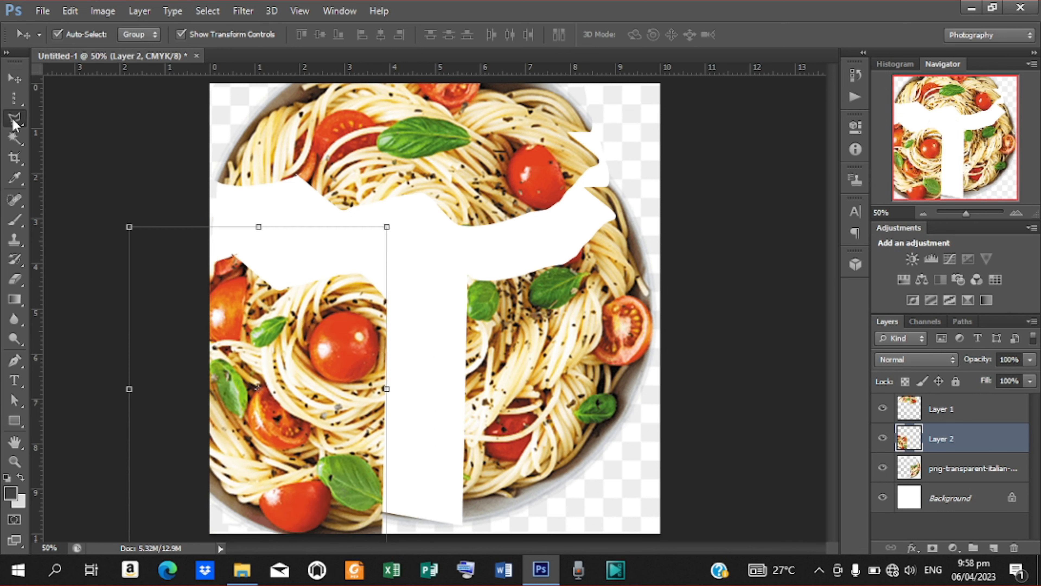
{"action": "right_click", "coordinate": [14, 120]}
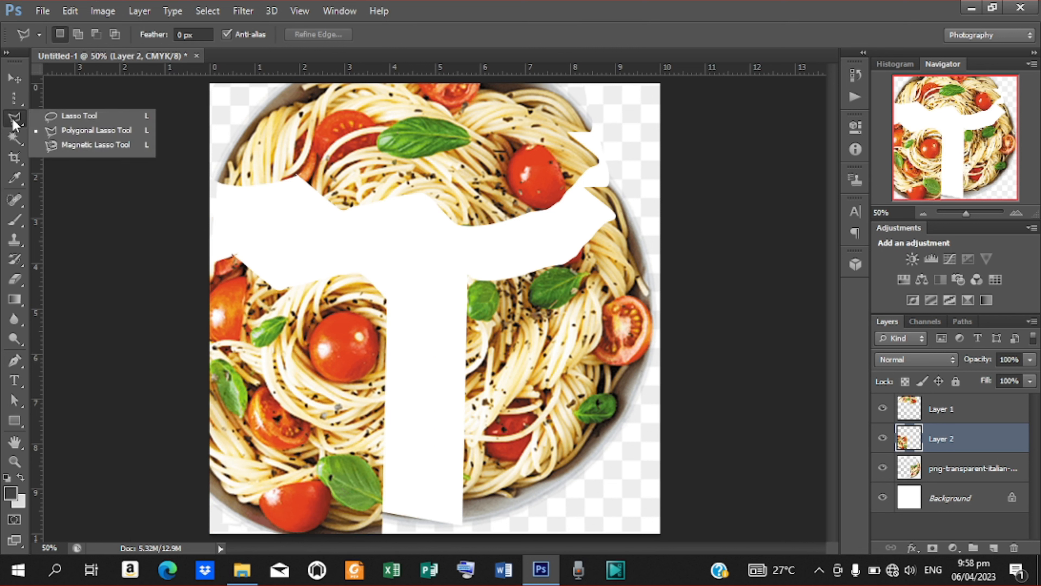
{"action": "left_click", "coordinate": [95, 145]}
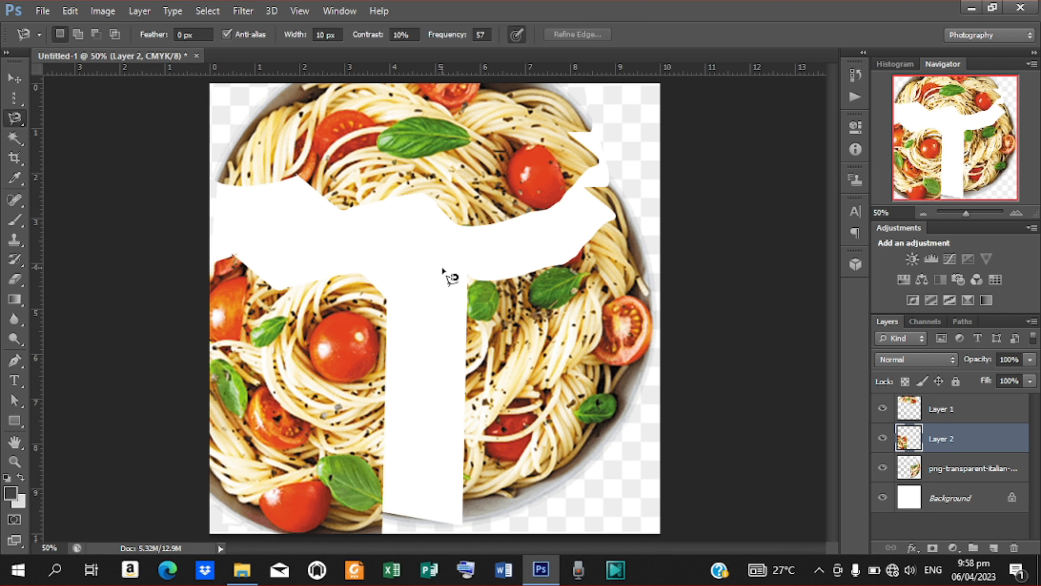
{"action": "left_click", "coordinate": [462, 244]}
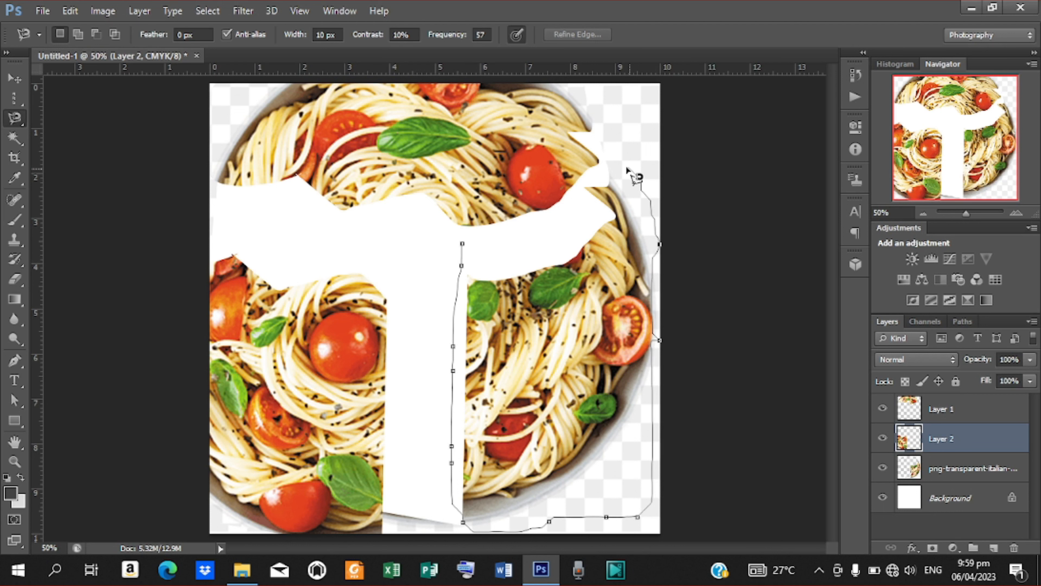
{"action": "left_click", "coordinate": [465, 245]}
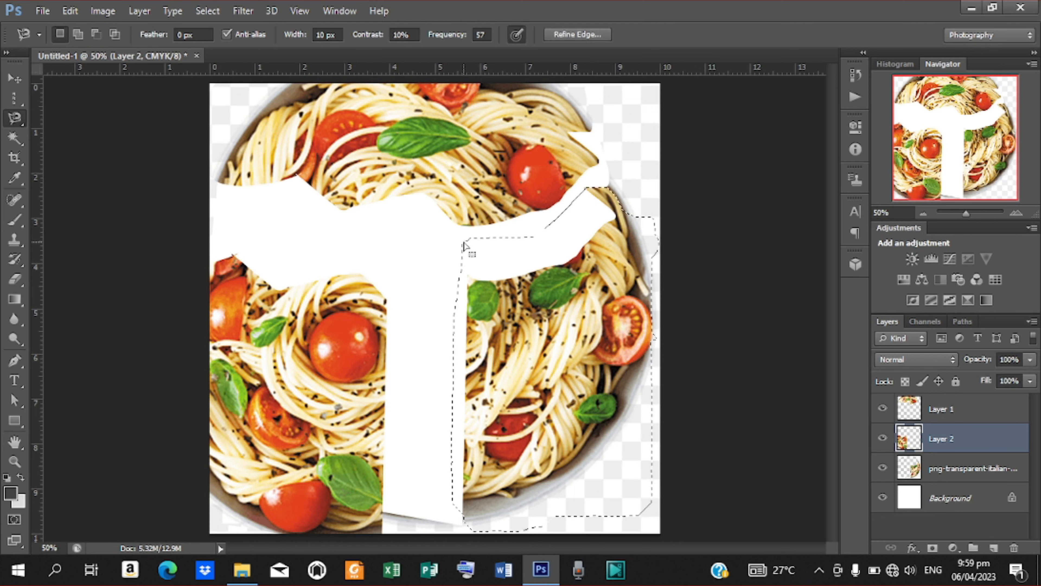
Cut the selected lower-right area out of the original pasta image layer onto a new layer.
{"action": "right_click", "coordinate": [553, 319]}
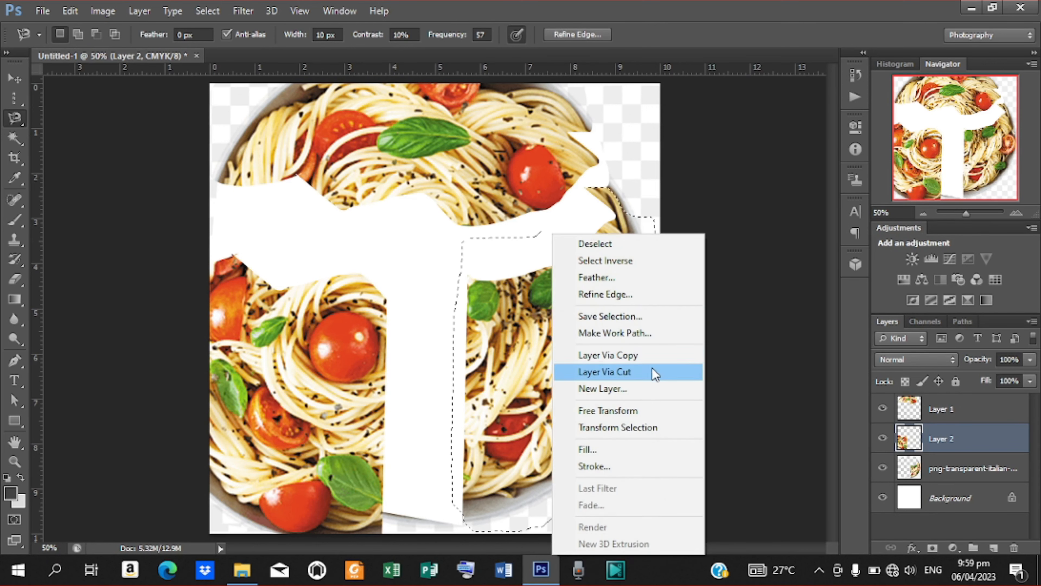
{"action": "left_click", "coordinate": [638, 372]}
{"action": "left_click", "coordinate": [510, 226]}
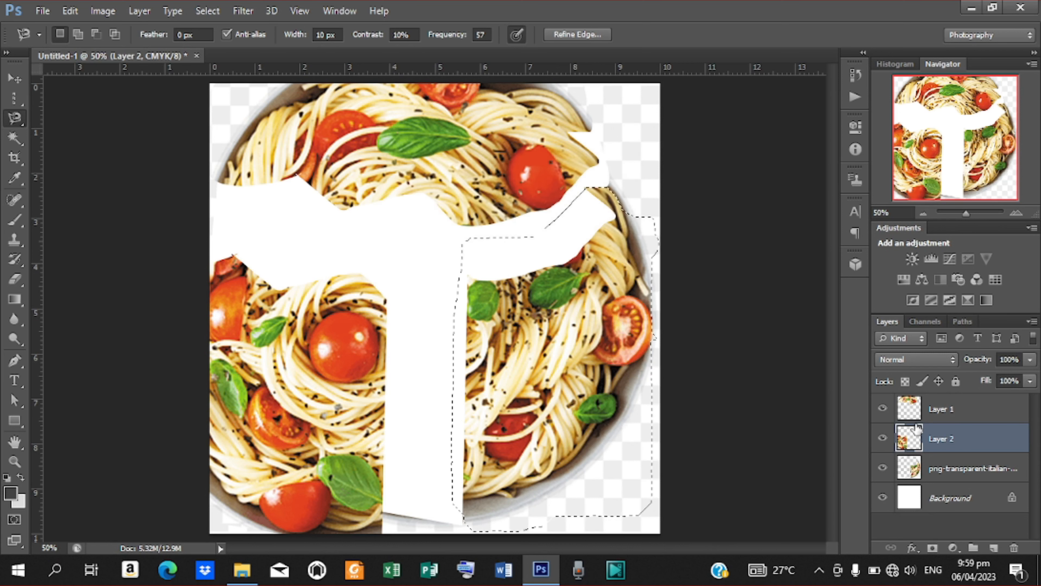
{"action": "left_click", "coordinate": [962, 470]}
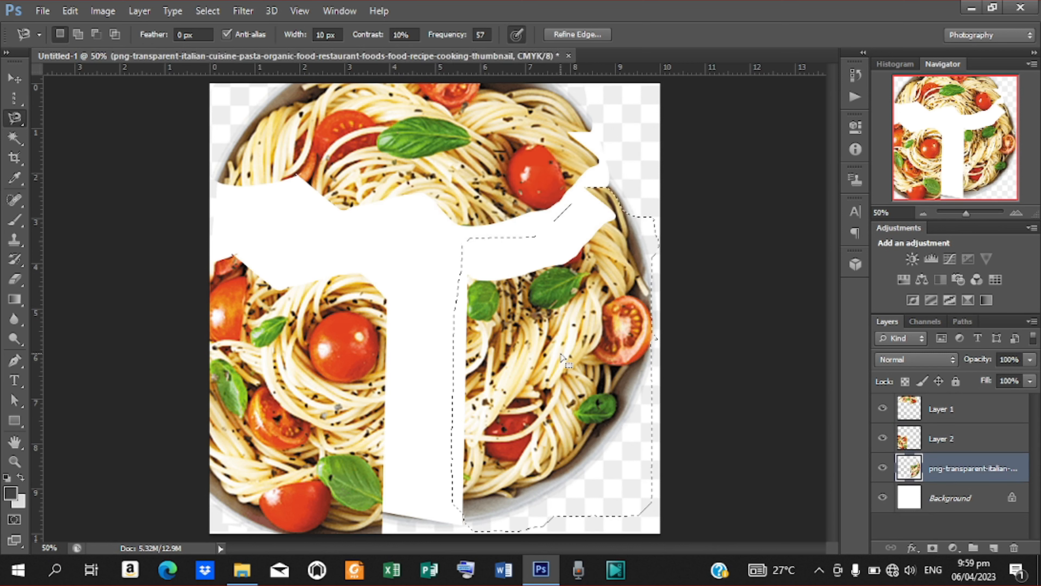
{"action": "right_click", "coordinate": [562, 356]}
{"action": "left_click", "coordinate": [615, 170]}
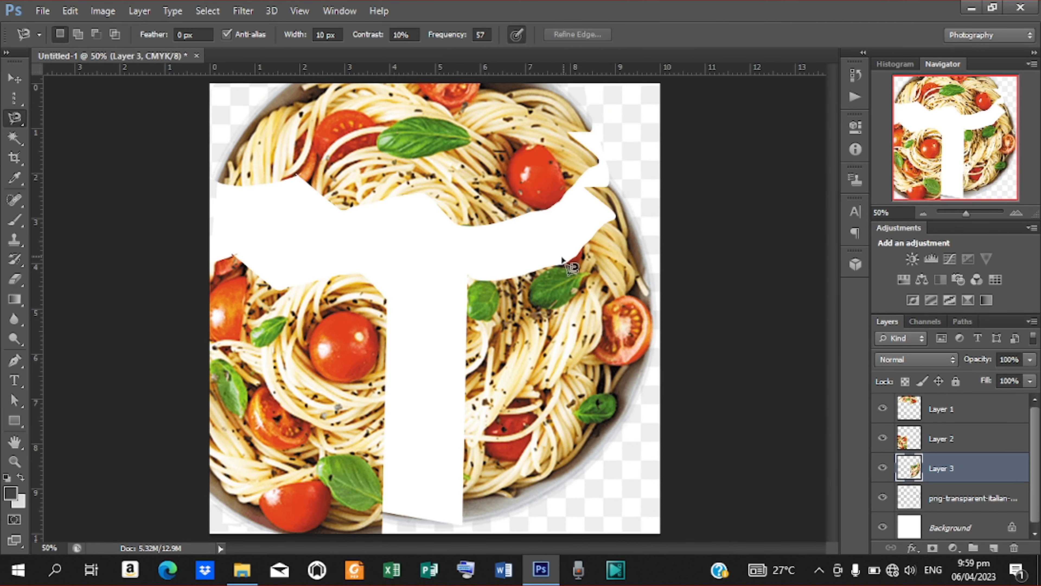
Move the lower-right, upper and lower-left pasta pieces apart to widen the white gaps between them.
{"action": "left_click", "coordinate": [14, 78]}
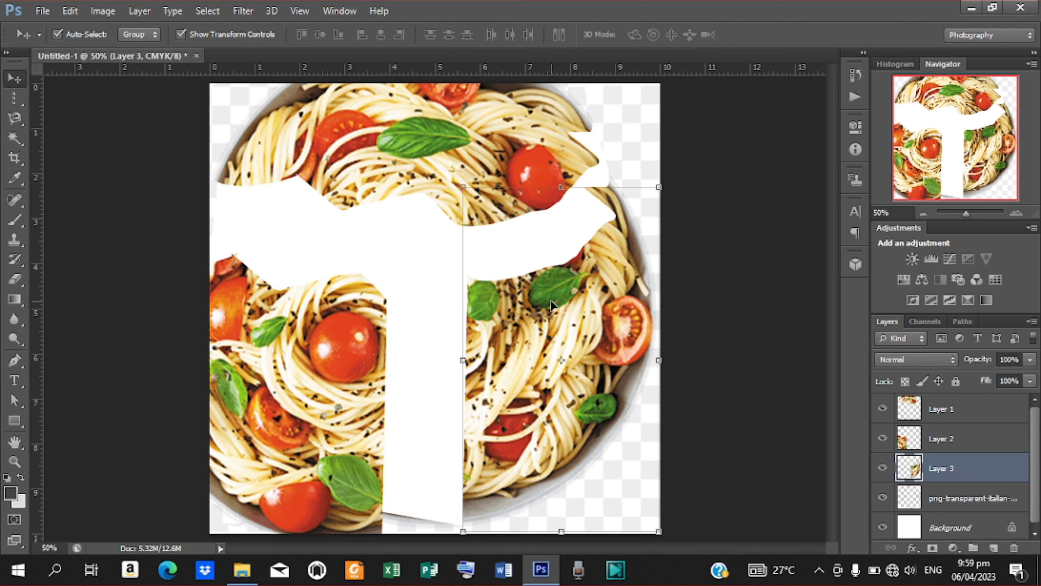
{"action": "left_click_drag", "start_coordinate": [550, 300], "coordinate": [598, 382]}
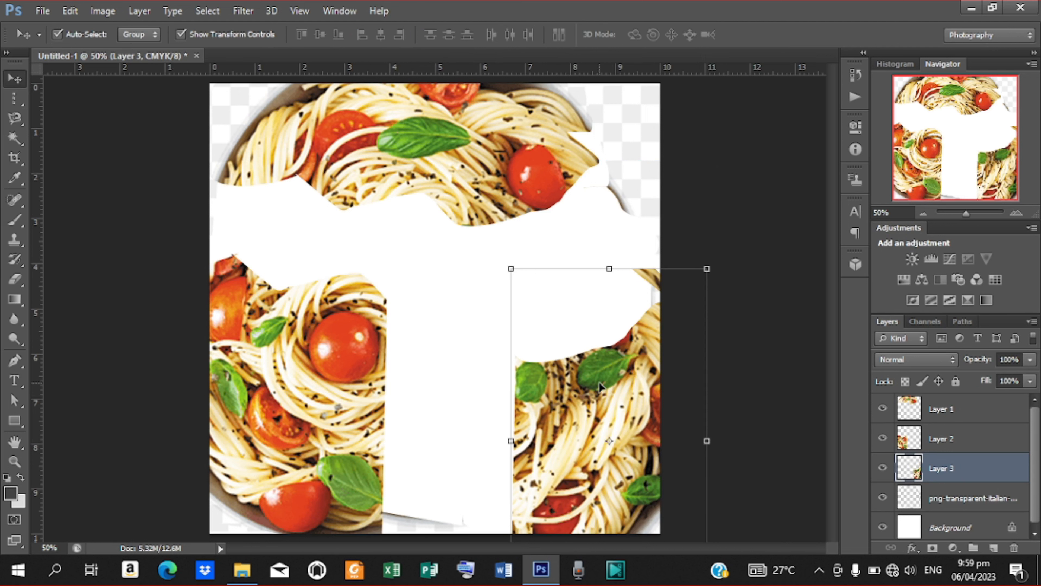
{"action": "left_click_drag", "start_coordinate": [600, 151], "coordinate": [669, 140]}
{"action": "mouse_move", "coordinate": [307, 342]}
{"action": "left_mouse_down"}
{"action": "mouse_move", "coordinate": [210, 453]}
{"action": "mouse_move", "coordinate": [303, 355]}
{"action": "left_mouse_up"}
{"action": "left_click_drag", "start_coordinate": [574, 415], "coordinate": [565, 438]}
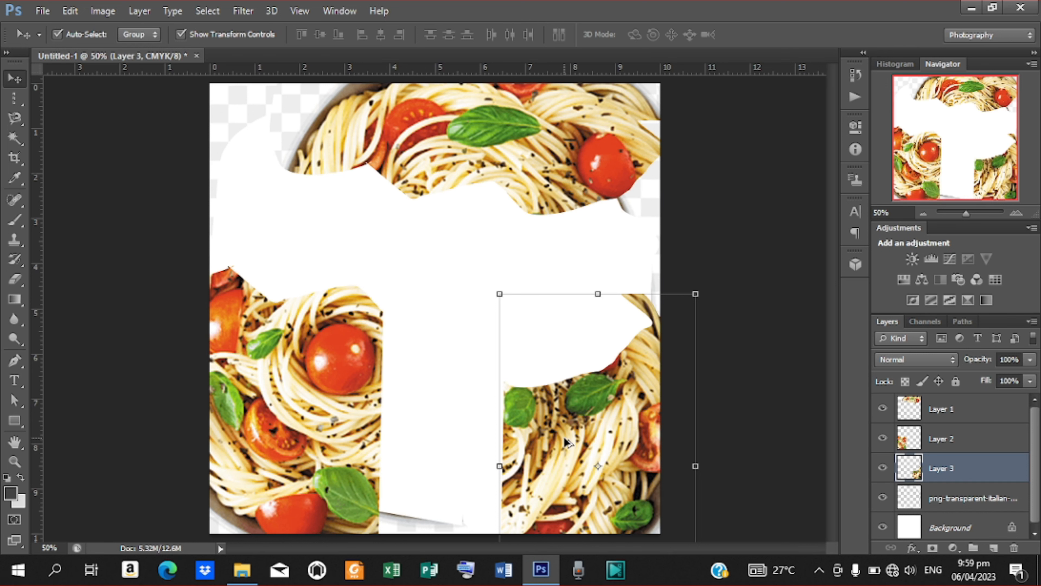
Undo all the lasso cuts and piece moves back to the single, uncut pasta image layer.
{"action": "key", "text": "ctrl+alt+z"}
{"action": "key", "text": "ctrl+alt+z"}
{"action": "key", "text": "ctrl+alt+z"}
{"action": "key", "text": "ctrl+alt+z"}
{"action": "key", "text": "ctrl+alt+z"}
{"action": "key", "text": "ctrl+alt+z"}
{"action": "key", "text": "ctrl+alt+z"}
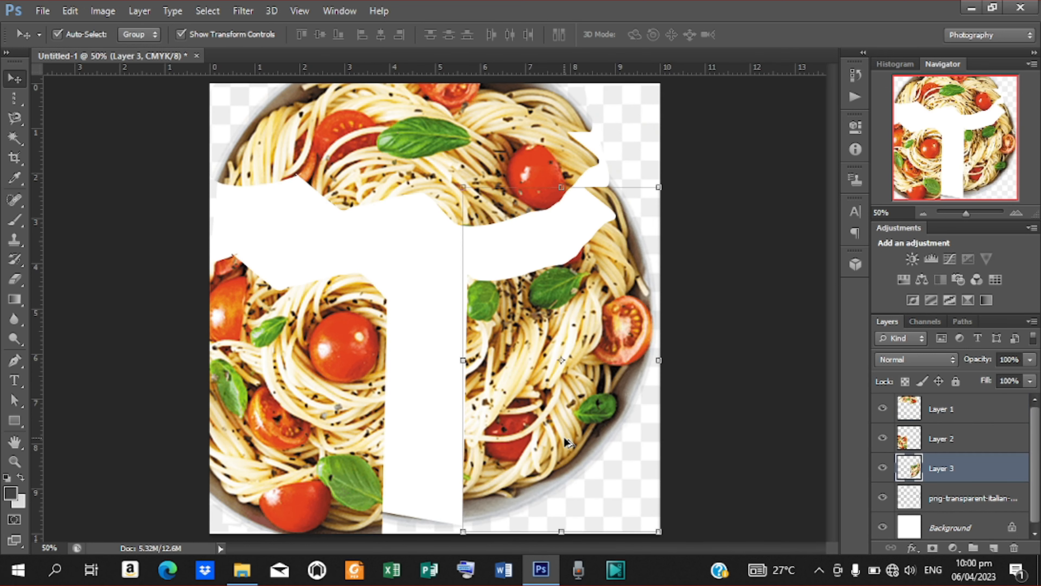
{"action": "key", "text": "ctrl+alt+z"}
{"action": "key", "text": "ctrl+alt+z"}
{"action": "key", "text": "ctrl+alt+z"}
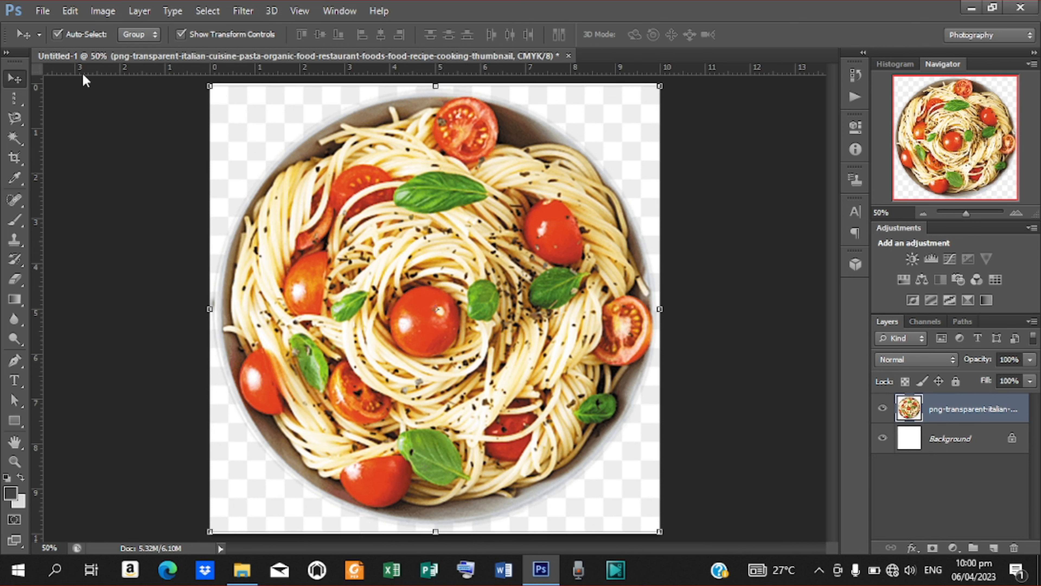
Select a small patch of the checkered background beside the bowl's upper-left rim with the Quick Selection tool.
{"action": "left_click", "coordinate": [18, 140]}
{"action": "right_click", "coordinate": [18, 140]}
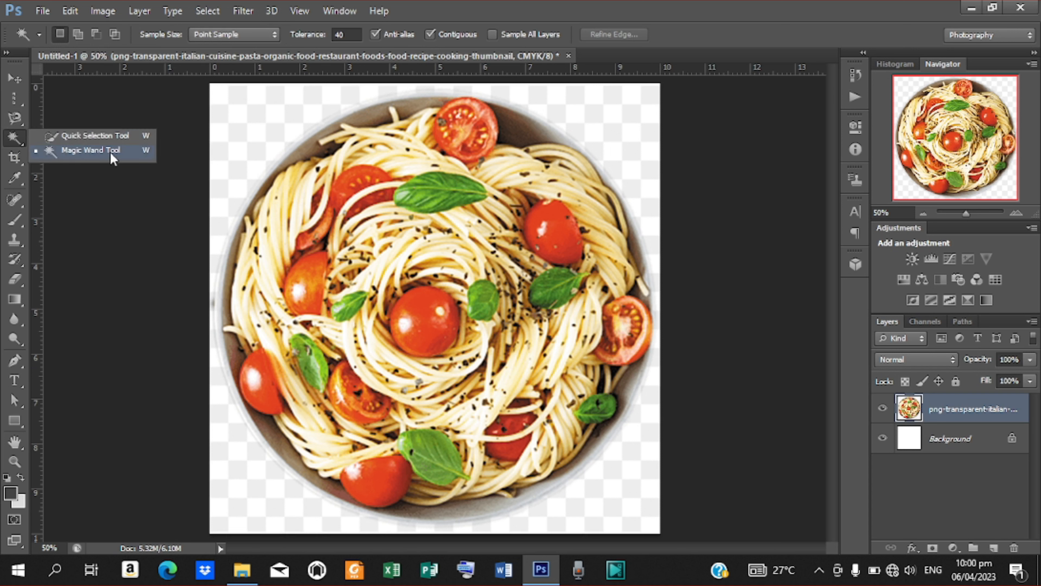
{"action": "left_click", "coordinate": [103, 137]}
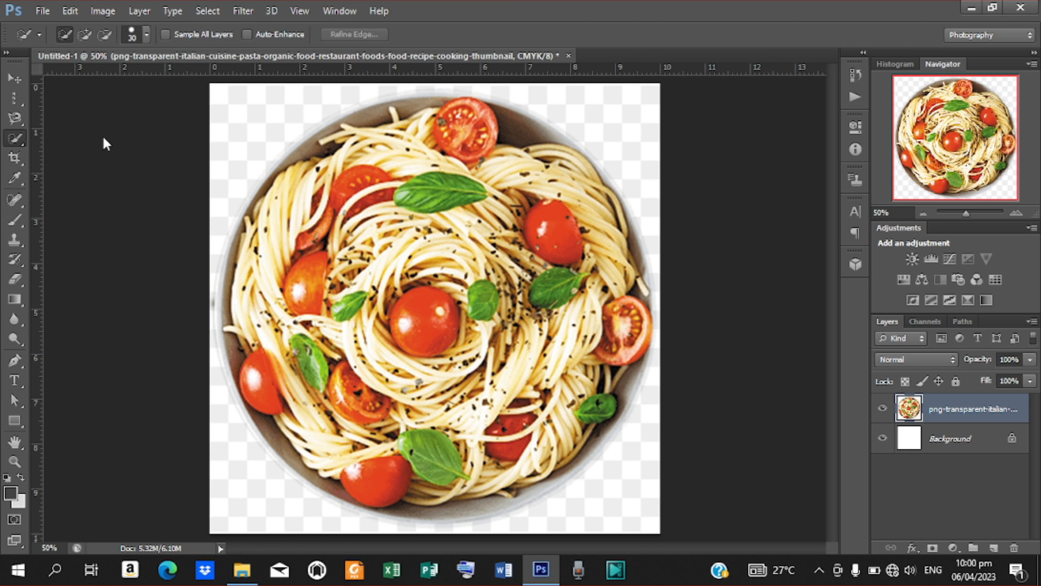
{"action": "left_click", "coordinate": [250, 181]}
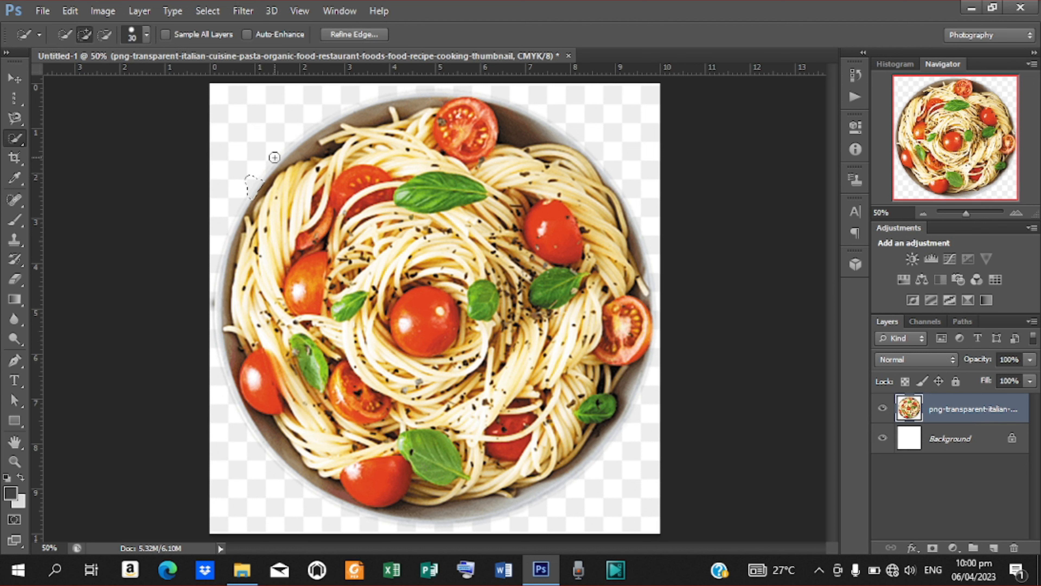
Enlarge the Quick Selection brush to size 1200 so it spans the whole bowl.
{"action": "key", "text": "]"}
{"action": "key", "text": "bracketright"}
{"action": "key", "text": "bracketright"}
{"action": "key", "text": "bracketright"}
{"action": "key", "text": "bracketright"}
{"action": "key", "text": "bracketright"}
{"action": "key", "text": "bracketright"}
{"action": "key", "text": "bracketright"}
{"action": "key", "text": "bracketright"}
{"action": "key", "text": "bracketright"}
{"action": "key", "text": "bracketright"}
{"action": "key", "text": "bracketright"}
{"action": "key", "text": "bracketright"}
{"action": "key", "text": "bracketright"}
{"action": "key", "text": "bracketright"}
{"action": "key", "text": "bracketright"}
{"action": "key", "text": "bracketright"}
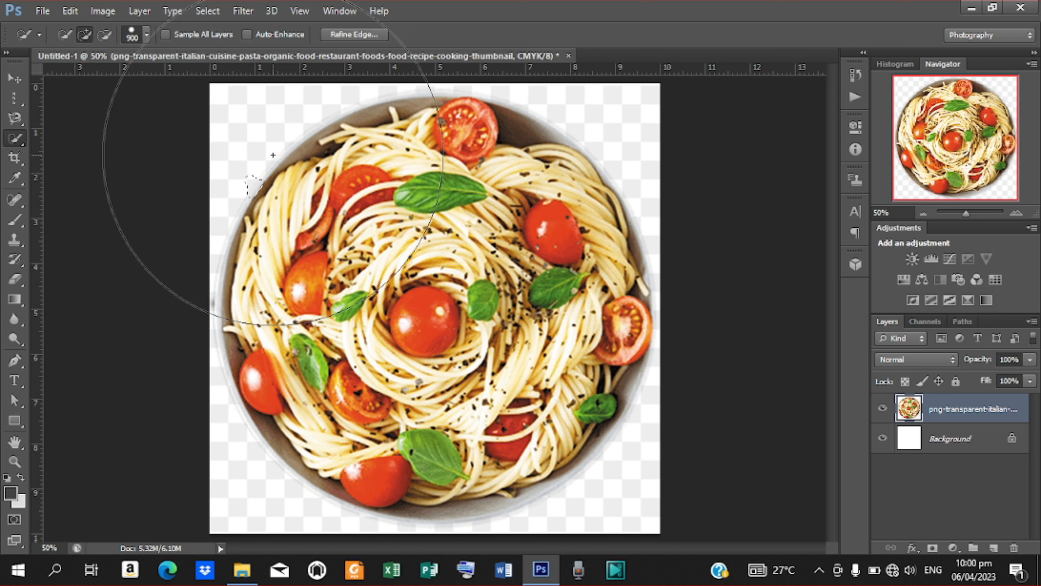
{"action": "key", "text": "bracketright"}
{"action": "key", "text": "bracketright"}
{"action": "key", "text": "bracketright"}
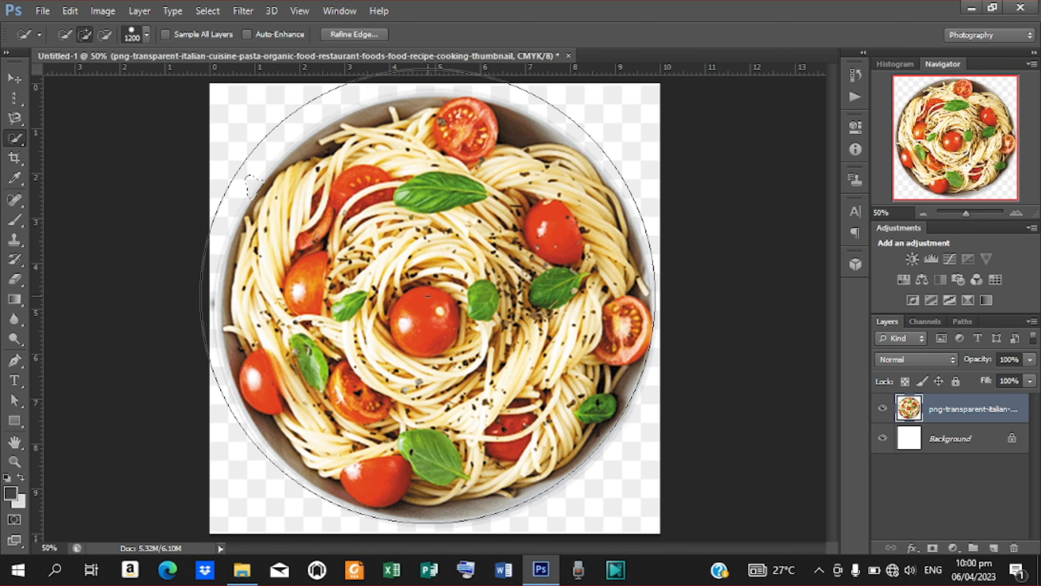
{"action": "key", "text": "bracketleft"}
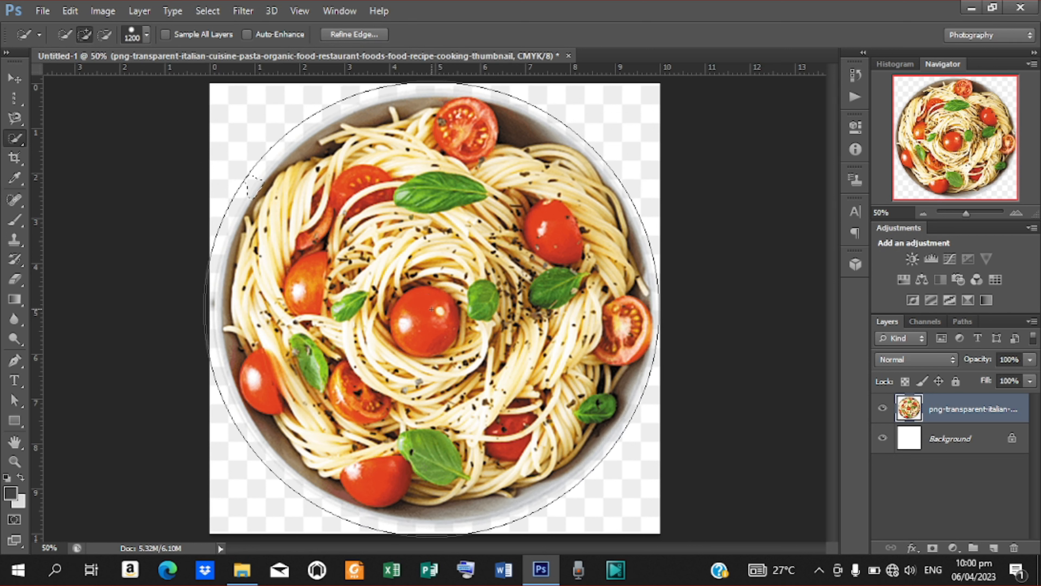
Extend the selection over the entire pasta image and cut it to a new layer.
{"action": "left_click", "coordinate": [431, 308]}
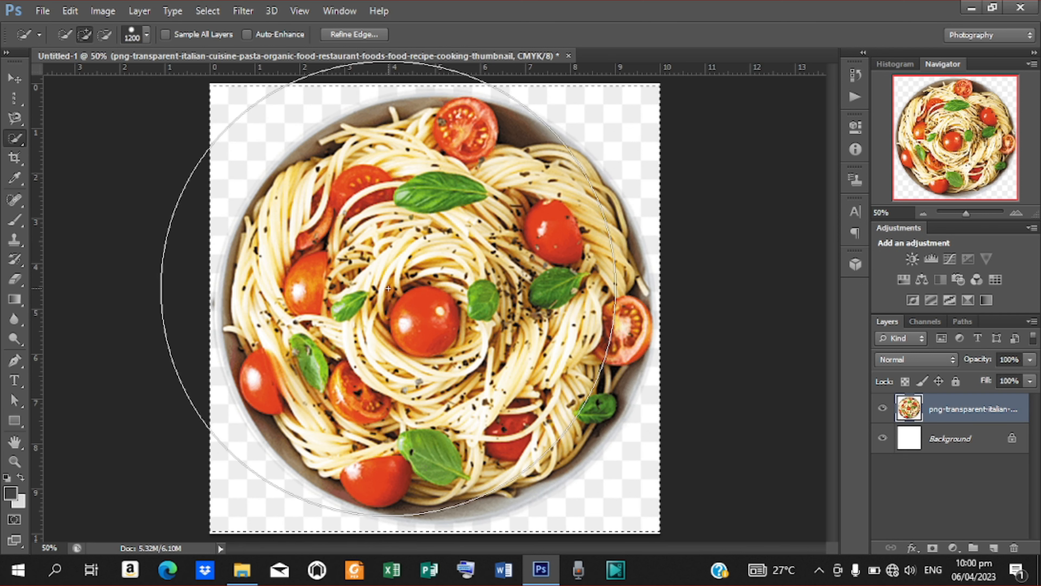
{"action": "right_click", "coordinate": [245, 114]}
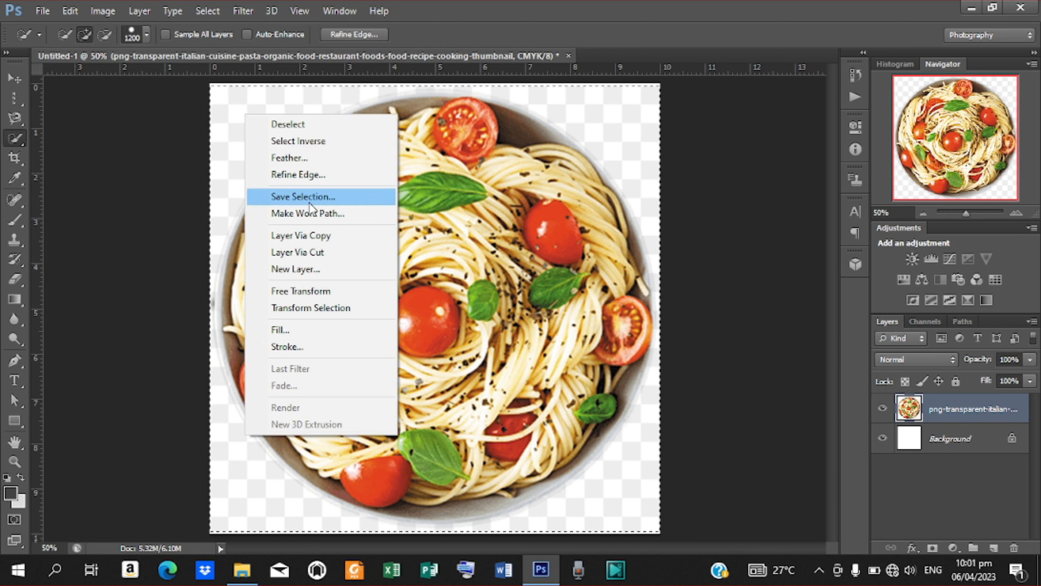
{"action": "left_click", "coordinate": [313, 252]}
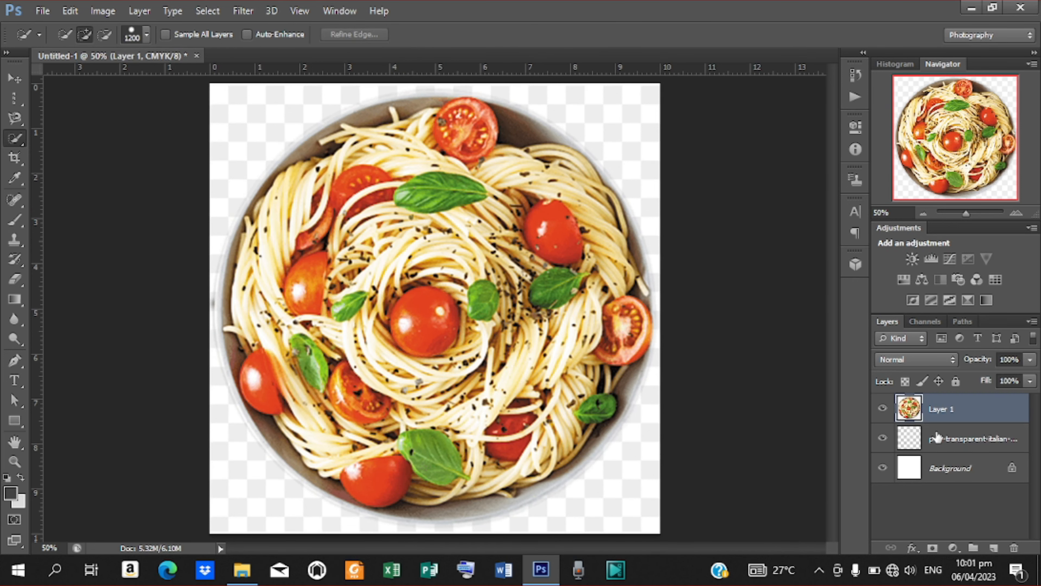
Make the cut pasta layer active and move its image around, ending toward the lower-right part of the canvas.
{"action": "mouse_move", "coordinate": [942, 438]}
{"action": "left_mouse_down"}
{"action": "mouse_move", "coordinate": [945, 398]}
{"action": "mouse_move", "coordinate": [944, 429]}
{"action": "left_mouse_up"}
{"action": "left_click", "coordinate": [946, 438]}
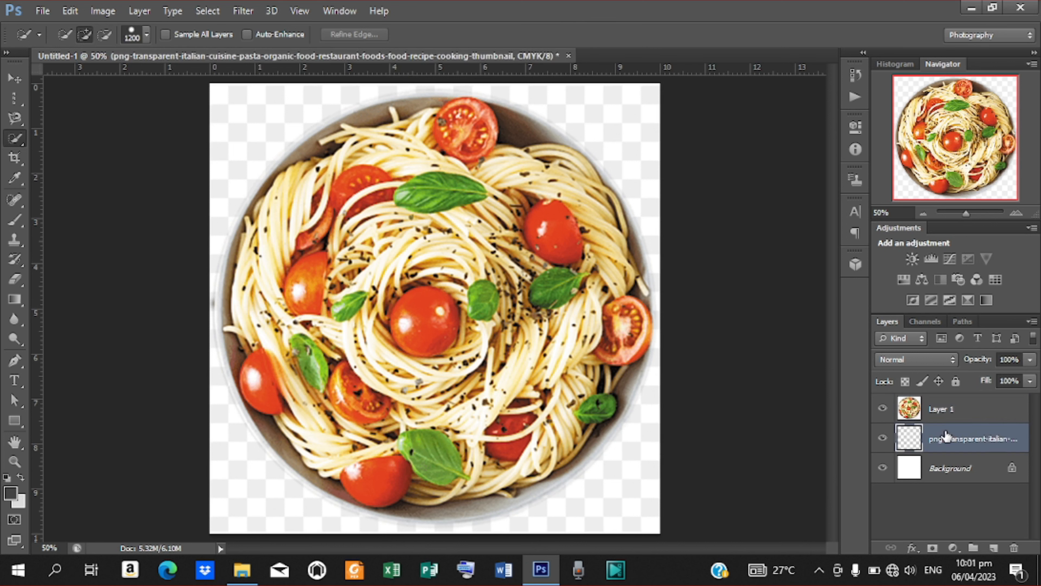
{"action": "left_click", "coordinate": [948, 408]}
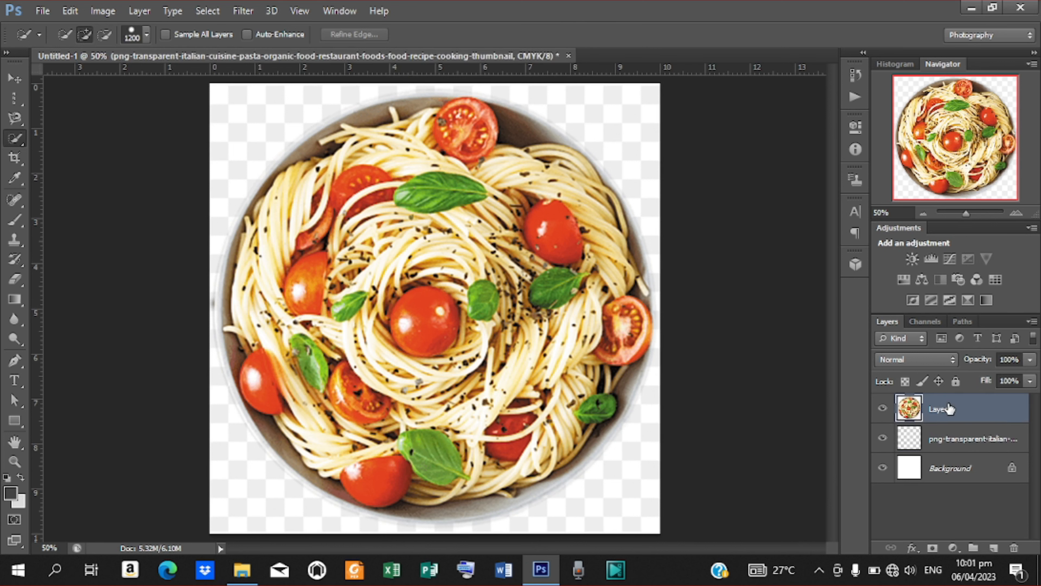
{"action": "left_click", "coordinate": [938, 441]}
{"action": "left_click", "coordinate": [936, 414]}
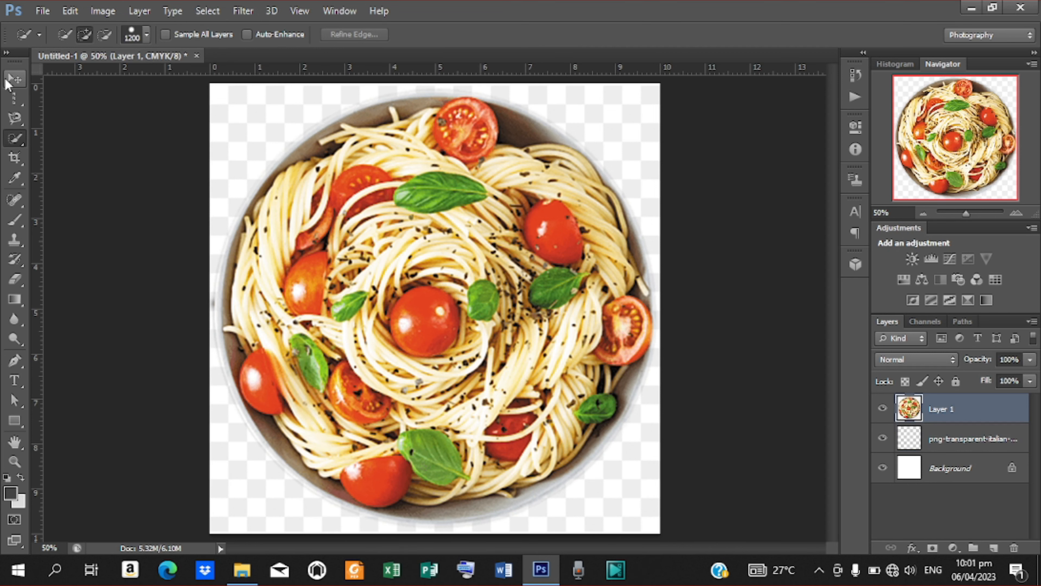
{"action": "left_click", "coordinate": [15, 78]}
{"action": "mouse_move", "coordinate": [381, 254]}
{"action": "left_mouse_down"}
{"action": "mouse_move", "coordinate": [452, 238]}
{"action": "mouse_move", "coordinate": [382, 255]}
{"action": "left_mouse_up"}
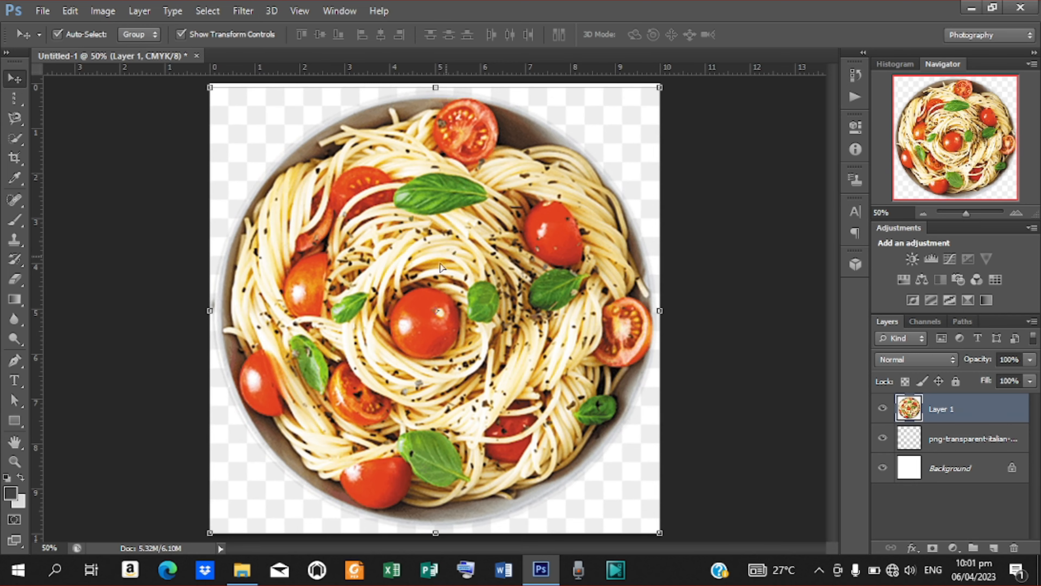
{"action": "left_click_drag", "start_coordinate": [444, 248], "coordinate": [422, 283]}
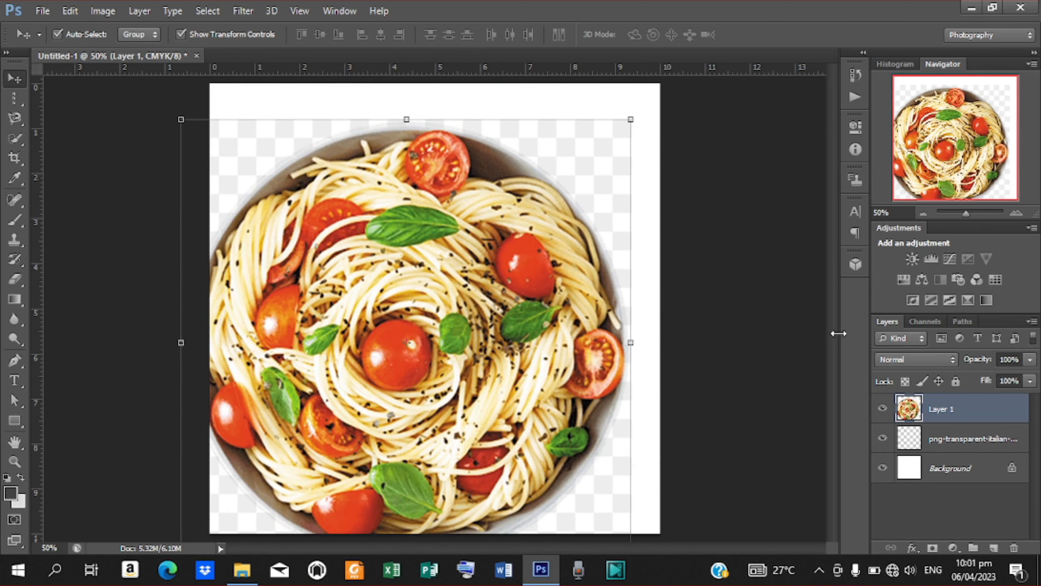
{"action": "left_click", "coordinate": [965, 435]}
{"action": "left_click_drag", "start_coordinate": [466, 332], "coordinate": [611, 382]}
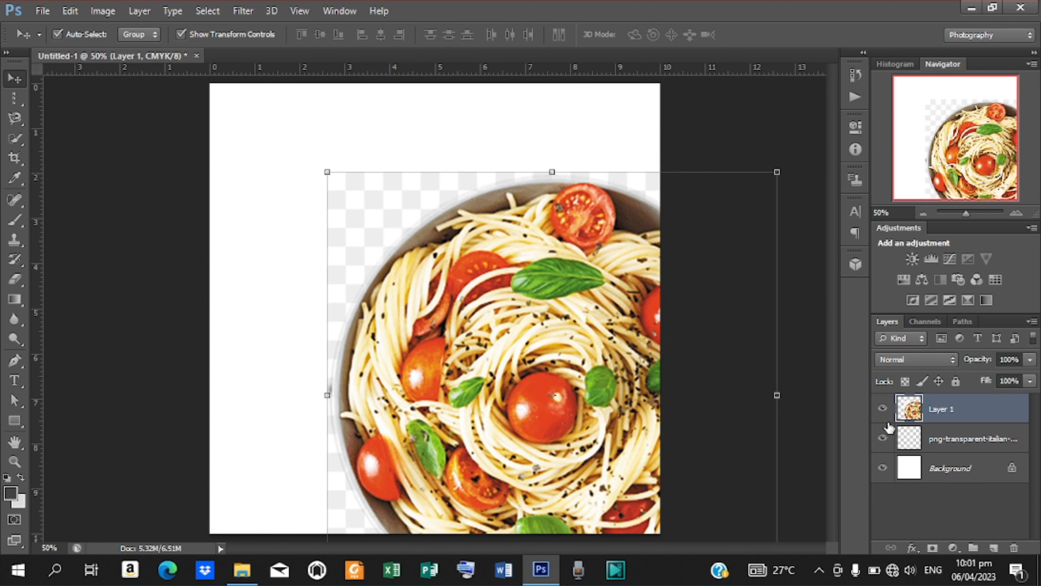
Place the emptied original layer above the cut pasta layer and align the pasta image with the canvas.
{"action": "left_click", "coordinate": [974, 445]}
{"action": "left_click_drag", "start_coordinate": [975, 445], "coordinate": [941, 402]}
{"action": "left_click_drag", "start_coordinate": [576, 390], "coordinate": [456, 301]}
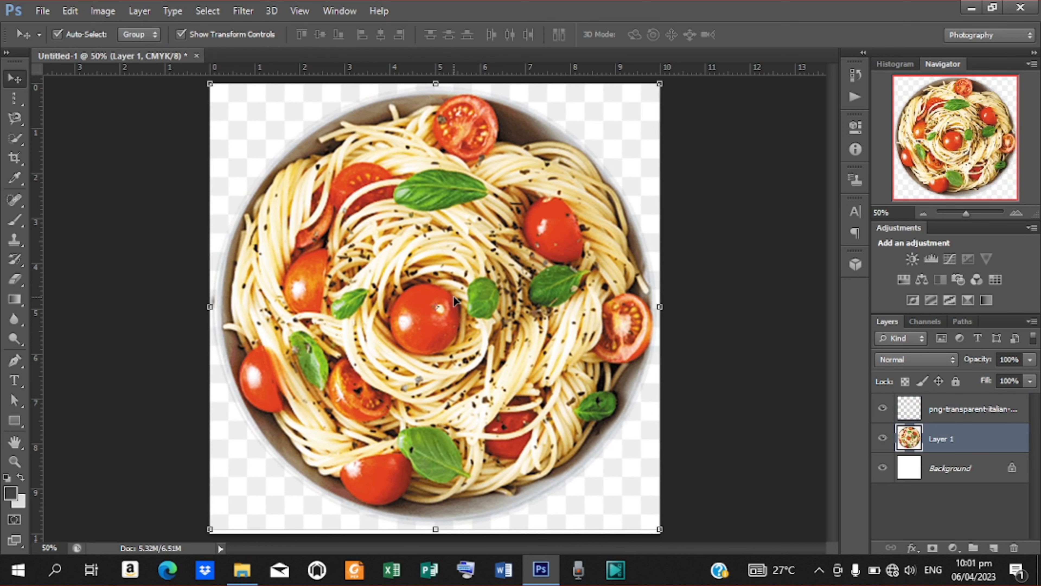
Select the checkered background around the bowl on Layer 1 with the Magic Wand tool.
{"action": "left_click", "coordinate": [16, 139]}
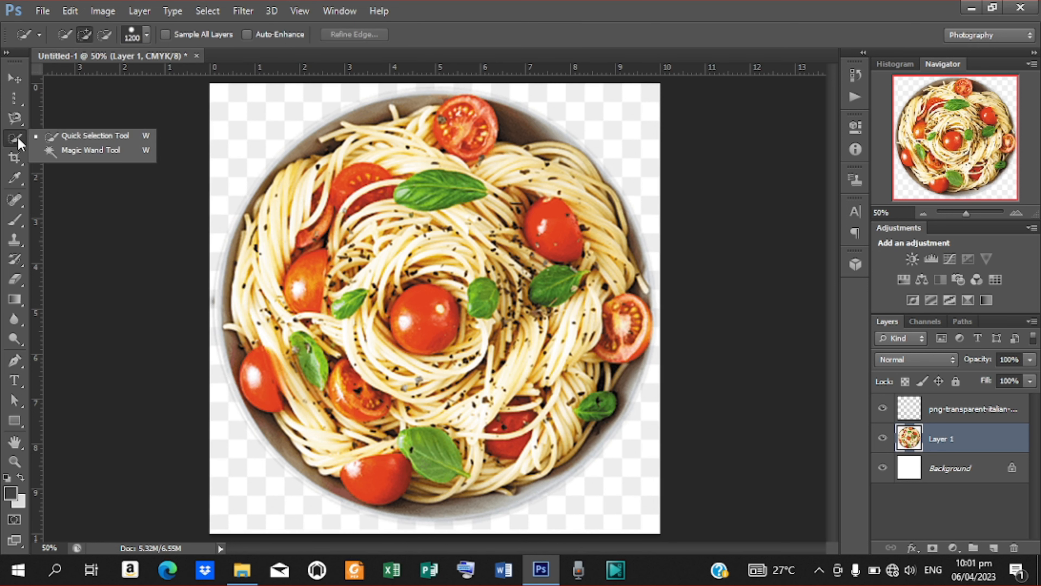
{"action": "left_click", "coordinate": [94, 150]}
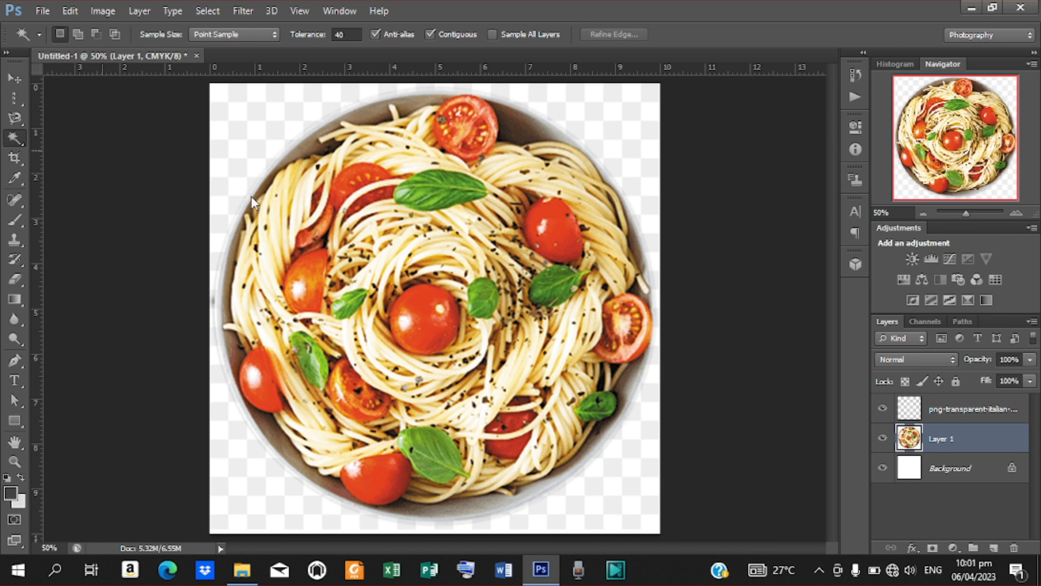
{"action": "left_click", "coordinate": [249, 178]}
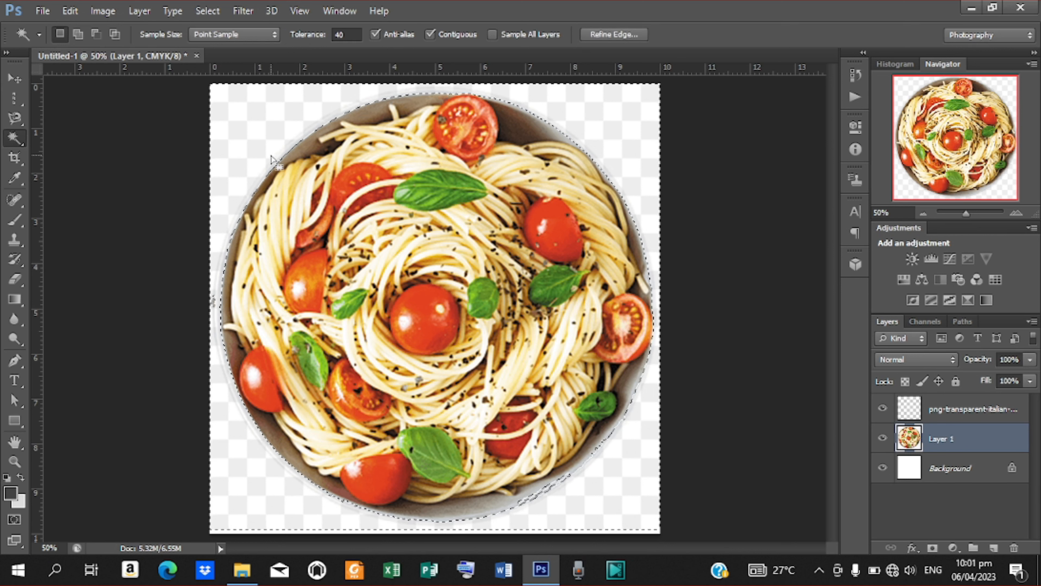
Try to clear the selected checkered background around the bowl on Layer 1, undoing the change and removing the selection.
{"action": "key", "text": "ctrl+BackSpace"}
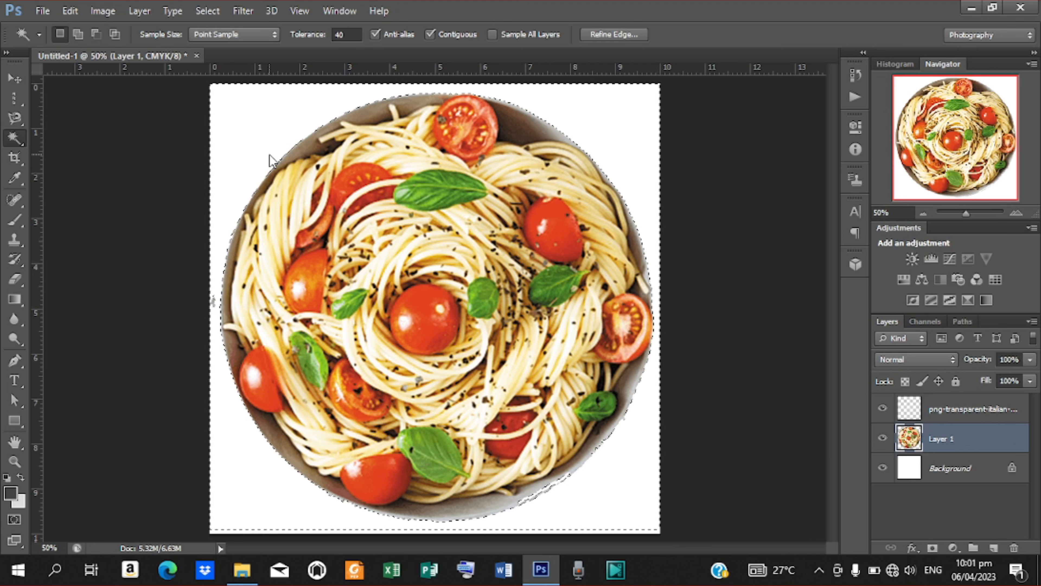
{"action": "key", "text": "ctrl+z"}
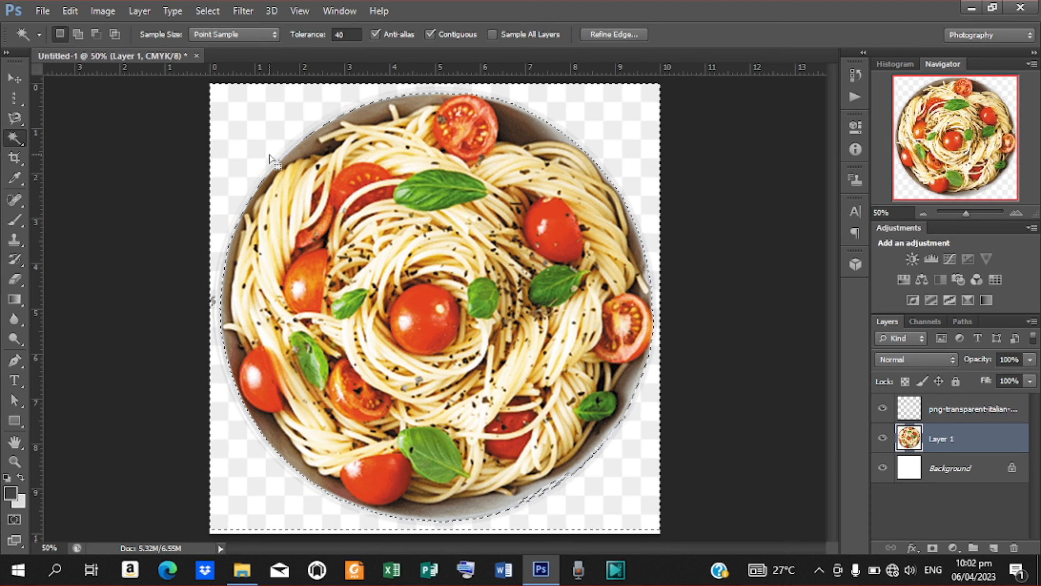
{"action": "key", "text": "ctrl+a"}
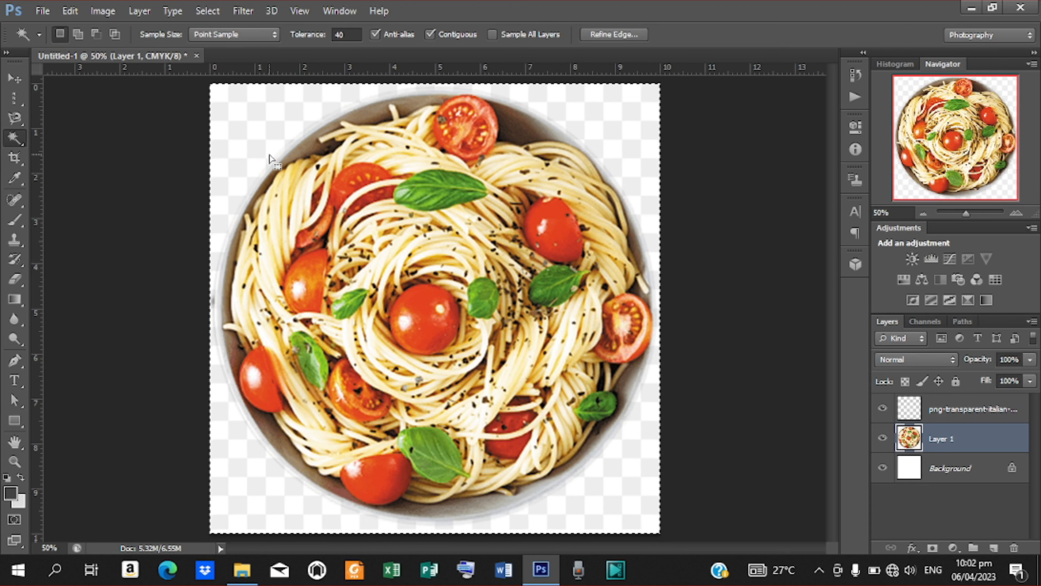
{"action": "key", "text": "ctrl+d"}
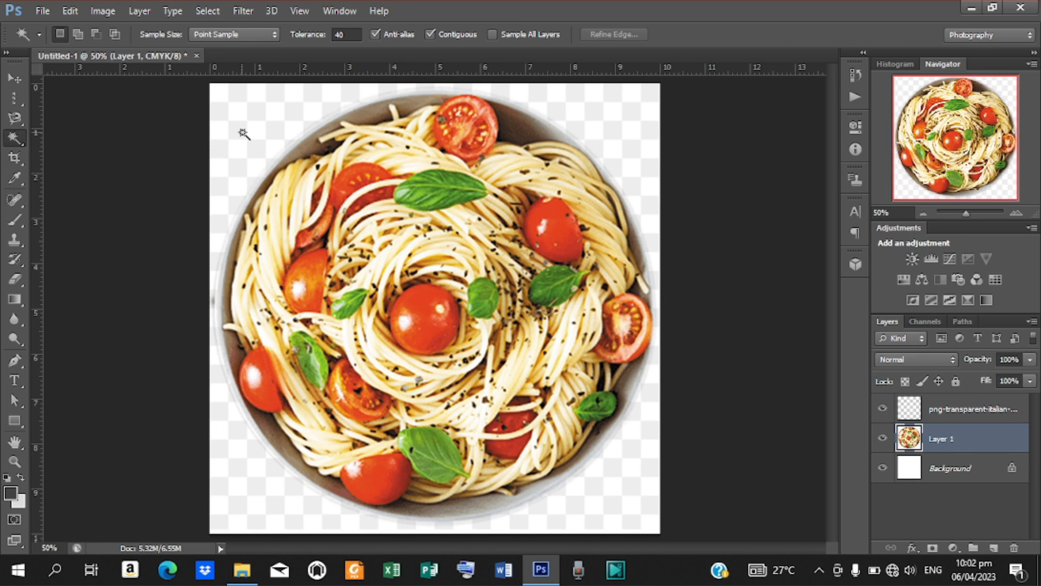
Select the checkered background around the bowl with the Magic Wand and delete it from Layer 1.
{"action": "left_click", "coordinate": [288, 139]}
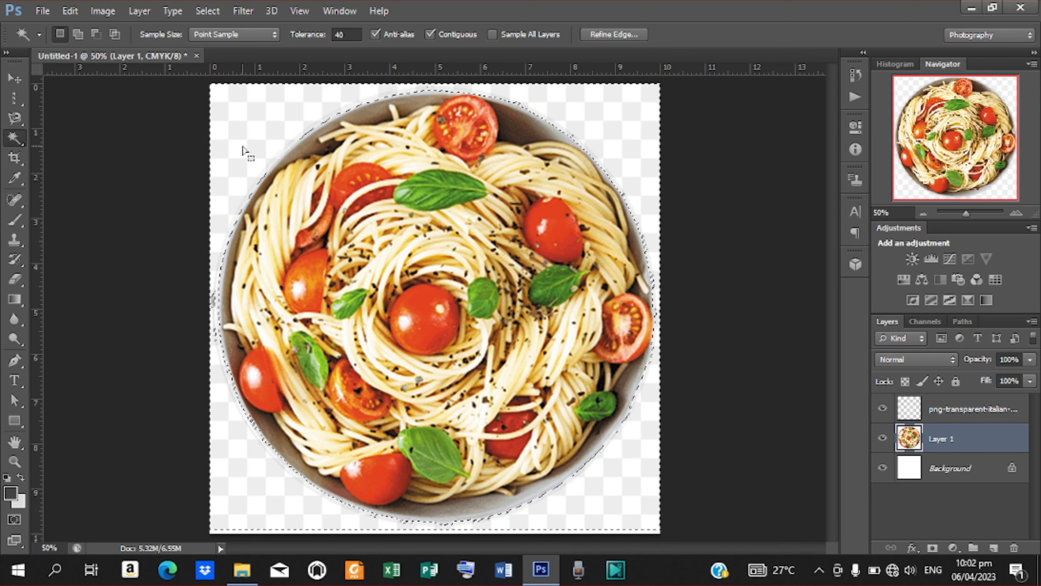
{"action": "key", "text": "Delete"}
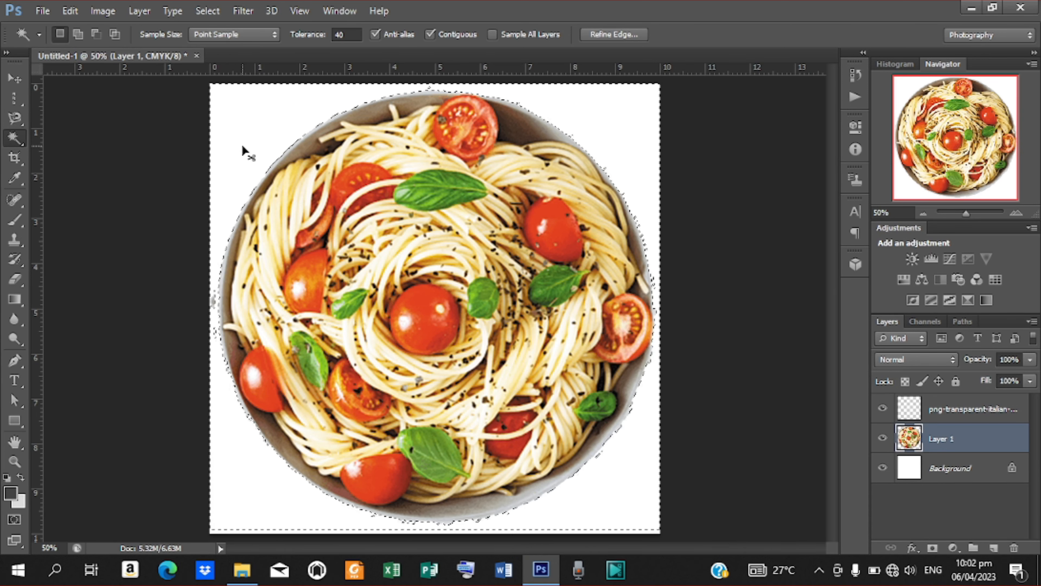
{"action": "key", "text": "ctrl+d"}
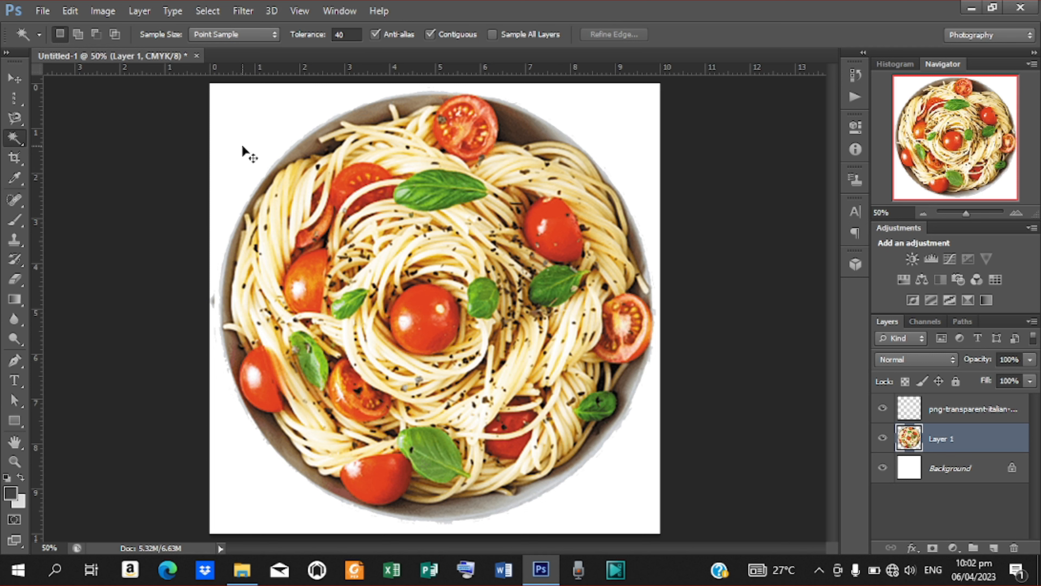
{"action": "left_click", "coordinate": [242, 146]}
{"action": "key", "text": "Delete"}
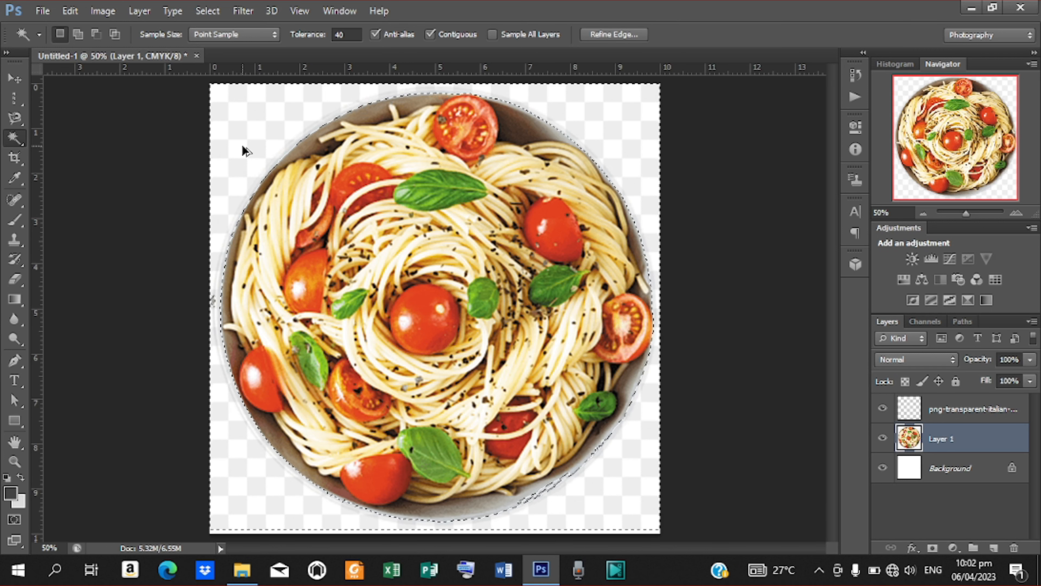
Undo all edits back through the placement of the pasta image, leaving only the blank Background layer.
{"action": "key", "text": "ctrl+alt+z"}
{"action": "key", "text": "ctrl+alt+z"}
{"action": "key", "text": "ctrl+alt+z"}
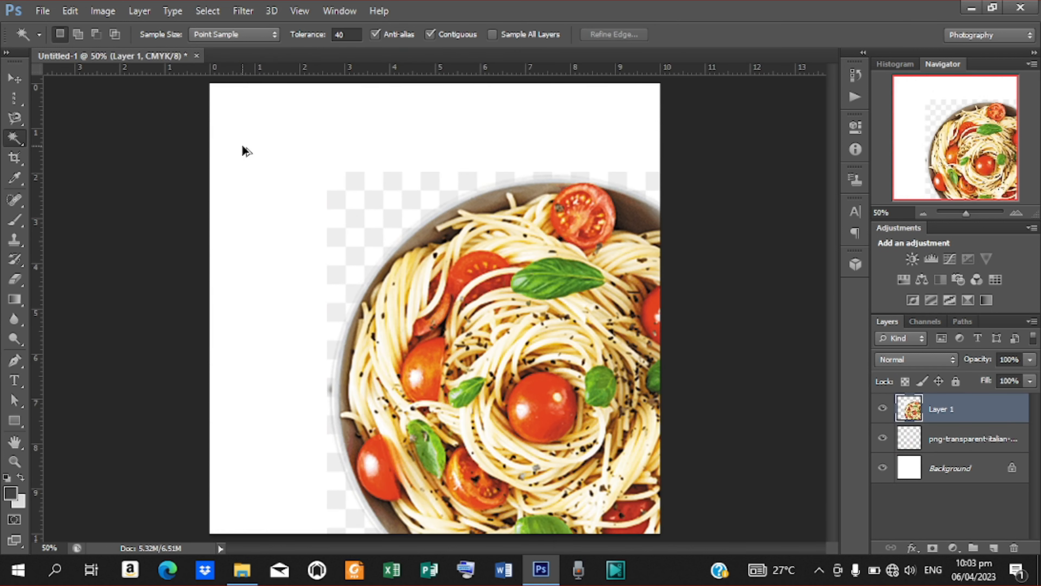
{"action": "key", "text": "ctrl+alt+z"}
{"action": "key", "text": "ctrl+alt+z"}
{"action": "key", "text": "ctrl+alt+z"}
{"action": "key", "text": "ctrl+alt+z"}
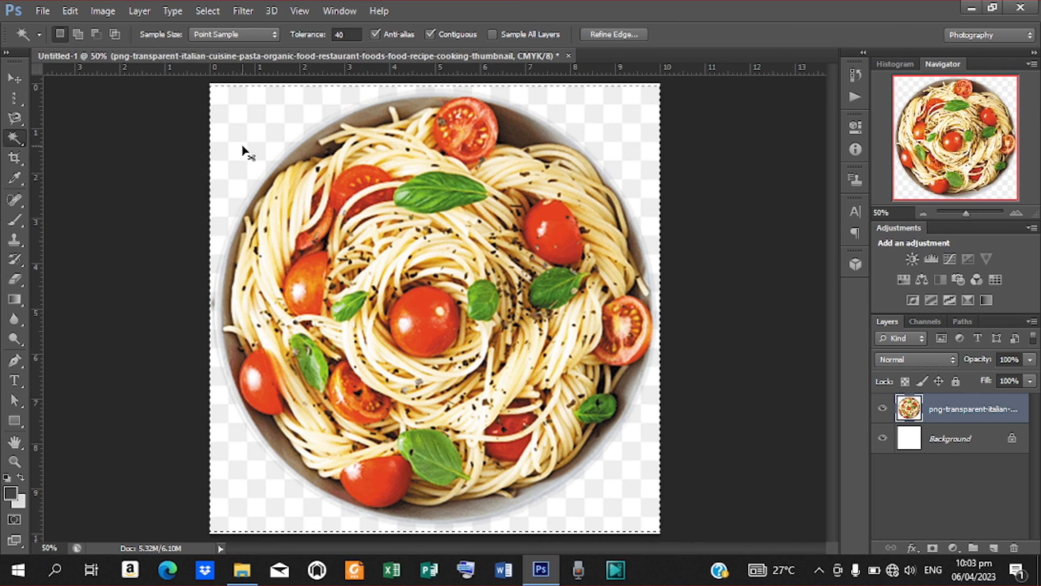
{"action": "key", "text": "ctrl+alt+z"}
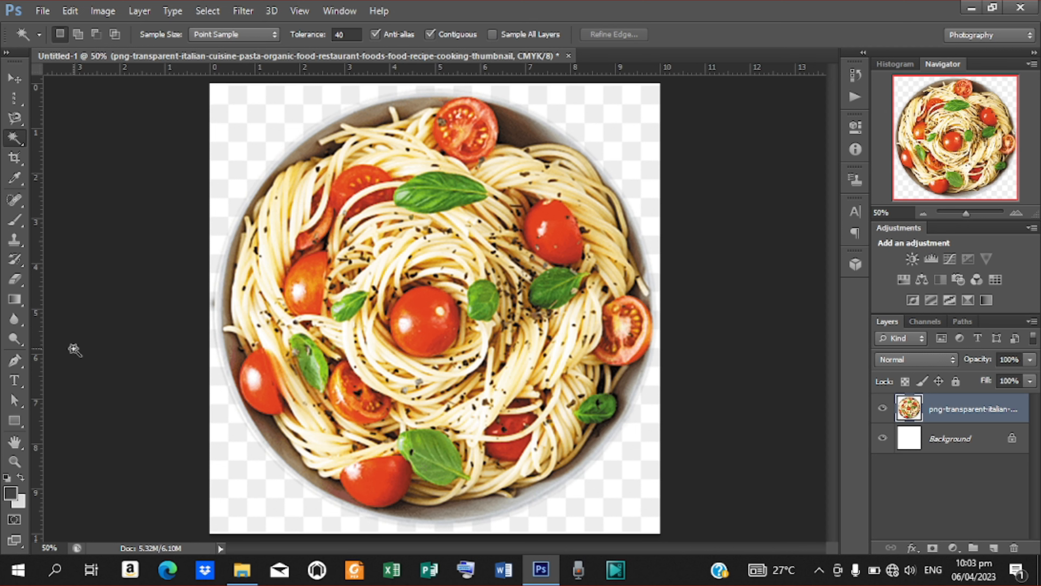
{"action": "key", "text": "ctrl+alt+z"}
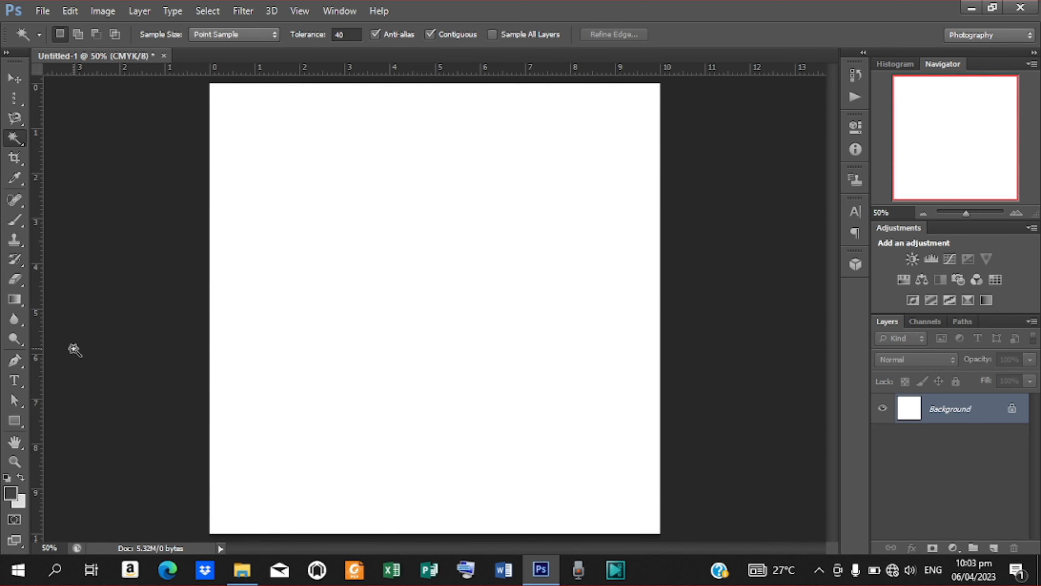
Start a new horizontal text with the Type tool in the upper-left part of the blank canvas.
{"action": "left_click", "coordinate": [14, 376]}
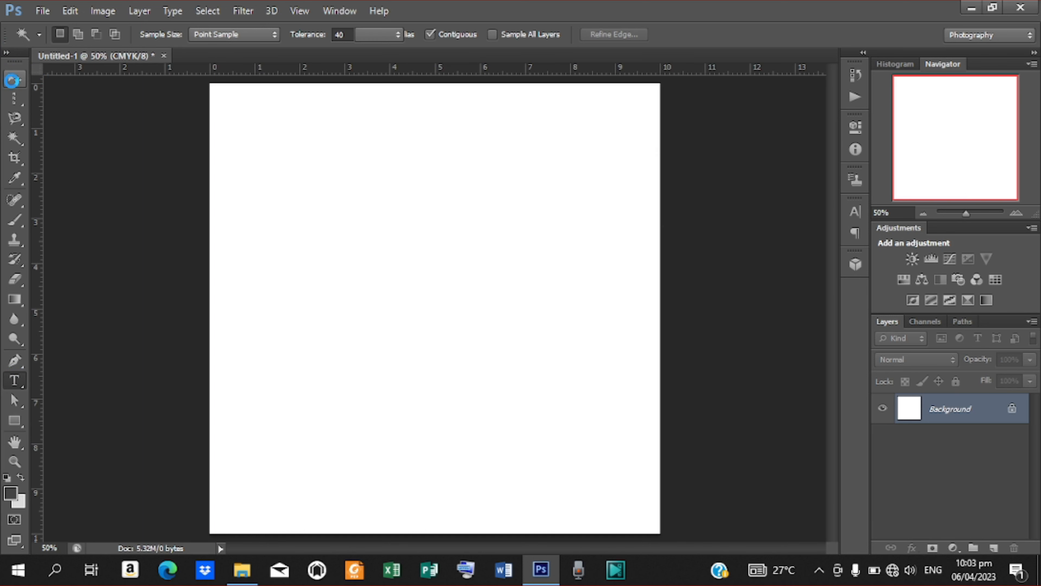
{"action": "left_click", "coordinate": [13, 78]}
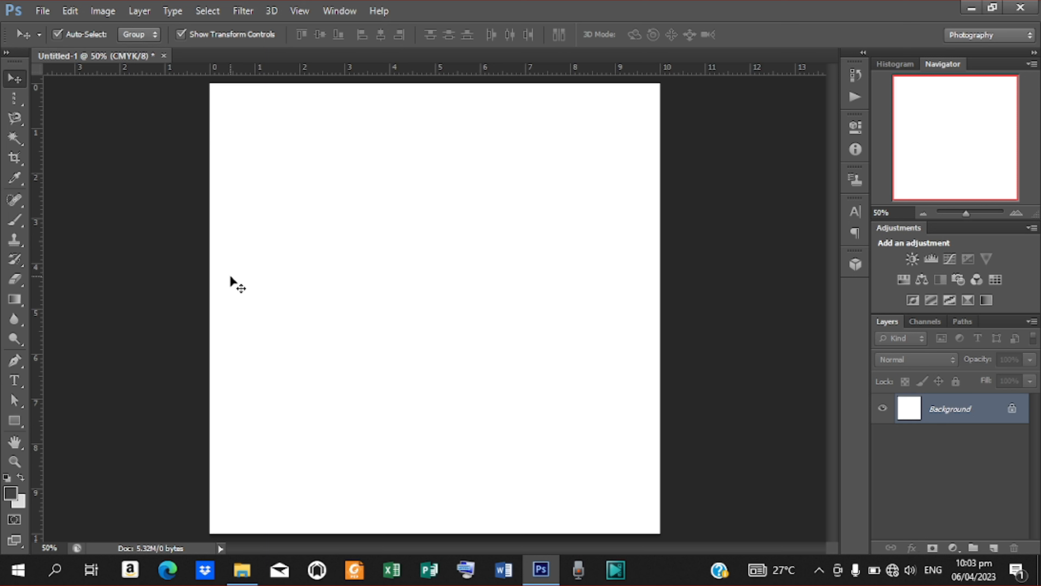
{"action": "left_click", "coordinate": [16, 381]}
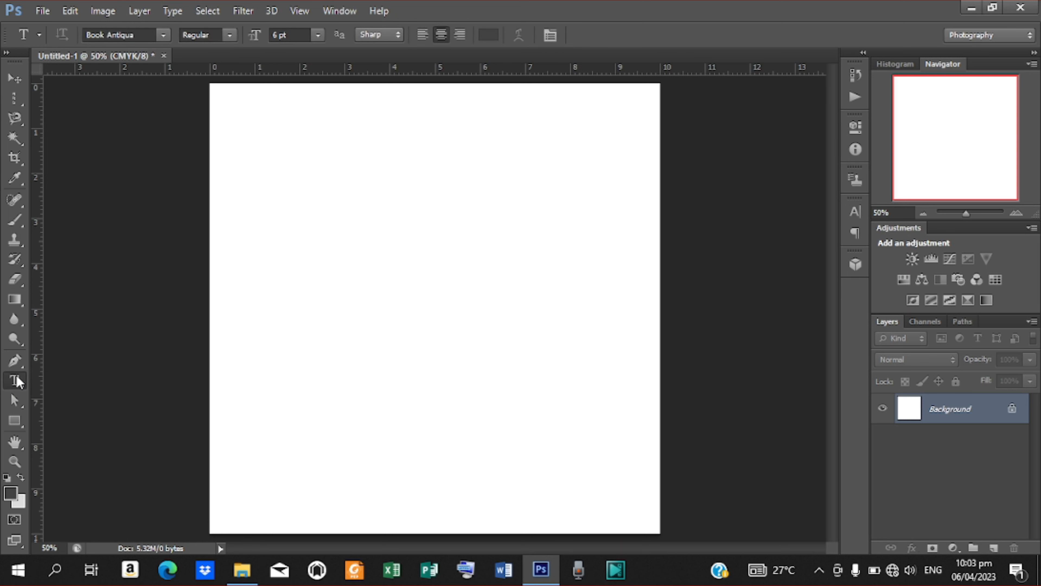
{"action": "left_click", "coordinate": [349, 226]}
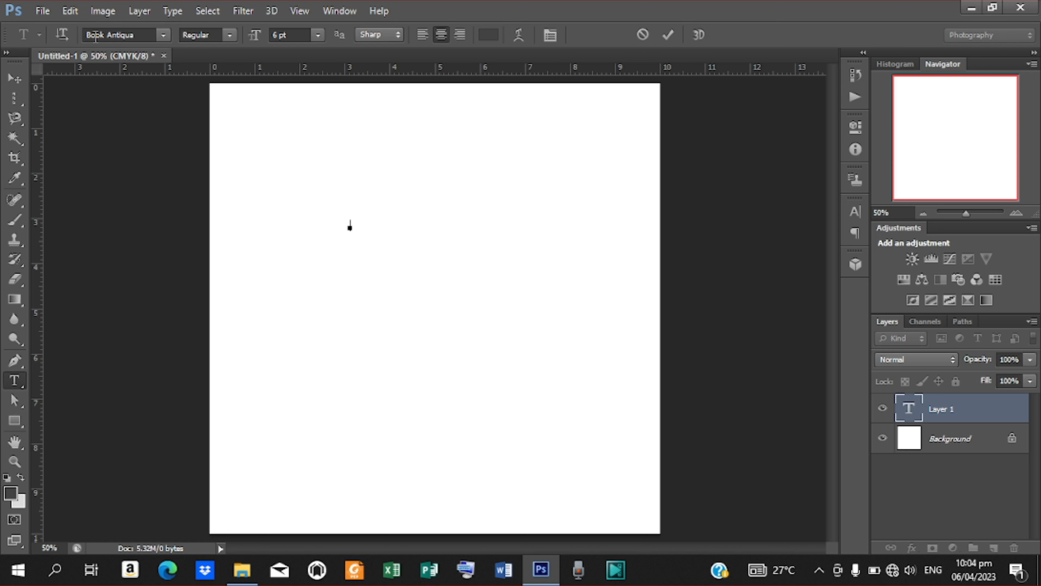
Browse the available fonts and set the new text's font to Alegreya.
{"action": "left_click", "coordinate": [164, 35]}
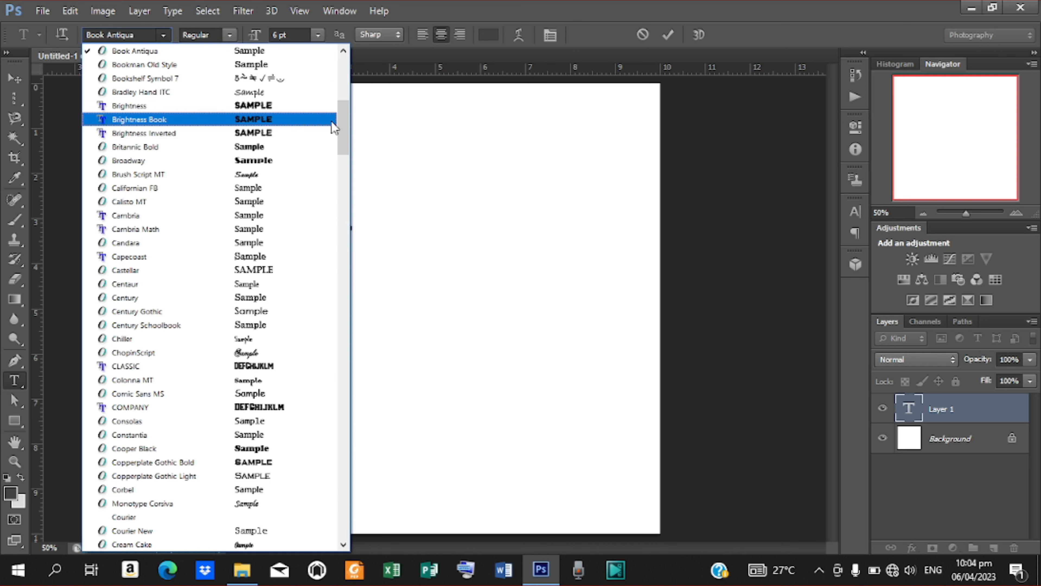
{"action": "left_click_drag", "start_coordinate": [343, 129], "coordinate": [343, 84]}
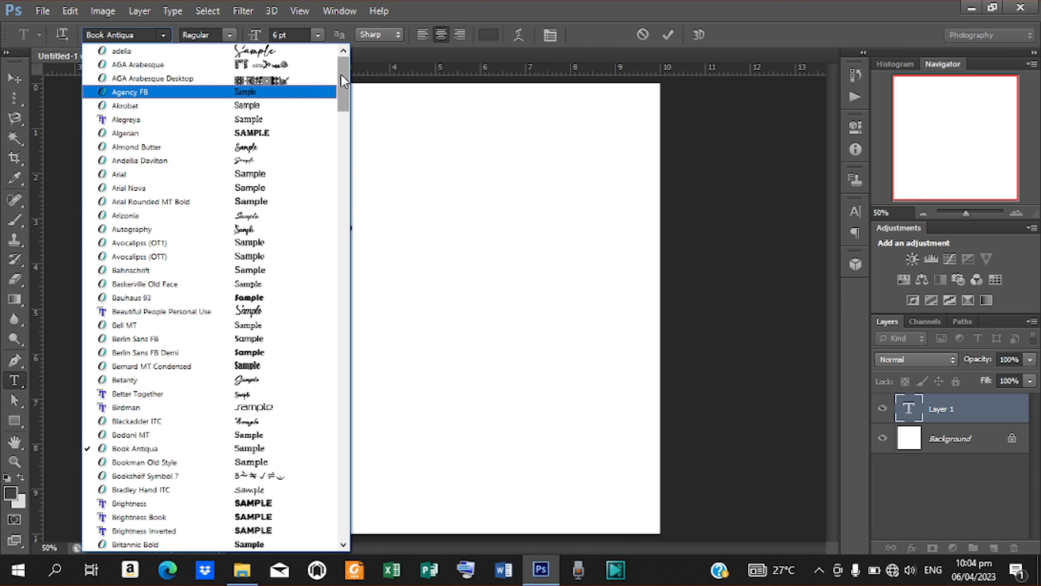
{"action": "left_click_drag", "start_coordinate": [341, 74], "coordinate": [336, 349]}
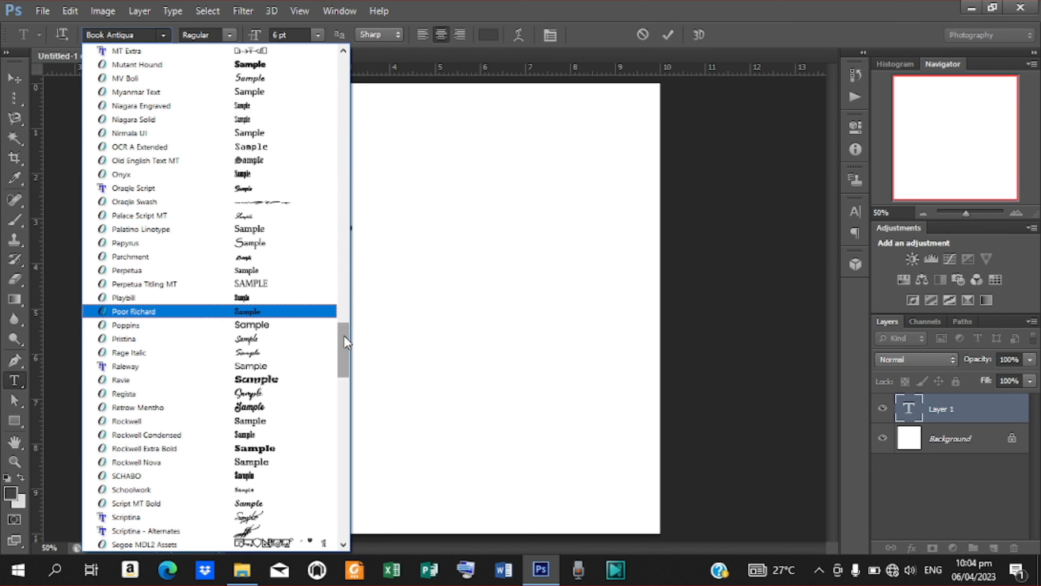
{"action": "left_click_drag", "start_coordinate": [345, 336], "coordinate": [340, 57]}
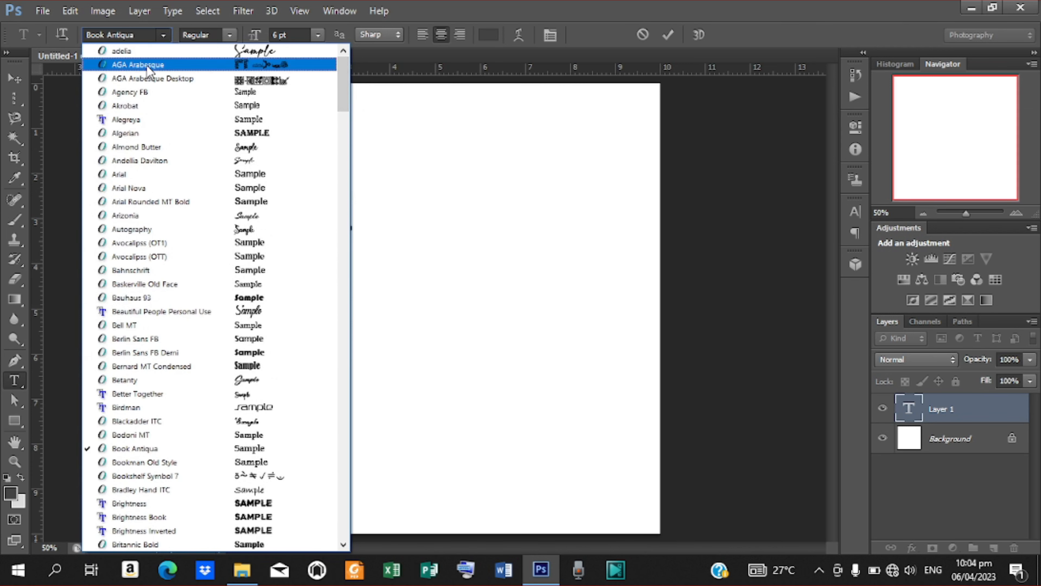
{"action": "left_click", "coordinate": [141, 120]}
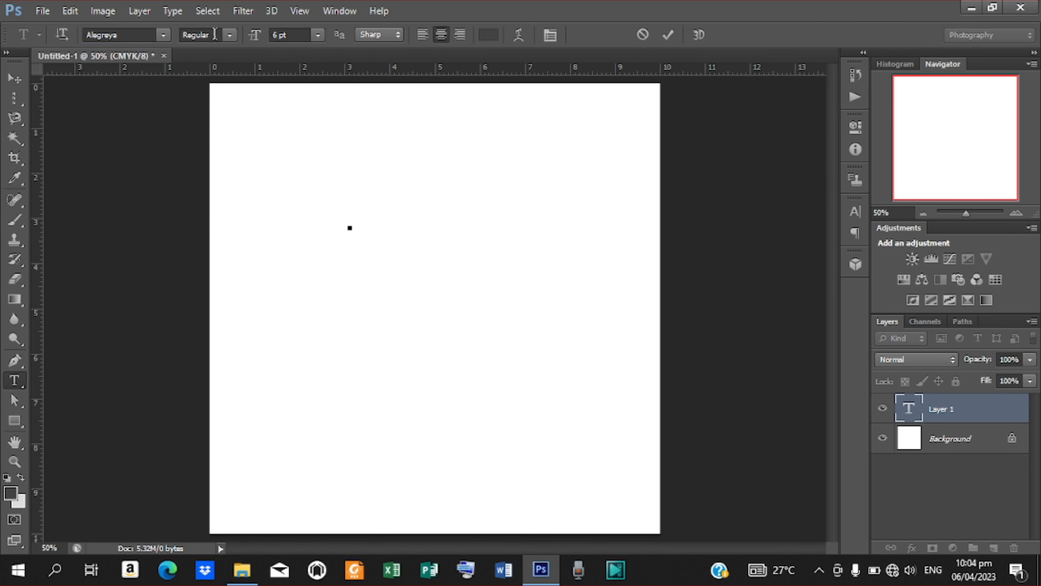
Set the text's font style to Black.
{"action": "left_click", "coordinate": [229, 35]}
{"action": "left_click", "coordinate": [229, 37]}
{"action": "left_click", "coordinate": [231, 38]}
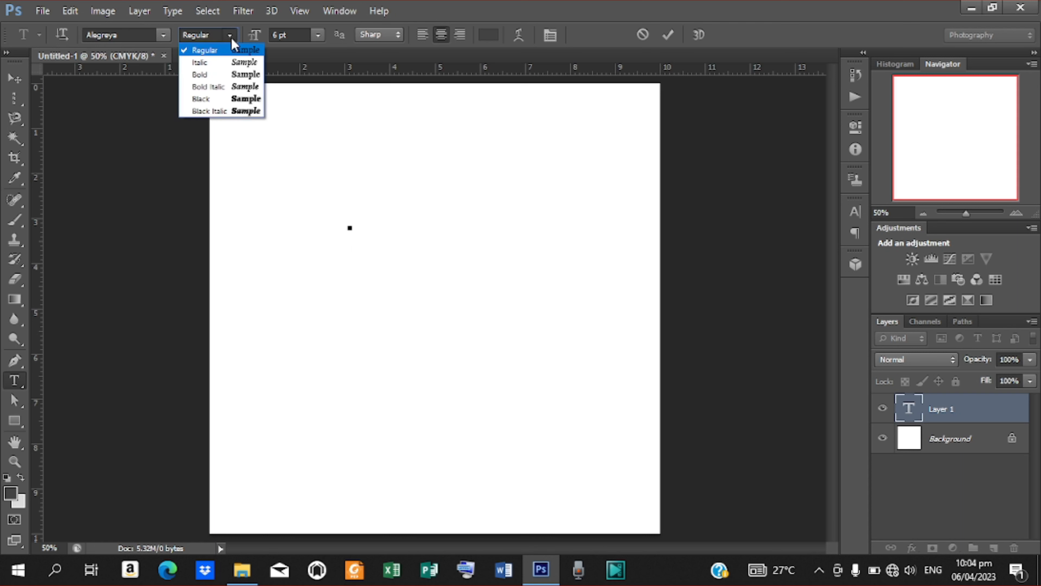
{"action": "left_click", "coordinate": [216, 98]}
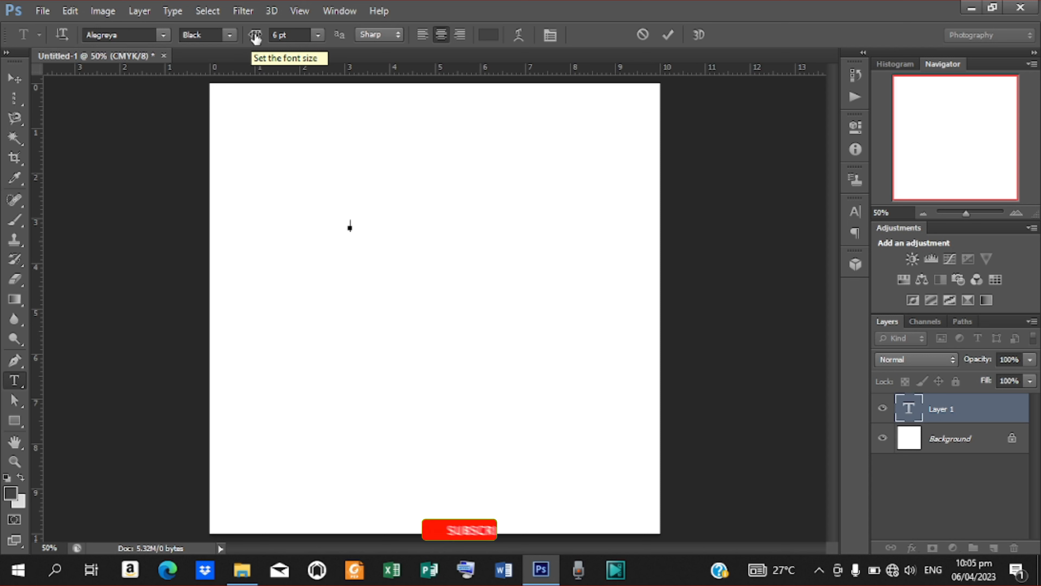
Try font sizes of 3.01 pt and 323.01 pt, testing the larger one with a letter A and deleting it.
{"action": "left_click_drag", "start_coordinate": [256, 37], "coordinate": [222, 41]}
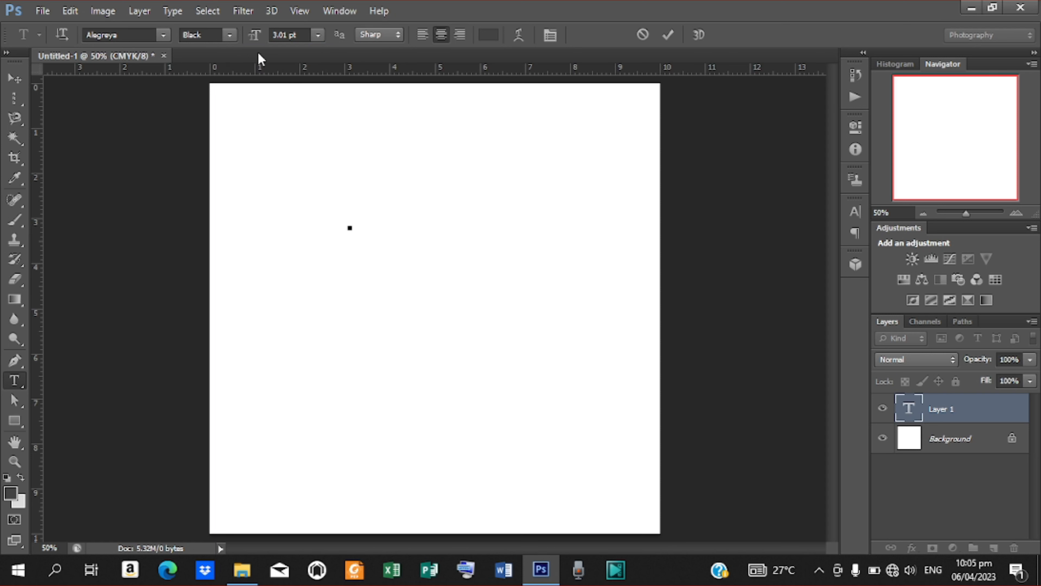
{"action": "left_click_drag", "start_coordinate": [255, 38], "coordinate": [509, 11]}
{"action": "left_click_drag", "start_coordinate": [261, 38], "coordinate": [253, 38]}
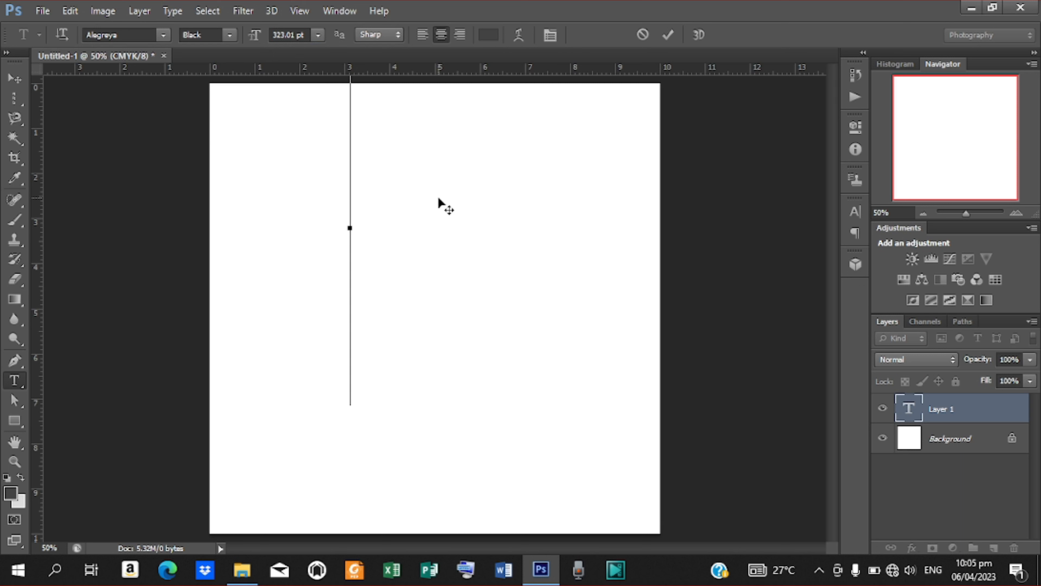
{"action": "type", "text": "A"}
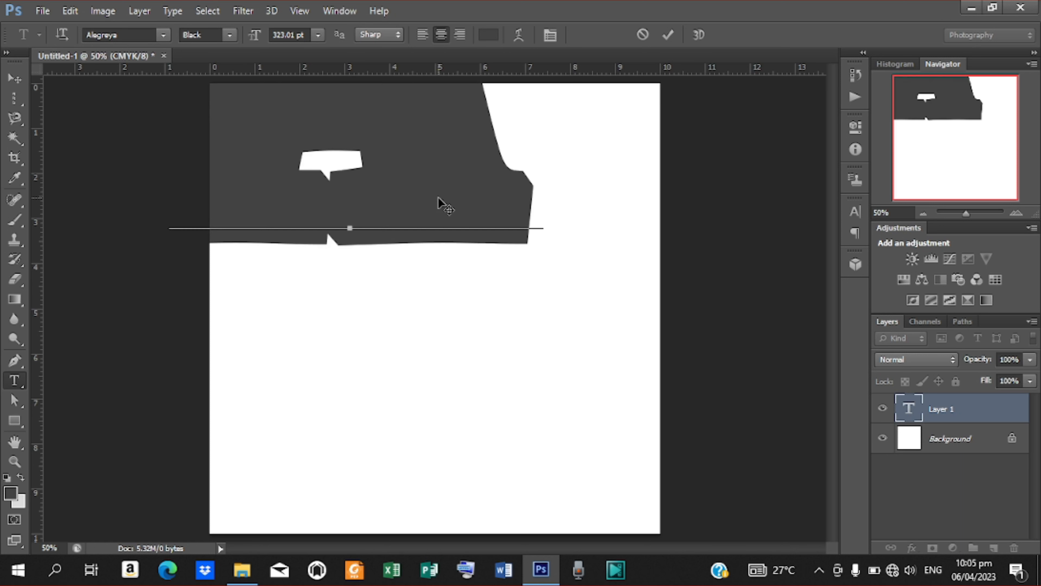
{"action": "key", "text": "BackSpace"}
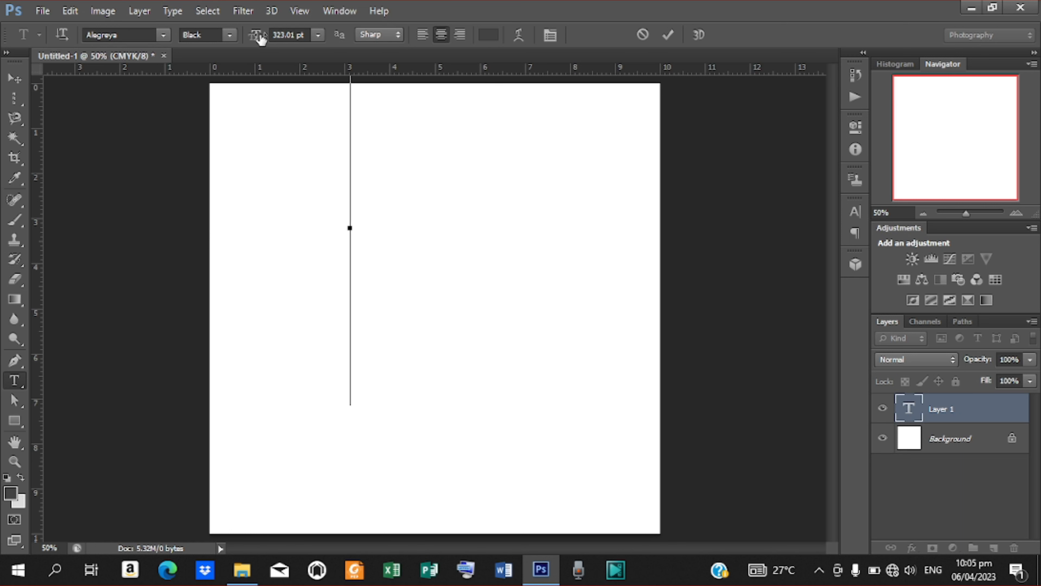
Set the font size to 39.01 pt, enter the text "WORK" and commit it.
{"action": "left_click_drag", "start_coordinate": [254, 36], "coordinate": [41, 41]}
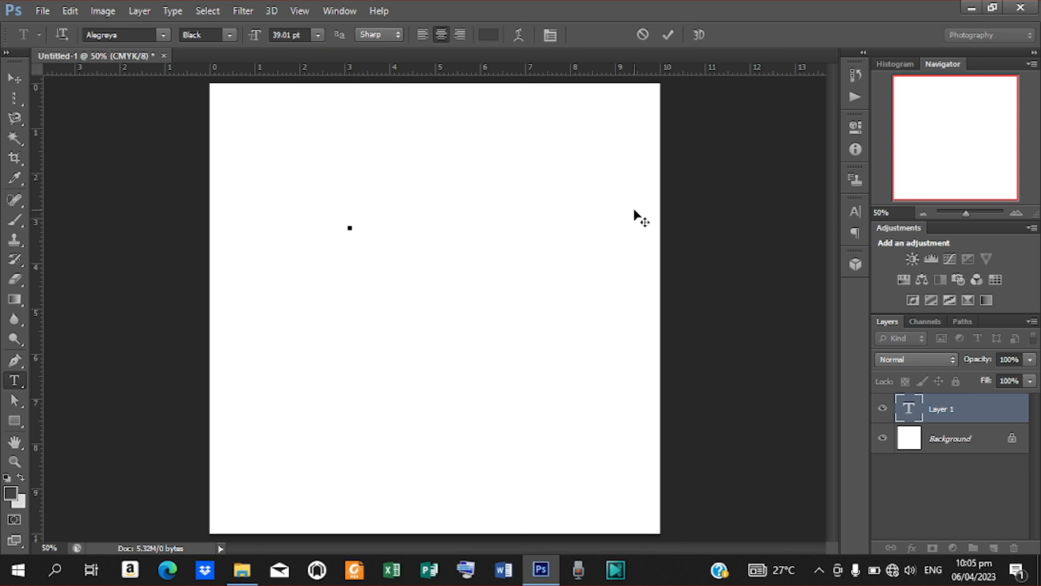
{"action": "type", "text": "W"}
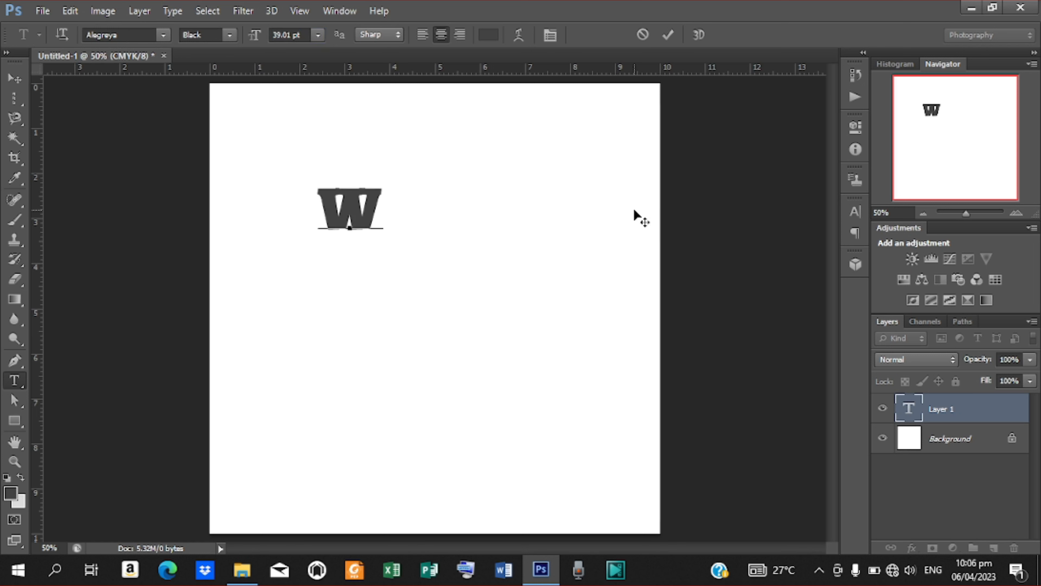
{"action": "type", "text": "O"}
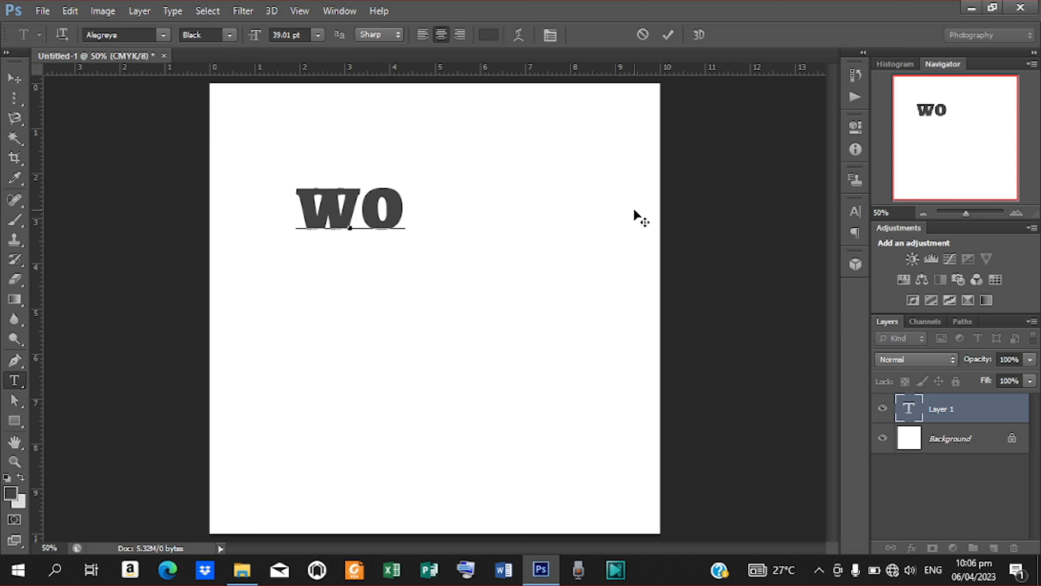
{"action": "type", "text": "RK"}
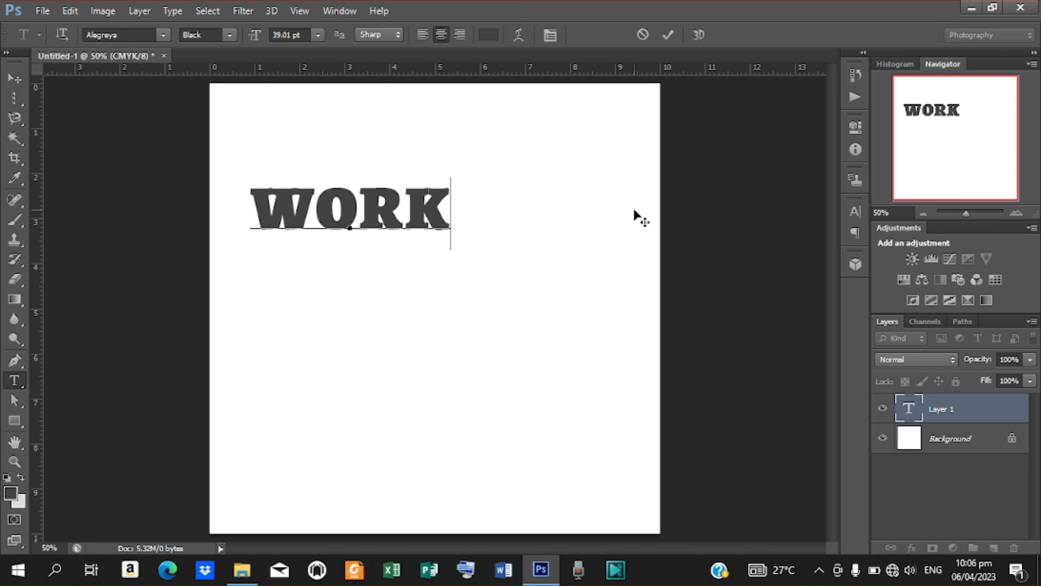
{"action": "left_click", "coordinate": [668, 35]}
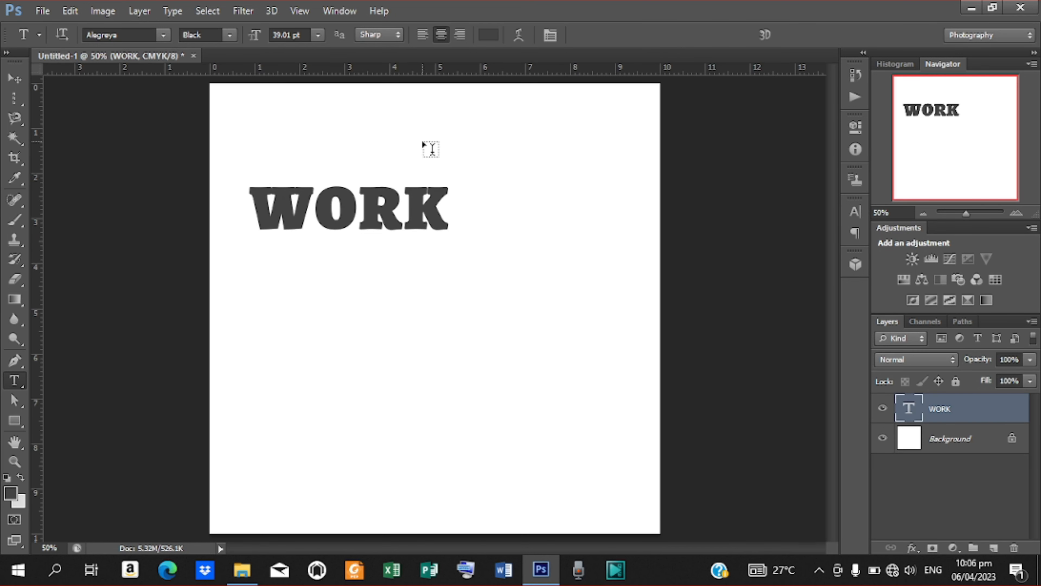
Move the WORK text toward the centre of the canvas and apply a slight transform of 99.94% width and 100.04% height.
{"action": "left_click", "coordinate": [20, 80]}
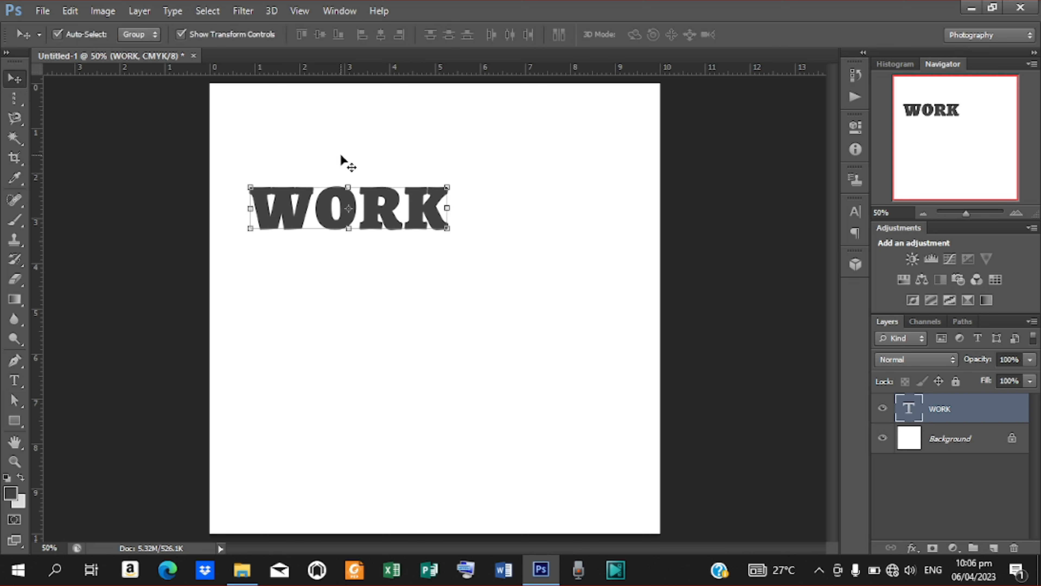
{"action": "left_click_drag", "start_coordinate": [388, 141], "coordinate": [459, 239]}
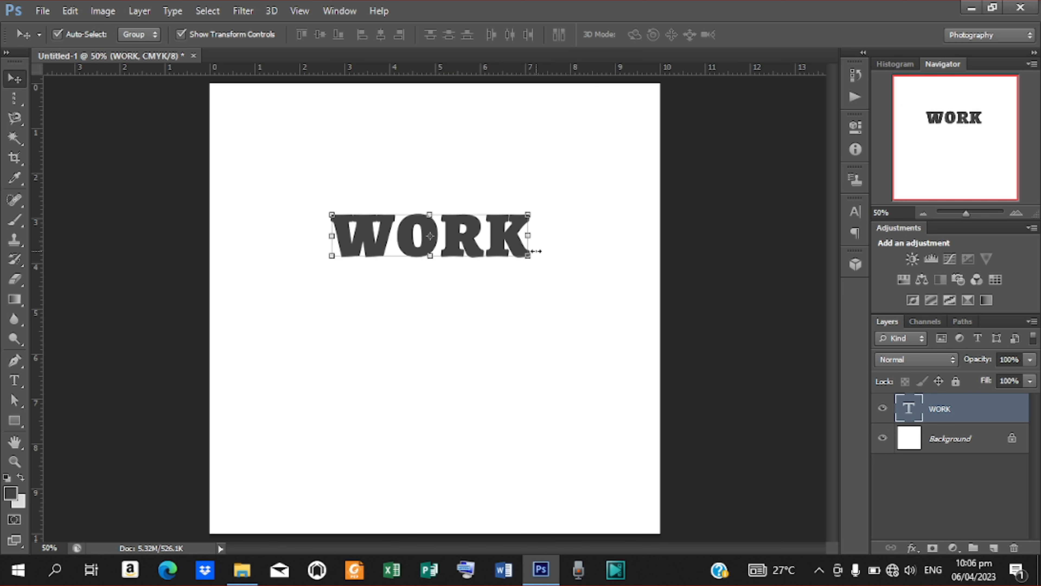
{"action": "left_click_drag", "start_coordinate": [527, 257], "coordinate": [537, 282]}
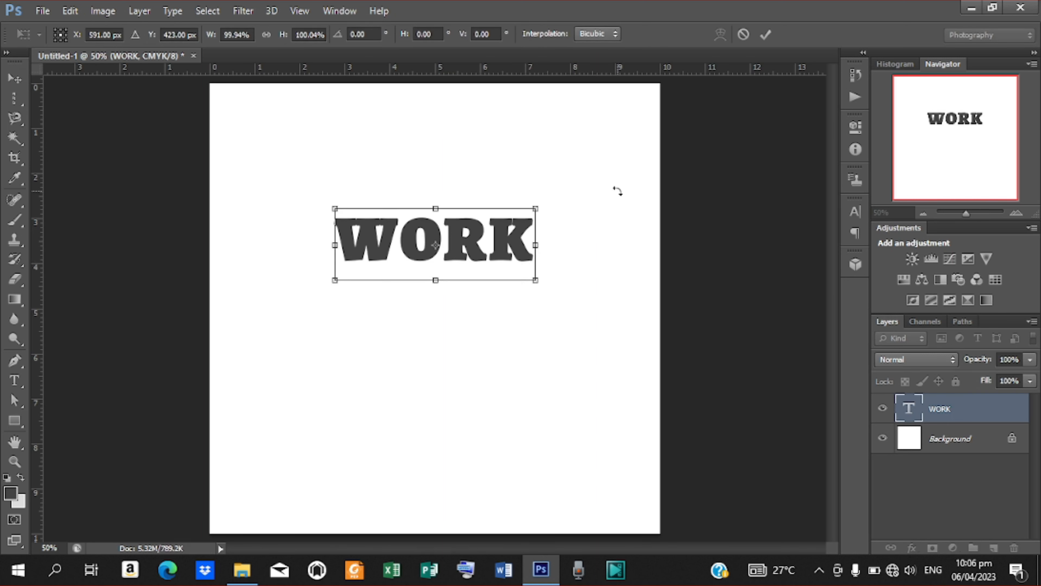
{"action": "left_click", "coordinate": [765, 34]}
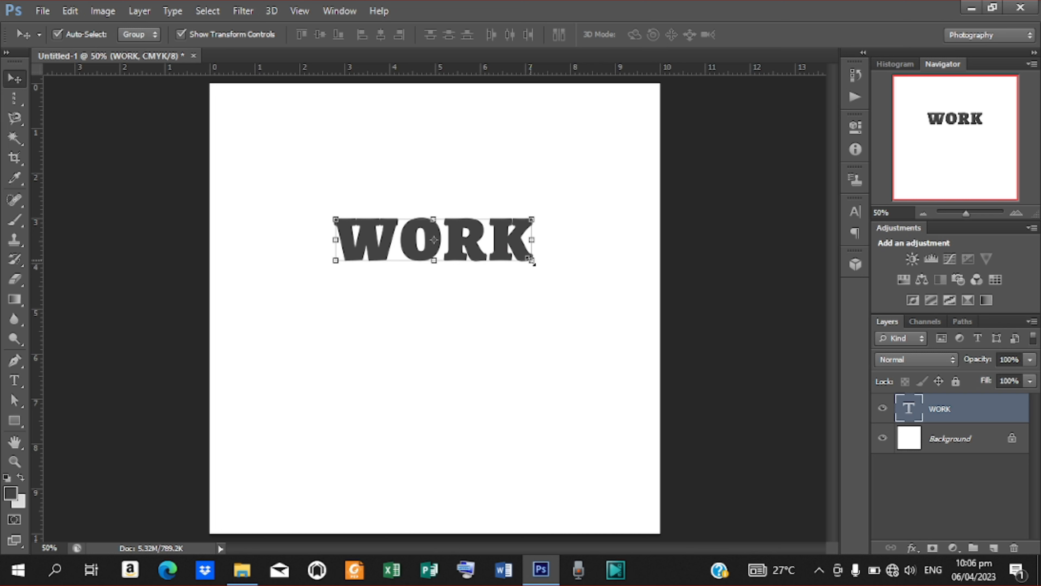
Scale the WORK text to about 183.71% width and 262.11% height, commit it, and move it higher on the canvas.
{"action": "left_click_drag", "start_coordinate": [532, 261], "coordinate": [621, 341]}
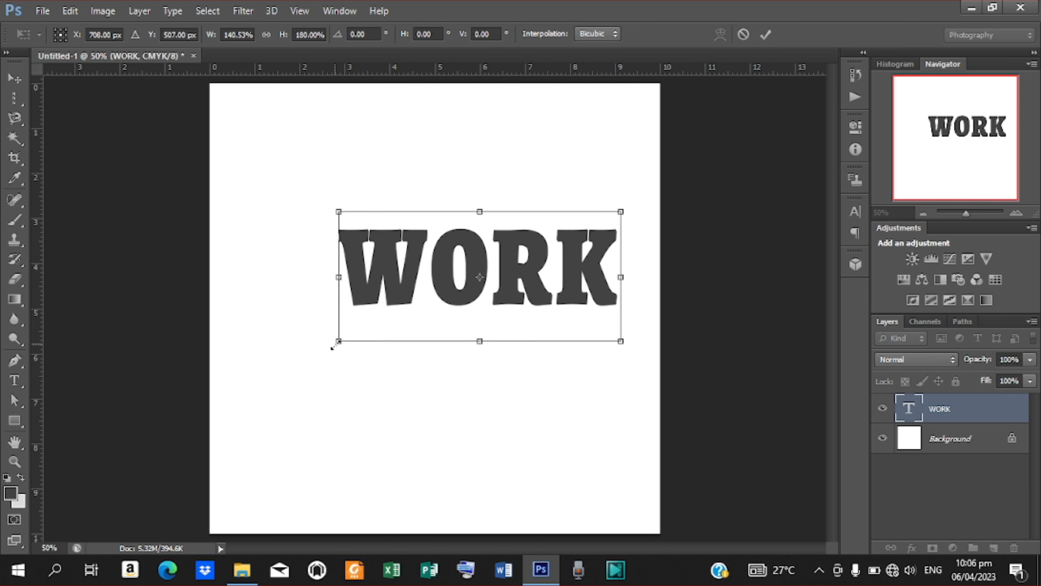
{"action": "left_click_drag", "start_coordinate": [332, 348], "coordinate": [245, 406]}
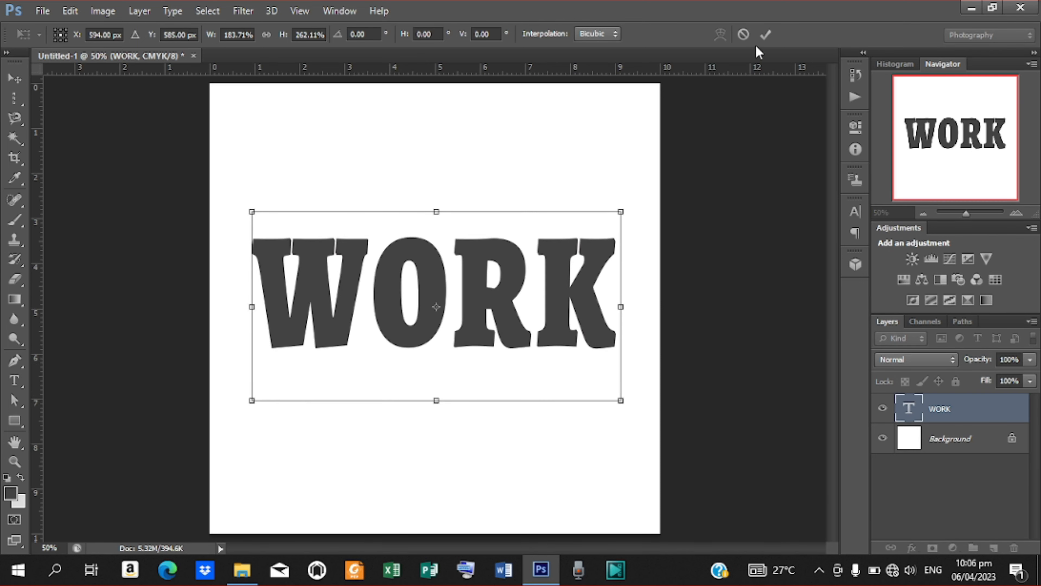
{"action": "left_click", "coordinate": [765, 34]}
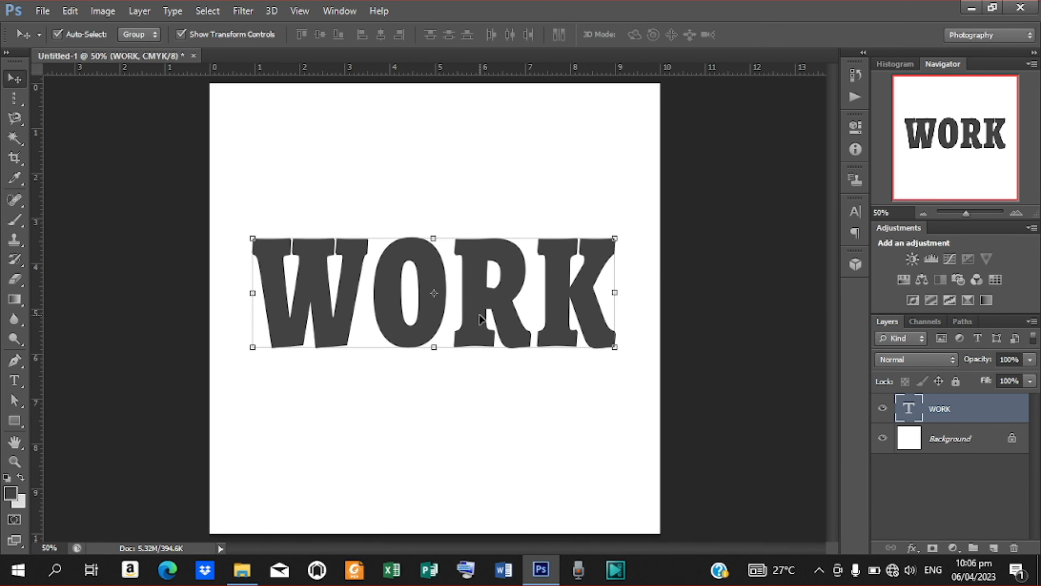
{"action": "left_click_drag", "start_coordinate": [481, 321], "coordinate": [490, 260]}
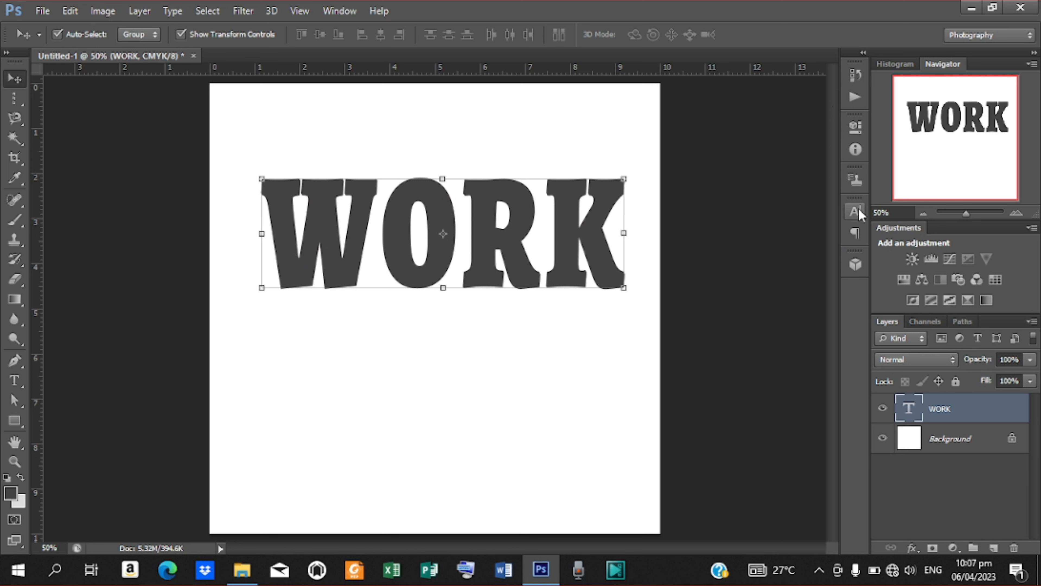
Show the Character settings, look through the view and window options, and display the text layer's Properties.
{"action": "left_click", "coordinate": [846, 214]}
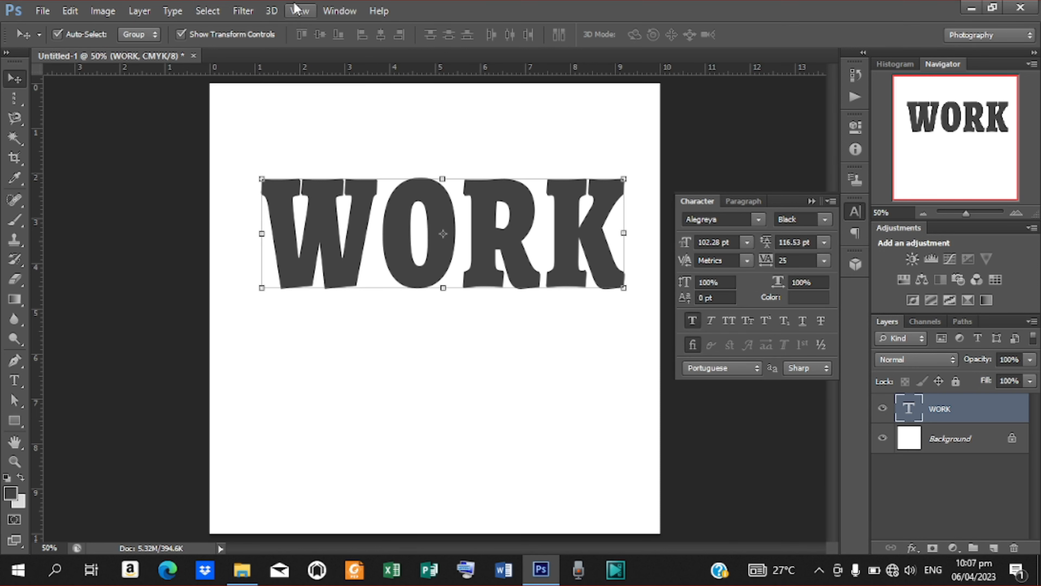
{"action": "left_click", "coordinate": [299, 11]}
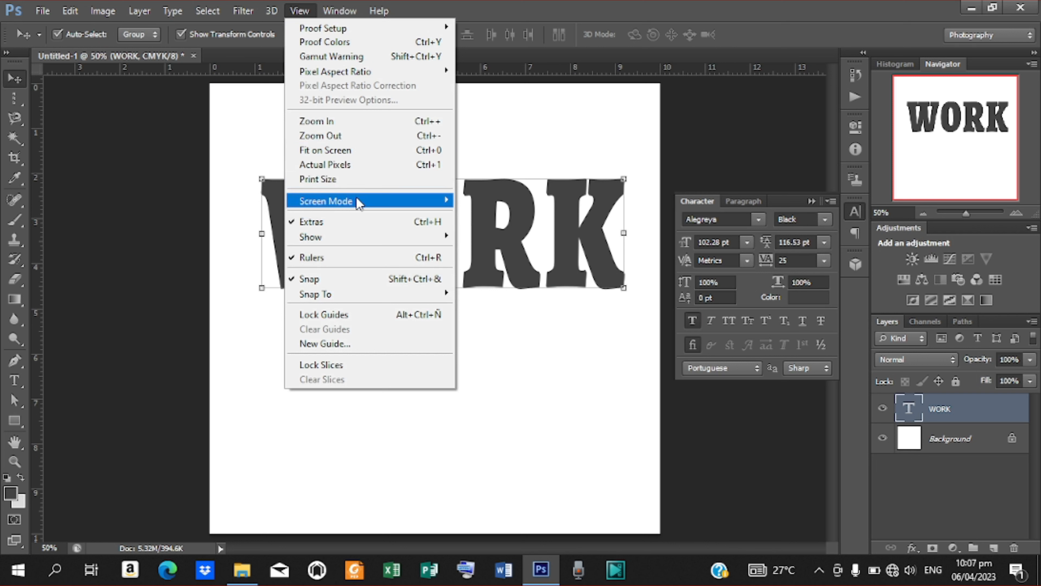
{"action": "mouse_move", "coordinate": [358, 207]}
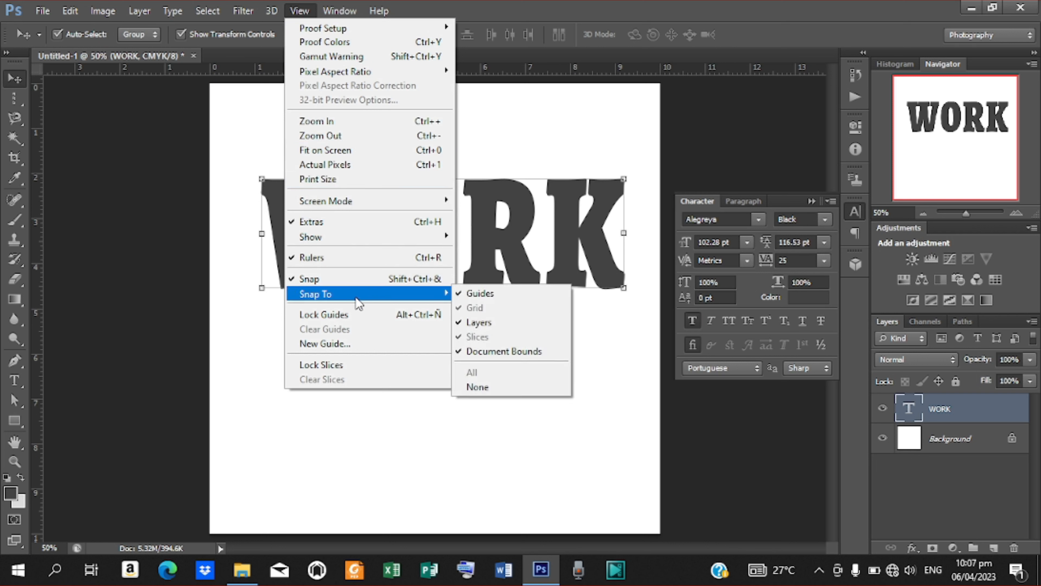
{"action": "mouse_move", "coordinate": [352, 11]}
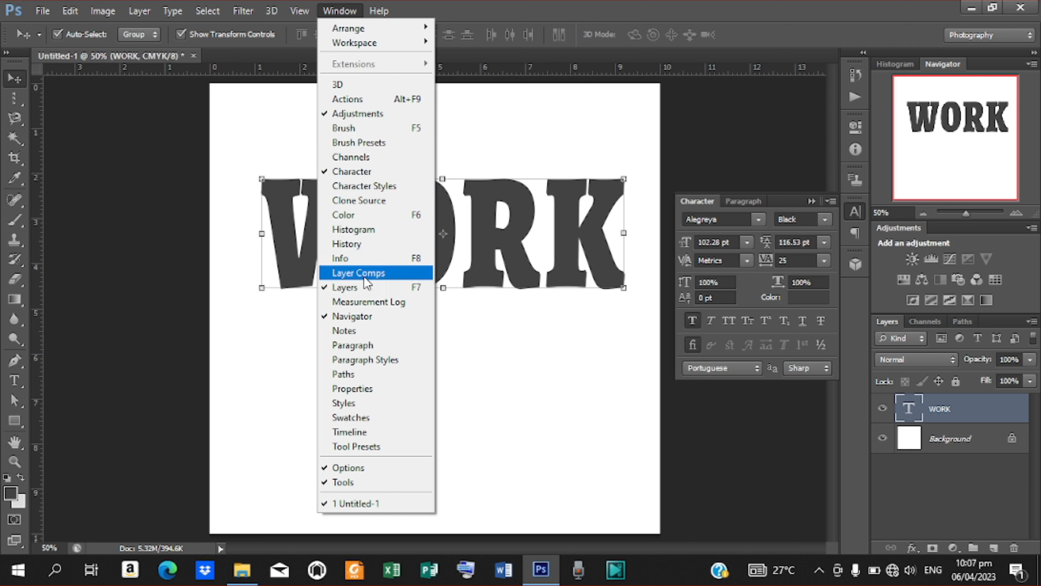
{"action": "left_click", "coordinate": [371, 388]}
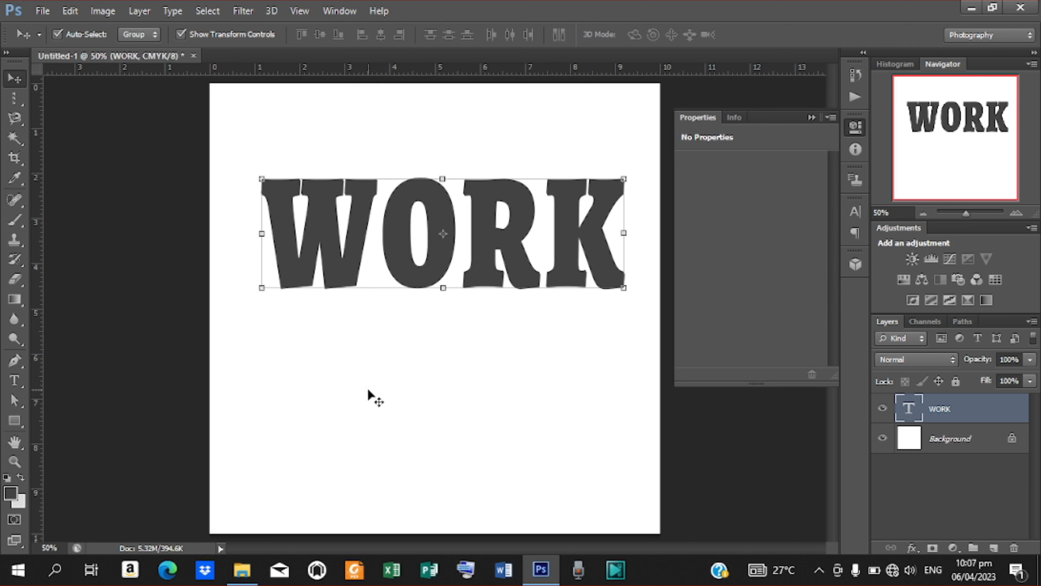
Compare the Character and Paragraph settings of the WORK text, detach them as a floating group, and leave the Character settings showing.
{"action": "left_click", "coordinate": [858, 211]}
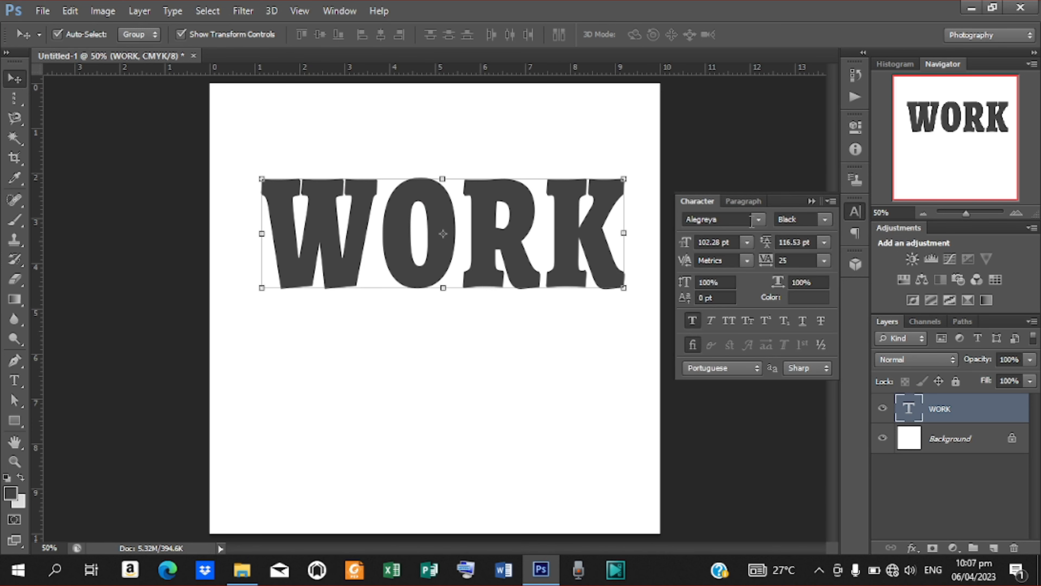
{"action": "left_click", "coordinate": [700, 203]}
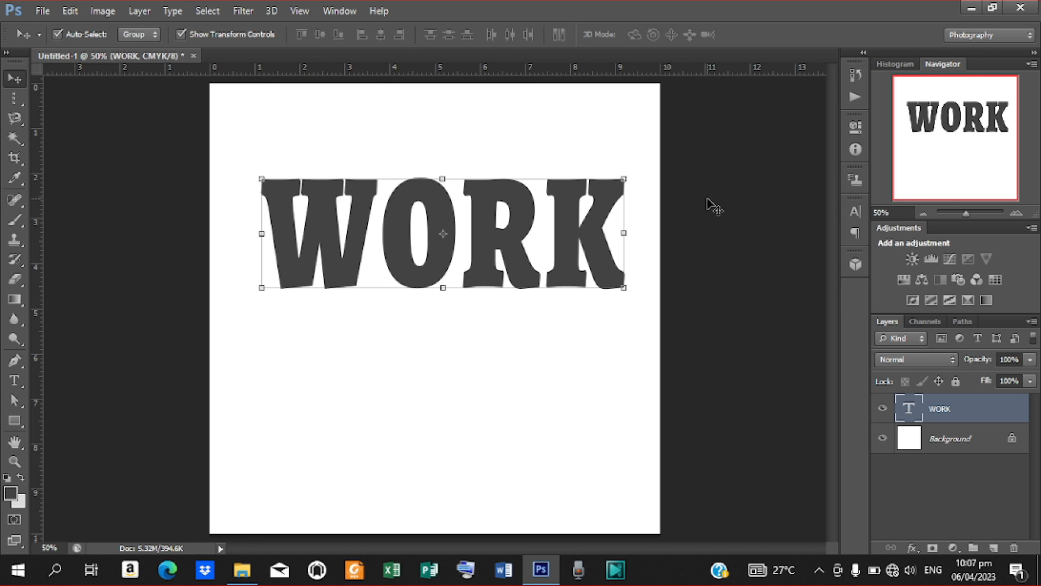
{"action": "left_click", "coordinate": [855, 213]}
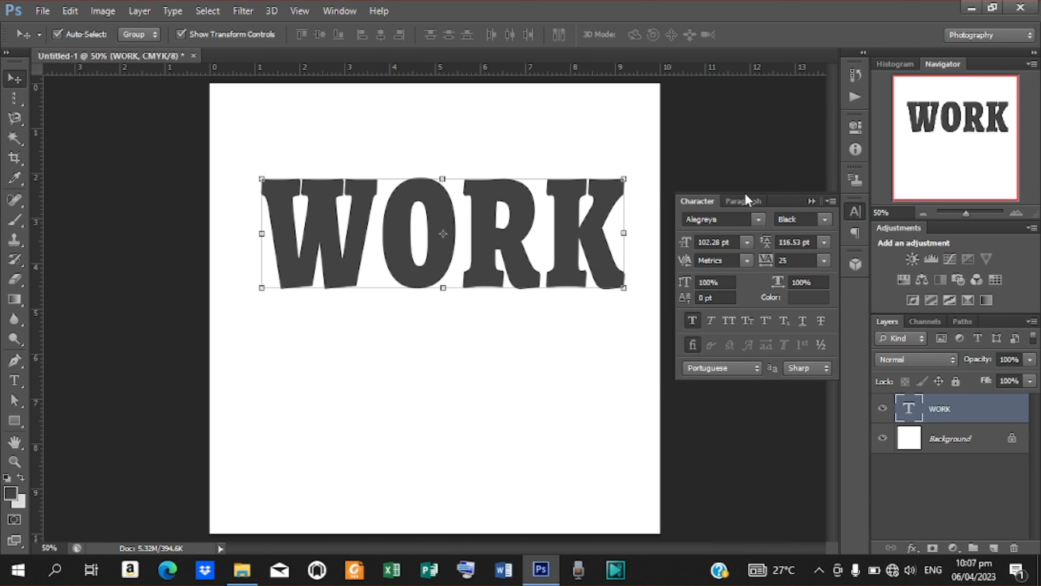
{"action": "left_click", "coordinate": [742, 202]}
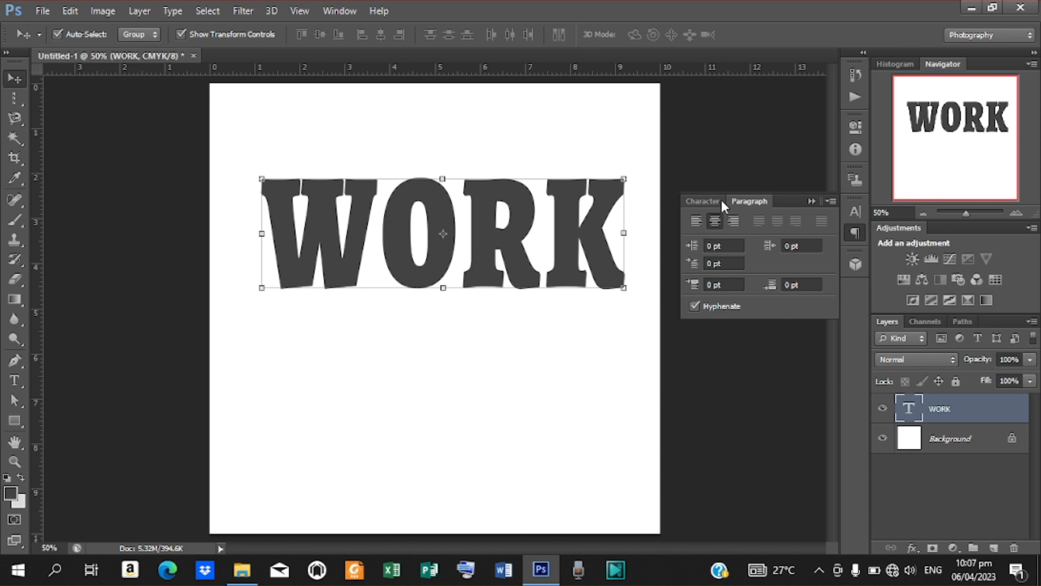
{"action": "left_click", "coordinate": [703, 202]}
{"action": "left_click", "coordinate": [743, 201]}
{"action": "mouse_move", "coordinate": [783, 197]}
{"action": "left_mouse_down"}
{"action": "mouse_move", "coordinate": [789, 59]}
{"action": "mouse_move", "coordinate": [785, 236]}
{"action": "mouse_move", "coordinate": [783, 205]}
{"action": "left_mouse_up"}
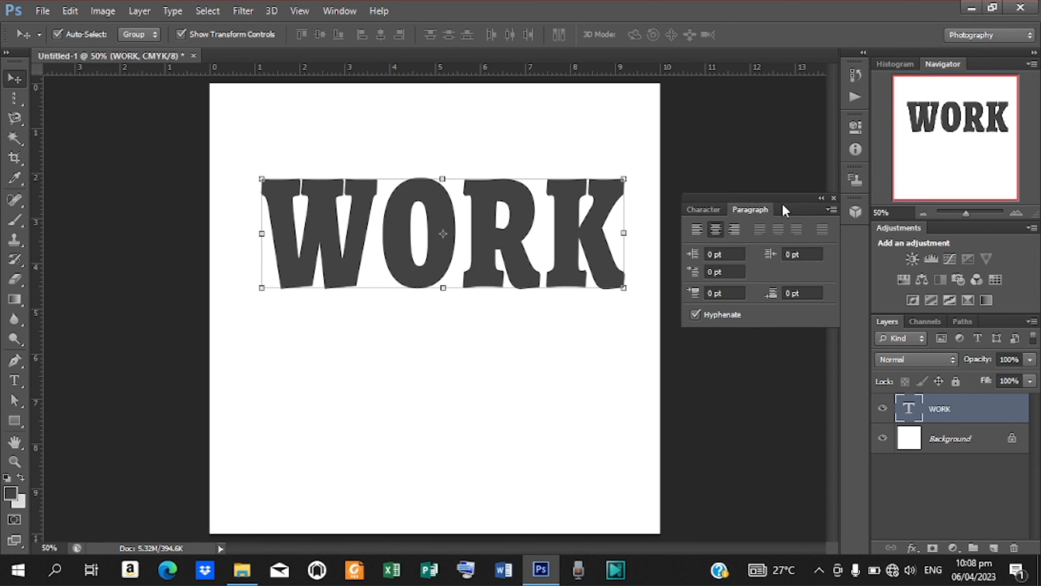
{"action": "left_click", "coordinate": [703, 210]}
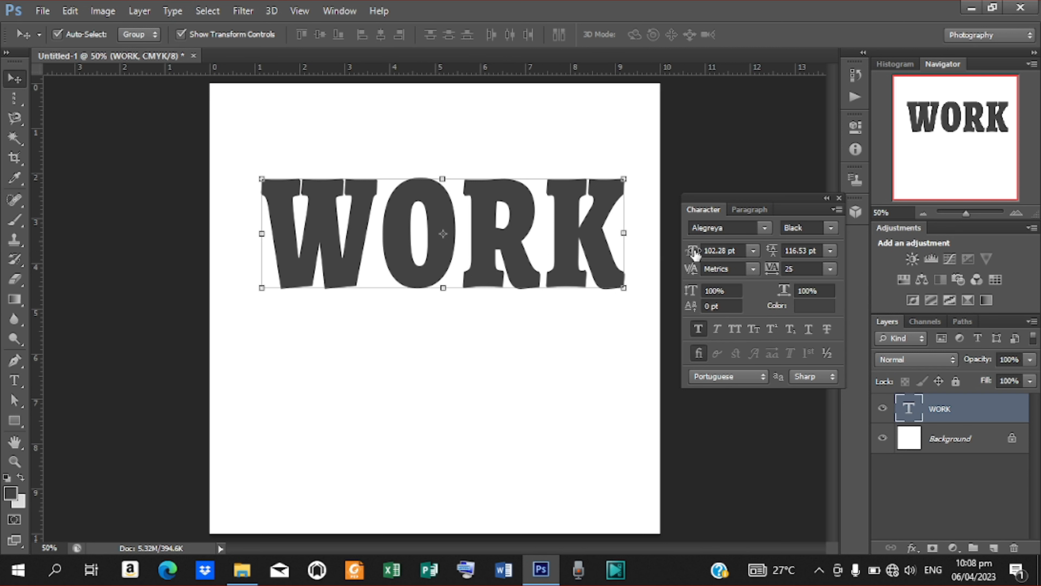
Try a 79.28 pt font size on the WORK text, set it to 96.28 pt, and shift the text slightly left and down.
{"action": "left_click_drag", "start_coordinate": [694, 254], "coordinate": [676, 258]}
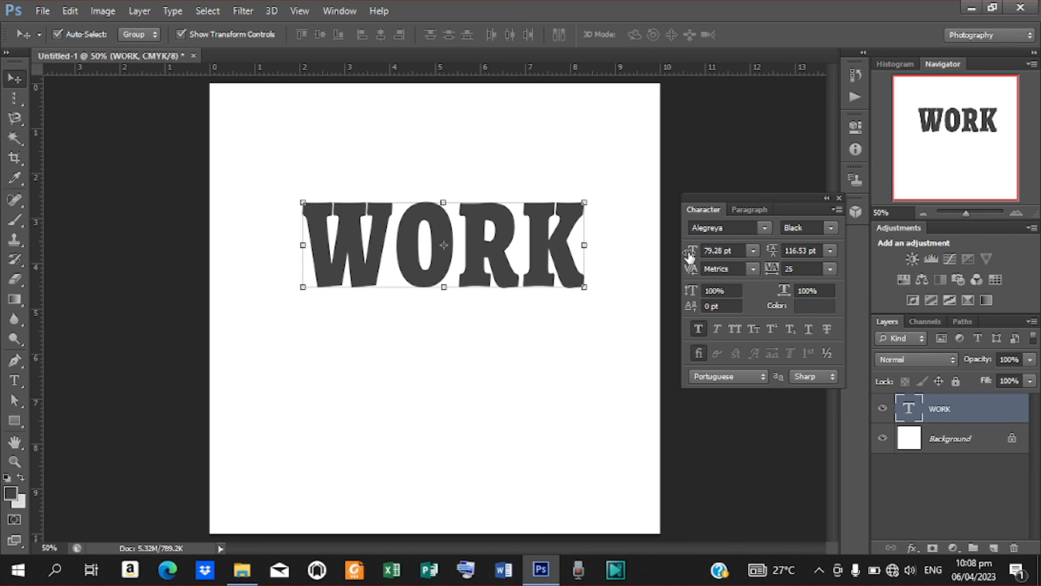
{"action": "left_click_drag", "start_coordinate": [690, 256], "coordinate": [704, 258]}
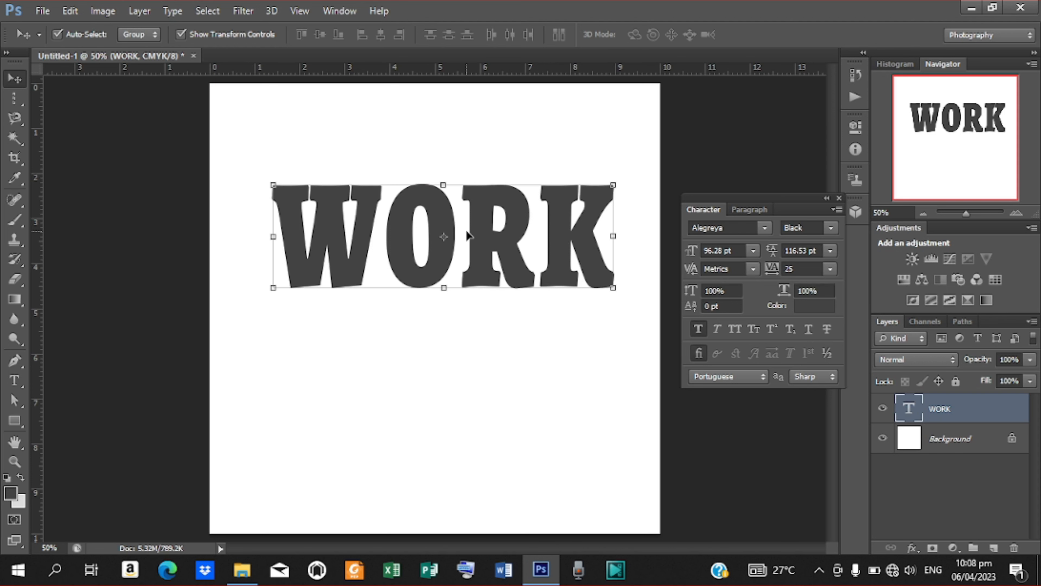
{"action": "left_click_drag", "start_coordinate": [468, 231], "coordinate": [431, 236]}
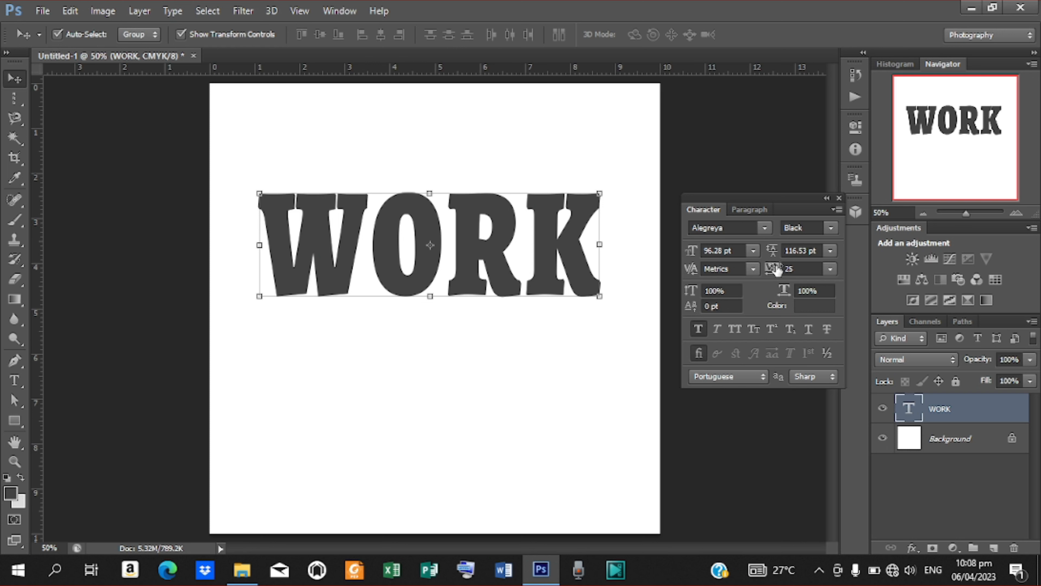
Try a tracking of -195 on the WORK text, and set its tracking to 265.
{"action": "left_click_drag", "start_coordinate": [777, 270], "coordinate": [769, 272]}
{"action": "key", "text": "Return"}
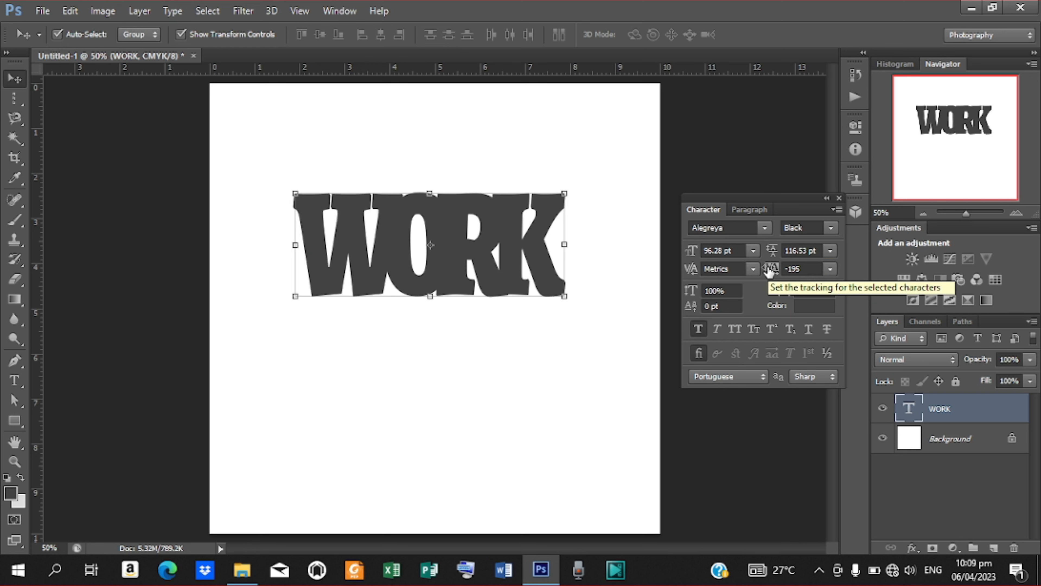
{"action": "left_click", "coordinate": [784, 269]}
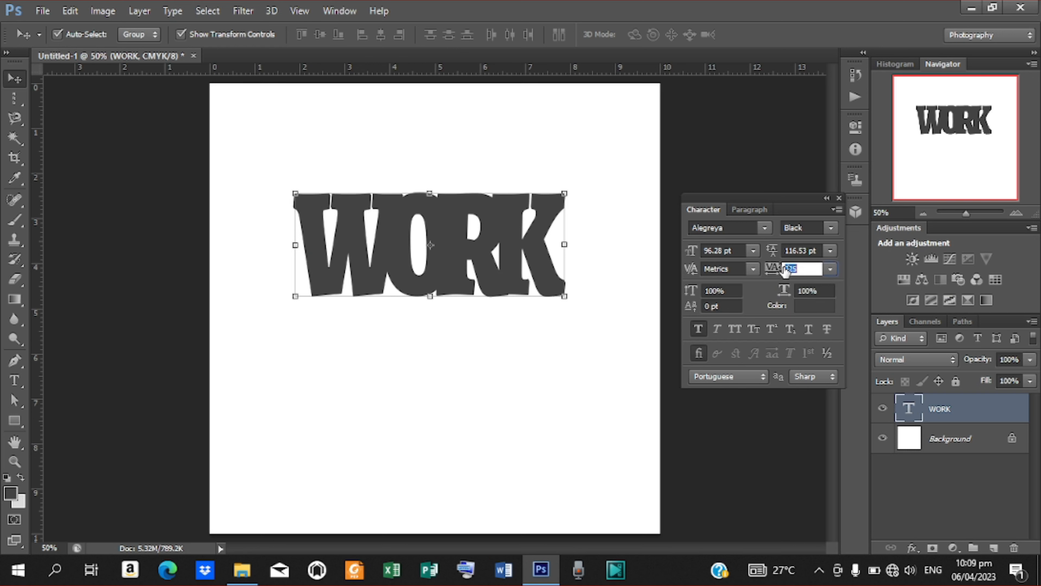
{"action": "type", "text": "365"}
{"action": "key", "text": "Return"}
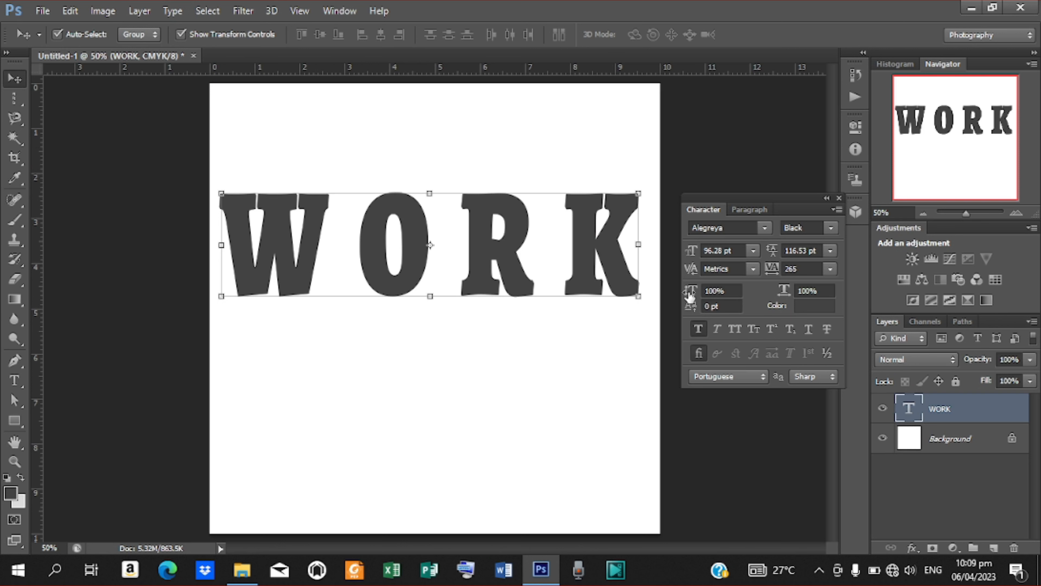
Try vertical scales of 218%, 404% and 178% on the WORK text, move it lower on the canvas, and set the vertical scale to 167%.
{"action": "left_click_drag", "start_coordinate": [690, 294], "coordinate": [778, 297]}
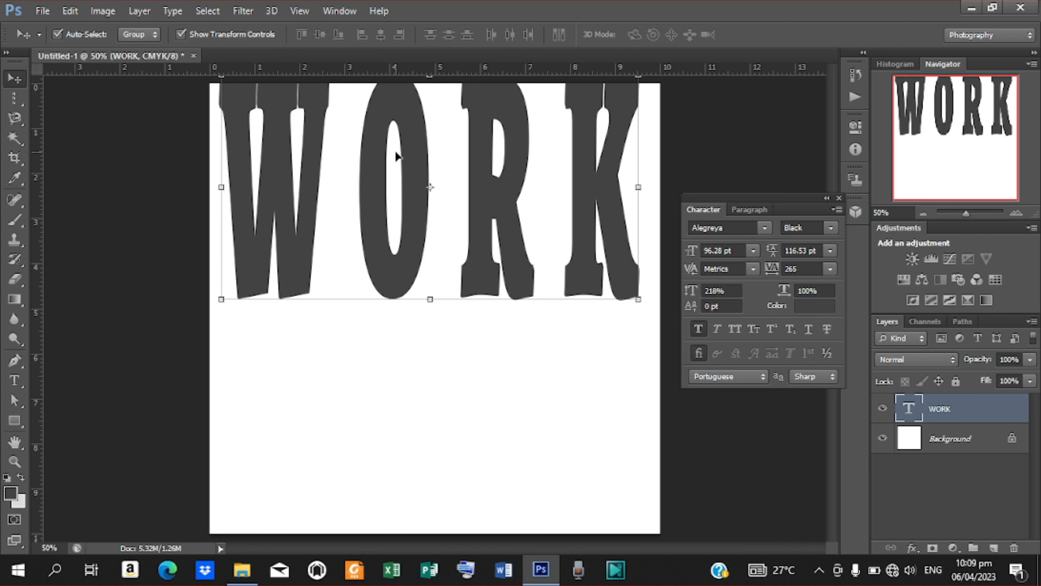
{"action": "left_click_drag", "start_coordinate": [401, 183], "coordinate": [399, 229]}
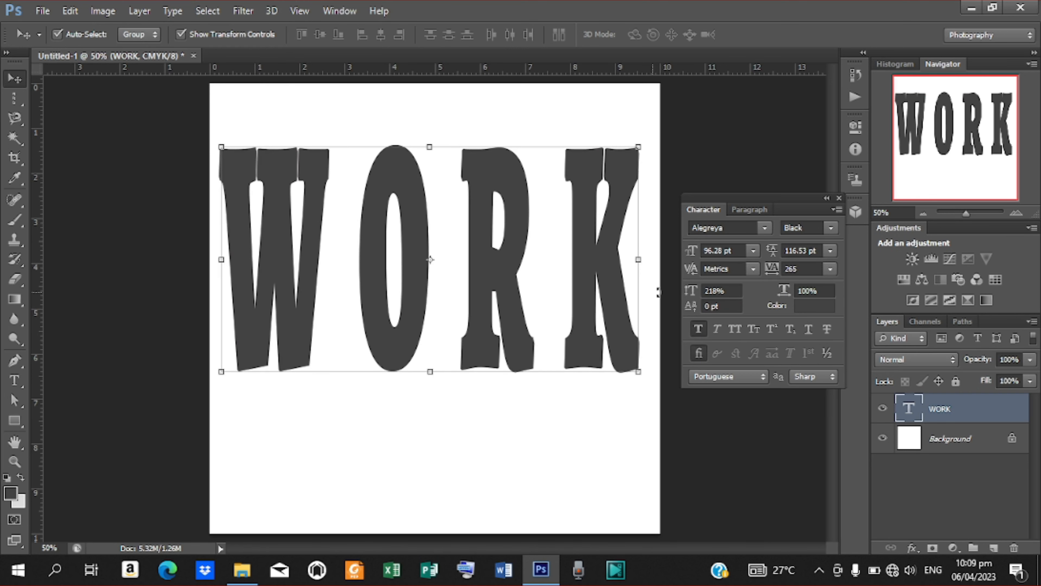
{"action": "left_click_drag", "start_coordinate": [692, 293], "coordinate": [834, 290]}
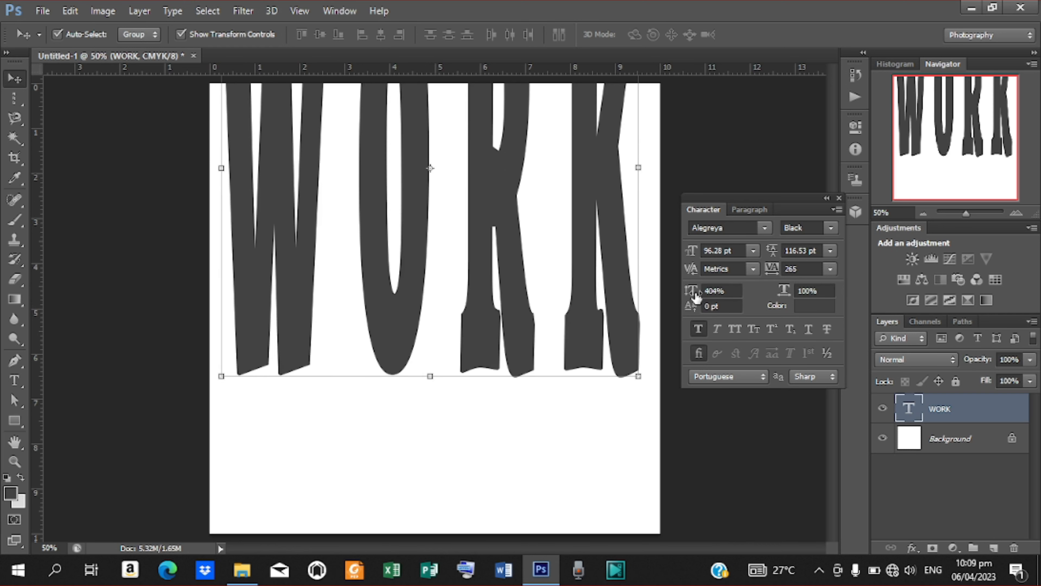
{"action": "left_click_drag", "start_coordinate": [689, 295], "coordinate": [523, 291]}
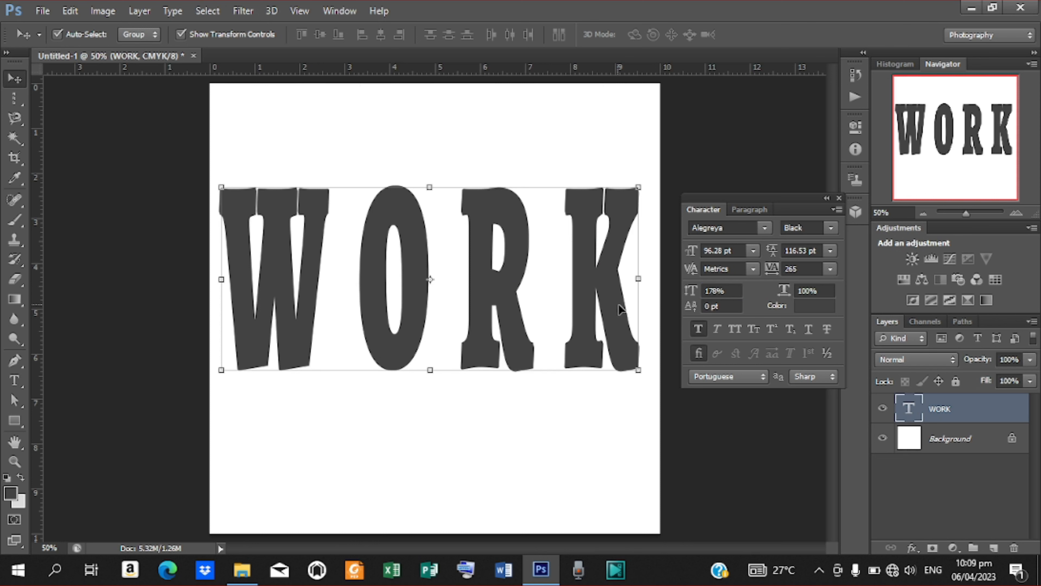
{"action": "left_click", "coordinate": [689, 293]}
{"action": "left_click_drag", "start_coordinate": [689, 292], "coordinate": [682, 291]}
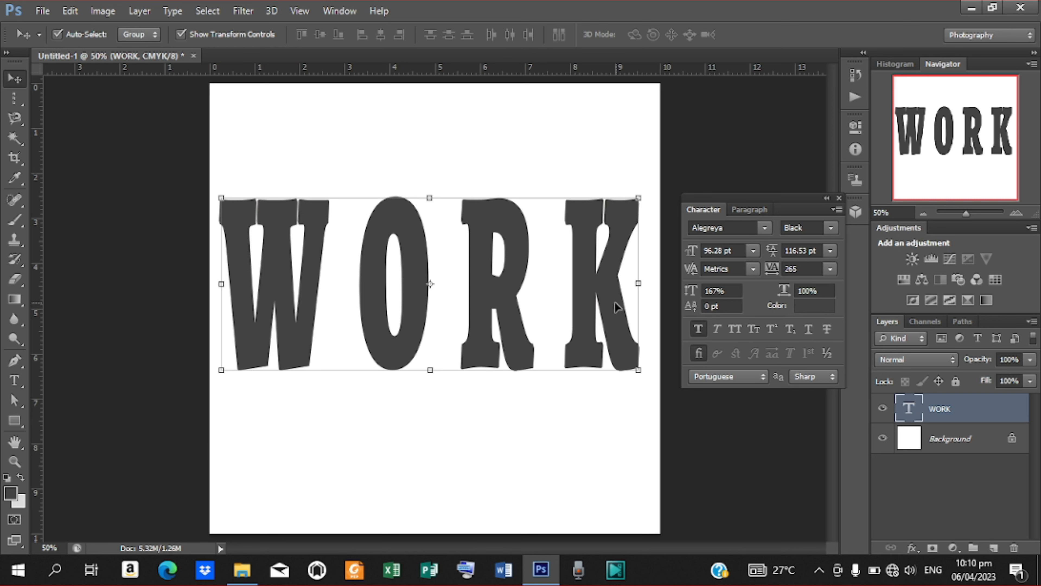
Try near-black 021301 and blue 0251c6 as the WORK text's colour, and apply dark green 003328.
{"action": "left_click", "coordinate": [811, 314]}
{"action": "left_click", "coordinate": [812, 306]}
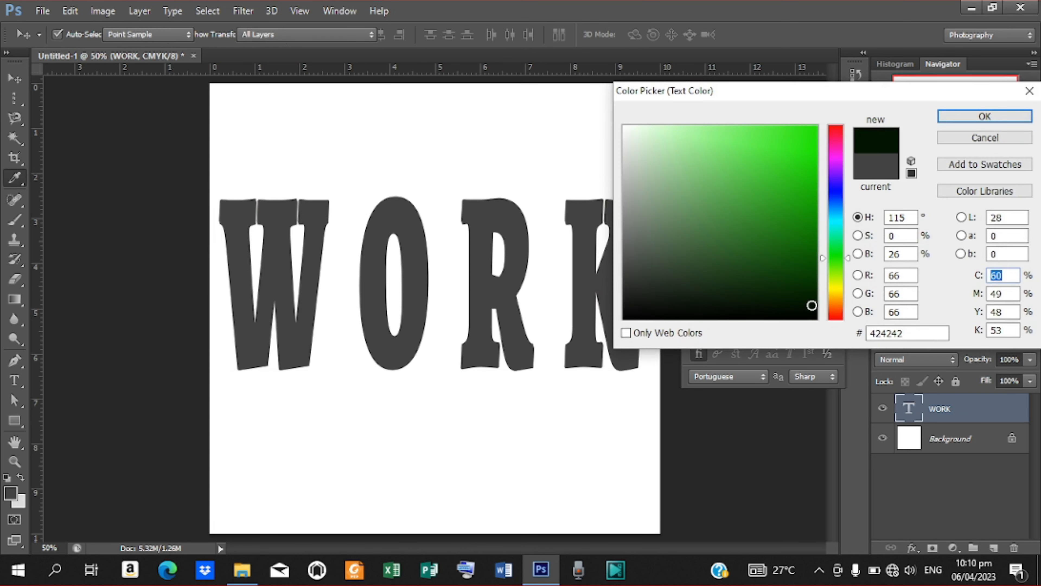
{"action": "left_click", "coordinate": [814, 261]}
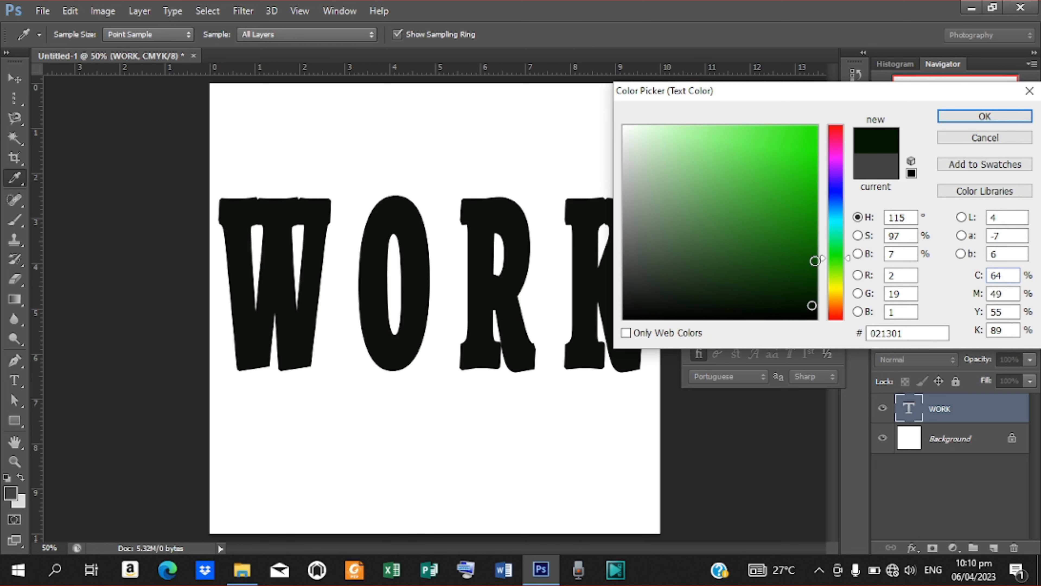
{"action": "mouse_move", "coordinate": [815, 261]}
{"action": "left_mouse_down"}
{"action": "mouse_move", "coordinate": [814, 169]}
{"action": "mouse_move", "coordinate": [837, 155]}
{"action": "mouse_move", "coordinate": [837, 129]}
{"action": "left_mouse_up"}
{"action": "left_click", "coordinate": [839, 203]}
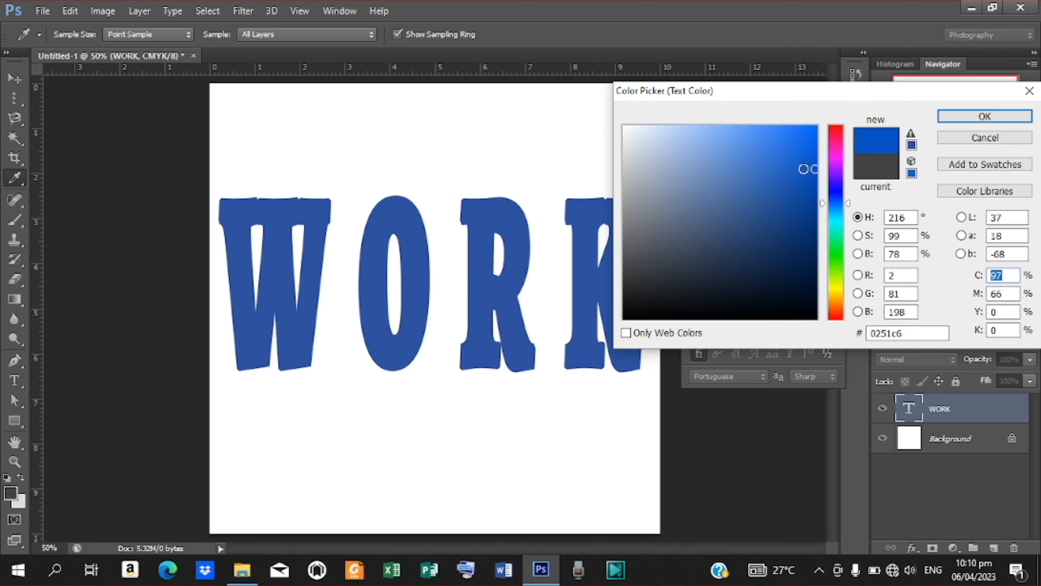
{"action": "left_click", "coordinate": [840, 231]}
{"action": "left_click_drag", "start_coordinate": [809, 231], "coordinate": [823, 281]}
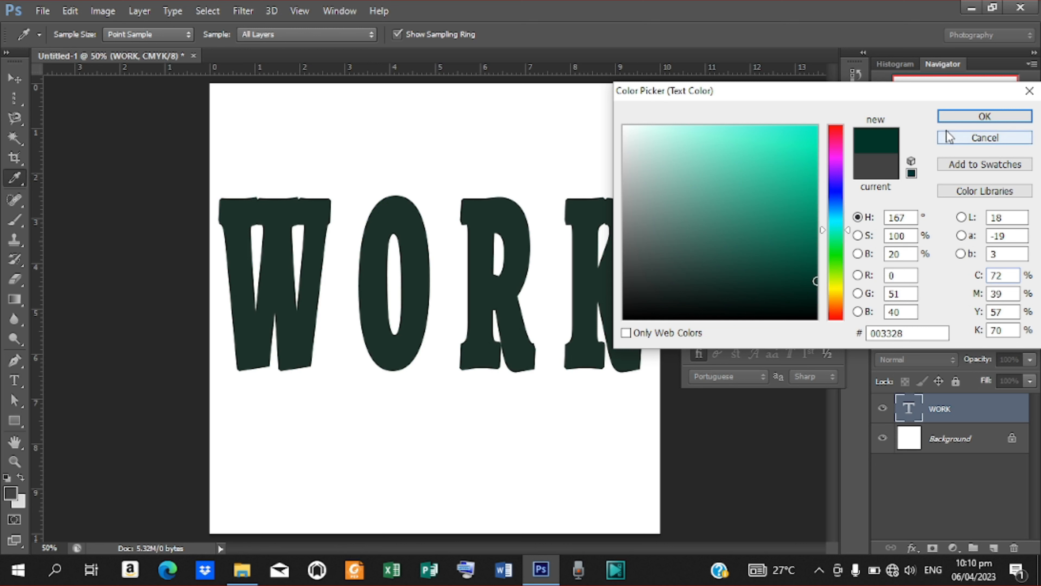
{"action": "left_click", "coordinate": [953, 119]}
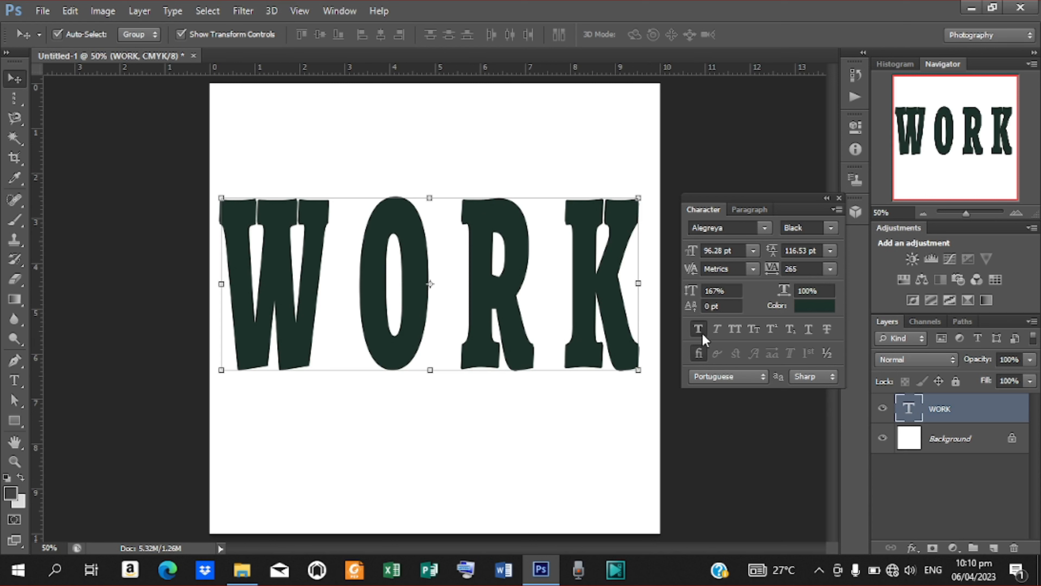
Try faux italic and all caps on the WORK text, switch it to small caps, and turn off faux bold and faux italic.
{"action": "left_click", "coordinate": [716, 331]}
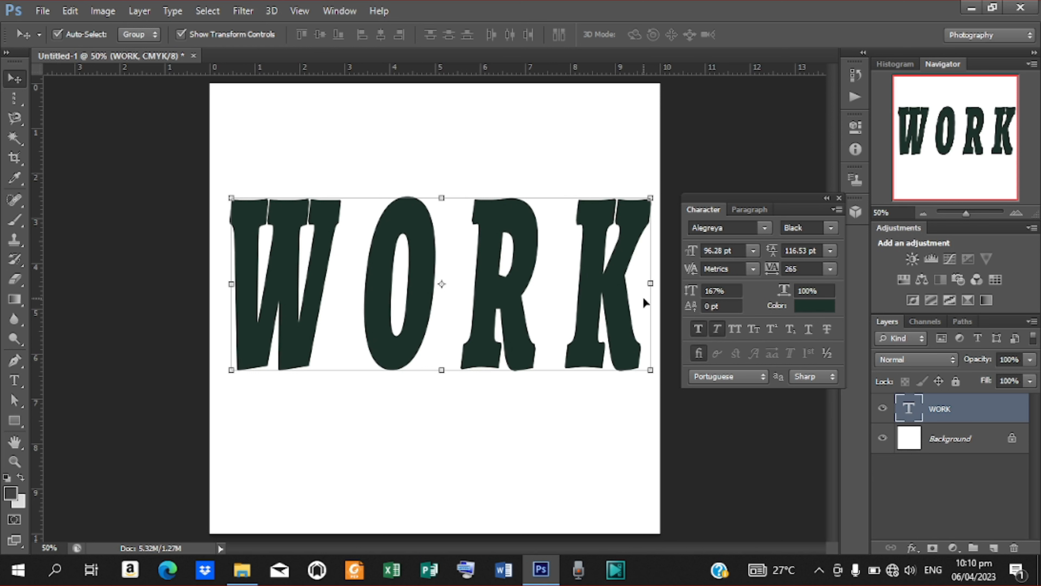
{"action": "left_click", "coordinate": [735, 332]}
{"action": "left_click", "coordinate": [754, 329]}
{"action": "left_click", "coordinate": [700, 325]}
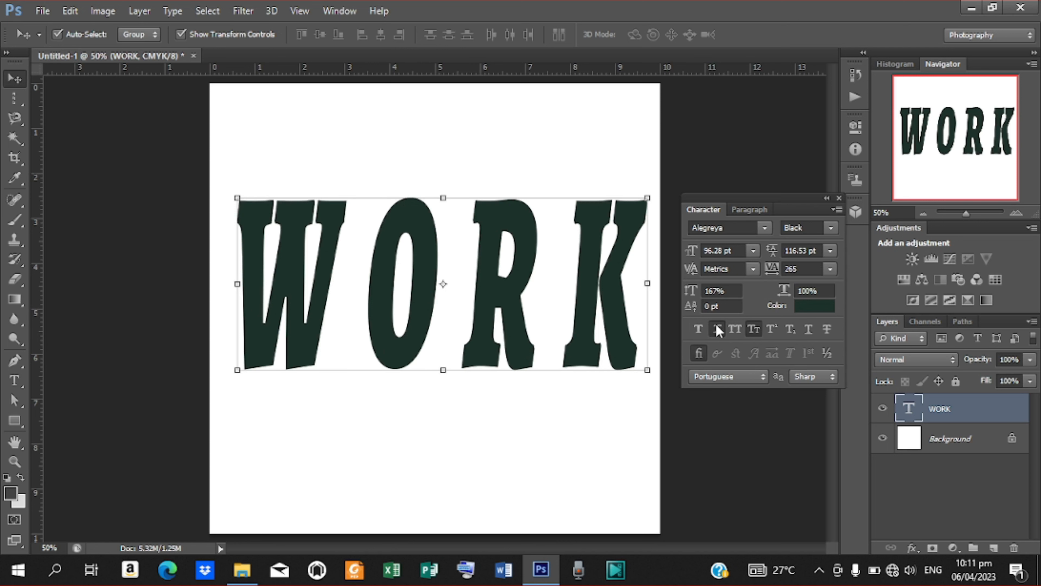
{"action": "left_click", "coordinate": [716, 325]}
{"action": "left_click", "coordinate": [717, 330]}
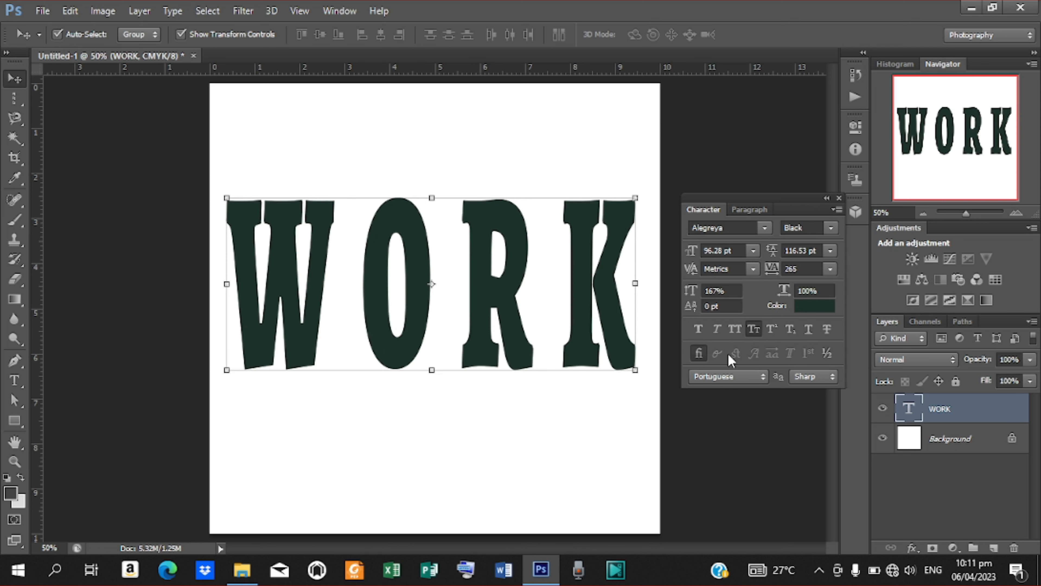
Try superscript, subscript and underline on the WORK text, and return it to small caps.
{"action": "left_click", "coordinate": [755, 332]}
{"action": "left_click", "coordinate": [773, 330]}
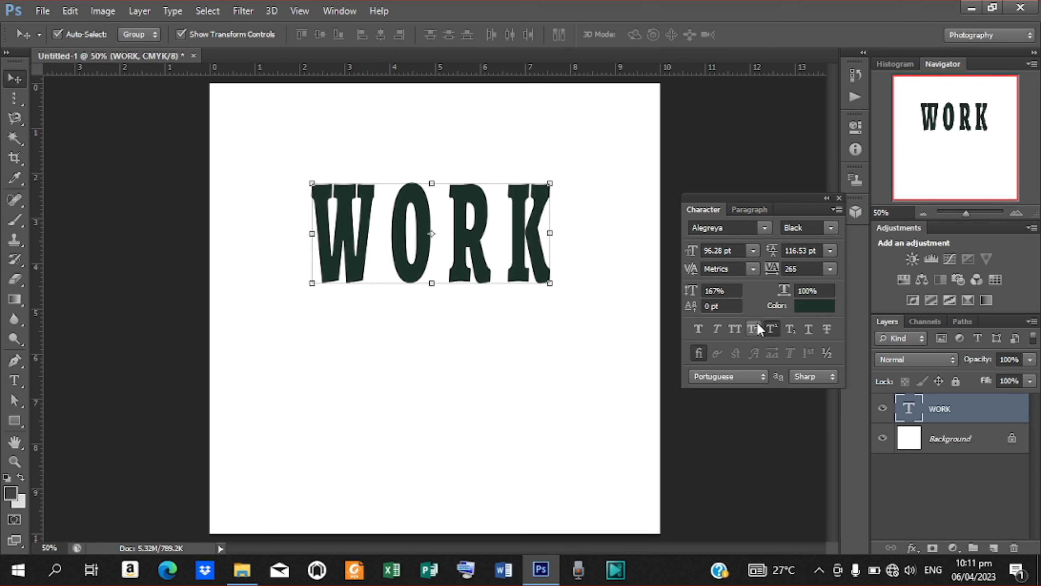
{"action": "left_click", "coordinate": [788, 329]}
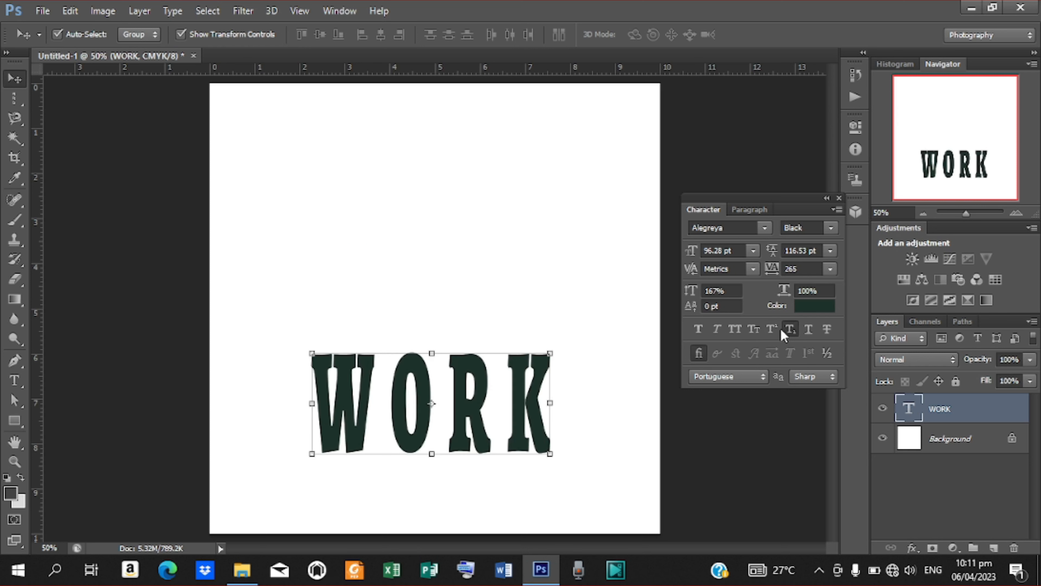
{"action": "left_click", "coordinate": [807, 329]}
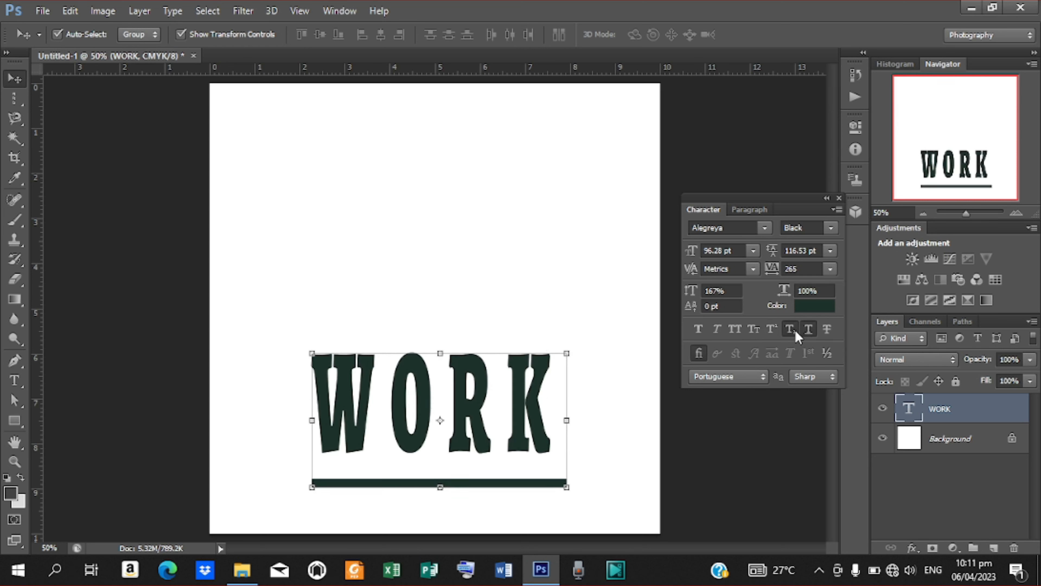
{"action": "left_click", "coordinate": [807, 331]}
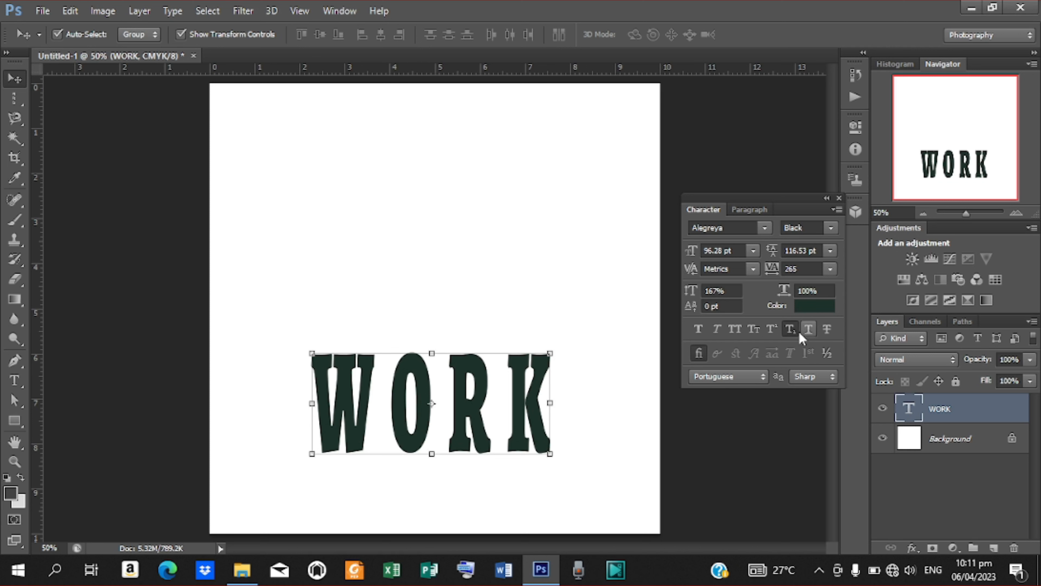
{"action": "left_click", "coordinate": [761, 328]}
{"action": "left_click", "coordinate": [793, 336]}
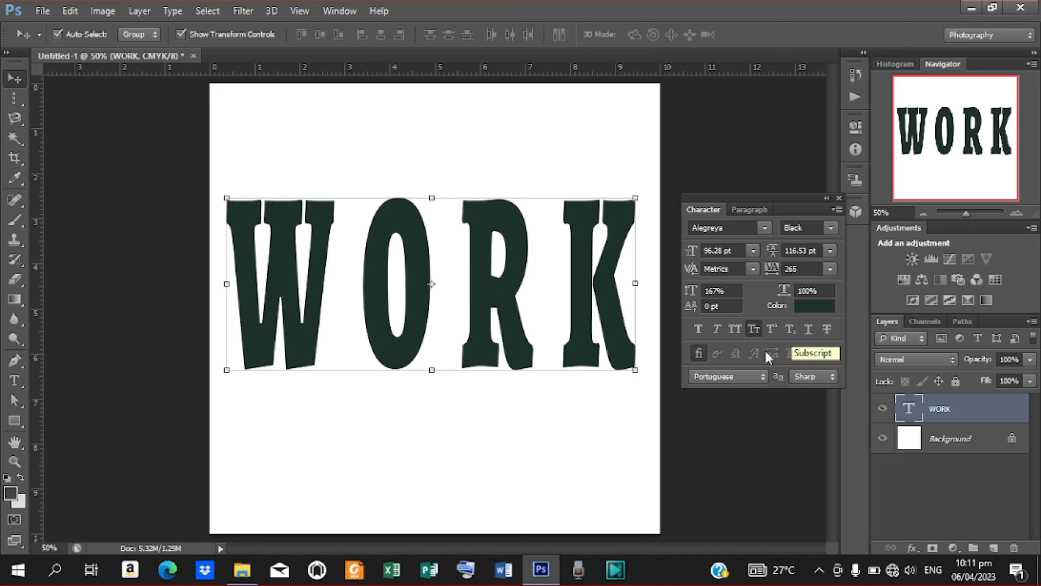
Try all caps on the WORK text, turn its faux bold back on, and delete the text layer.
{"action": "left_click", "coordinate": [735, 330]}
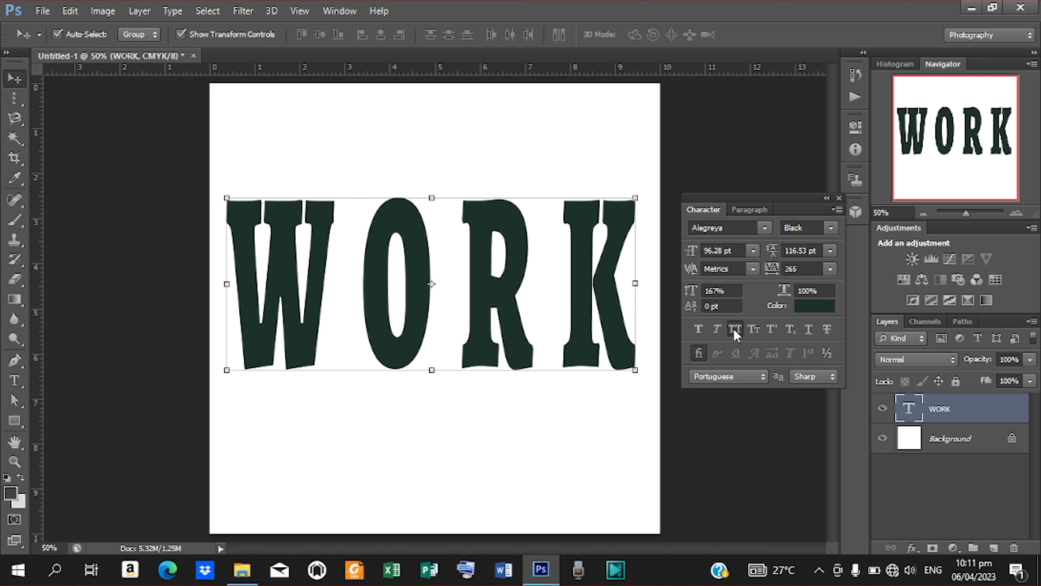
{"action": "left_click", "coordinate": [698, 327]}
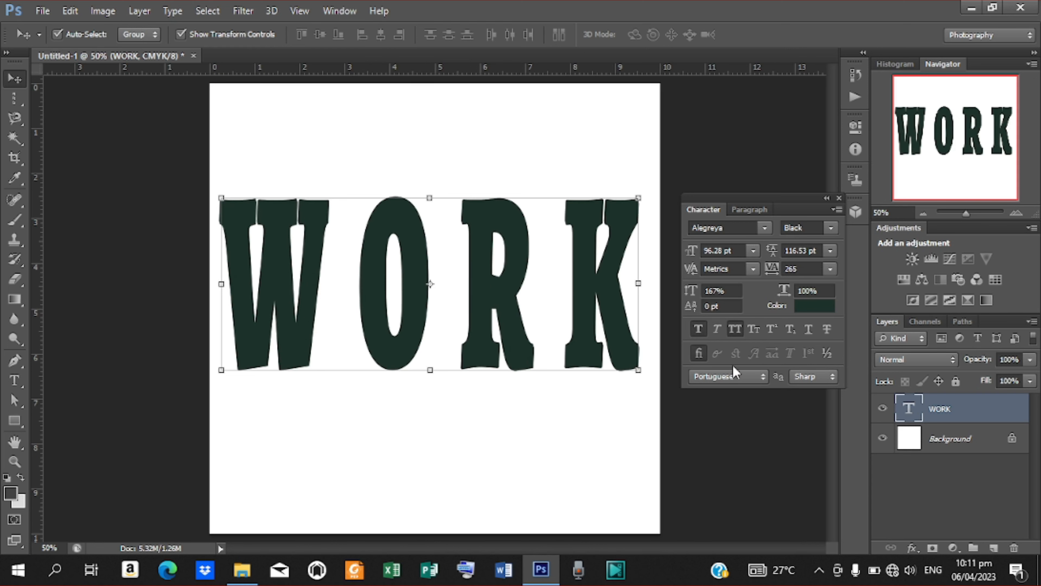
{"action": "left_click", "coordinate": [736, 329]}
{"action": "key", "text": "Delete"}
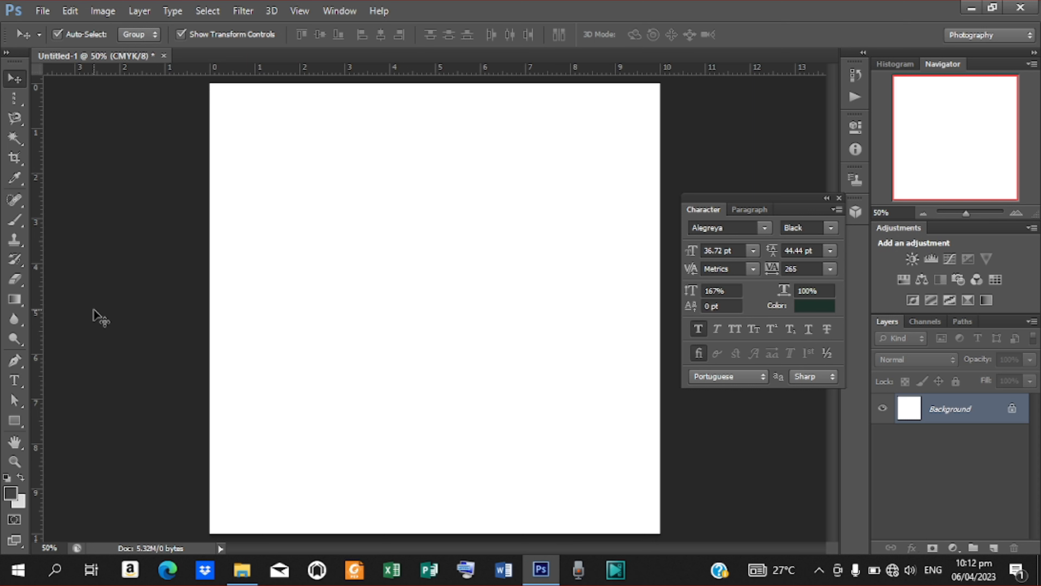
Add the text "Eat fufu" on two lines and move it right towards the middle of the canvas.
{"action": "key", "text": "t"}
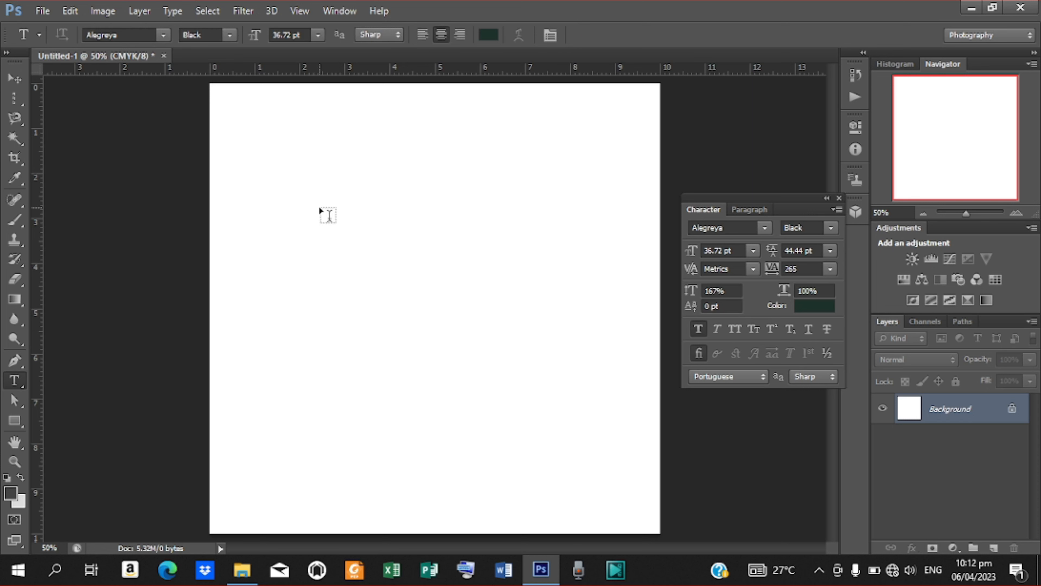
{"action": "left_click", "coordinate": [325, 241]}
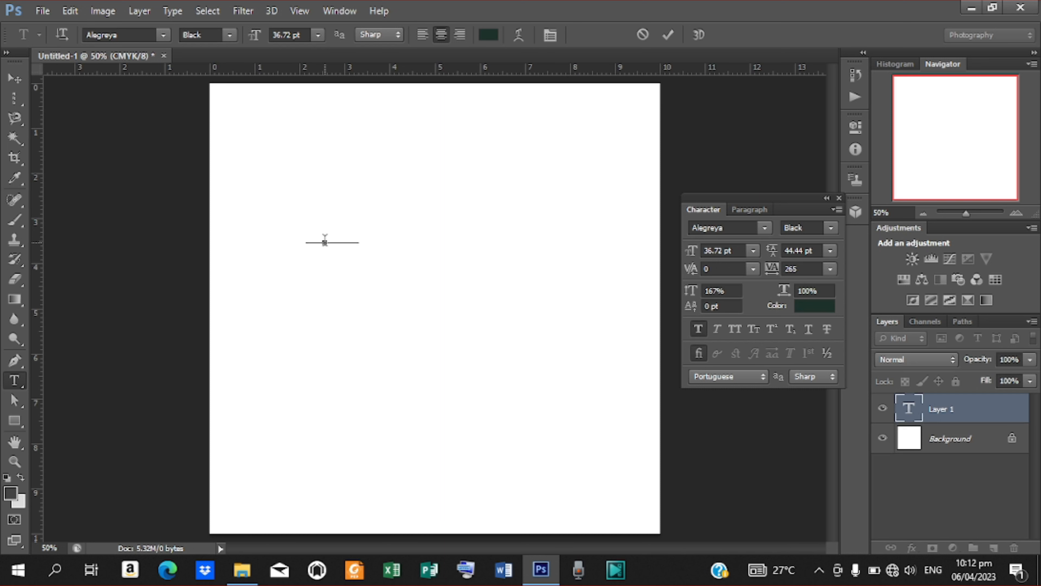
{"action": "type", "text": "E"}
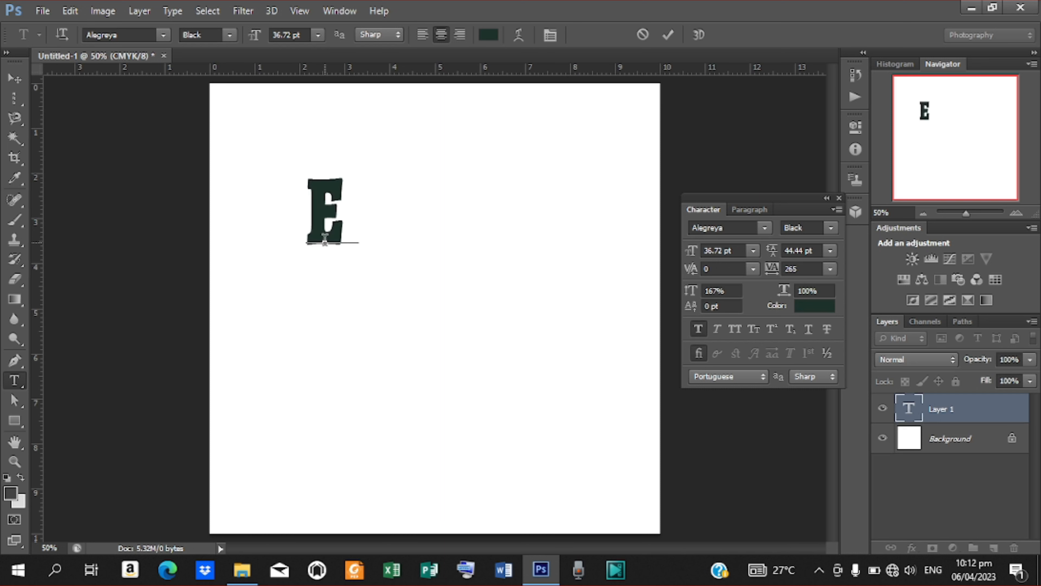
{"action": "type", "text": "at"}
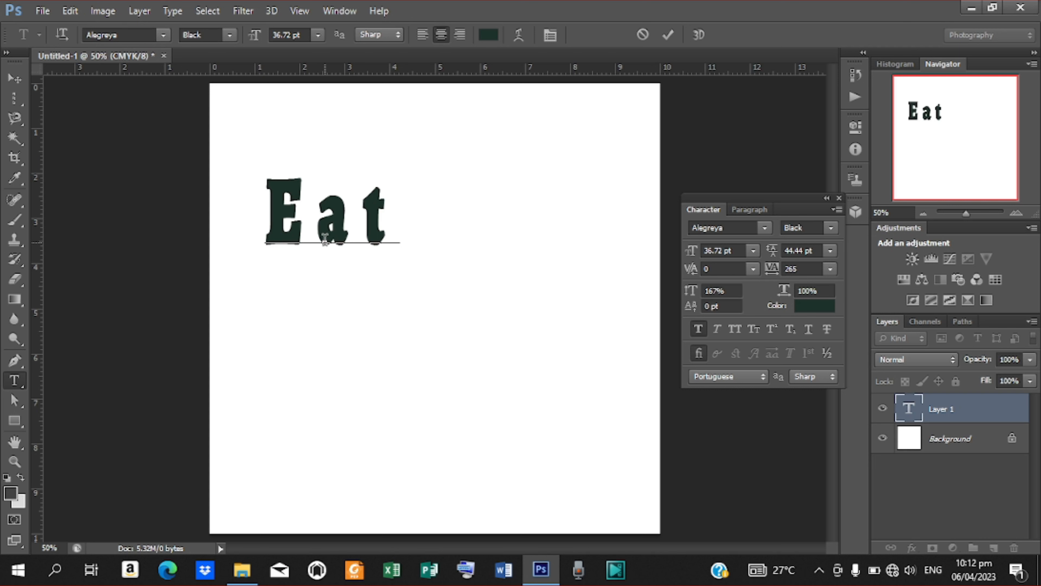
{"action": "key", "text": "Return"}
{"action": "type", "text": "fufu"}
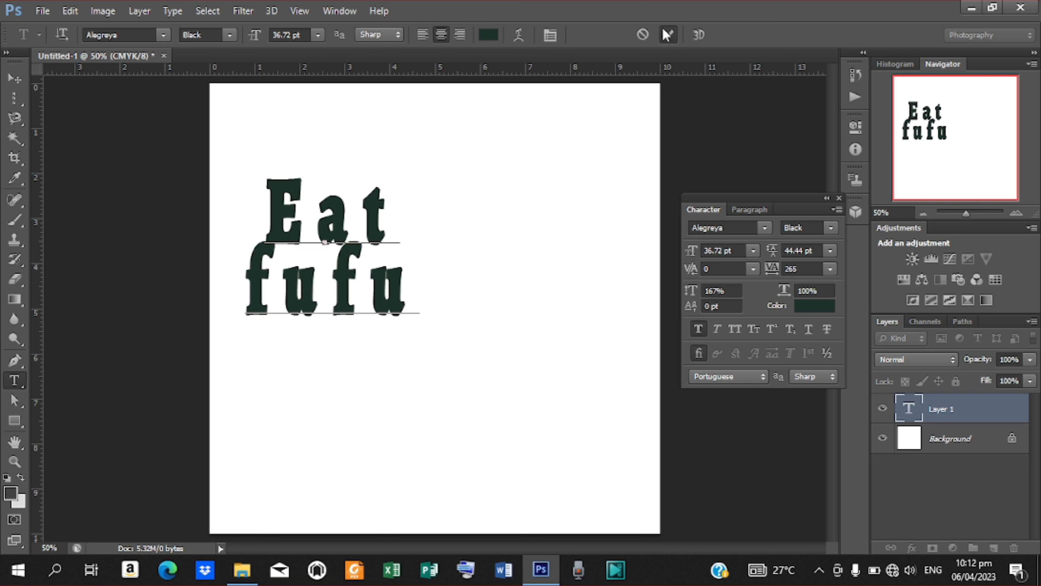
{"action": "left_click", "coordinate": [667, 35]}
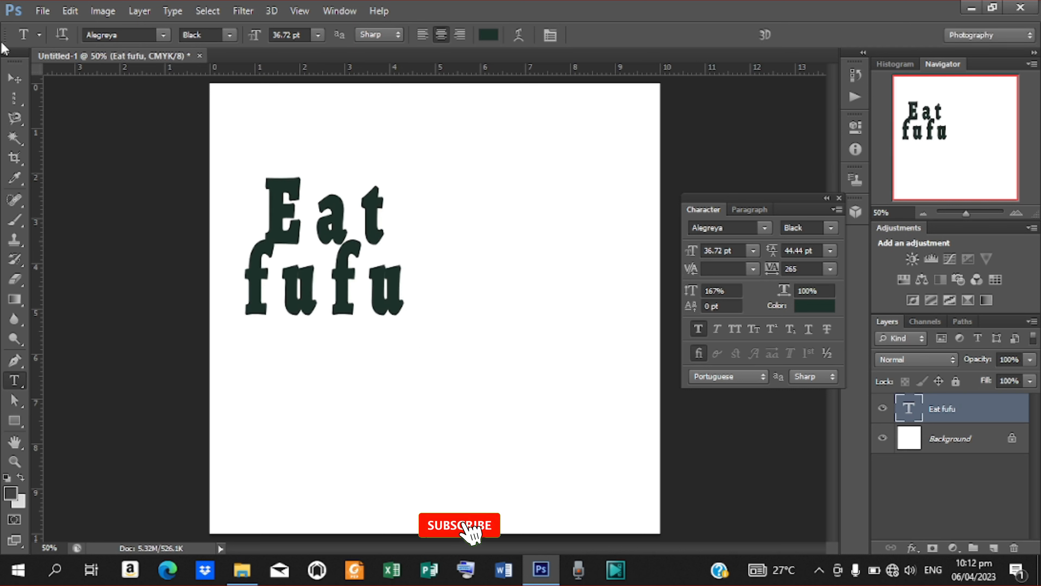
{"action": "left_click", "coordinate": [15, 77]}
{"action": "left_click_drag", "start_coordinate": [351, 270], "coordinate": [439, 263]}
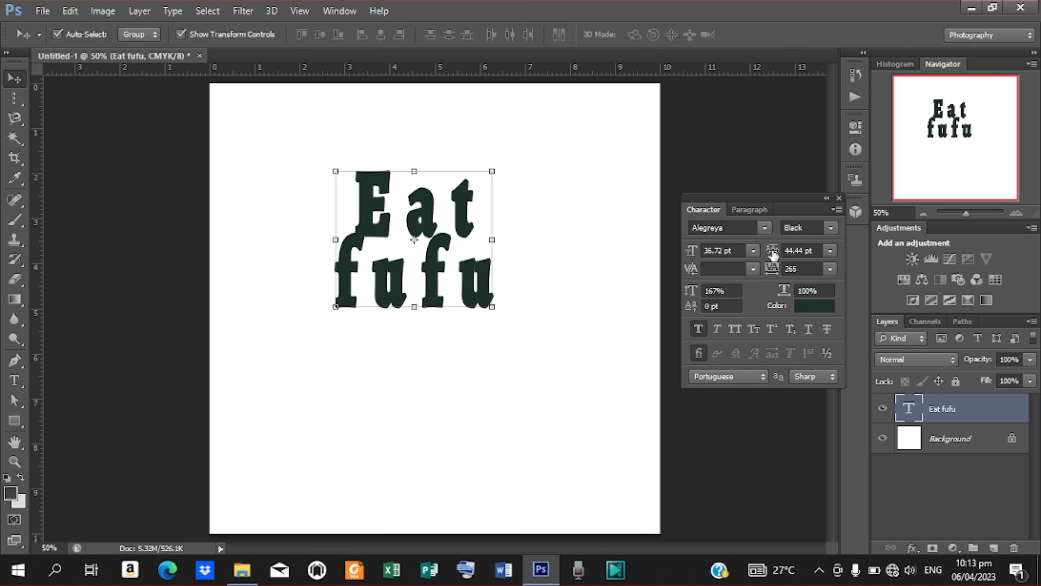
Try leading values of 7.44, 63.44, 55.44, 53.44 and 0.01 pt on the Eat fufu text, and set its leading to 78.01 pt.
{"action": "mouse_move", "coordinate": [772, 255]}
{"action": "left_mouse_down"}
{"action": "mouse_move", "coordinate": [750, 257]}
{"action": "mouse_move", "coordinate": [768, 252]}
{"action": "left_mouse_up"}
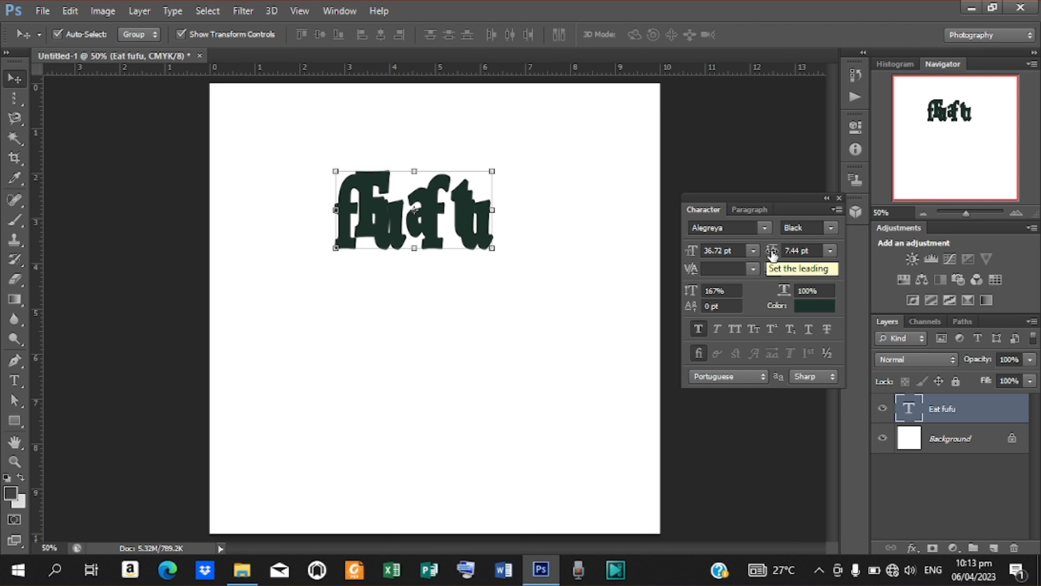
{"action": "left_click_drag", "start_coordinate": [768, 253], "coordinate": [793, 257]}
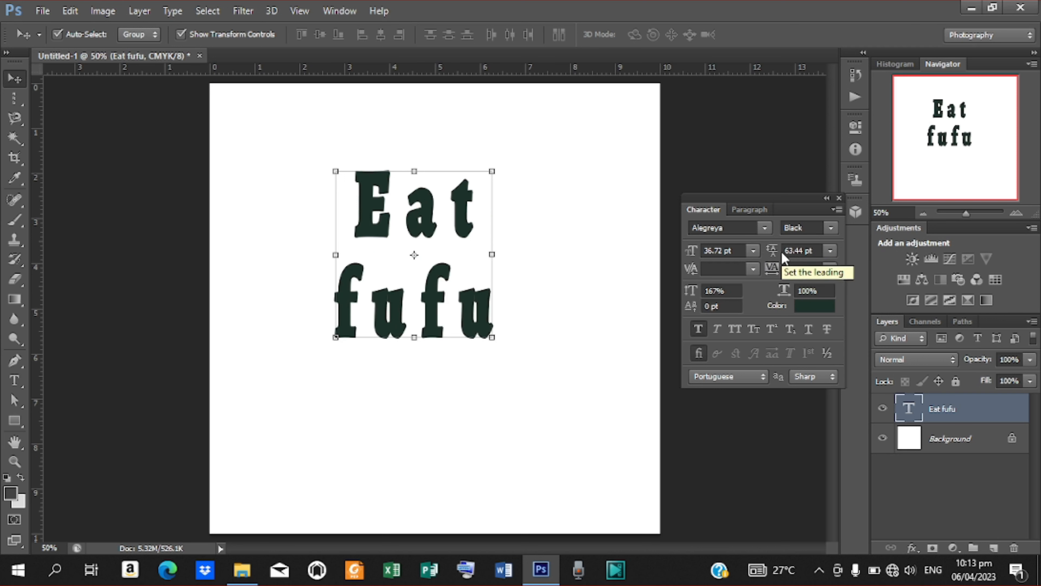
{"action": "left_click_drag", "start_coordinate": [779, 255], "coordinate": [772, 255]}
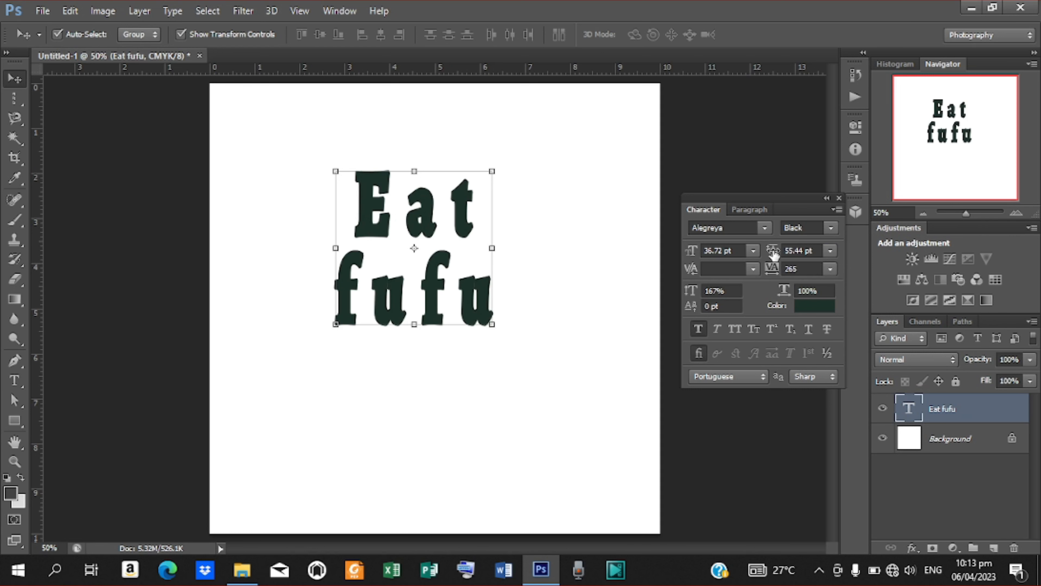
{"action": "left_click_drag", "start_coordinate": [774, 255], "coordinate": [772, 255]}
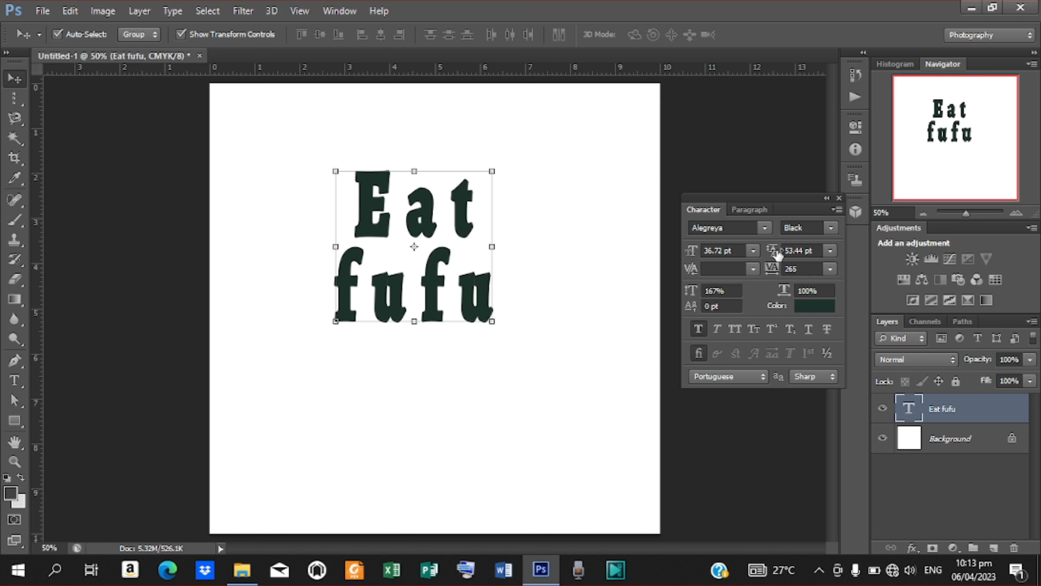
{"action": "left_click_drag", "start_coordinate": [777, 254], "coordinate": [701, 254]}
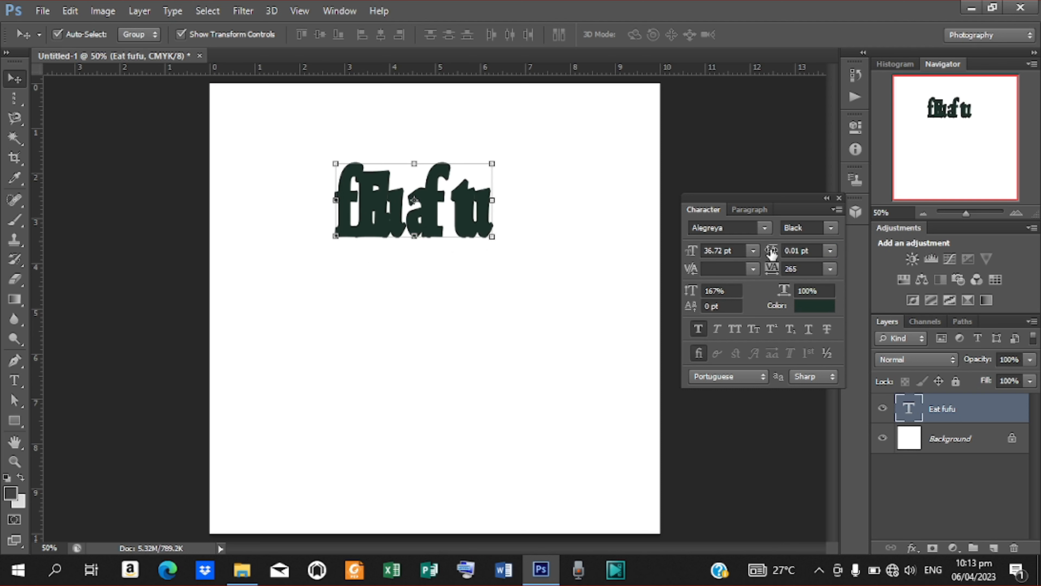
{"action": "left_click_drag", "start_coordinate": [771, 251], "coordinate": [831, 251]}
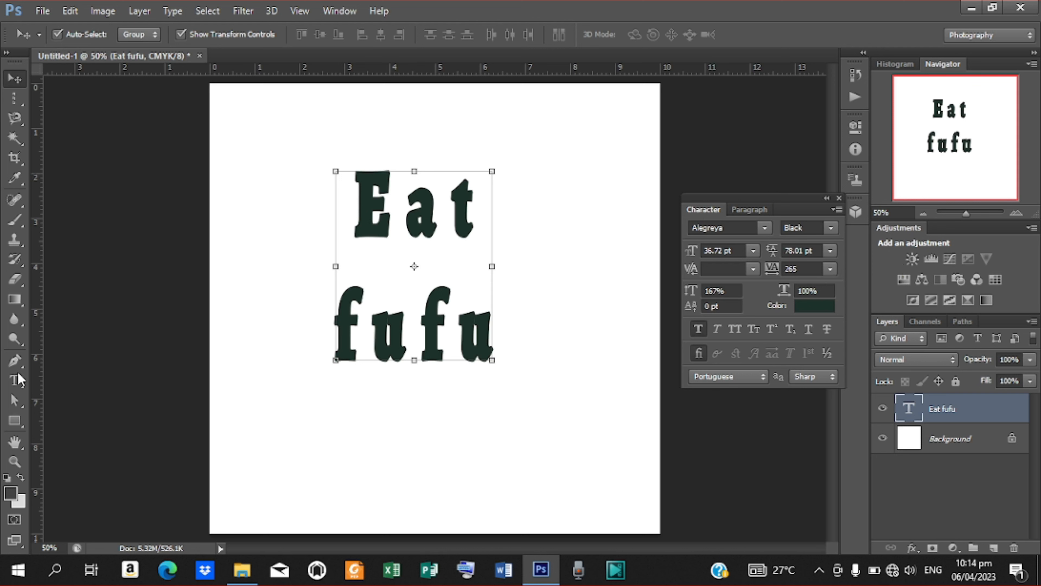
Delete the Eat fufu text layer.
{"action": "left_click", "coordinate": [15, 383]}
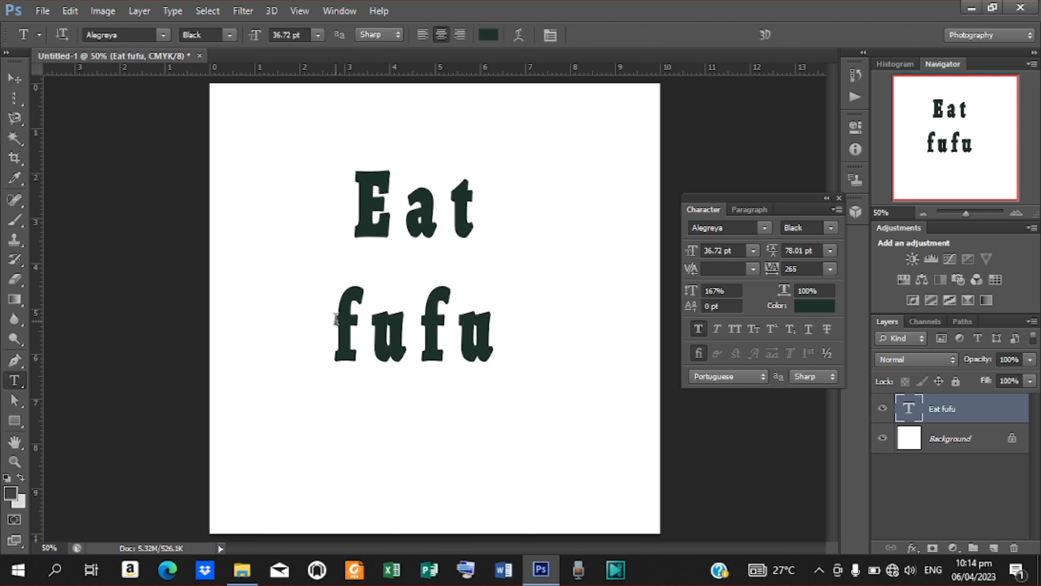
{"action": "left_click", "coordinate": [14, 79]}
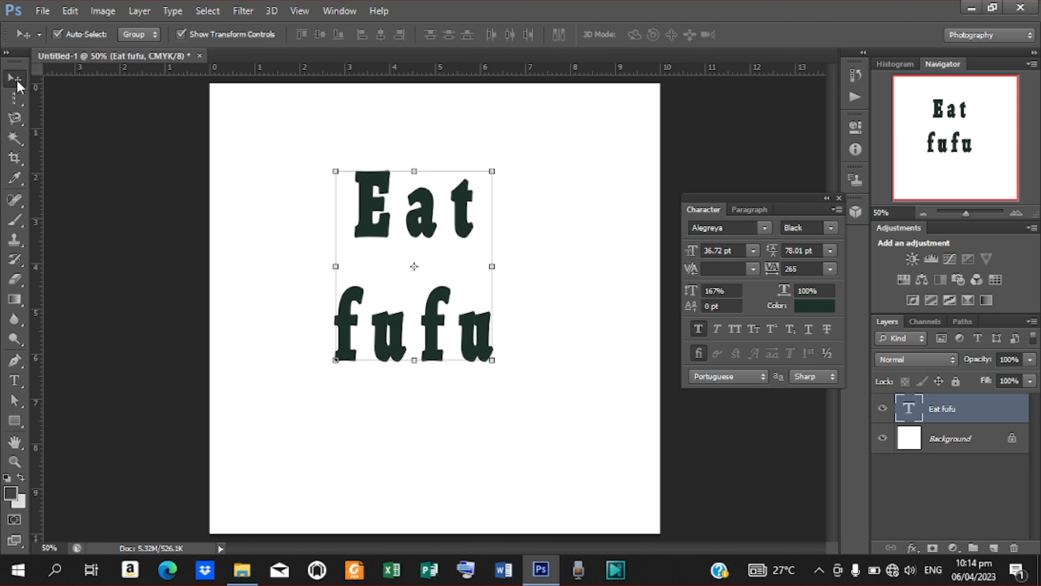
{"action": "key", "text": "Delete"}
Add the text SUCCESS and move it down and right so it lies fully within the canvas.
{"action": "left_click", "coordinate": [14, 380]}
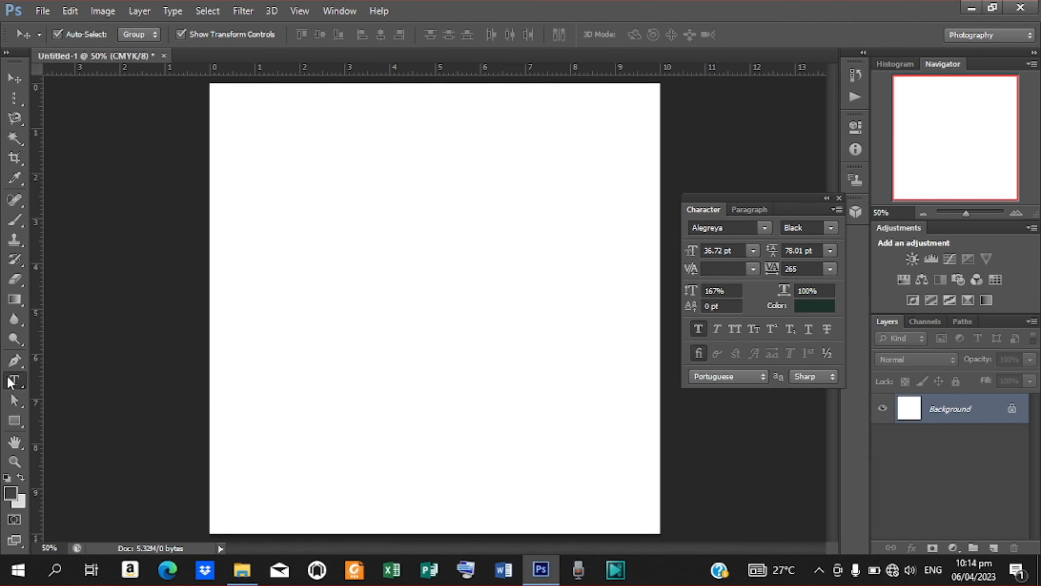
{"action": "left_click", "coordinate": [340, 198]}
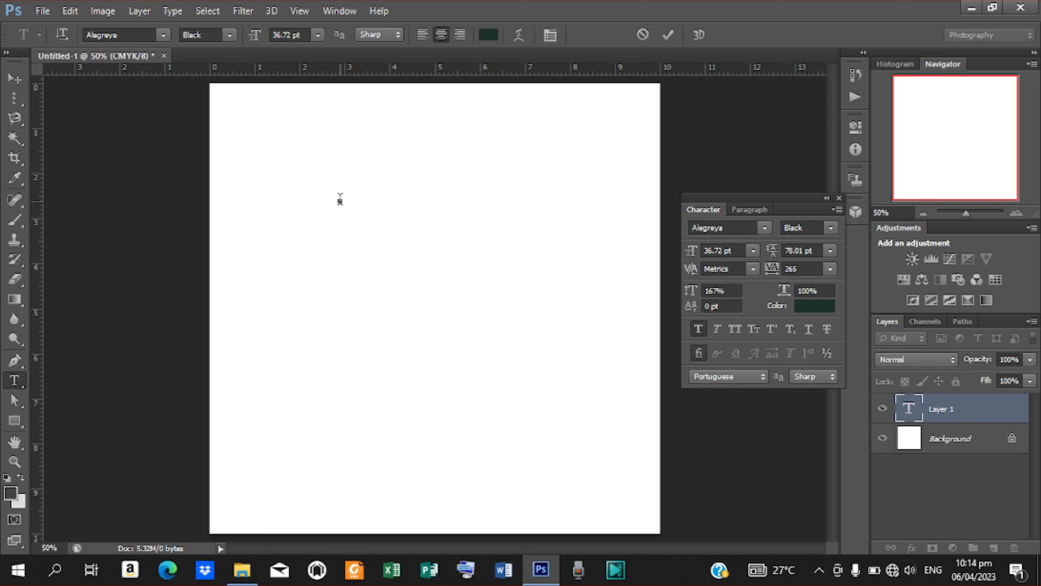
{"action": "type", "text": "SU"}
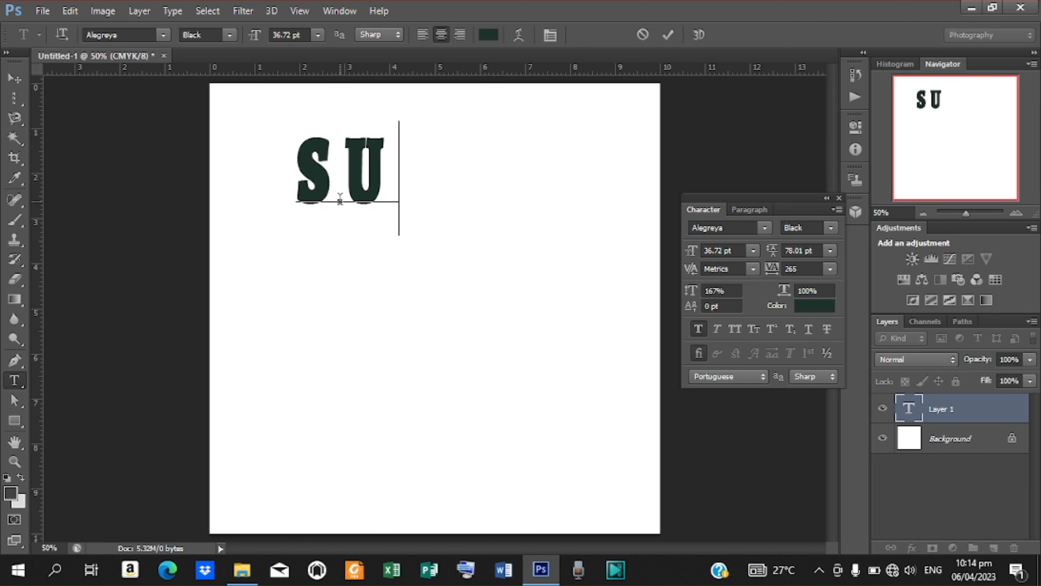
{"action": "type", "text": "CCESS"}
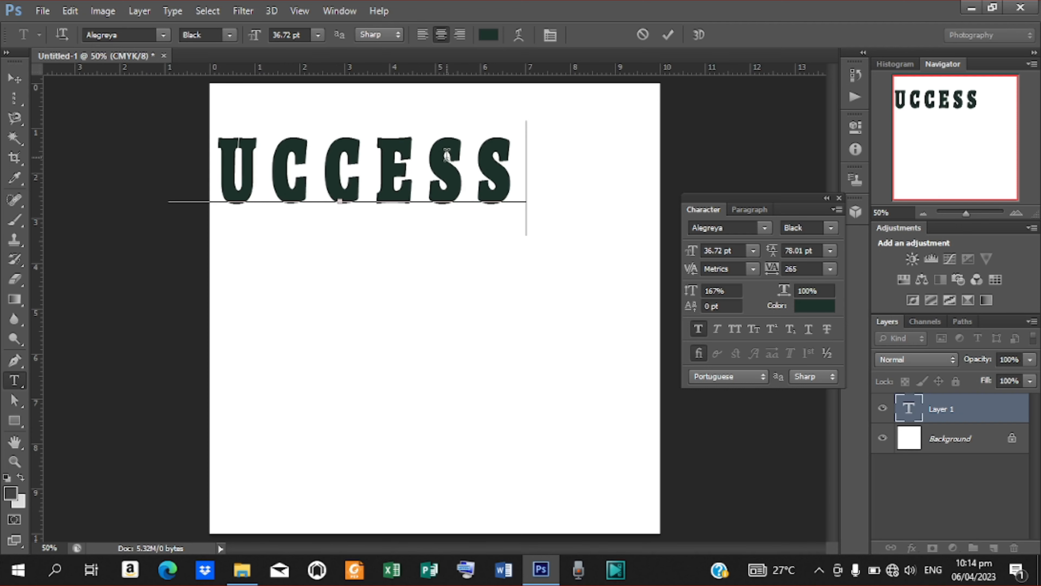
{"action": "left_click", "coordinate": [671, 38]}
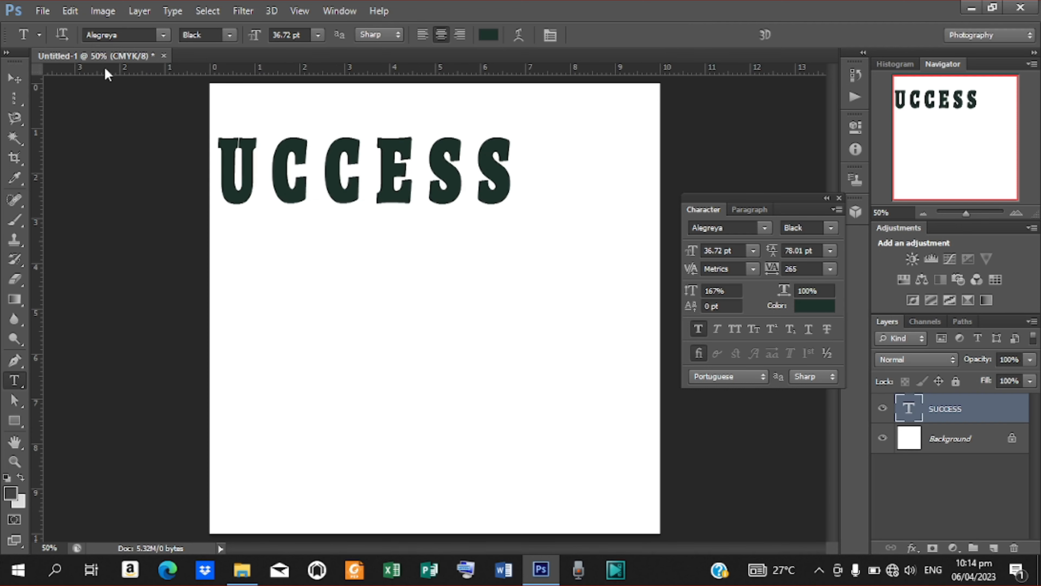
{"action": "left_click", "coordinate": [13, 78]}
{"action": "left_click_drag", "start_coordinate": [425, 170], "coordinate": [518, 239]}
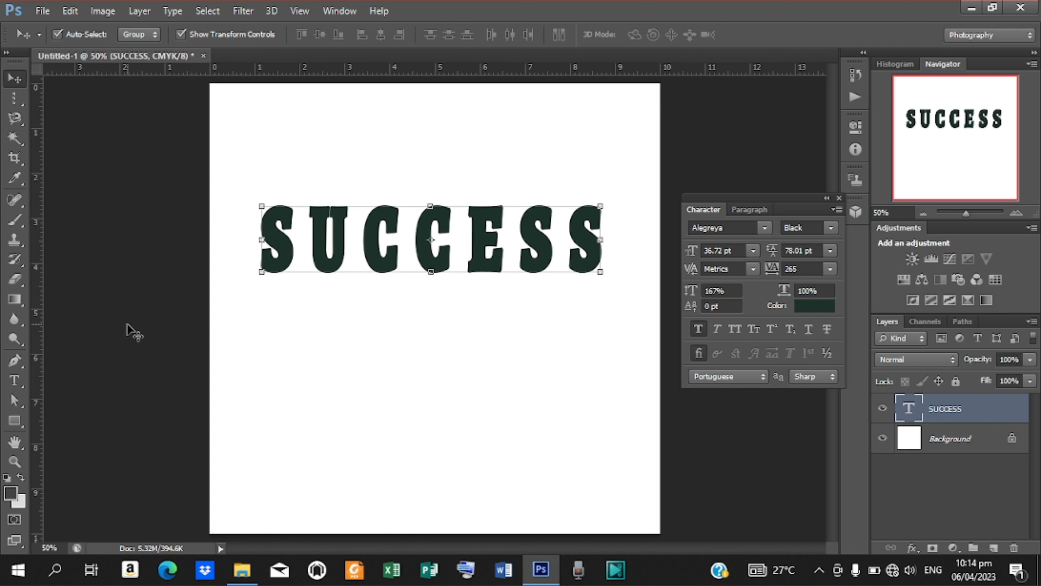
{"action": "left_click", "coordinate": [14, 380]}
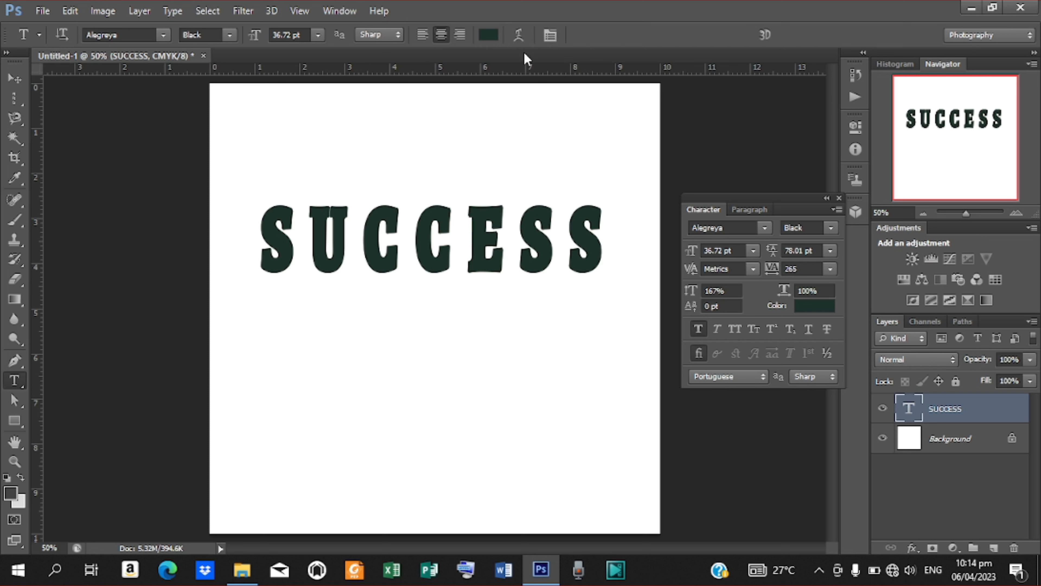
{"action": "left_click", "coordinate": [524, 35]}
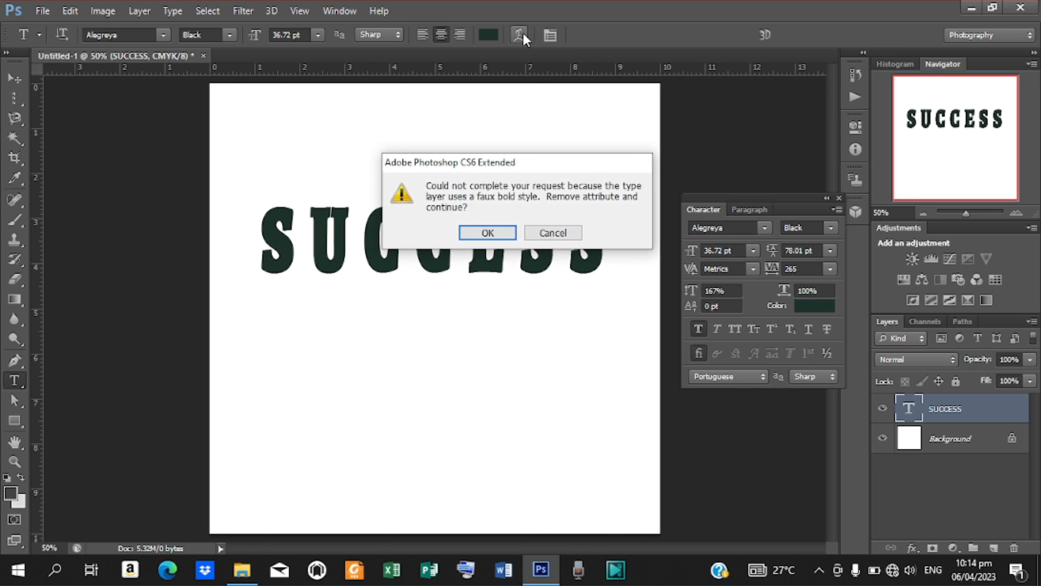
{"action": "left_click", "coordinate": [506, 231]}
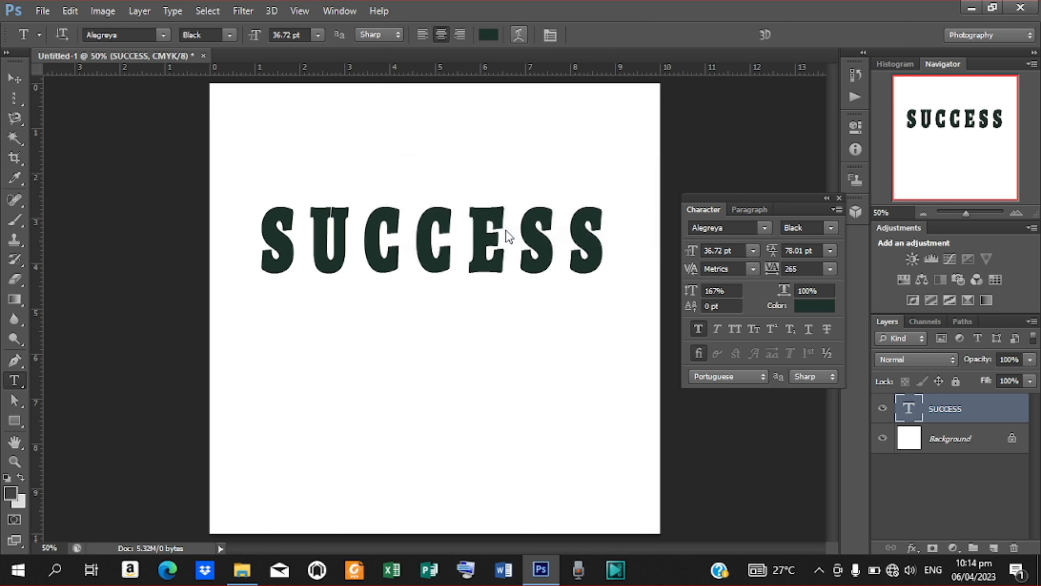
{"action": "left_click_drag", "start_coordinate": [533, 129], "coordinate": [746, 12]}
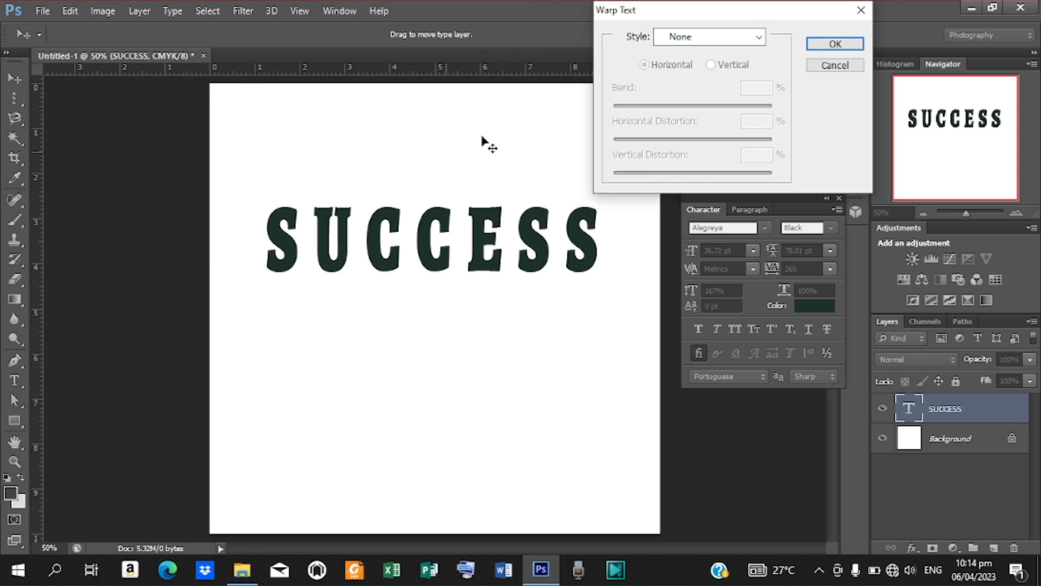
{"action": "left_click", "coordinate": [833, 65]}
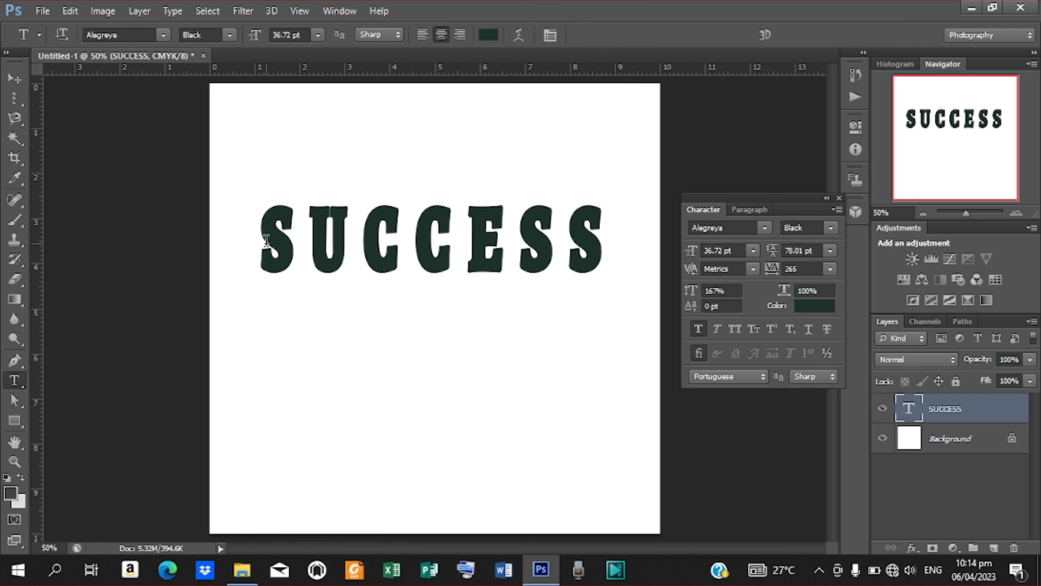
Remove the faux bold attribute from the whole SUCCESS text when starting Warp Text, and keep the warp style None.
{"action": "left_click_drag", "start_coordinate": [265, 241], "coordinate": [628, 249]}
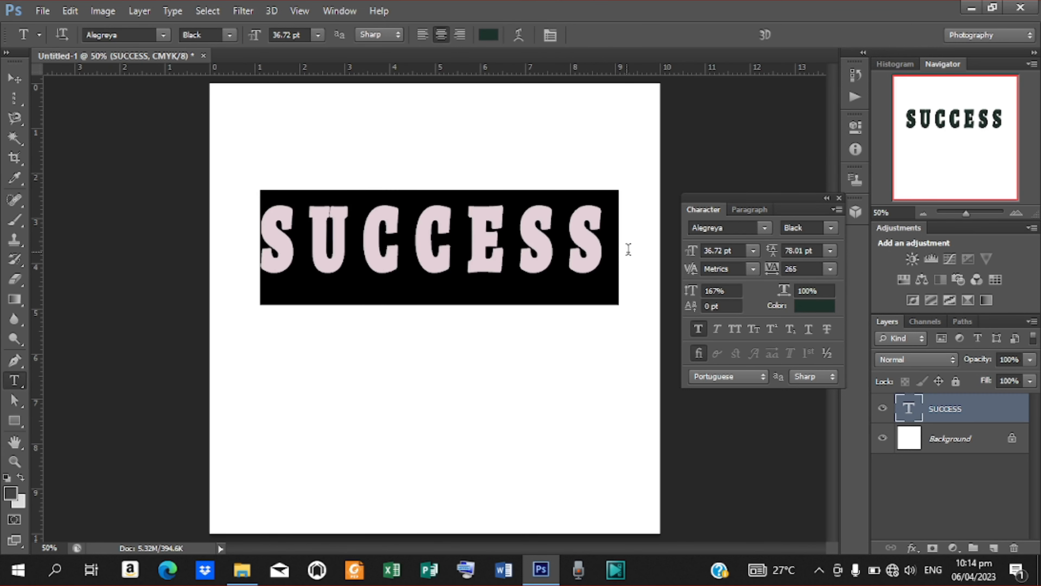
{"action": "left_click", "coordinate": [521, 38]}
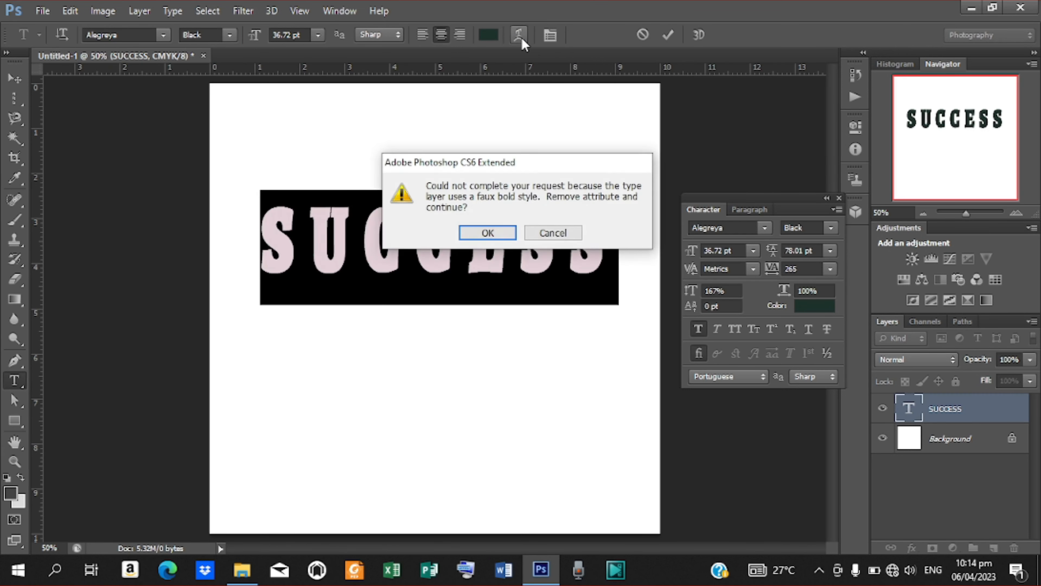
{"action": "left_click", "coordinate": [488, 232]}
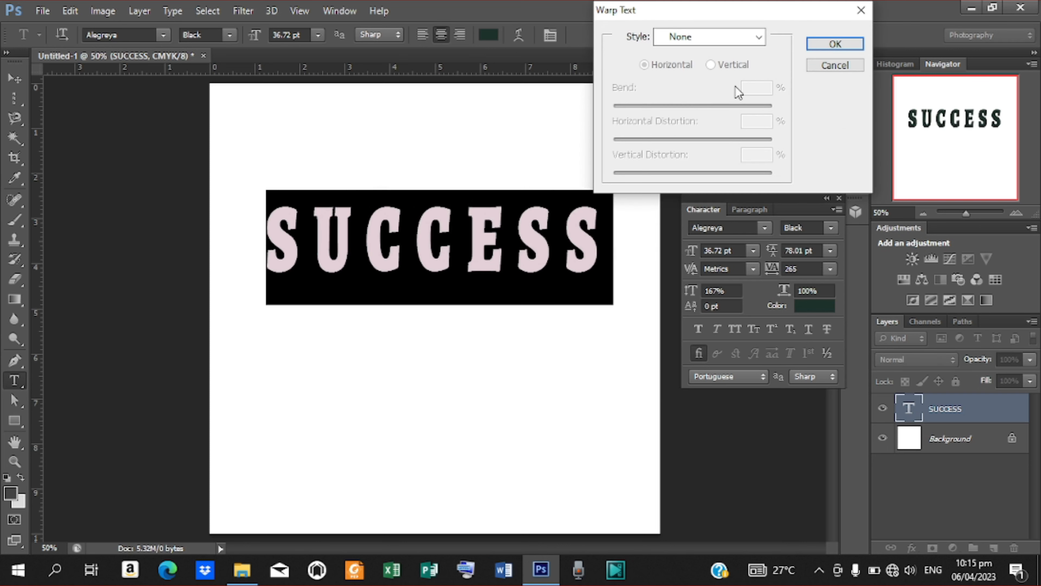
{"action": "left_click", "coordinate": [759, 38]}
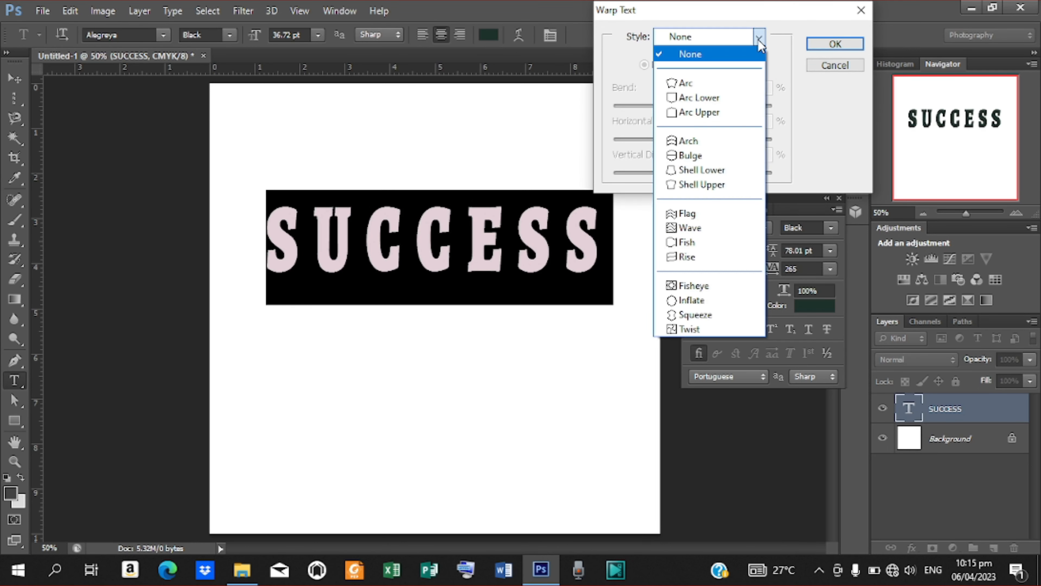
{"action": "left_click", "coordinate": [706, 17]}
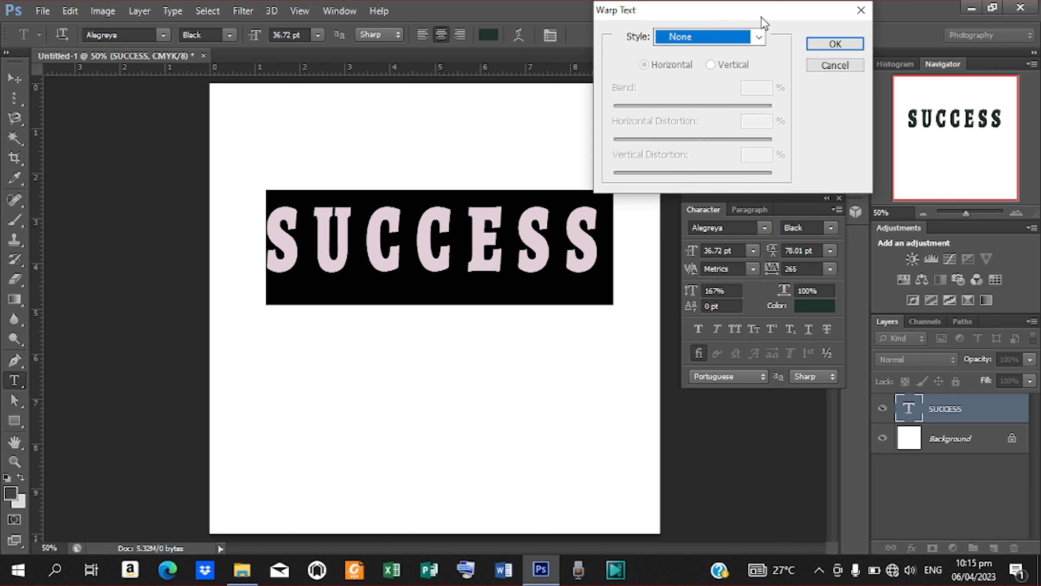
{"action": "left_click", "coordinate": [833, 43]}
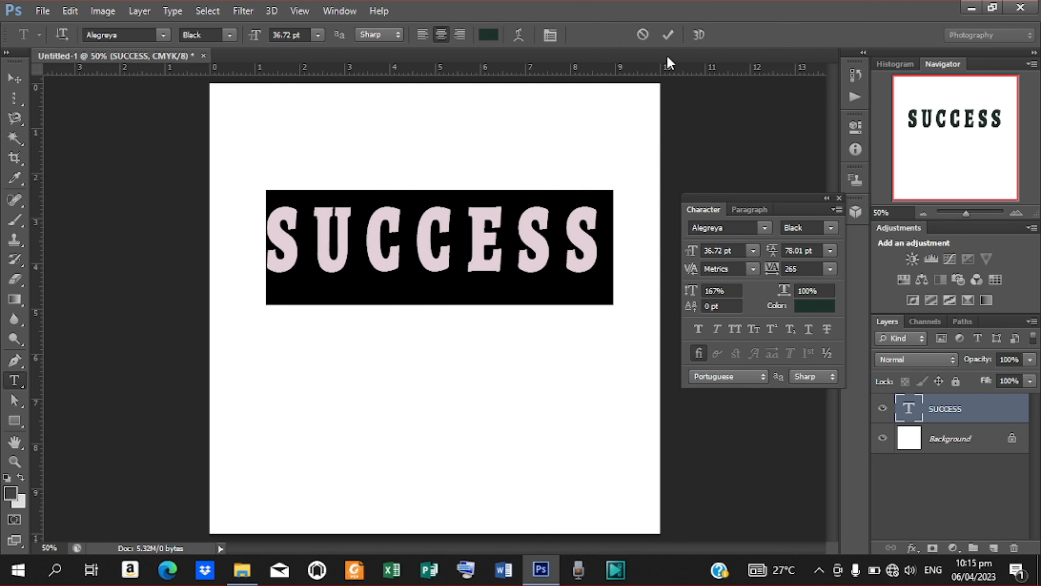
{"action": "left_click", "coordinate": [667, 35]}
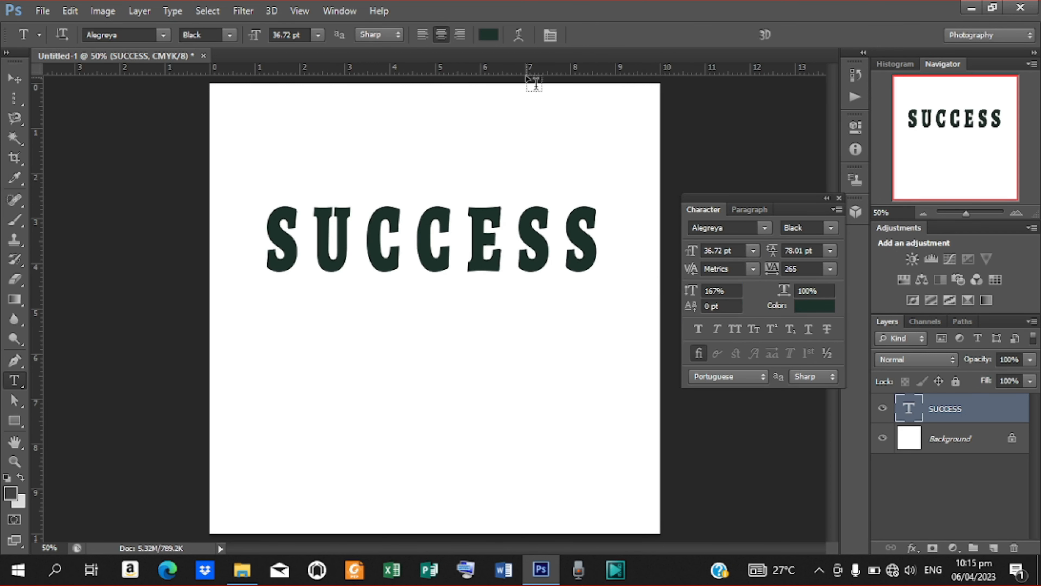
Warp the SUCCESS text with the horizontal Arc style and shift it slightly down and right on the canvas.
{"action": "left_click", "coordinate": [518, 35]}
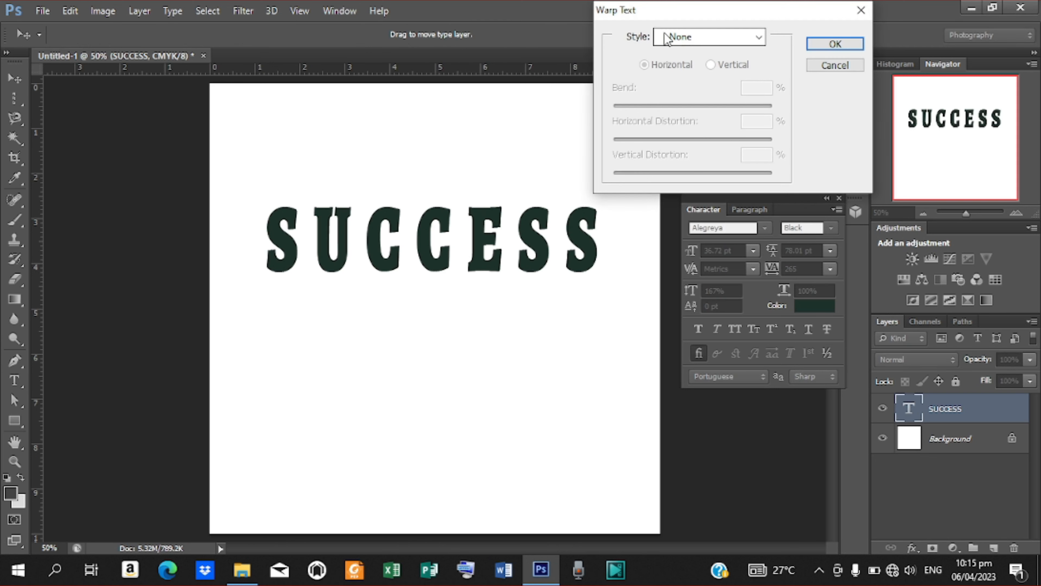
{"action": "left_click", "coordinate": [758, 38]}
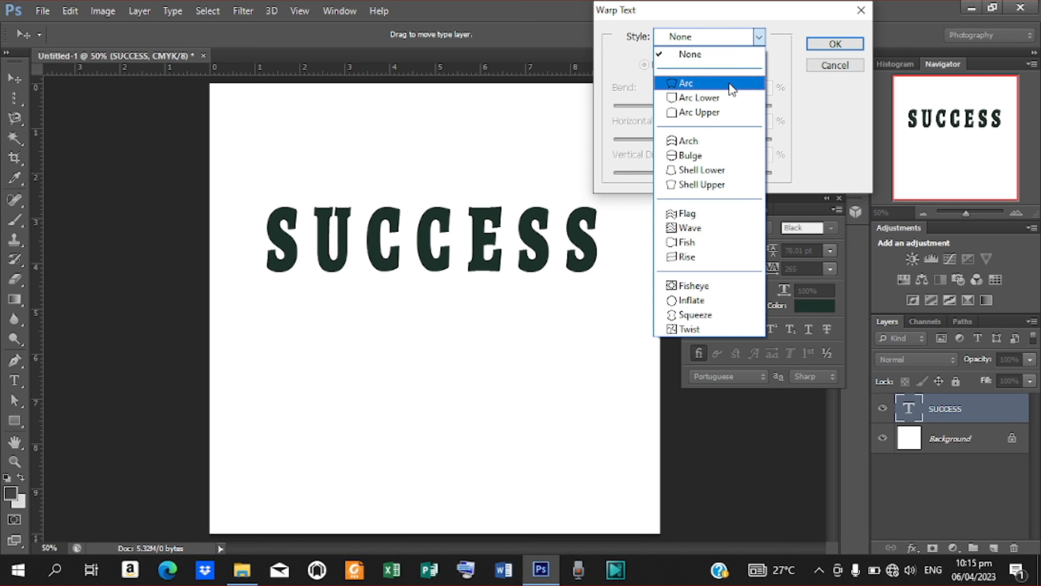
{"action": "left_click", "coordinate": [697, 83]}
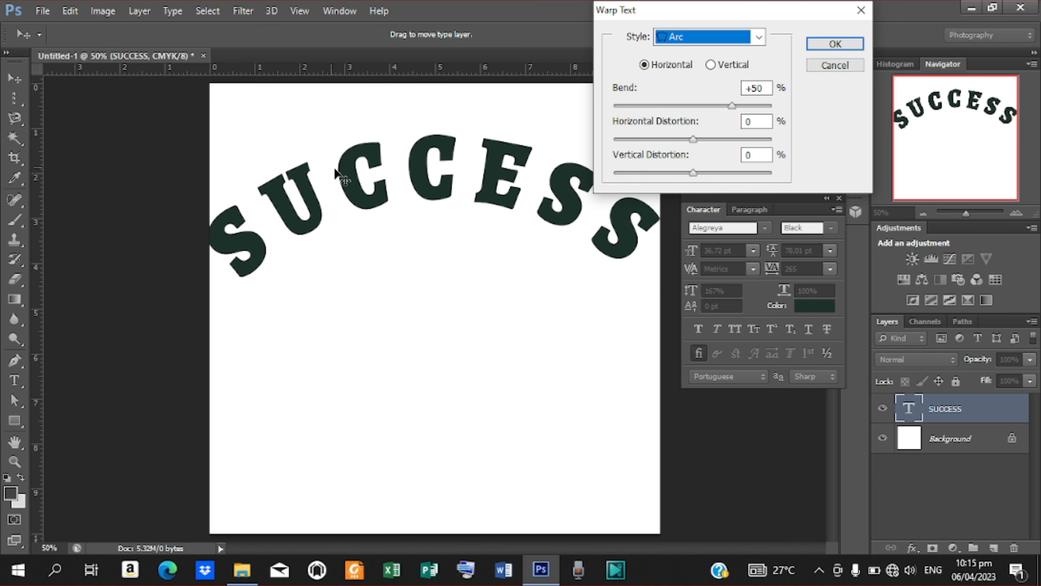
{"action": "mouse_move", "coordinate": [348, 171]}
{"action": "left_mouse_down"}
{"action": "mouse_move", "coordinate": [376, 176]}
{"action": "mouse_move", "coordinate": [352, 178]}
{"action": "left_mouse_up"}
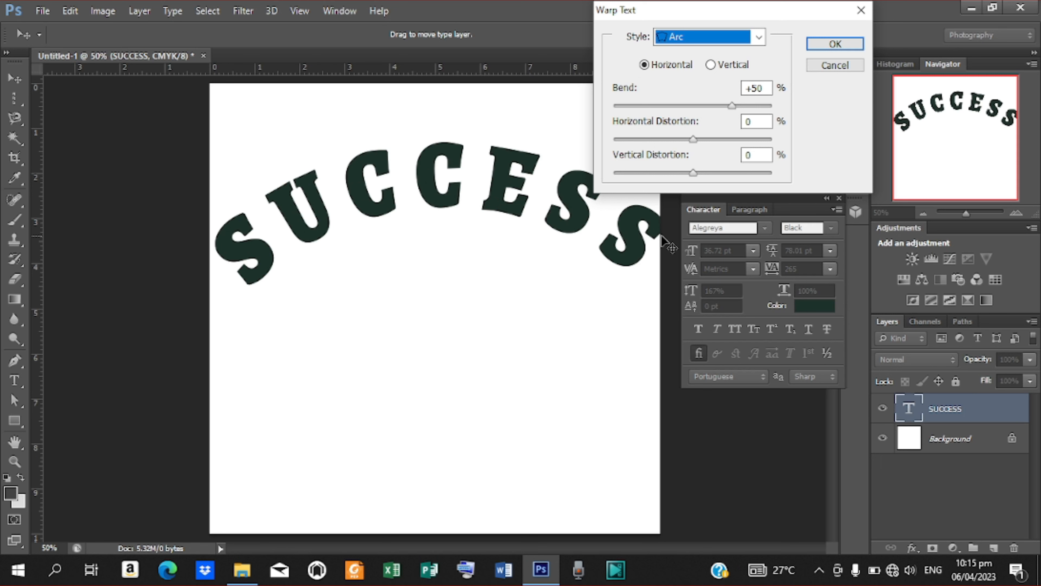
Switch the Arc warp to vertical orientation and move the text down so it fits within the canvas.
{"action": "left_click", "coordinate": [712, 69]}
{"action": "left_click", "coordinate": [711, 66]}
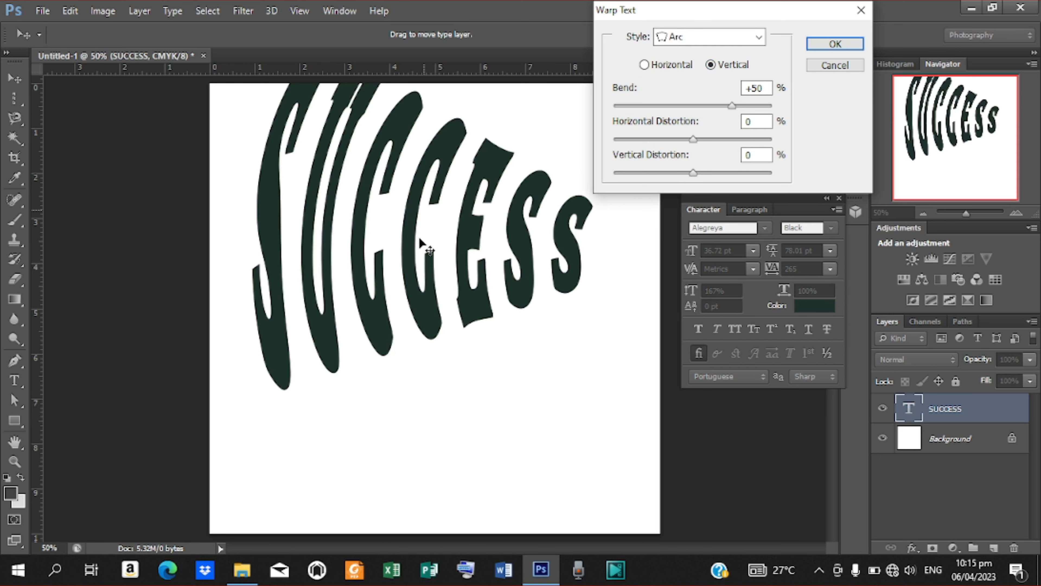
{"action": "left_click_drag", "start_coordinate": [420, 230], "coordinate": [434, 290]}
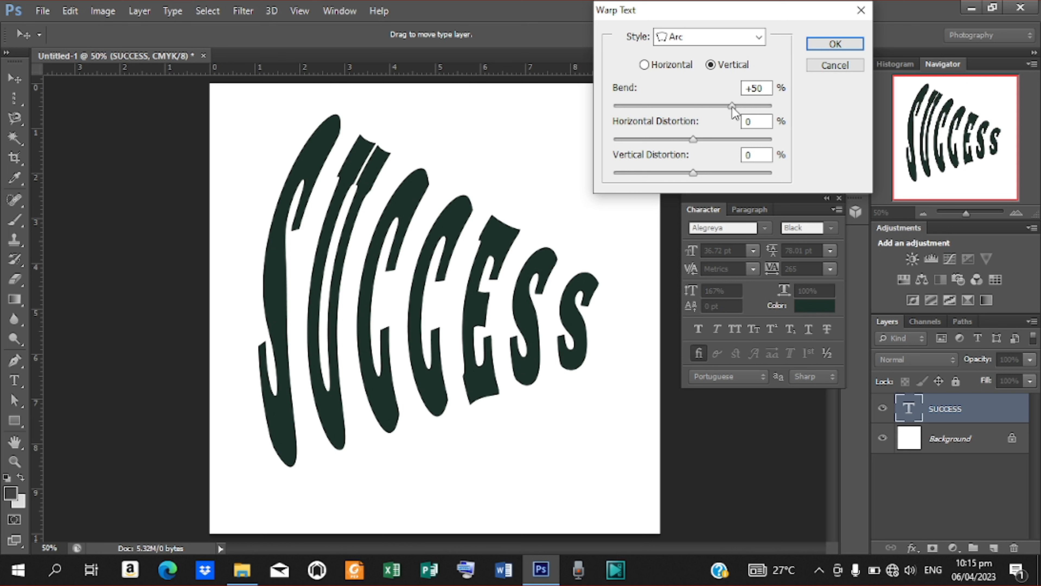
Try the Arc warp with bends of -2 and +34%, horizontal distortions of -49, +53 and -3%, and a vertical distortion of -57%.
{"action": "left_click_drag", "start_coordinate": [732, 108], "coordinate": [654, 145]}
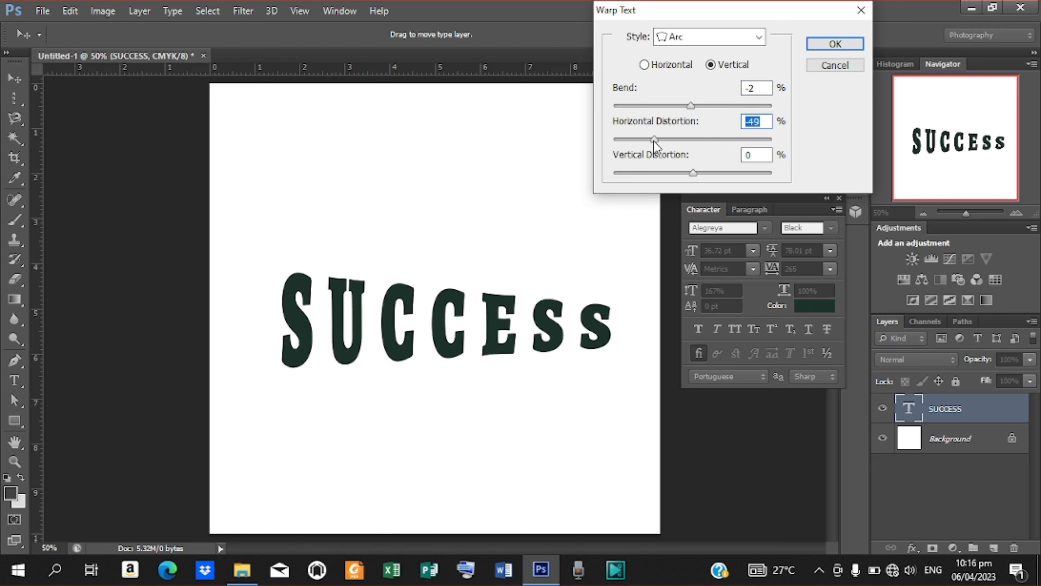
{"action": "left_click_drag", "start_coordinate": [654, 141], "coordinate": [734, 141]}
{"action": "left_click_drag", "start_coordinate": [695, 174], "coordinate": [648, 173]}
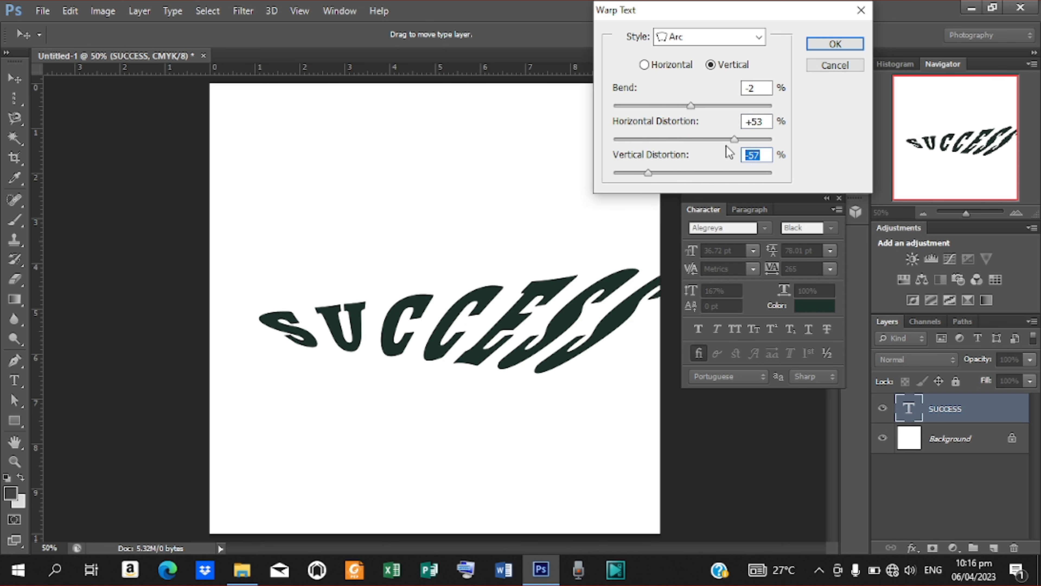
{"action": "left_click_drag", "start_coordinate": [733, 139], "coordinate": [720, 108]}
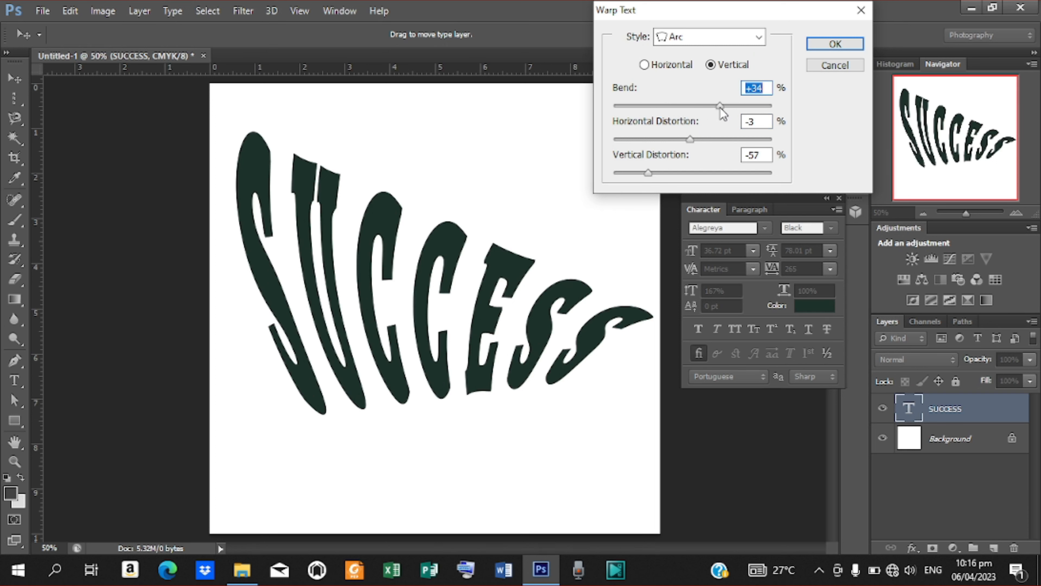
Change the warp to horizontal Arc Lower with bend -38%, horizontal distortion +54% and vertical distortion +30%.
{"action": "left_click", "coordinate": [759, 37]}
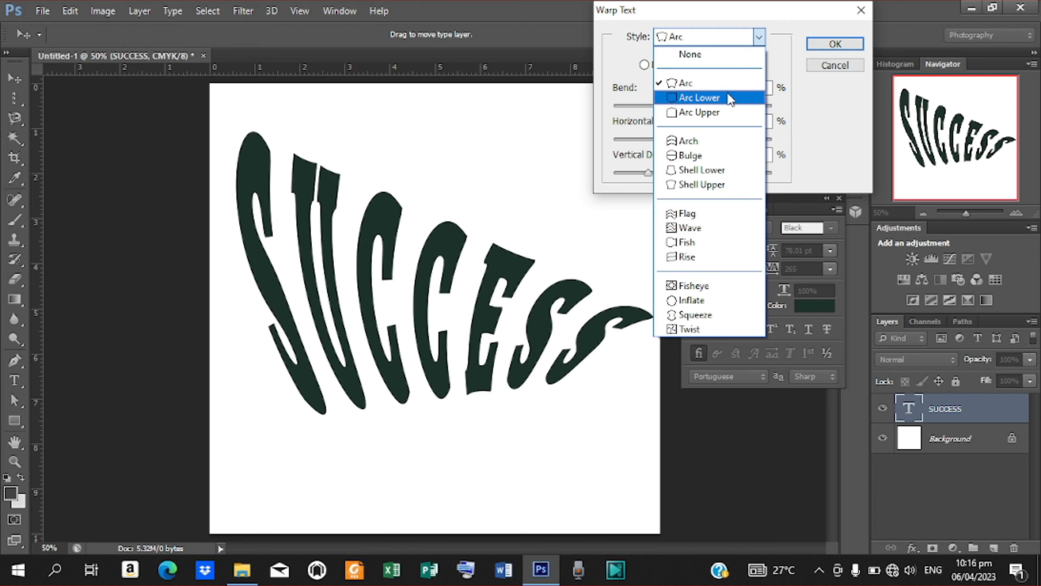
{"action": "left_click", "coordinate": [699, 98]}
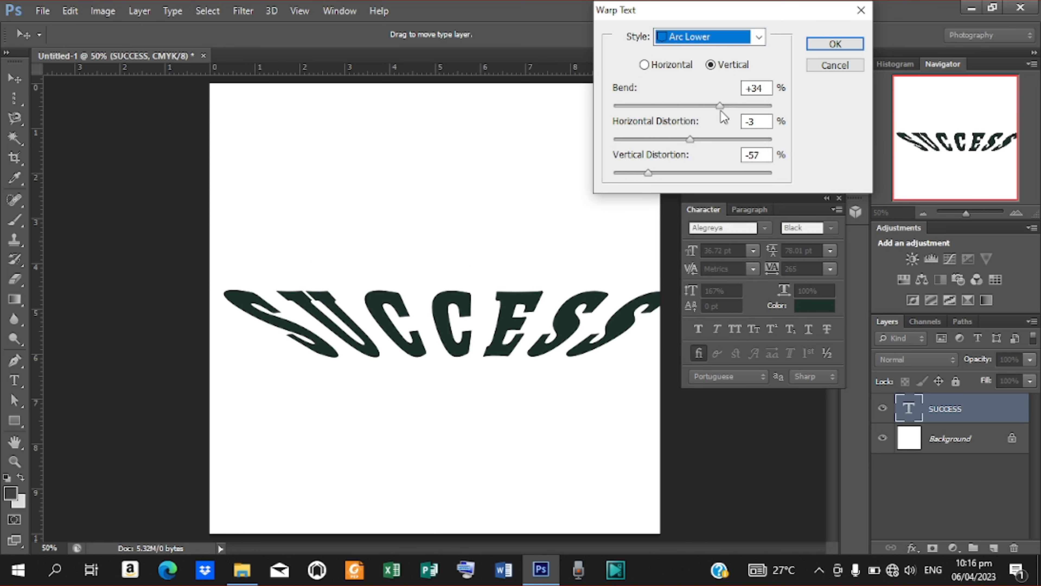
{"action": "left_click", "coordinate": [645, 65]}
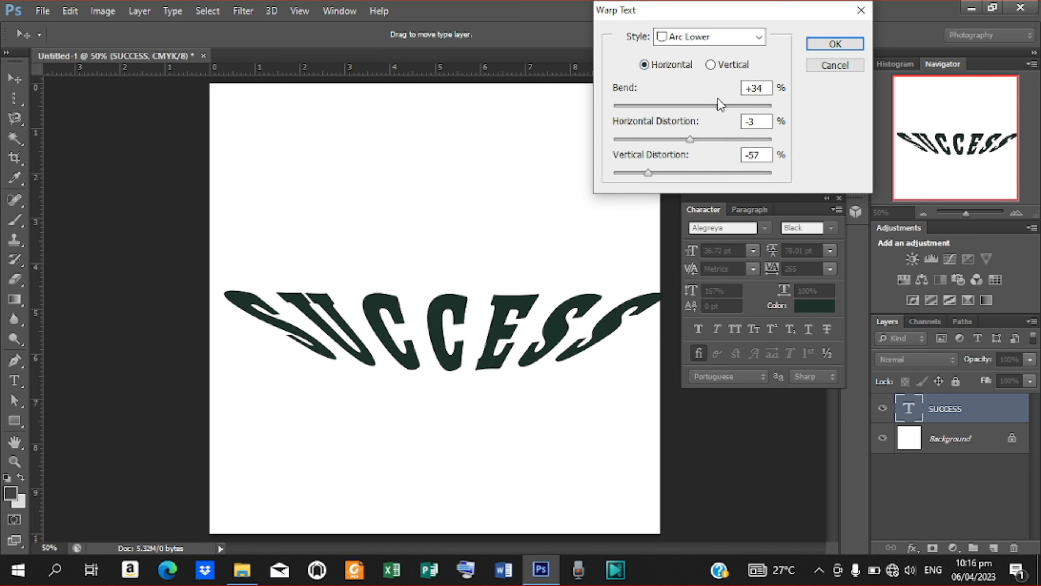
{"action": "left_click_drag", "start_coordinate": [721, 106], "coordinate": [663, 103]}
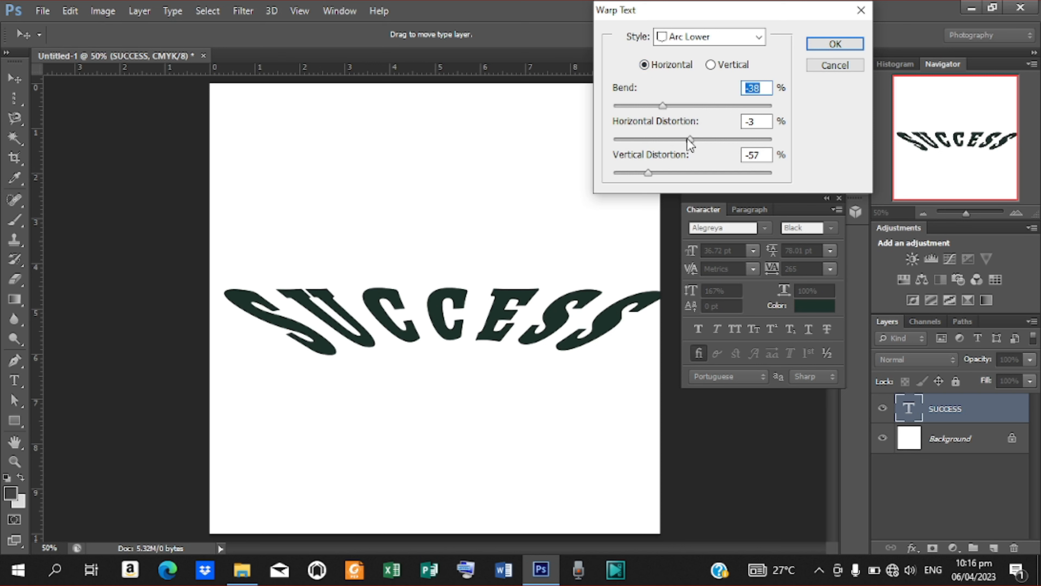
{"action": "left_click_drag", "start_coordinate": [690, 140], "coordinate": [736, 141]}
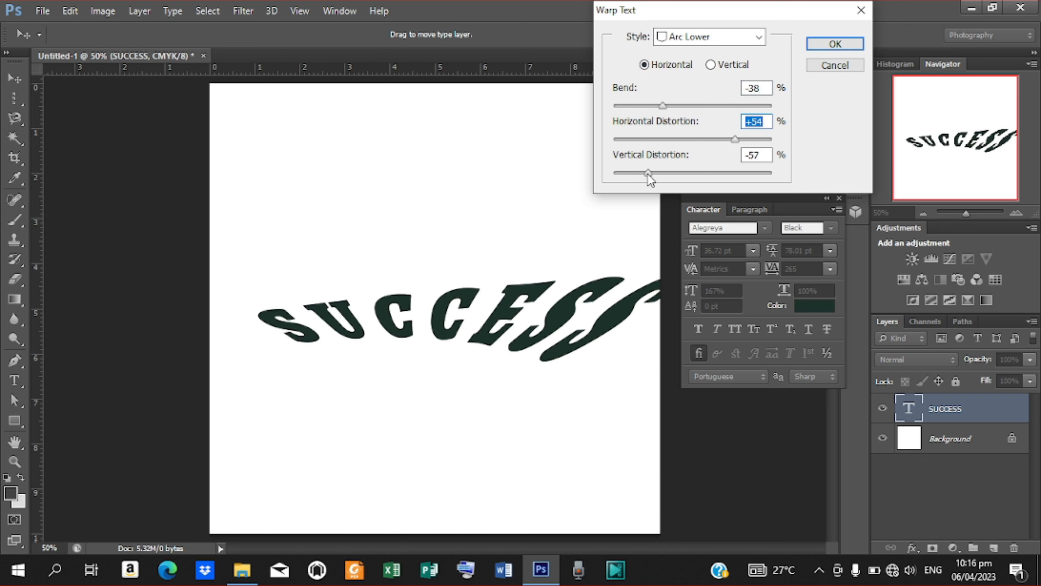
{"action": "left_click_drag", "start_coordinate": [648, 174], "coordinate": [719, 192]}
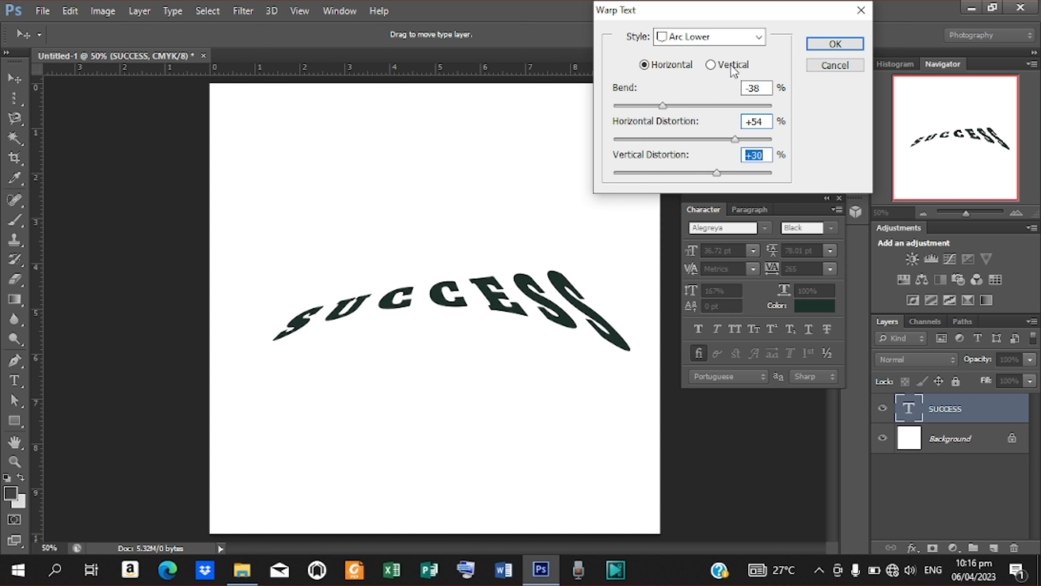
Try the Arc Upper, Arch and Bulge warp styles on the SUCCESS text.
{"action": "left_click", "coordinate": [758, 37]}
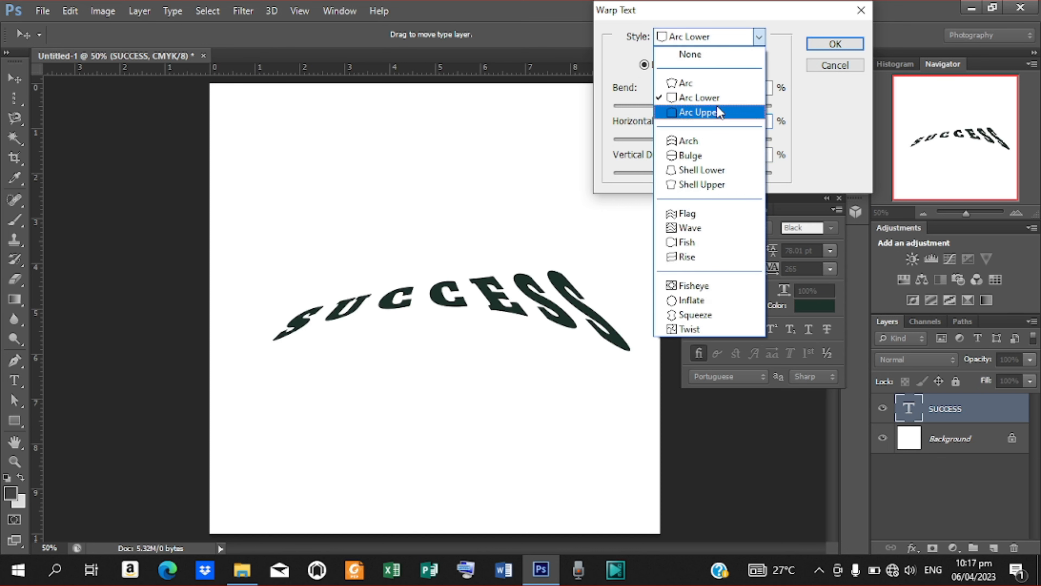
{"action": "left_click", "coordinate": [718, 113]}
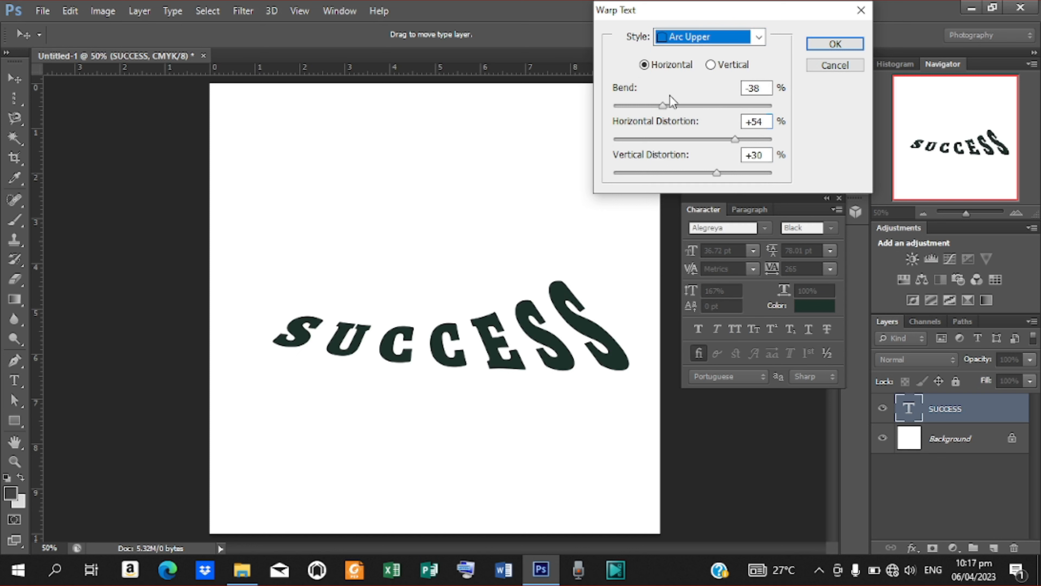
{"action": "left_click", "coordinate": [759, 38]}
{"action": "left_click", "coordinate": [698, 141]}
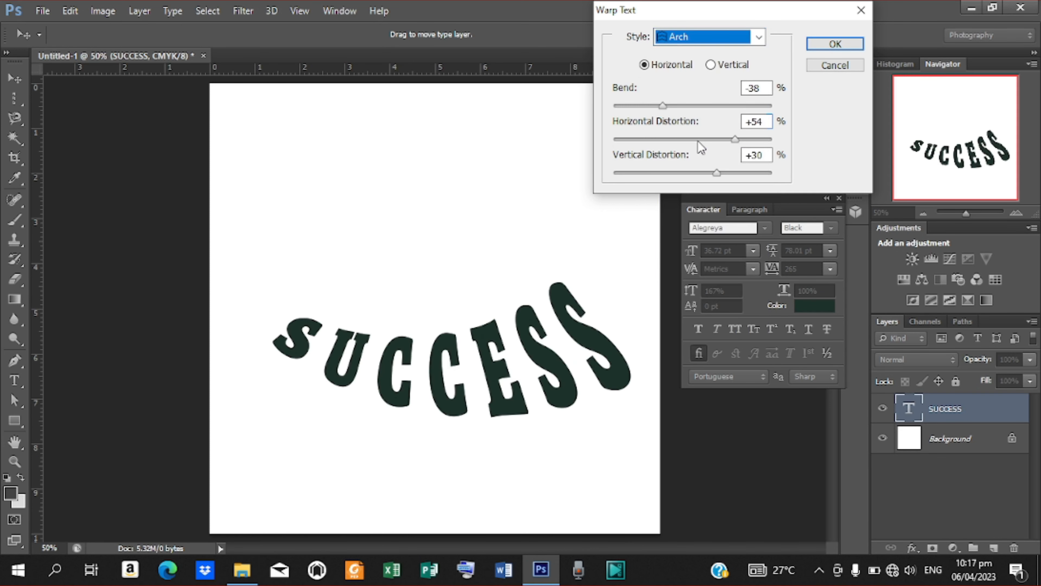
{"action": "left_click", "coordinate": [759, 37]}
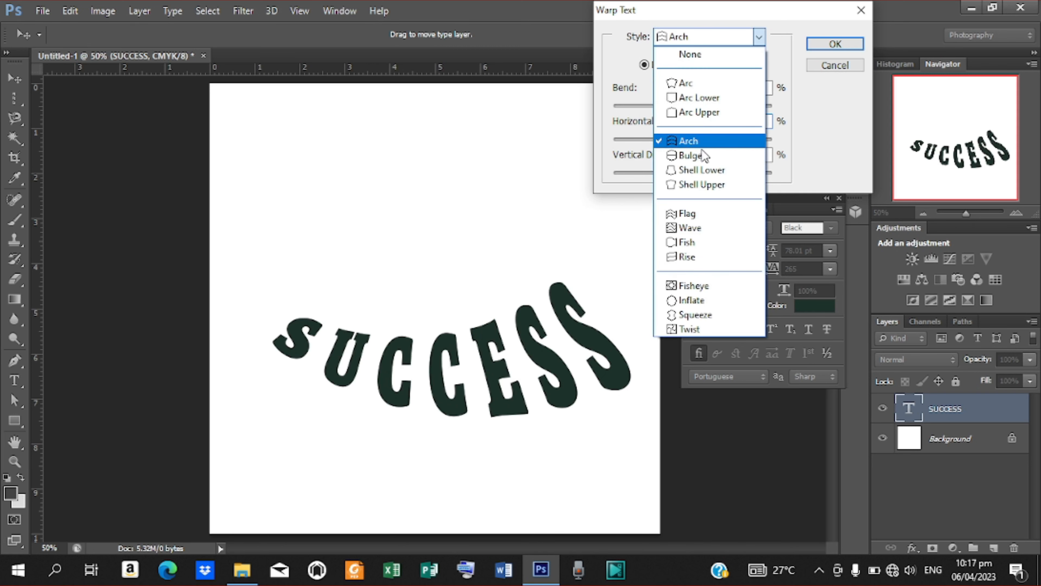
{"action": "left_click", "coordinate": [694, 155]}
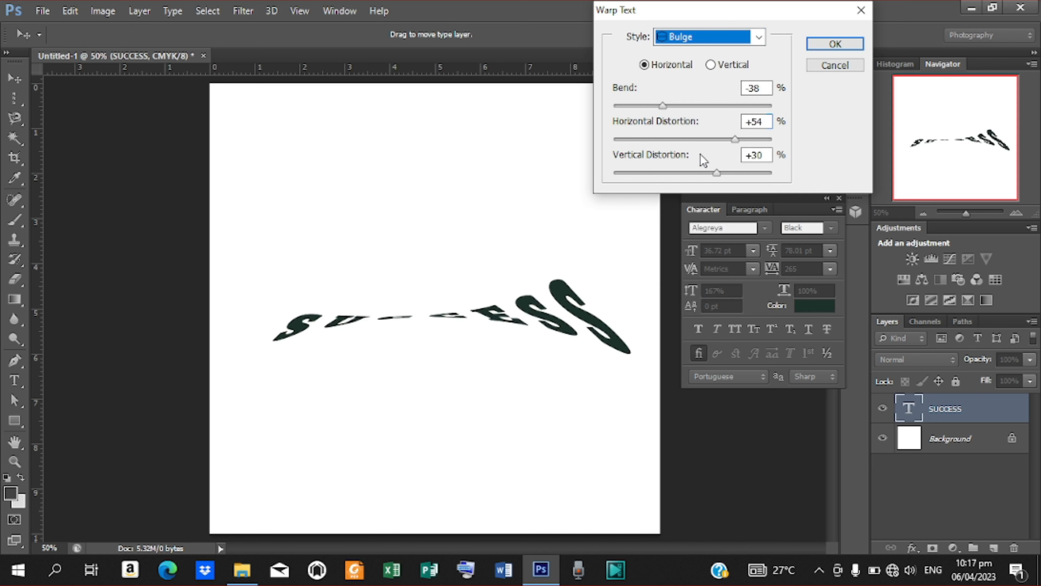
Try the Shell Lower and Shell Upper warp styles, setting Shell Upper's horizontal distortion to +26%.
{"action": "left_click", "coordinate": [760, 37]}
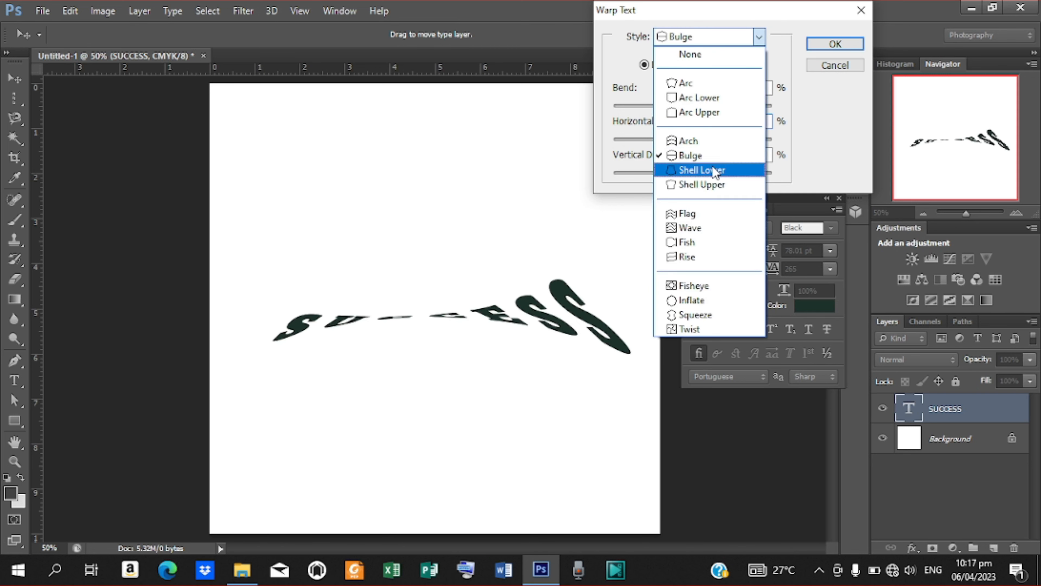
{"action": "left_click", "coordinate": [714, 170]}
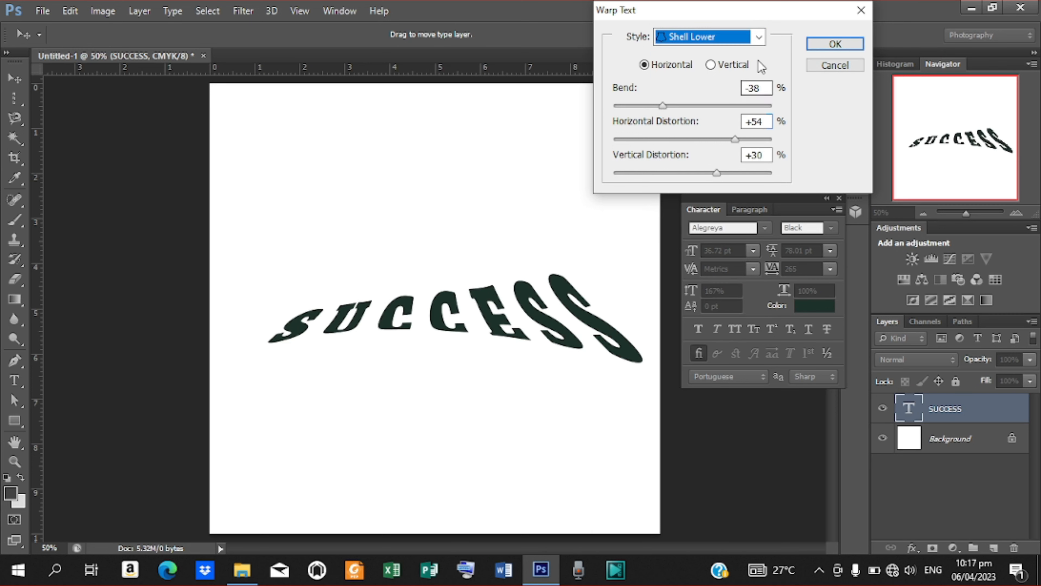
{"action": "left_click", "coordinate": [759, 38]}
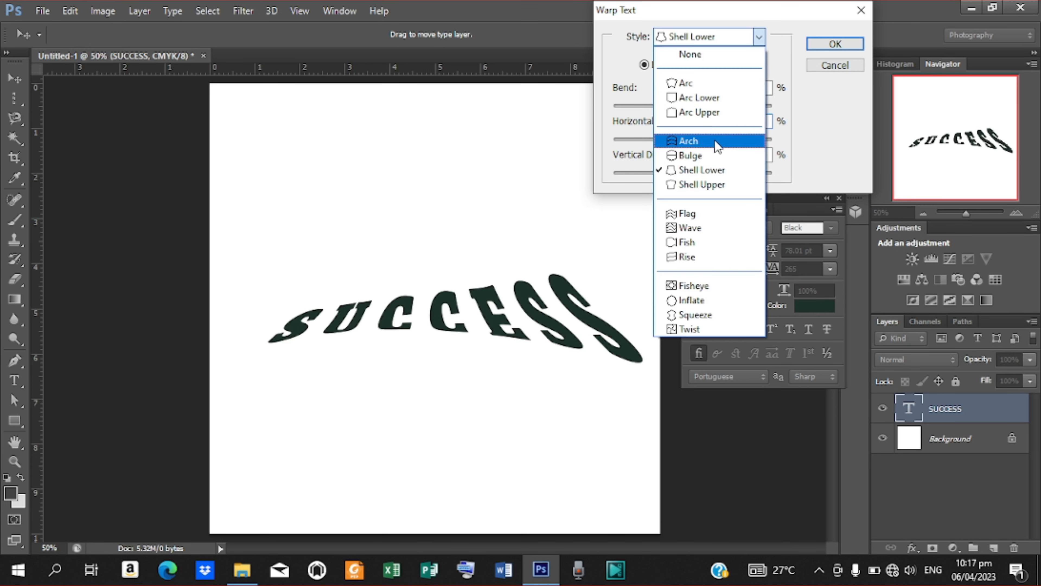
{"action": "left_click", "coordinate": [699, 186]}
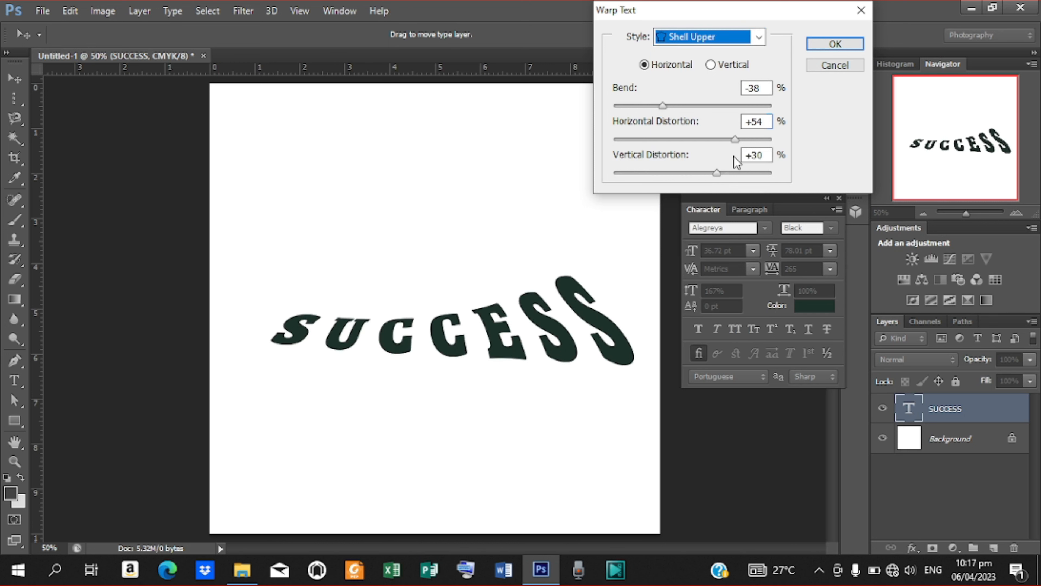
{"action": "left_click_drag", "start_coordinate": [738, 140], "coordinate": [713, 141]}
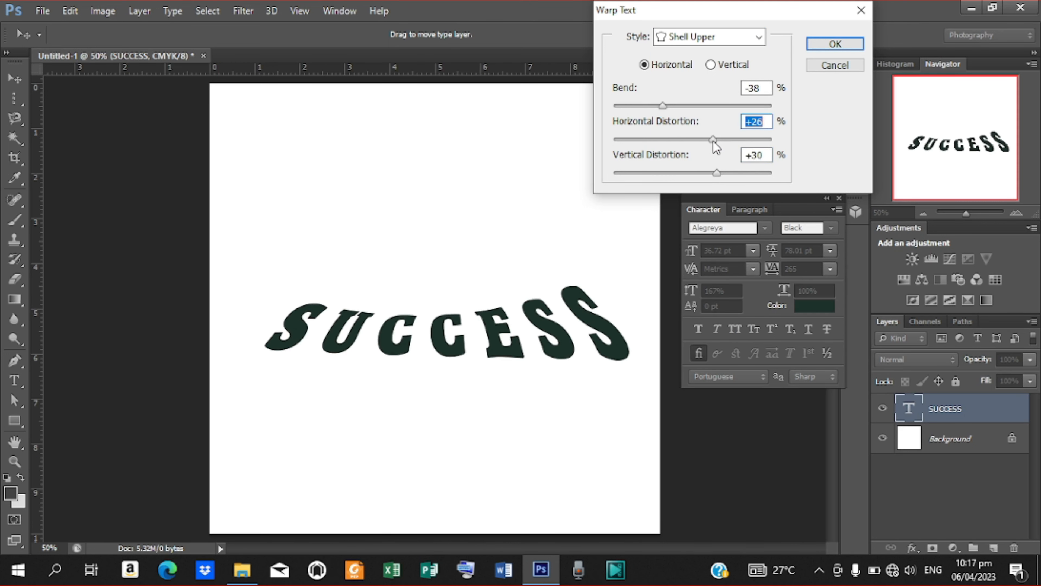
Change the warp to Flag with bend +23%, horizontal distortion +95% and vertical distortion -98%.
{"action": "left_click", "coordinate": [758, 36]}
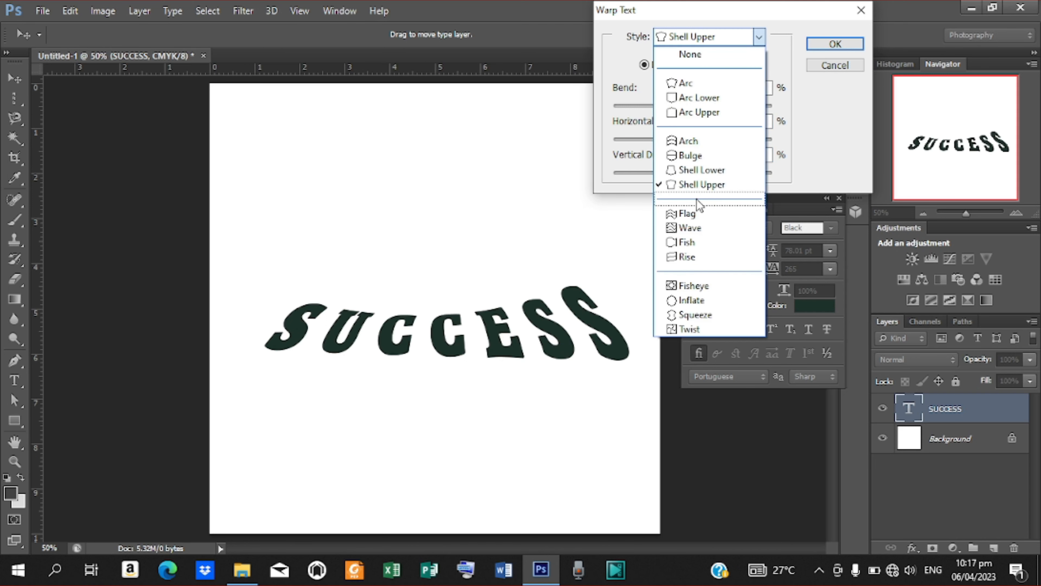
{"action": "left_click", "coordinate": [692, 214]}
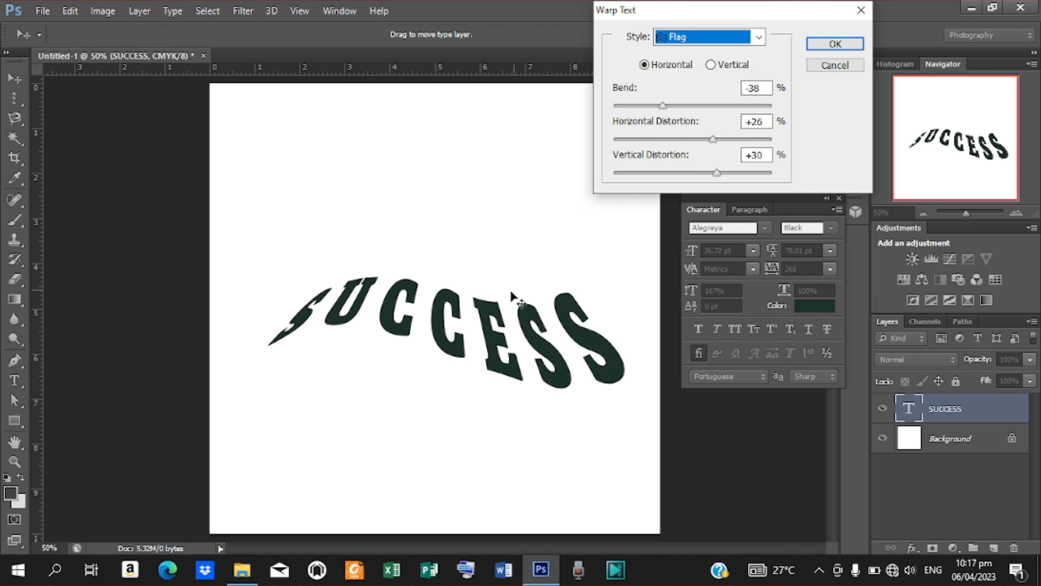
{"action": "left_click_drag", "start_coordinate": [663, 106], "coordinate": [767, 140]}
{"action": "left_click_drag", "start_coordinate": [717, 173], "coordinate": [616, 172]}
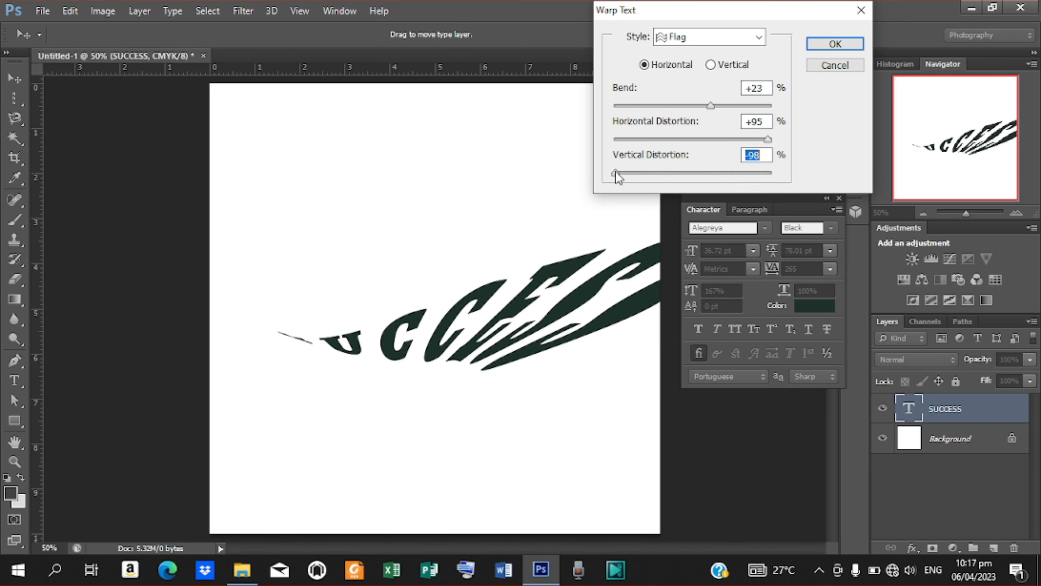
Switch the warp style to Wave with horizontal distortion +26% and vertical distortion -51%.
{"action": "left_click", "coordinate": [759, 38]}
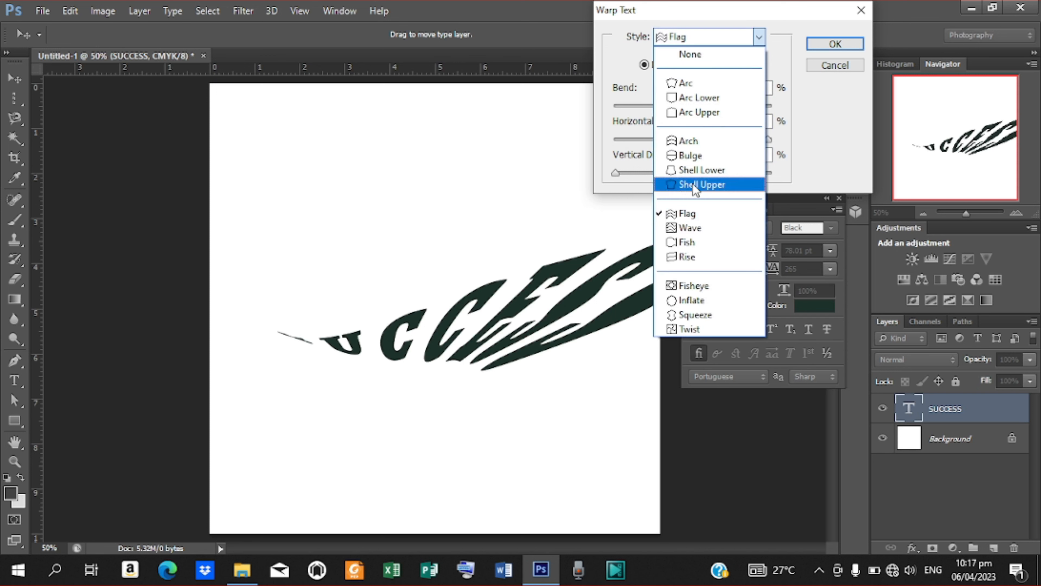
{"action": "left_click", "coordinate": [682, 226]}
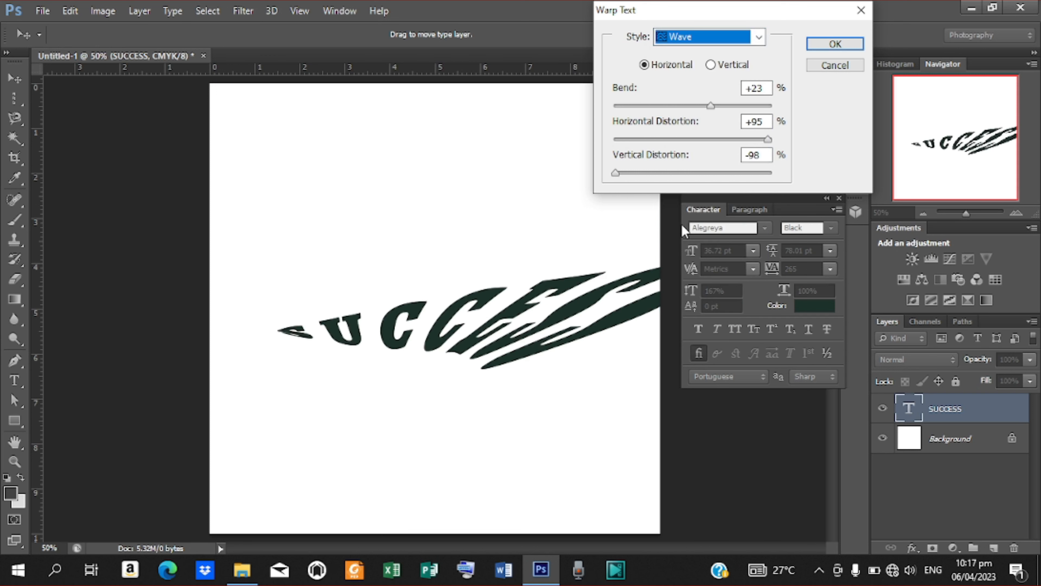
{"action": "left_click", "coordinate": [768, 139]}
{"action": "left_click_drag", "start_coordinate": [769, 140], "coordinate": [713, 140]}
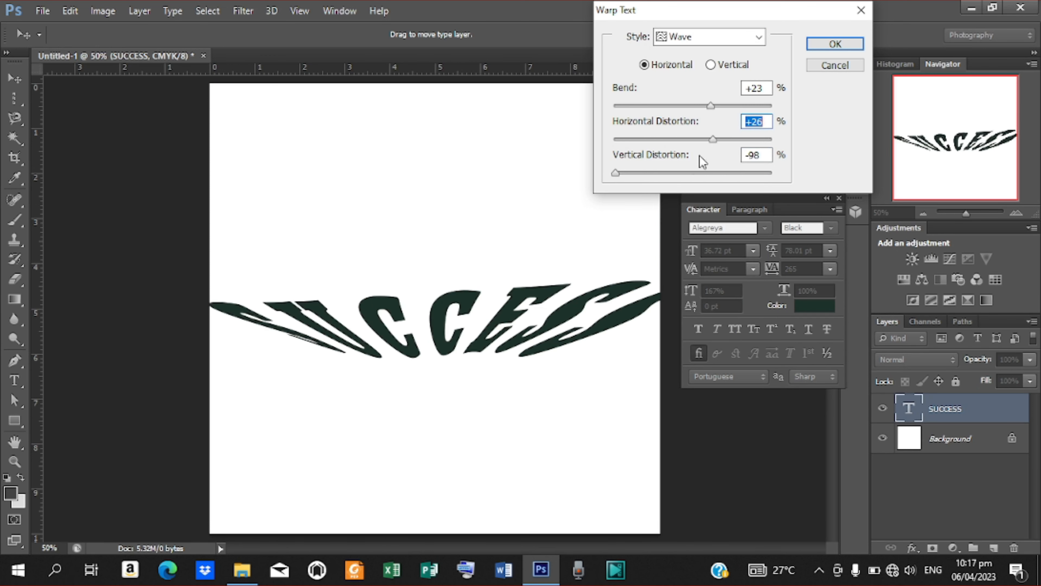
{"action": "left_click_drag", "start_coordinate": [617, 173], "coordinate": [652, 174]}
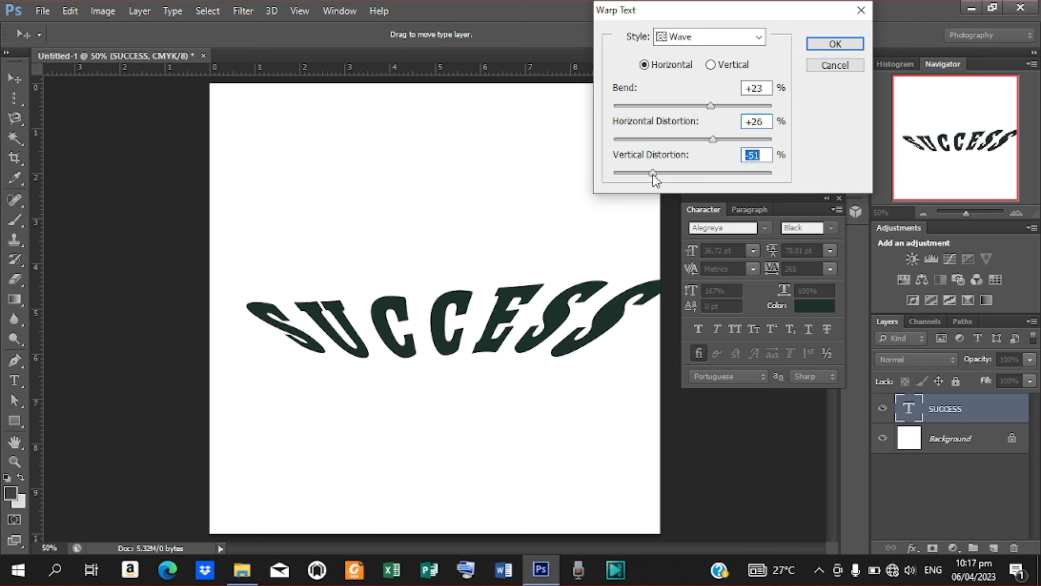
Try the Fish warp style, then choose Fisheye and apply it to the SUCCESS text.
{"action": "left_click", "coordinate": [754, 36]}
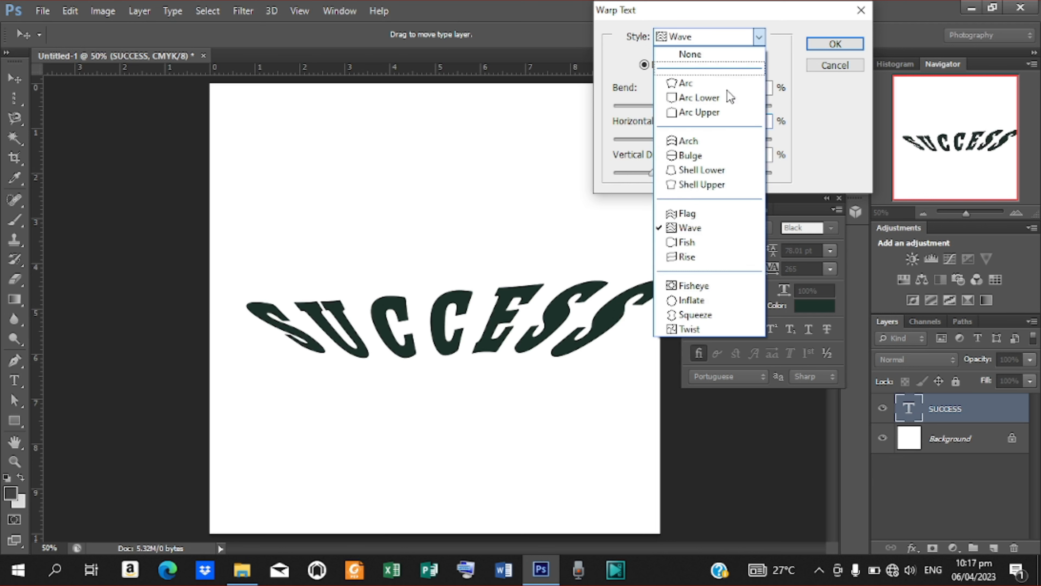
{"action": "left_click", "coordinate": [684, 242]}
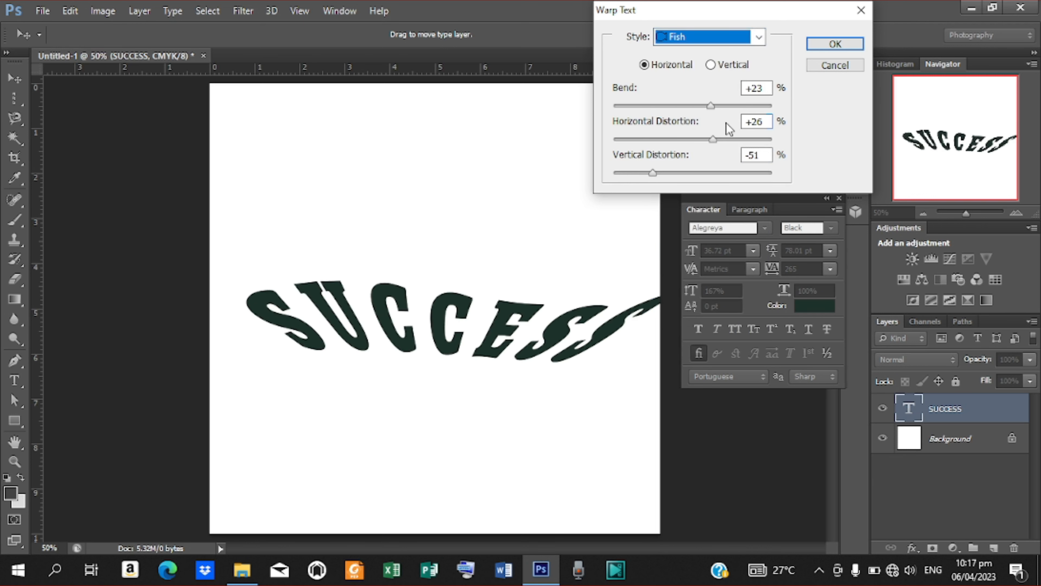
{"action": "left_click", "coordinate": [759, 38]}
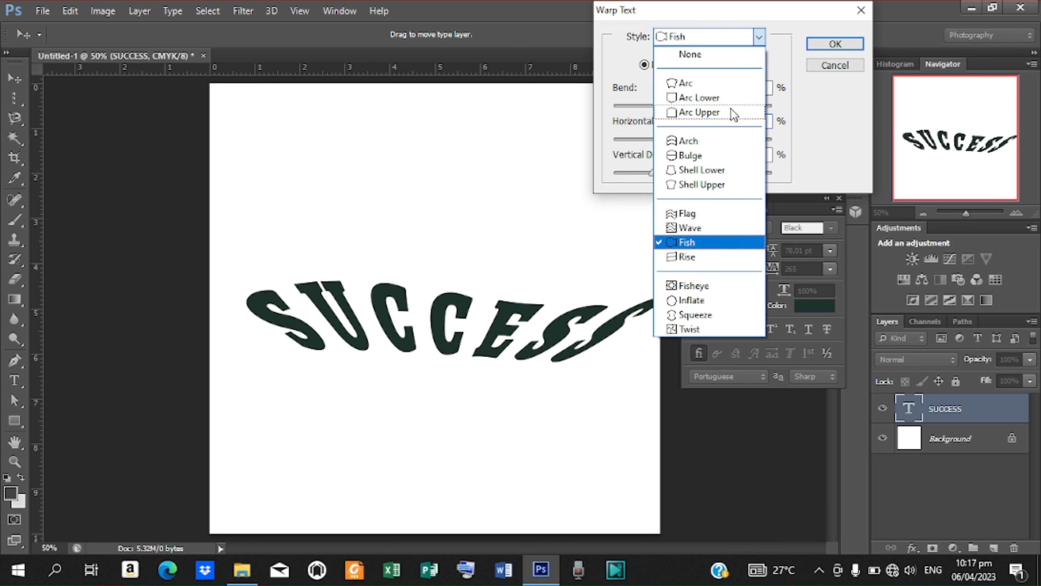
{"action": "left_click", "coordinate": [695, 283]}
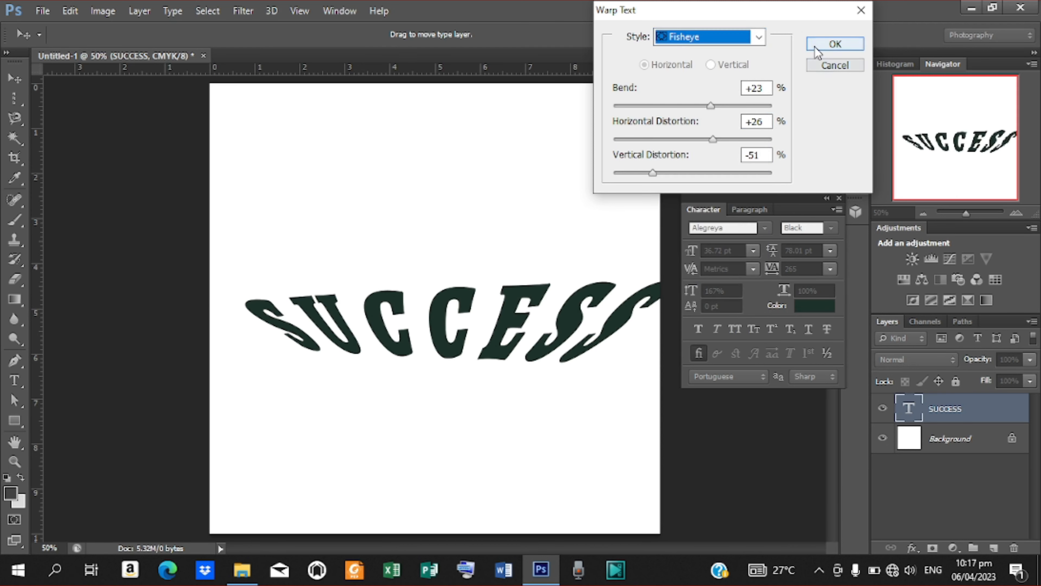
{"action": "left_click", "coordinate": [834, 44]}
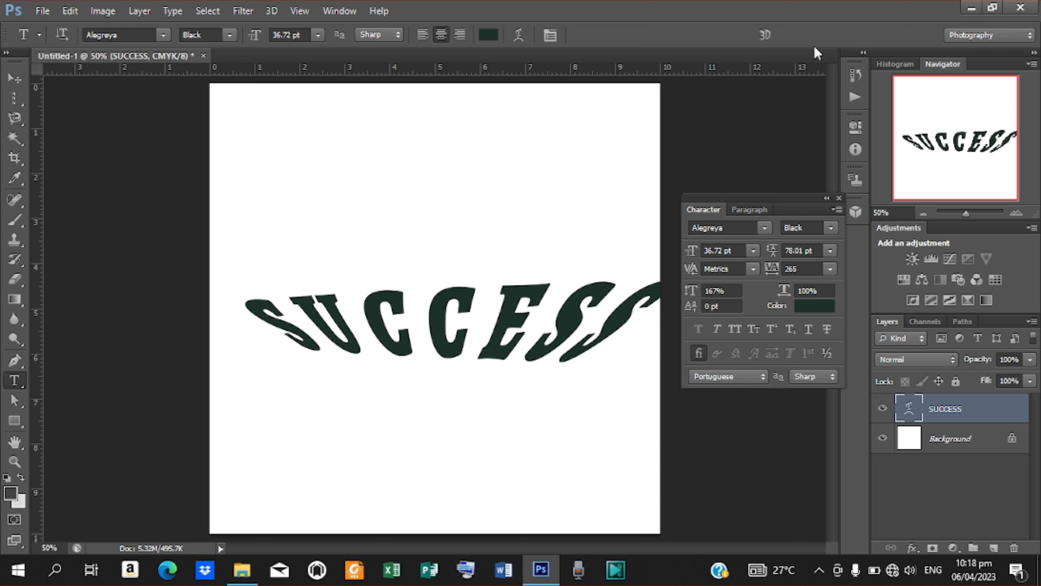
Delete the SUCCESS text layer and start a new text line near the canvas's upper-left corner at 14.72 pt.
{"action": "key", "text": "Delete"}
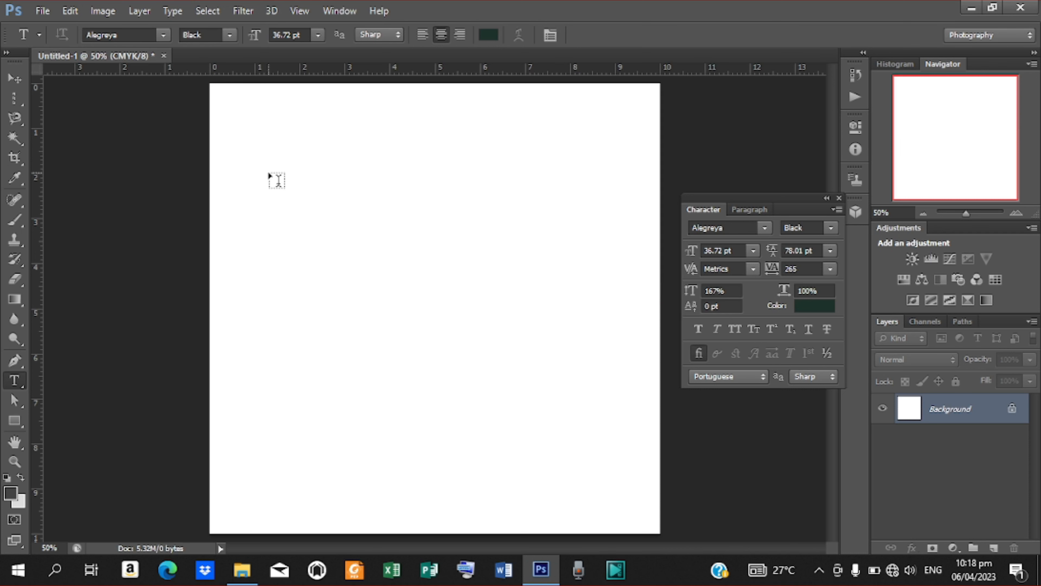
{"action": "left_click", "coordinate": [268, 172]}
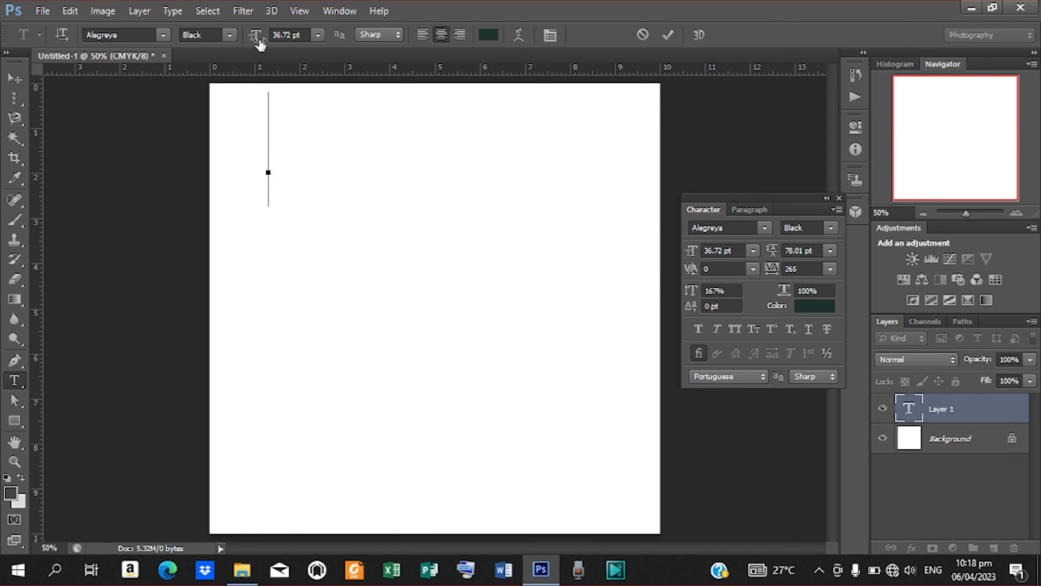
{"action": "mouse_move", "coordinate": [260, 43]}
{"action": "left_mouse_down"}
{"action": "mouse_move", "coordinate": [237, 40]}
{"action": "mouse_move", "coordinate": [250, 49]}
{"action": "left_mouse_up"}
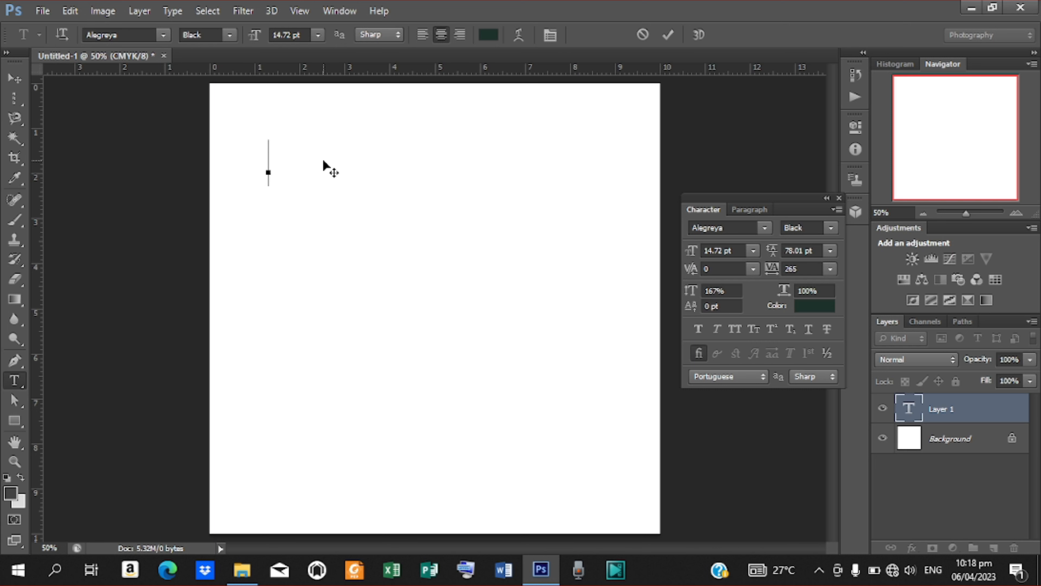
Enter a first name followed by "is going to school." and move the sentence right so it fits on the canvas.
{"action": "type", "text": "Kofis"}
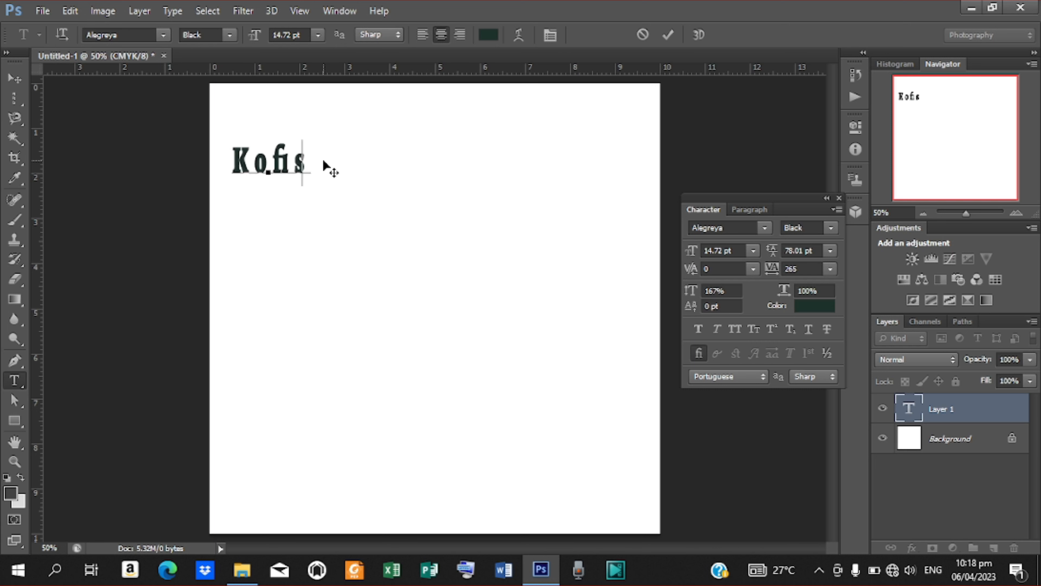
{"action": "key", "text": "BackSpace"}
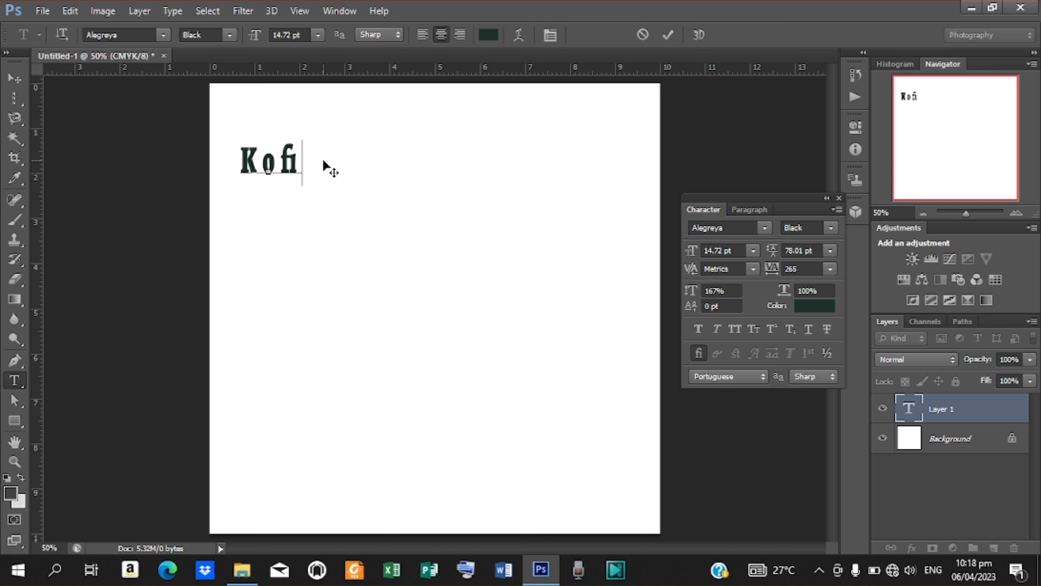
{"action": "type", "text": "is g"}
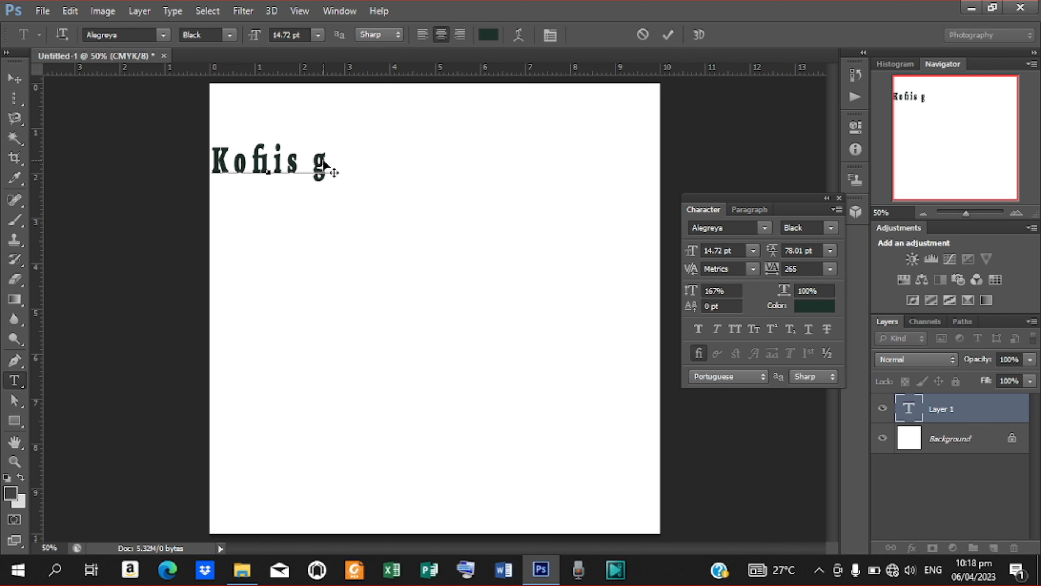
{"action": "type", "text": "oing"}
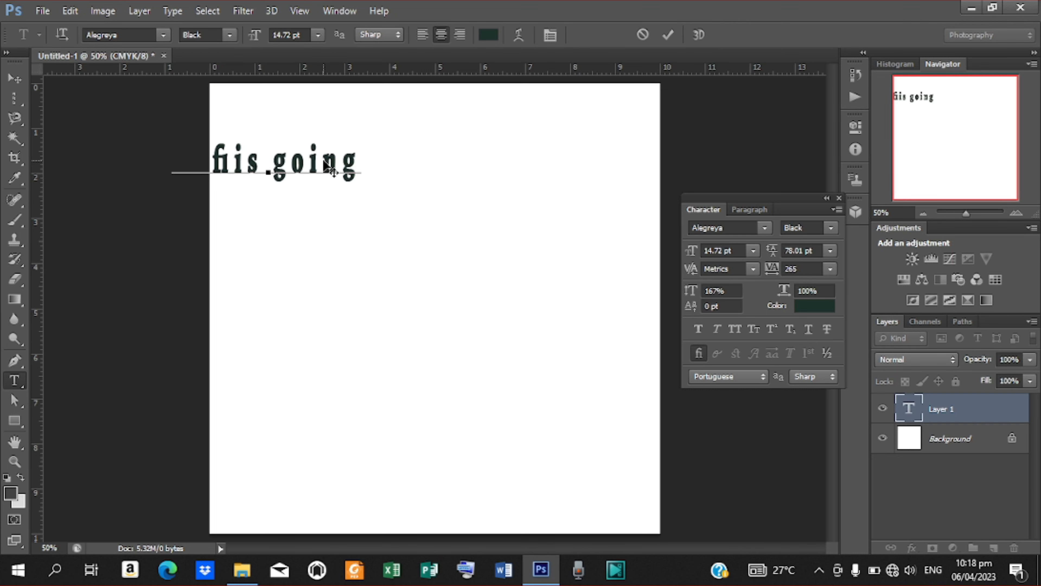
{"action": "type", "text": " to scho"}
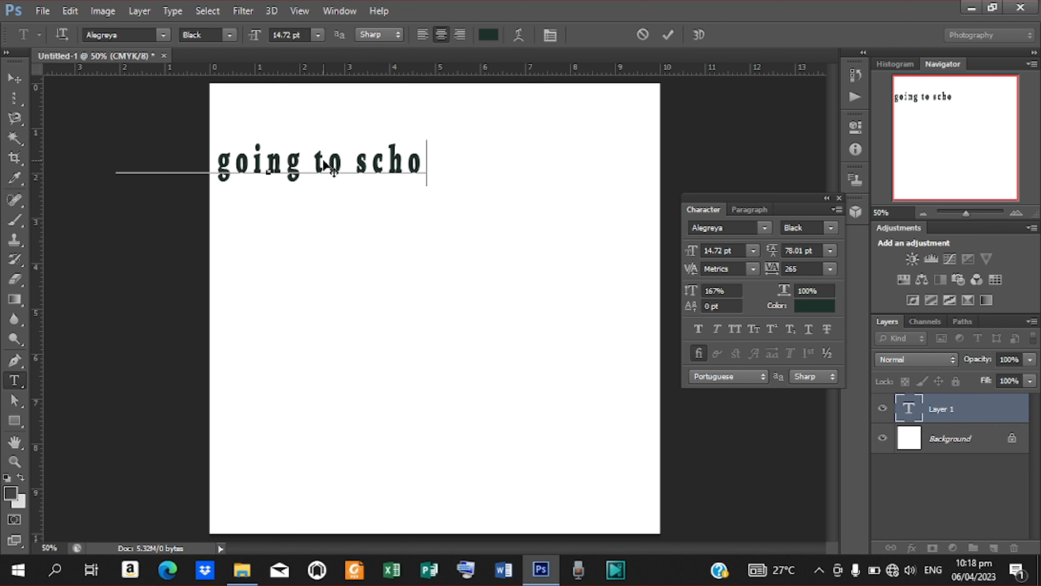
{"action": "type", "text": "ol"}
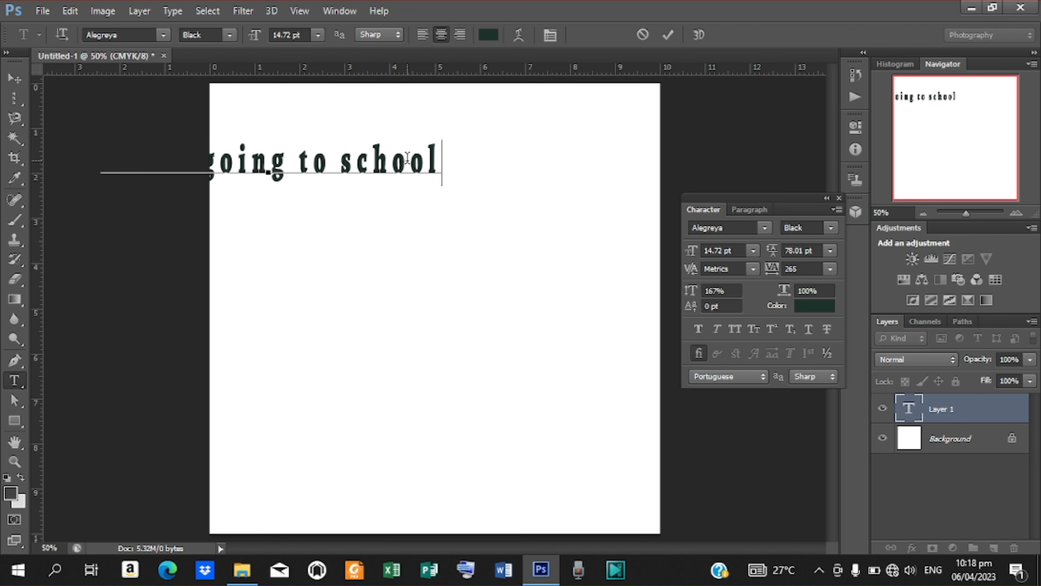
{"action": "type", "text": "."}
{"action": "left_click", "coordinate": [14, 79]}
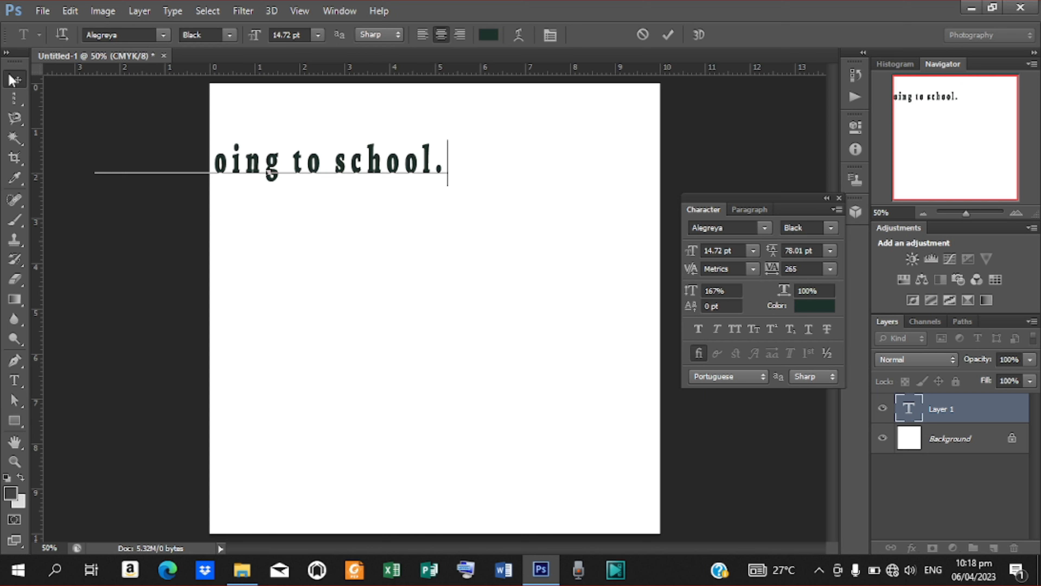
{"action": "left_click_drag", "start_coordinate": [357, 160], "coordinate": [495, 172]}
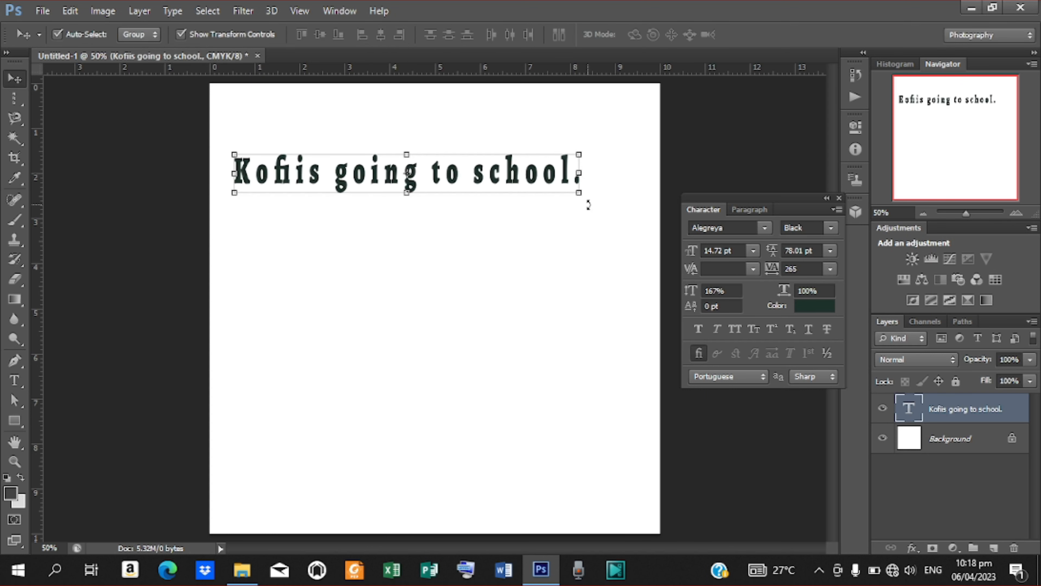
Extend the school sentence with "And he meet" and a first name, continuing with "on the road" on a second line.
{"action": "key", "text": "t"}
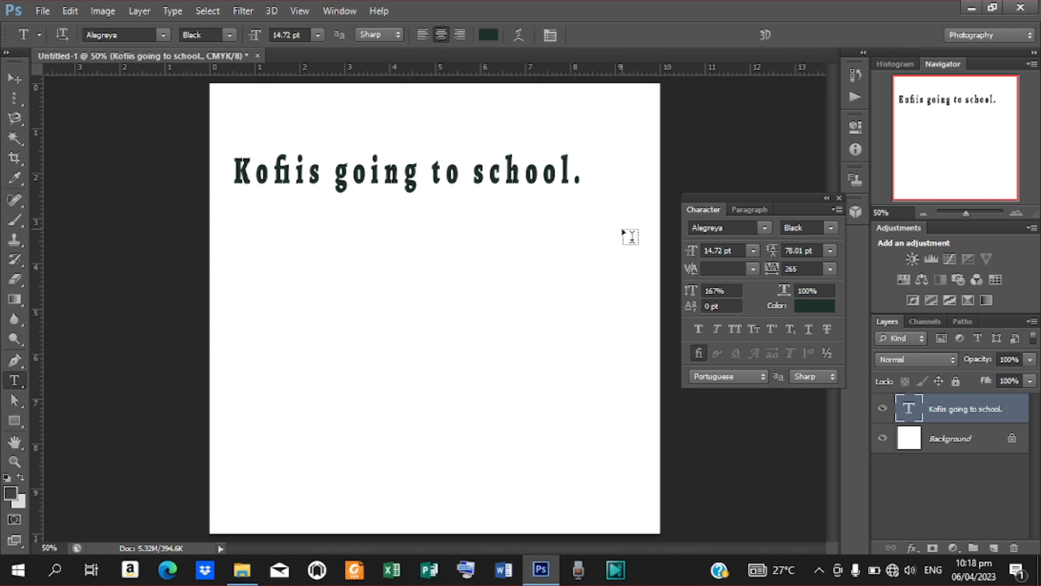
{"action": "left_click", "coordinate": [580, 176]}
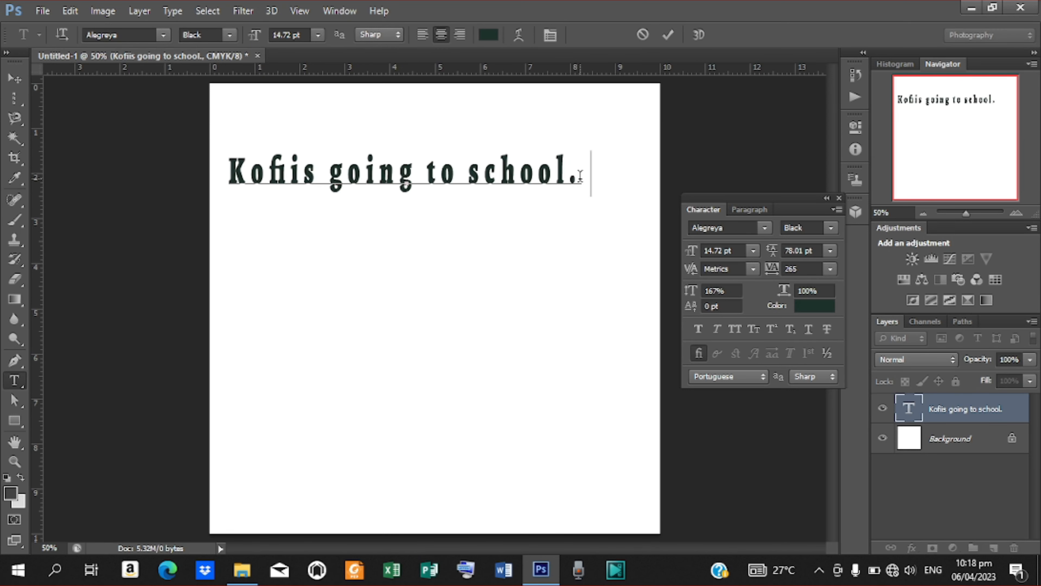
{"action": "type", "text": "And"}
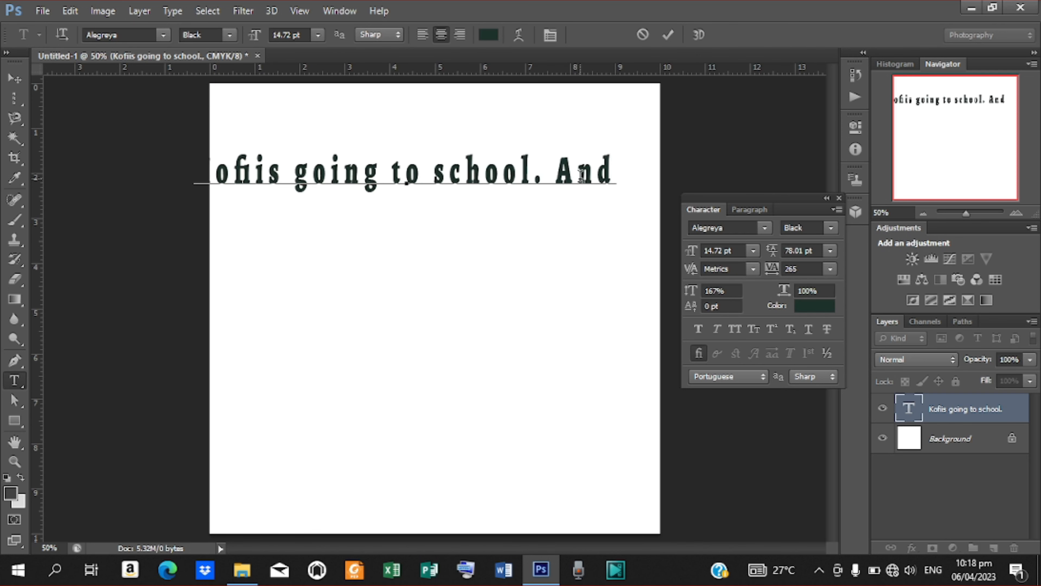
{"action": "type", "text": " he"}
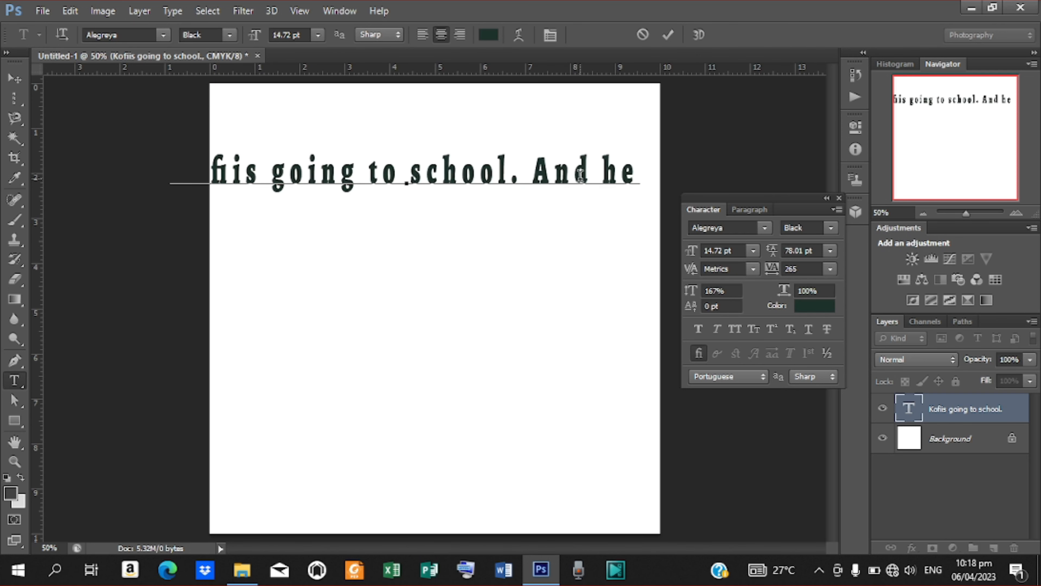
{"action": "type", "text": " me"}
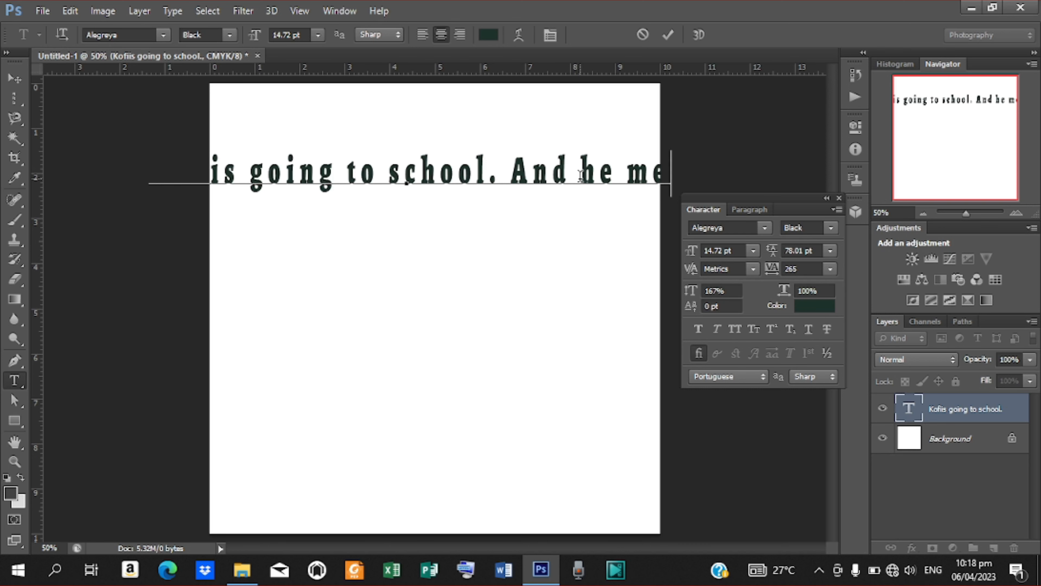
{"action": "type", "text": "e "}
{"action": "type", "text": "Ama"}
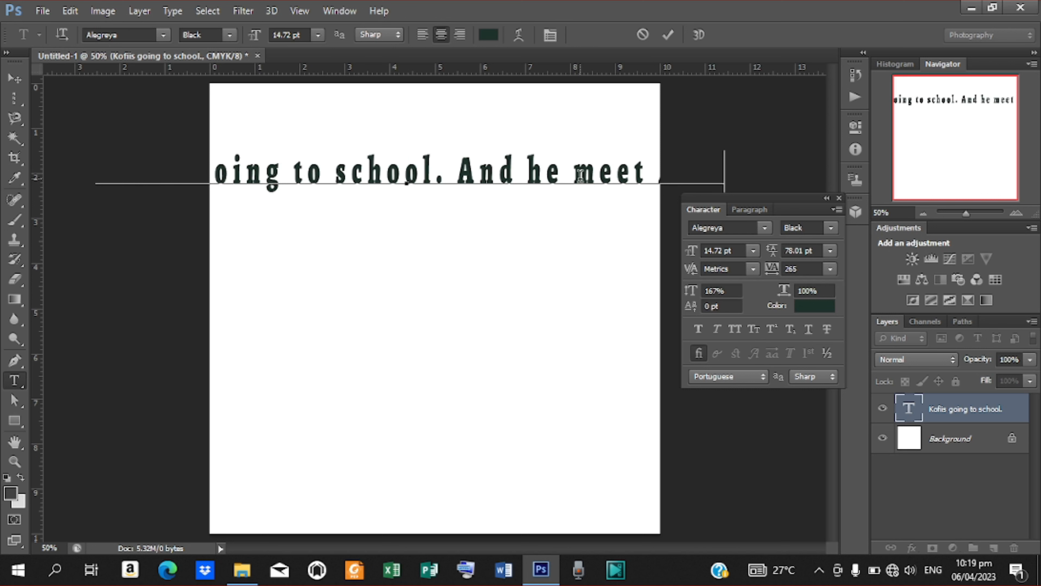
{"action": "type", "text": "on the "}
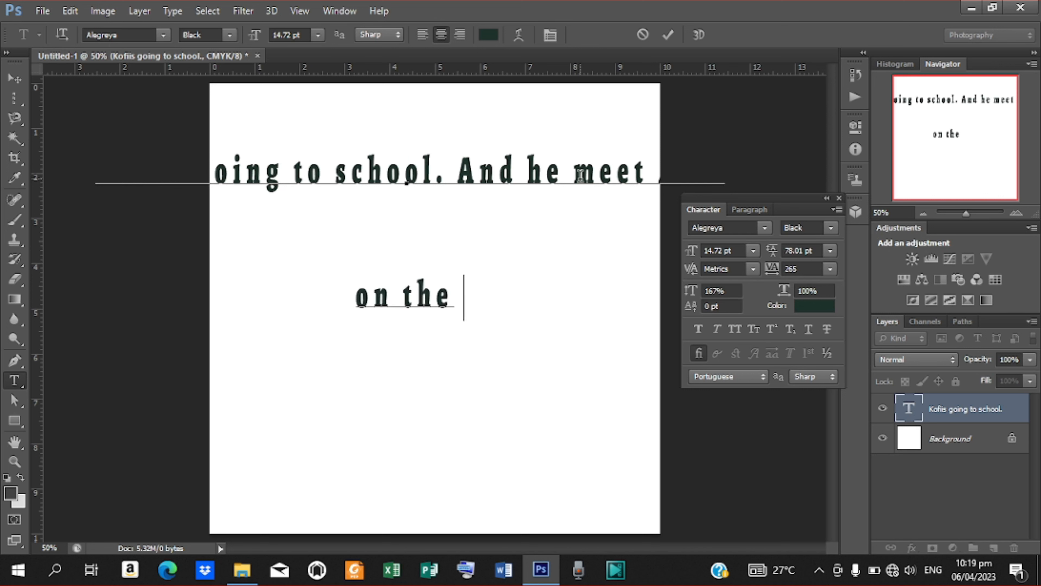
{"action": "type", "text": "road"}
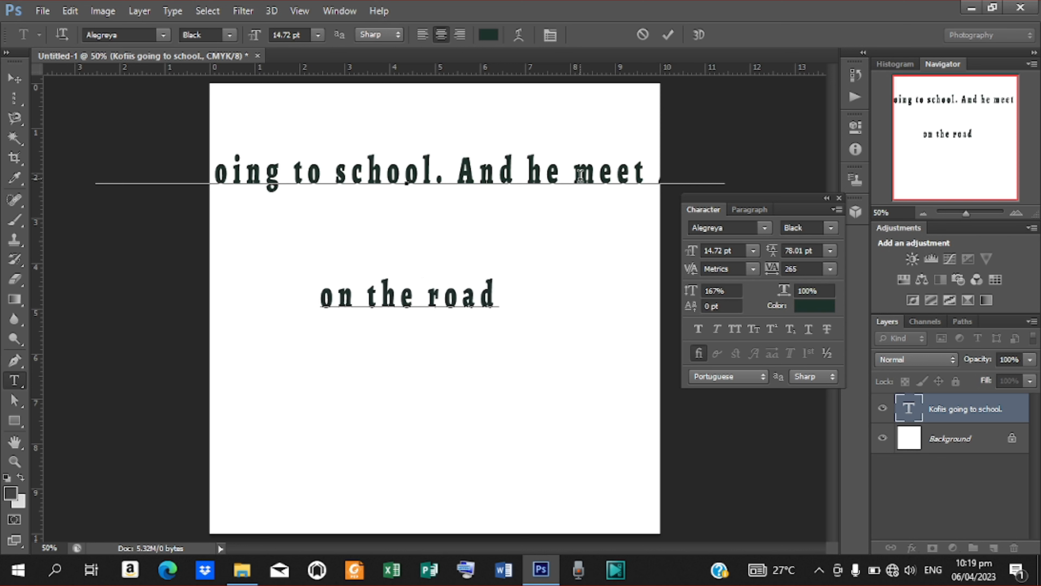
{"action": "left_click", "coordinate": [668, 34]}
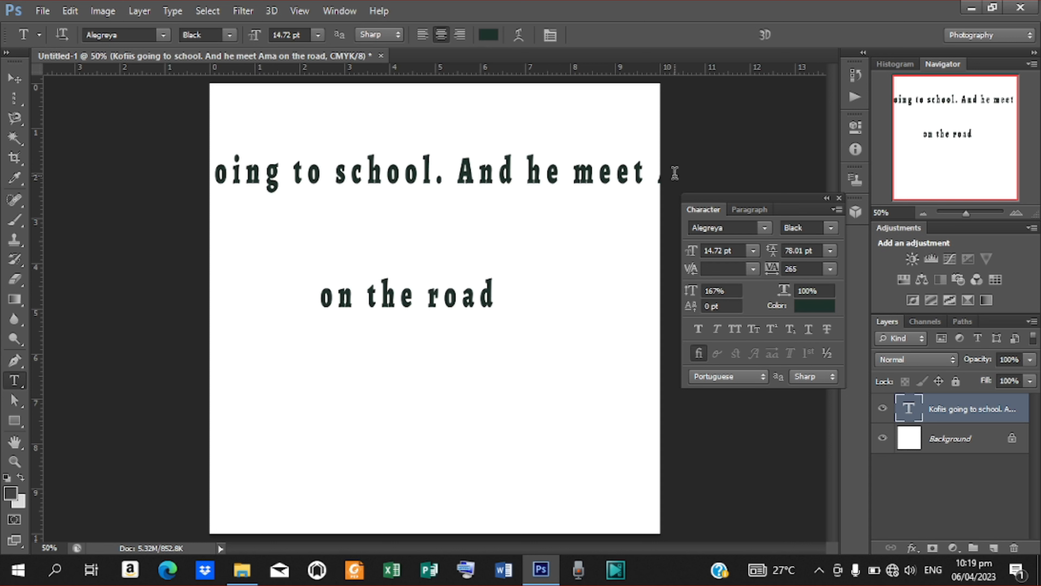
Move the line break so "meet" and the first name join "on the road" on the second line.
{"action": "left_click", "coordinate": [658, 174]}
{"action": "key", "text": "Return"}
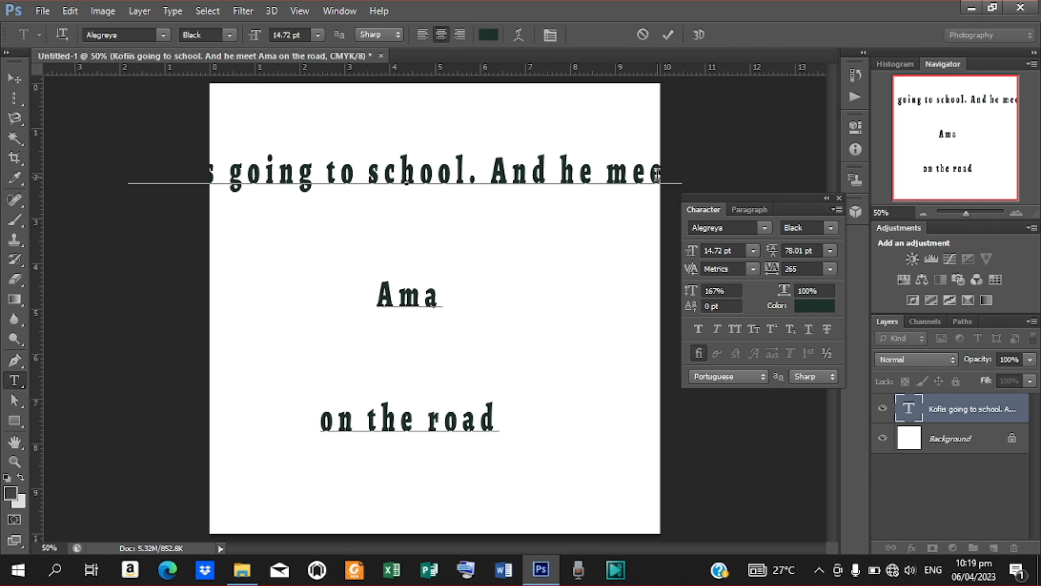
{"action": "left_click", "coordinate": [318, 421]}
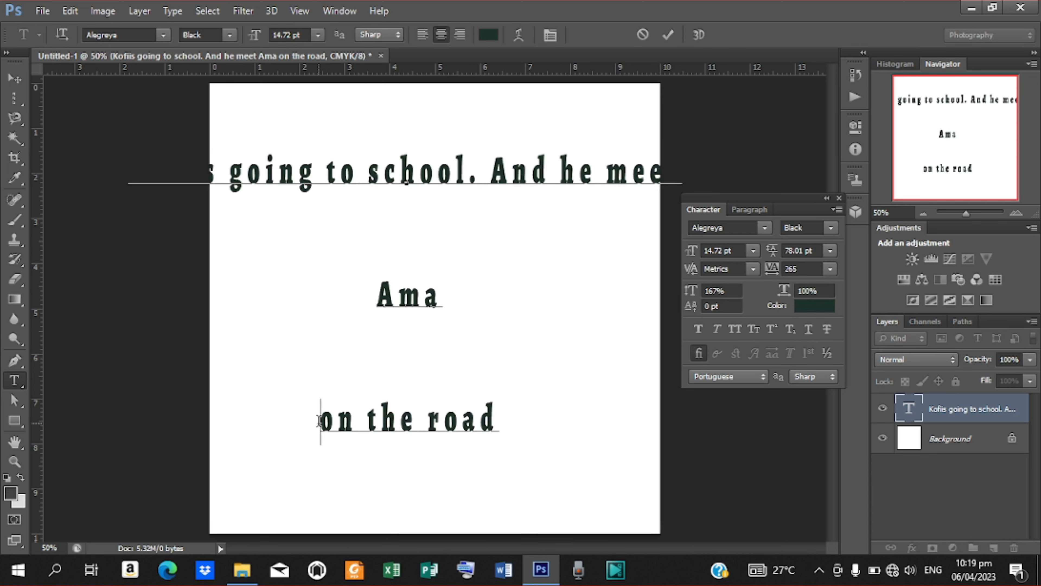
{"action": "key", "text": "BackSpace"}
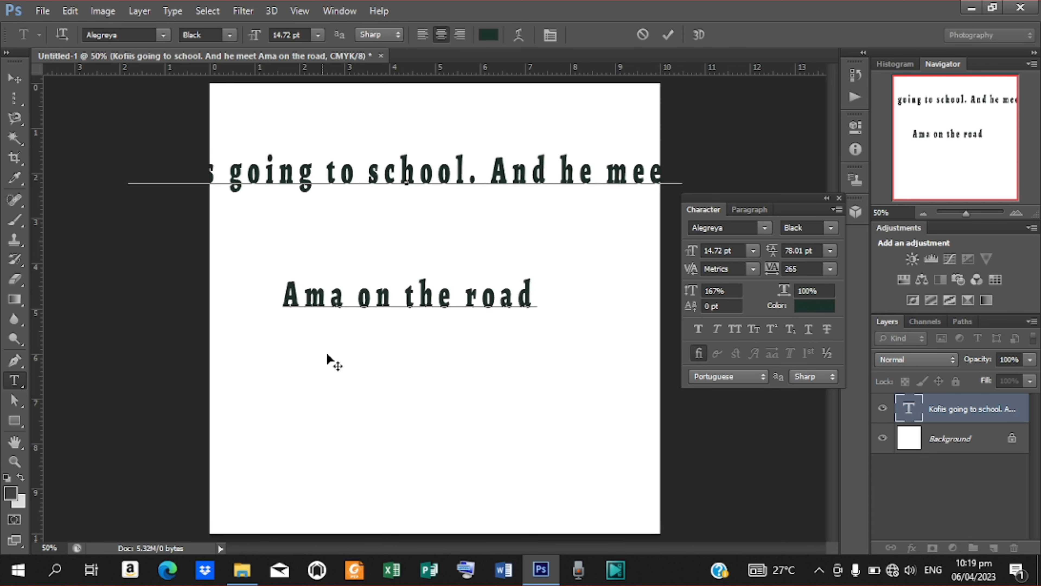
{"action": "left_click", "coordinate": [608, 173]}
{"action": "key", "text": "Return"}
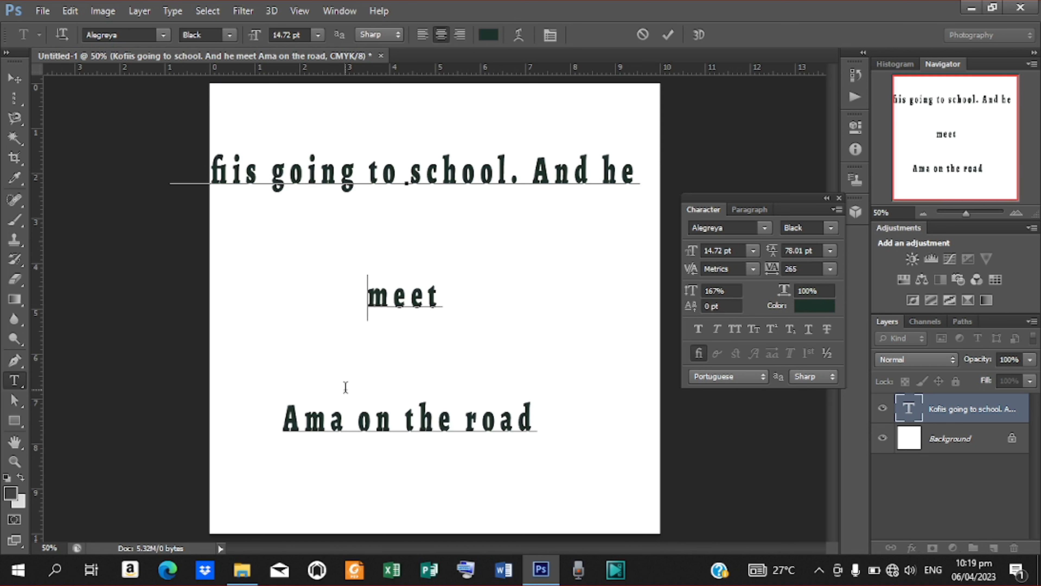
{"action": "left_click", "coordinate": [284, 415]}
{"action": "key", "text": "BackSpace"}
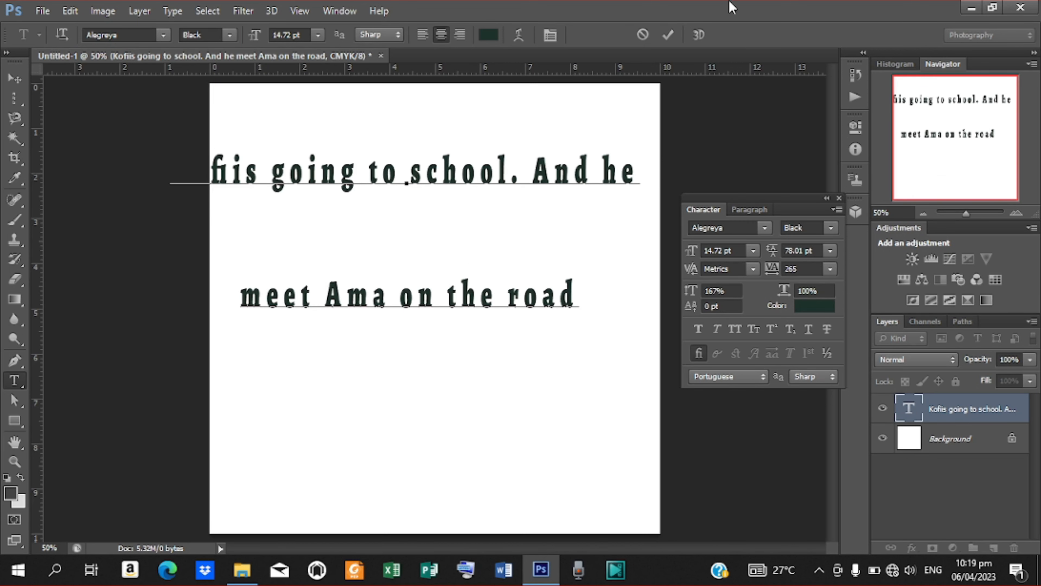
{"action": "left_click", "coordinate": [670, 34]}
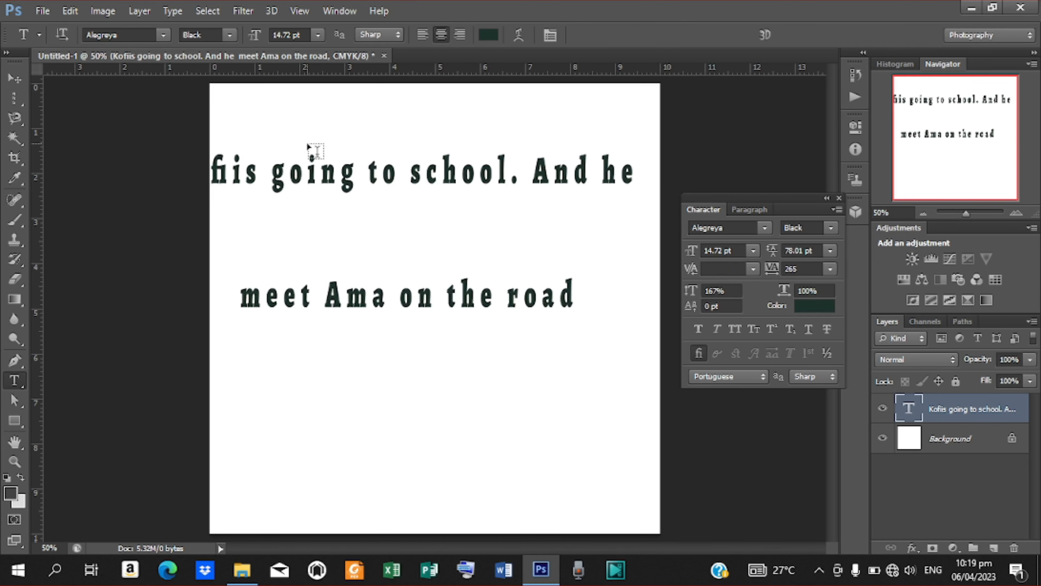
Bring the word "he" down to the start of the second line and accept the text edit.
{"action": "left_click", "coordinate": [604, 175]}
{"action": "key", "text": "Return"}
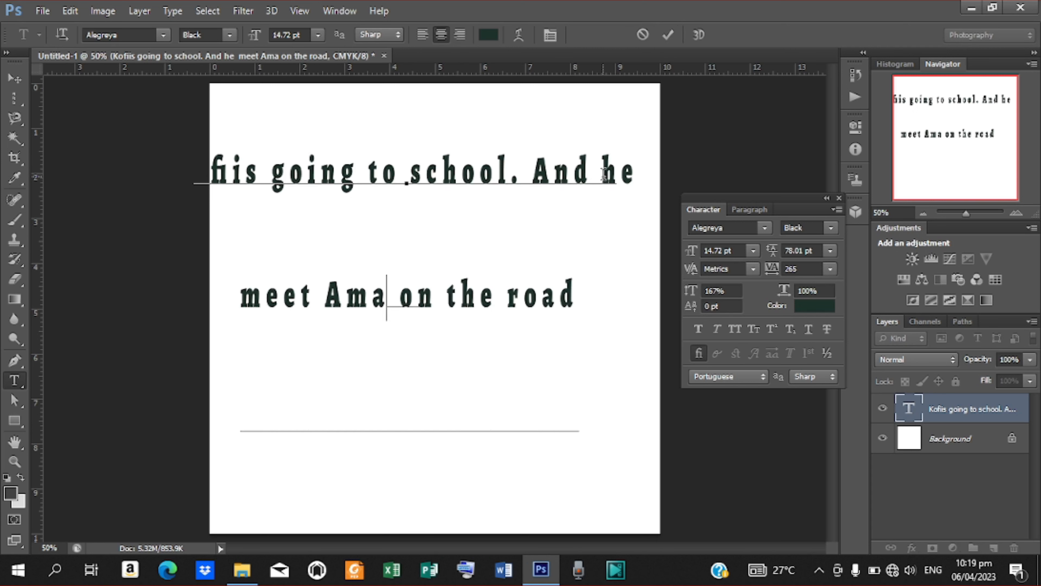
{"action": "left_click", "coordinate": [242, 417]}
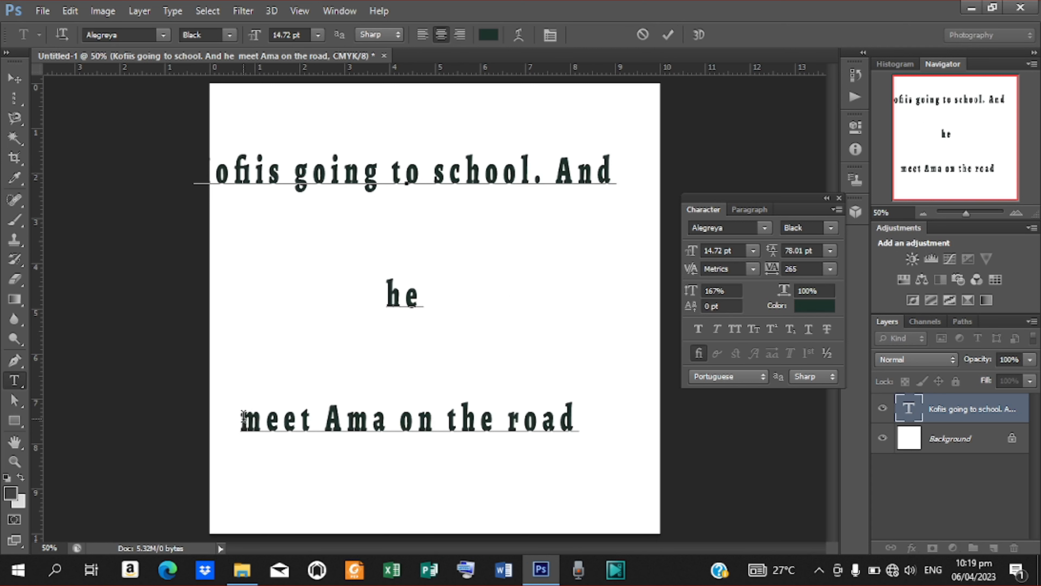
{"action": "key", "text": "BackSpace"}
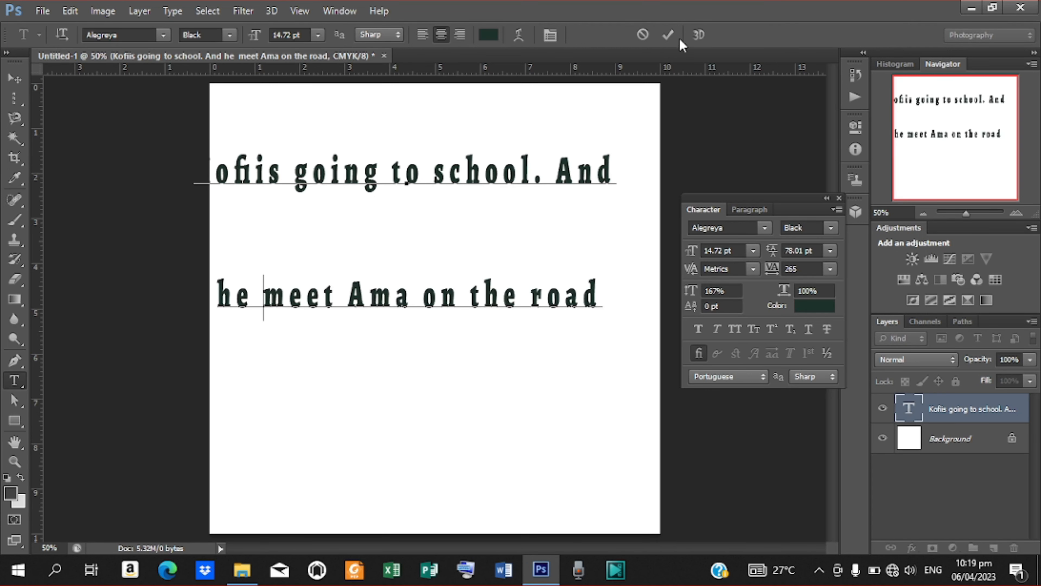
{"action": "left_click", "coordinate": [669, 34]}
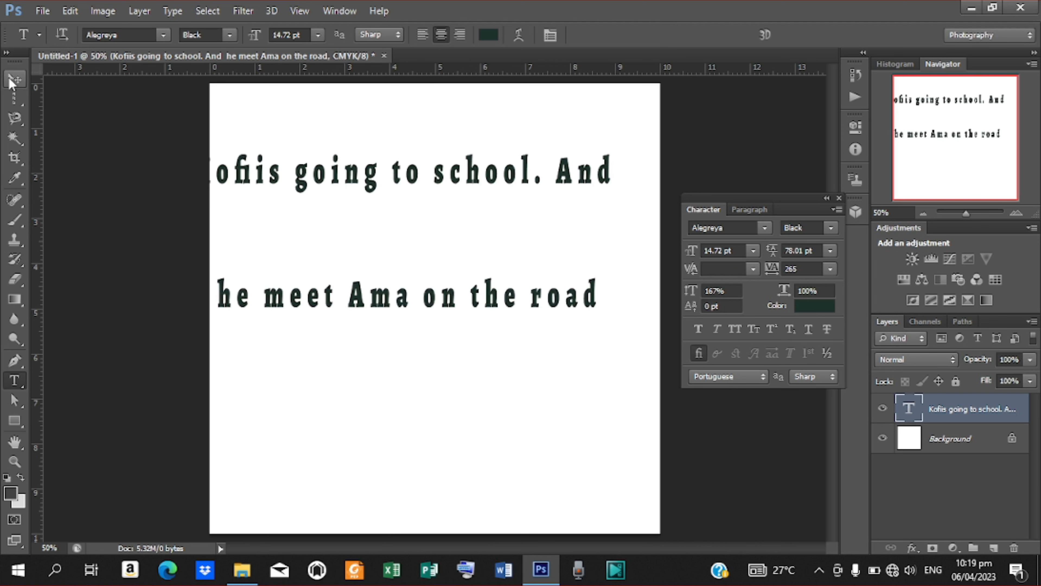
Move the two-line text right so it fits on the canvas and set its leading to 28.01 pt.
{"action": "left_click", "coordinate": [15, 78]}
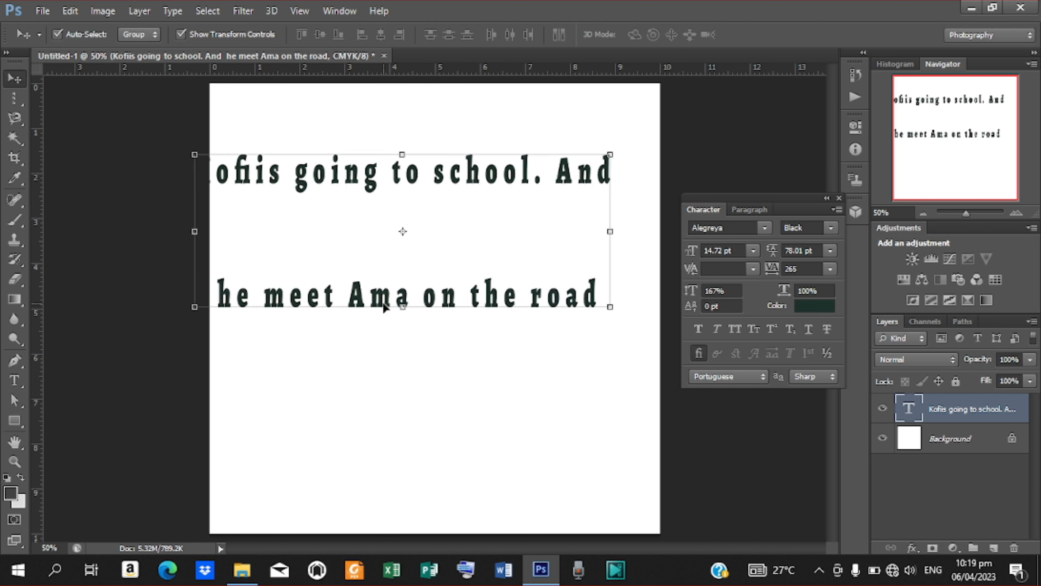
{"action": "left_click_drag", "start_coordinate": [382, 302], "coordinate": [415, 300]}
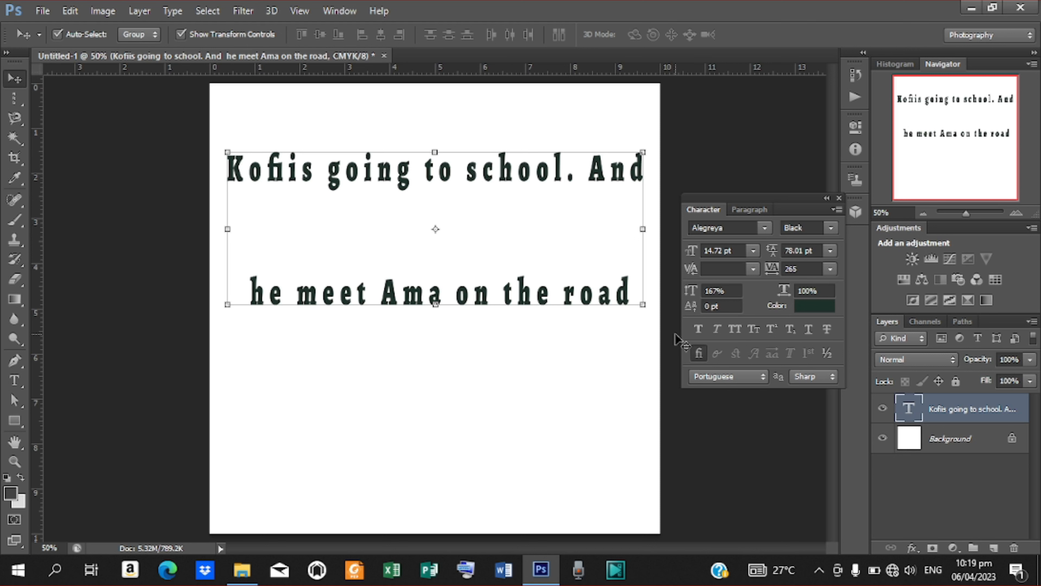
{"action": "mouse_move", "coordinate": [777, 252]}
{"action": "left_mouse_down"}
{"action": "mouse_move", "coordinate": [743, 249]}
{"action": "mouse_move", "coordinate": [757, 253]}
{"action": "left_mouse_up"}
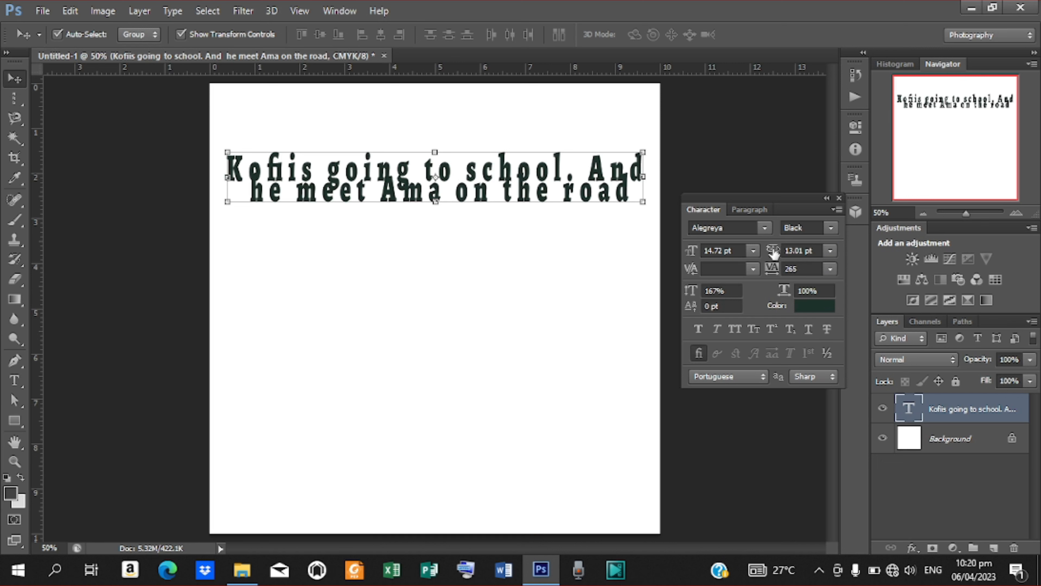
{"action": "left_click_drag", "start_coordinate": [773, 254], "coordinate": [781, 254]}
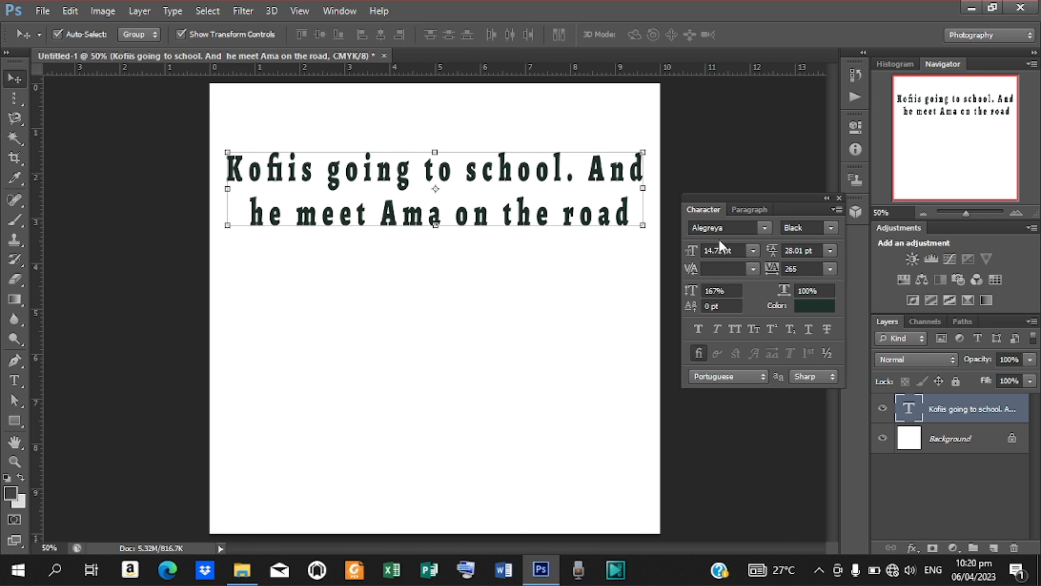
Try left and centered paragraph alignment, then right-align the two-line text, repositioning it on the canvas after each change.
{"action": "left_click", "coordinate": [749, 210]}
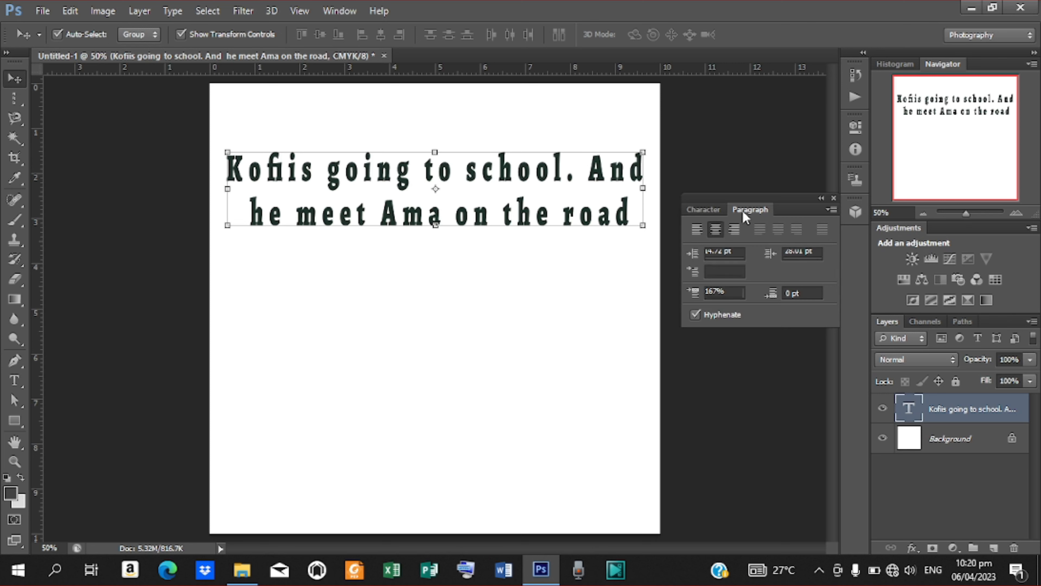
{"action": "left_click", "coordinate": [698, 230]}
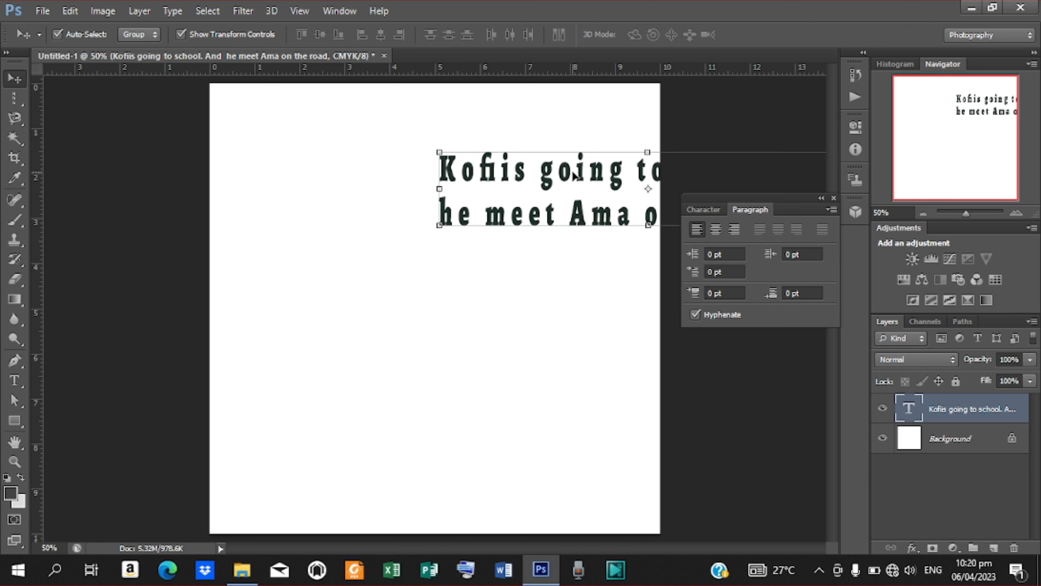
{"action": "left_click_drag", "start_coordinate": [575, 176], "coordinate": [355, 185]}
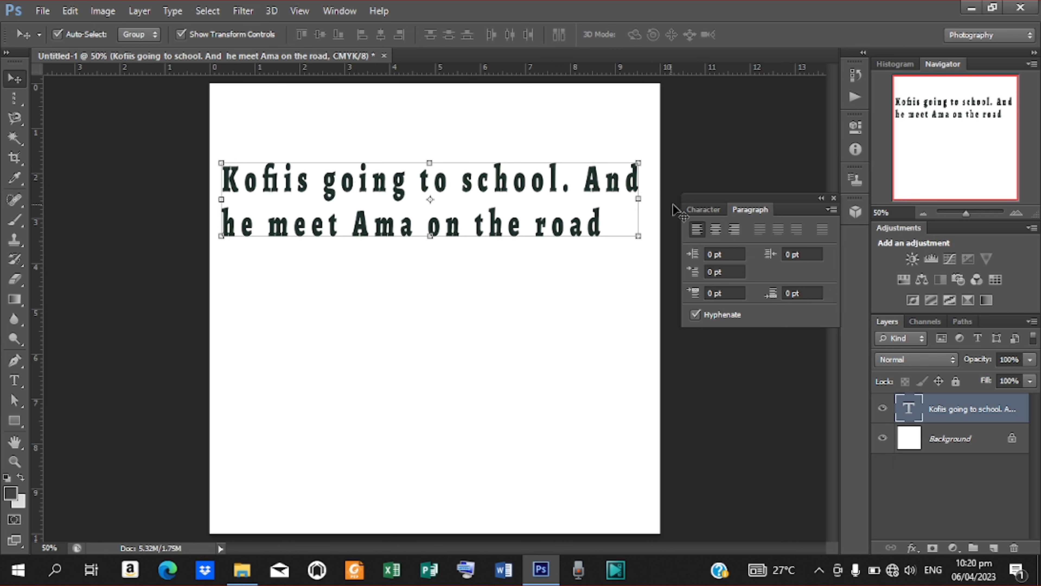
{"action": "left_click", "coordinate": [715, 229]}
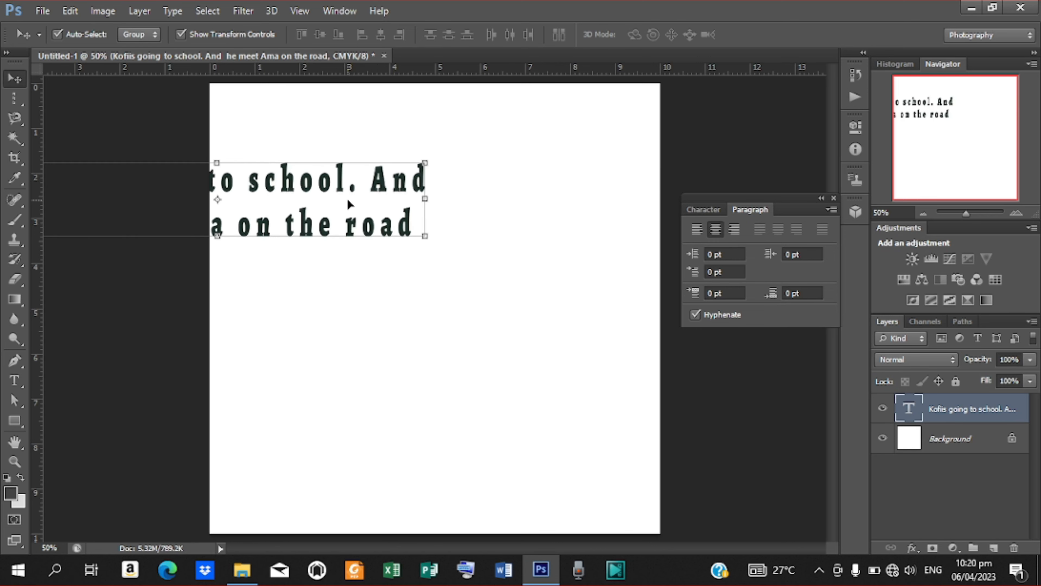
{"action": "left_click_drag", "start_coordinate": [304, 200], "coordinate": [523, 210]}
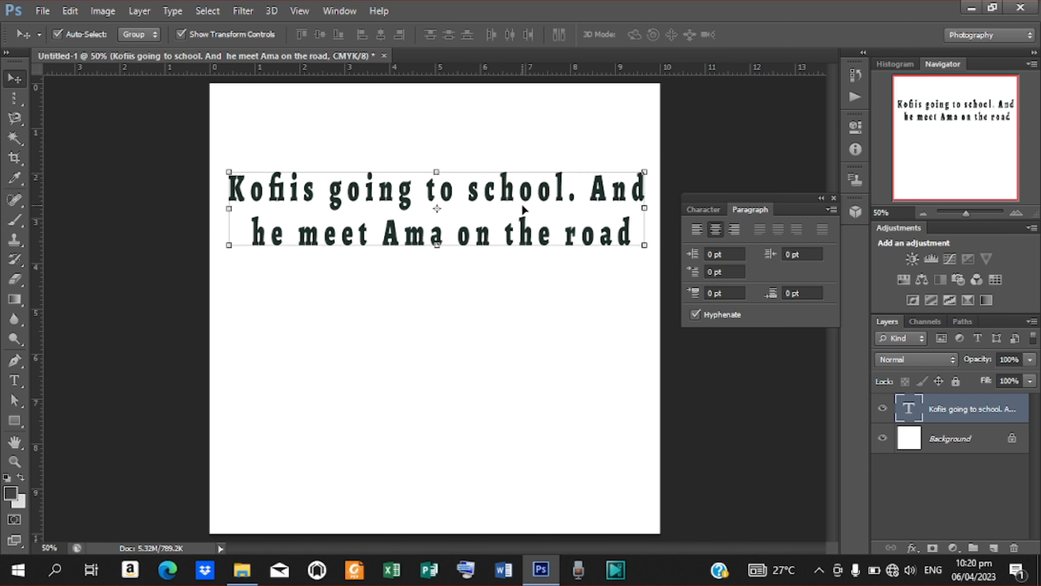
{"action": "left_click", "coordinate": [734, 229]}
{"action": "left_click_drag", "start_coordinate": [343, 215], "coordinate": [552, 222]}
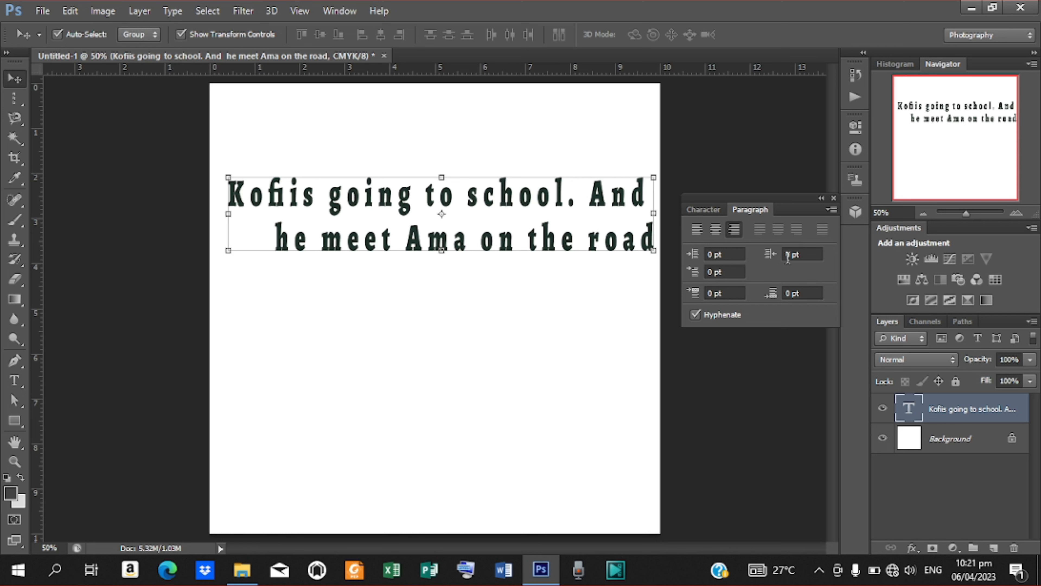
Try a left indent of 5 pt, then set it to 12.35 pt and move the text slightly down.
{"action": "left_click", "coordinate": [715, 254]}
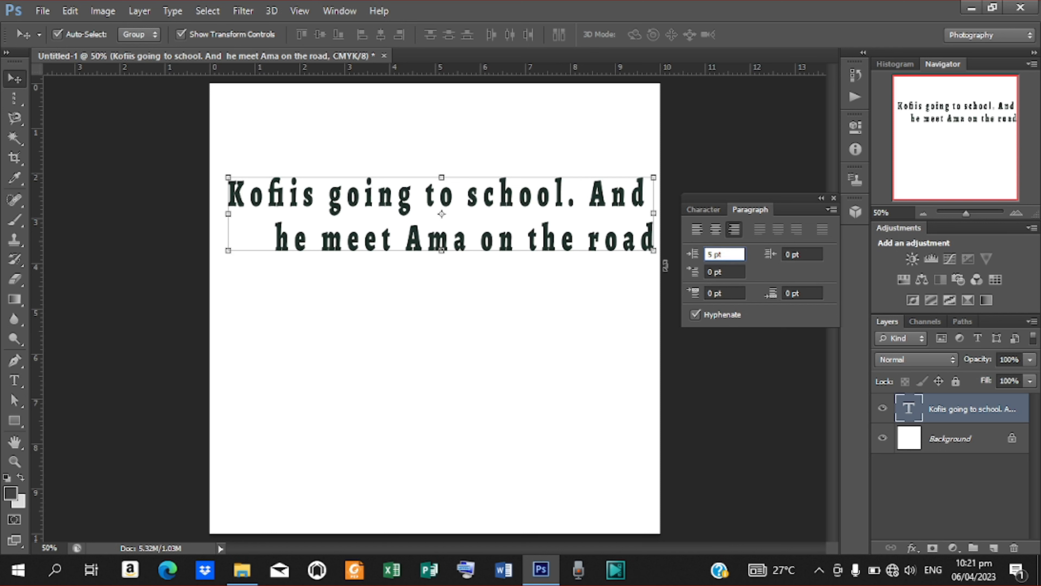
{"action": "left_click", "coordinate": [478, 201]}
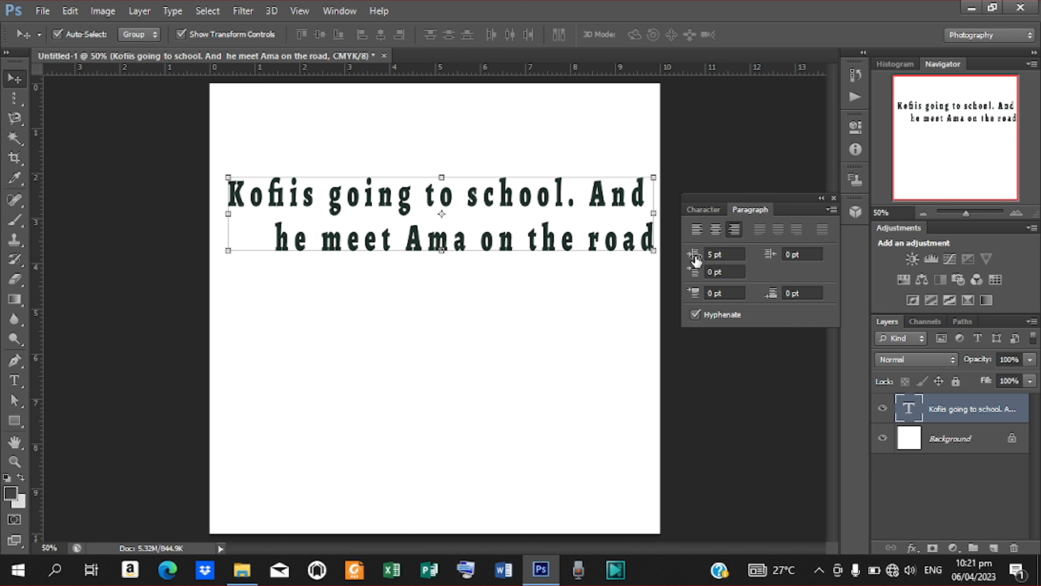
{"action": "left_click_drag", "start_coordinate": [692, 265], "coordinate": [764, 265]}
{"action": "left_click_drag", "start_coordinate": [690, 257], "coordinate": [733, 260]}
{"action": "mouse_move", "coordinate": [566, 205]}
{"action": "left_mouse_down"}
{"action": "mouse_move", "coordinate": [565, 228]}
{"action": "mouse_move", "coordinate": [564, 215]}
{"action": "left_mouse_up"}
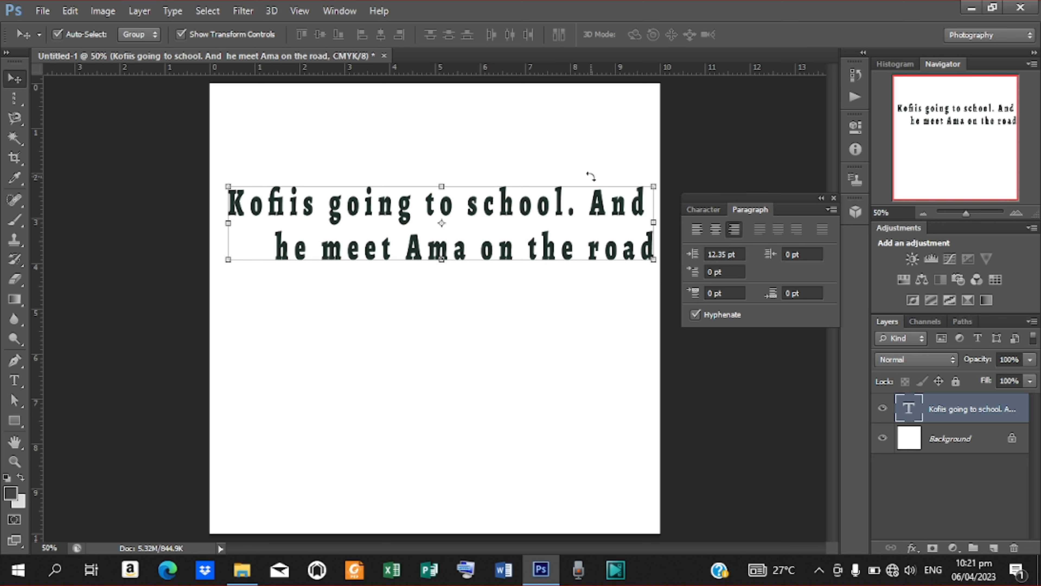
Delete the two-line text layer, then switch to the desktop and open the "letter of confirmation" document in Word.
{"action": "key", "text": "Delete"}
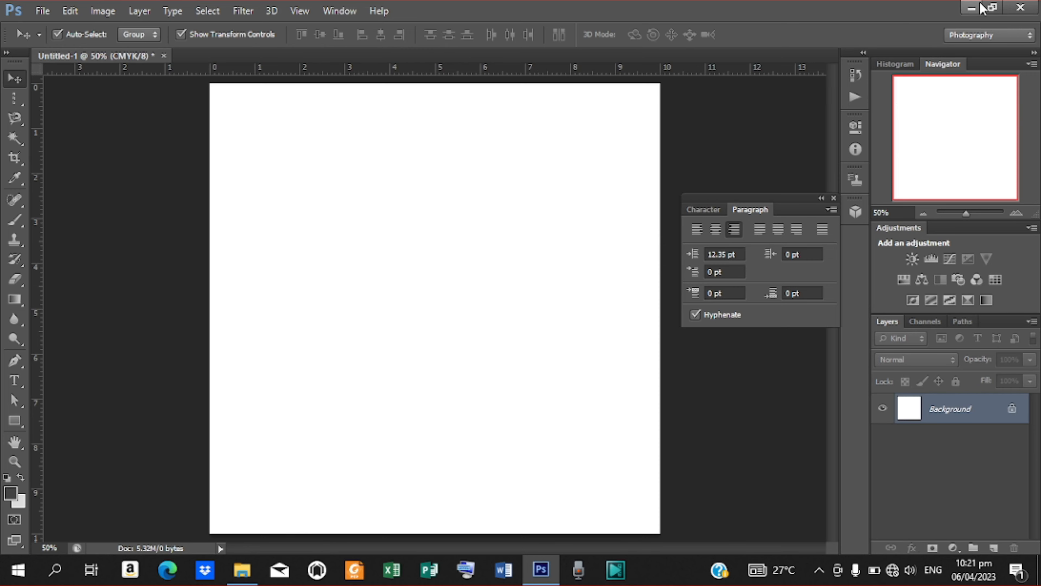
{"action": "left_click", "coordinate": [969, 8]}
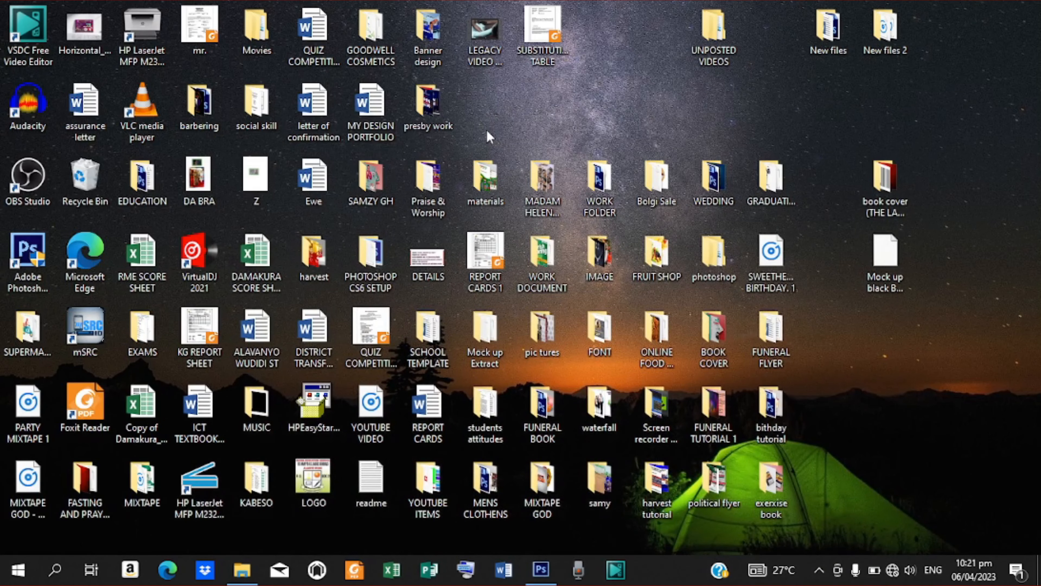
{"action": "double_click", "coordinate": [320, 117]}
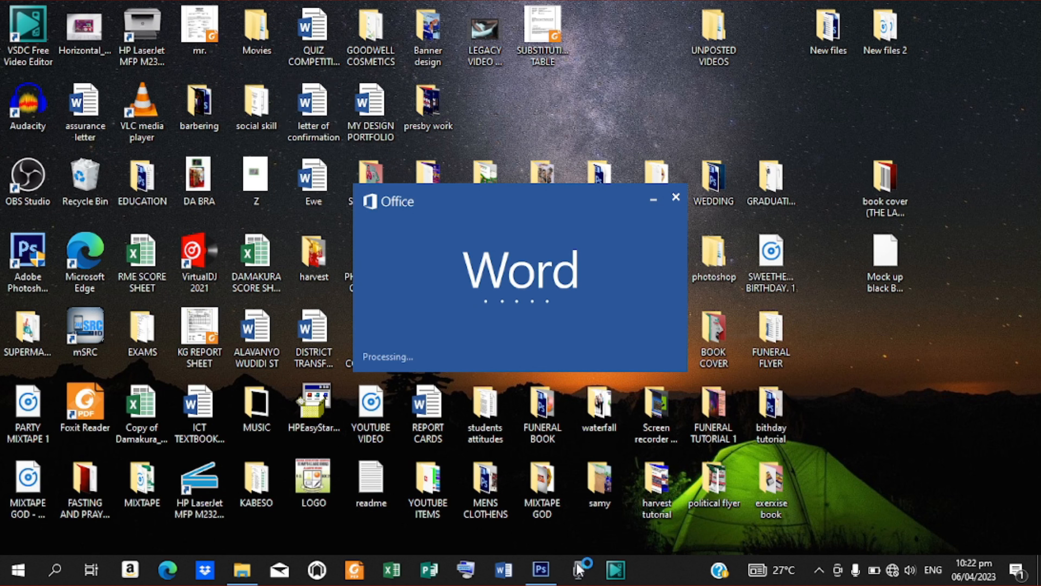
In the "letter of confirmation" document, copy the body text under the "CONFIRMATION OF DEATH" heading through "Thank you.".
{"action": "mouse_move", "coordinate": [552, 574]}
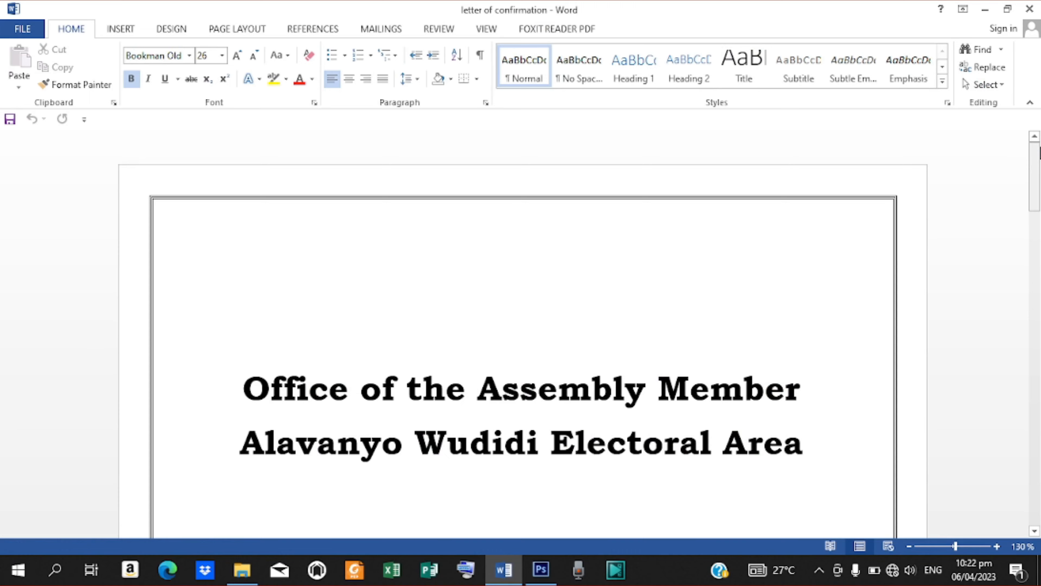
{"action": "mouse_move", "coordinate": [1038, 158]}
{"action": "left_mouse_down"}
{"action": "mouse_move", "coordinate": [1039, 426]}
{"action": "mouse_move", "coordinate": [1039, 385]}
{"action": "left_mouse_up"}
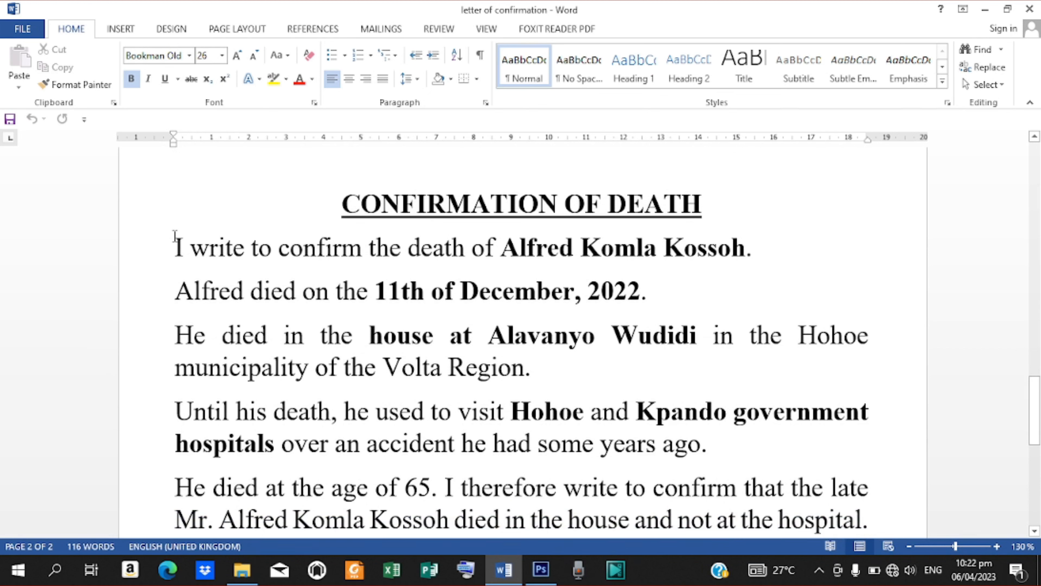
{"action": "left_click", "coordinate": [786, 491], "text": "shift"}
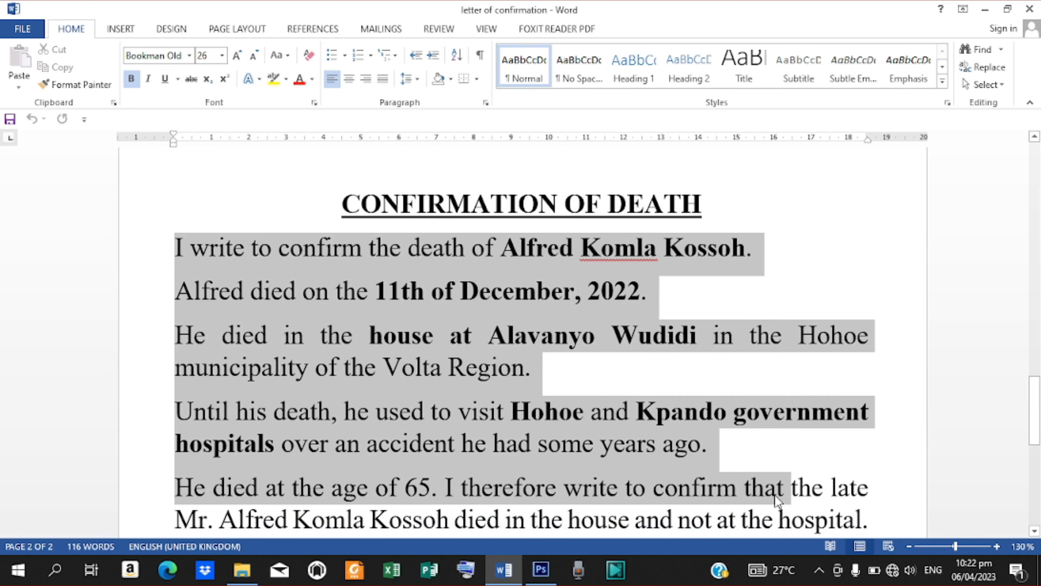
{"action": "left_click_drag", "start_coordinate": [775, 496], "coordinate": [864, 460]}
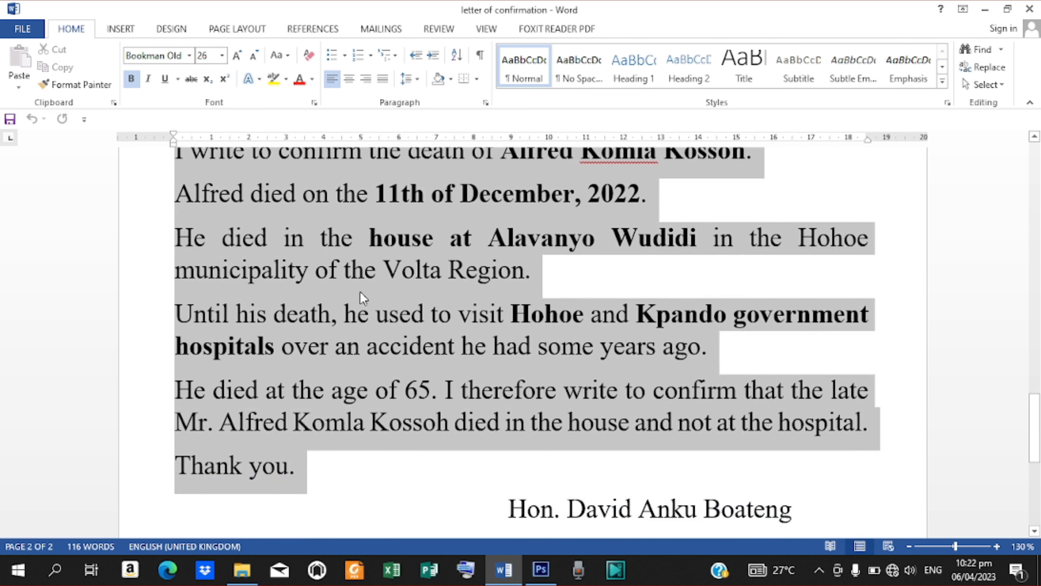
{"action": "right_click", "coordinate": [388, 287]}
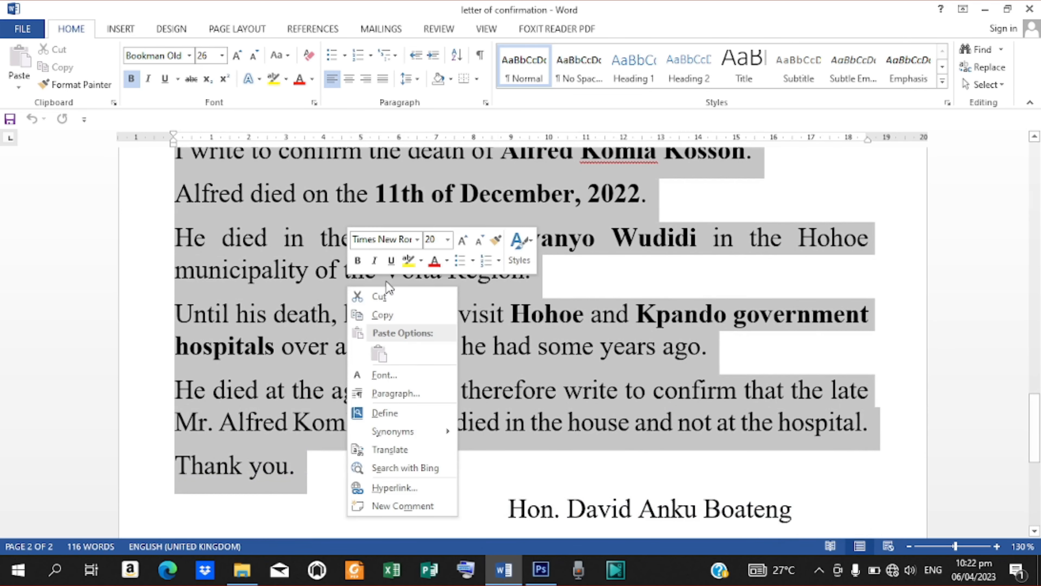
{"action": "left_click", "coordinate": [390, 317]}
Switch to Photoshop, draw a wide paragraph text box across the upper canvas, paste the copied letter text and commit it.
{"action": "left_click", "coordinate": [541, 569]}
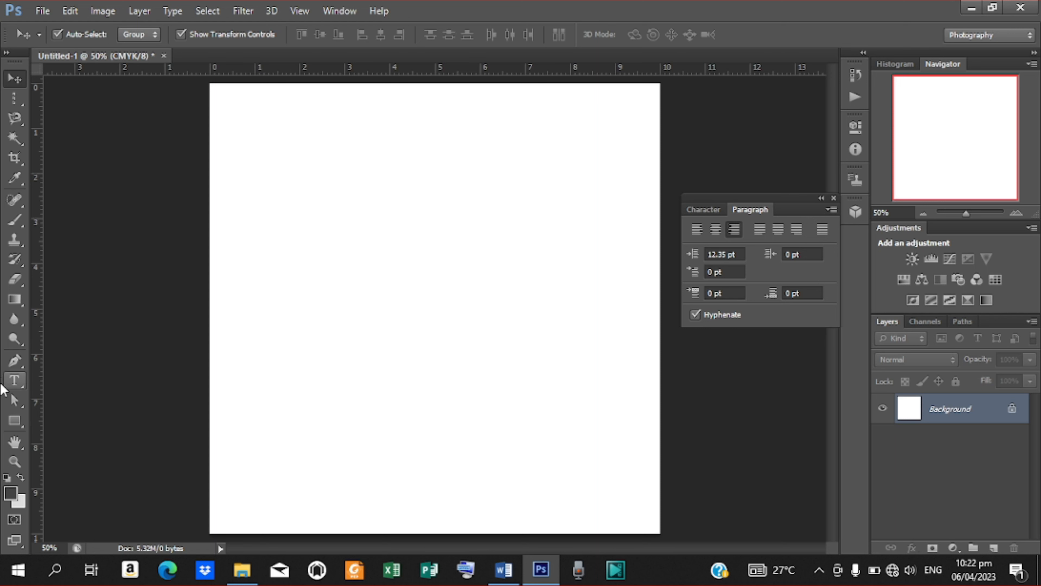
{"action": "left_click", "coordinate": [14, 381]}
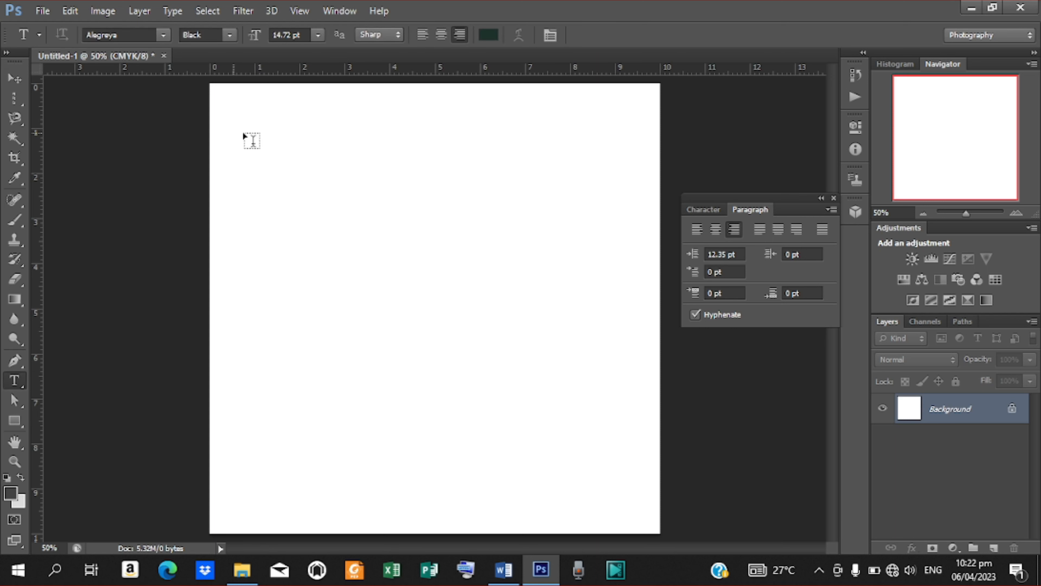
{"action": "left_click_drag", "start_coordinate": [233, 133], "coordinate": [643, 398]}
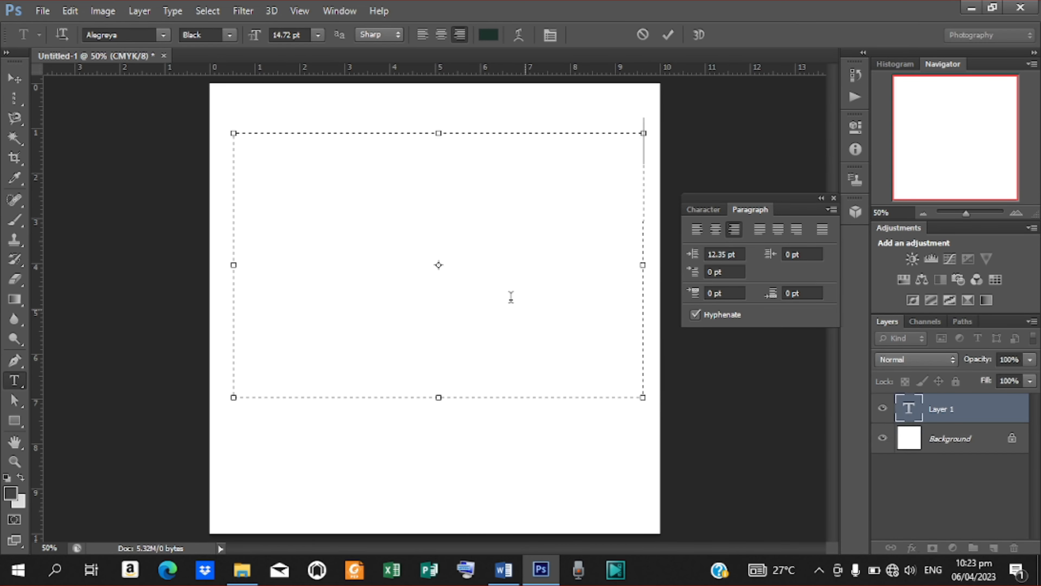
{"action": "right_click", "coordinate": [243, 150]}
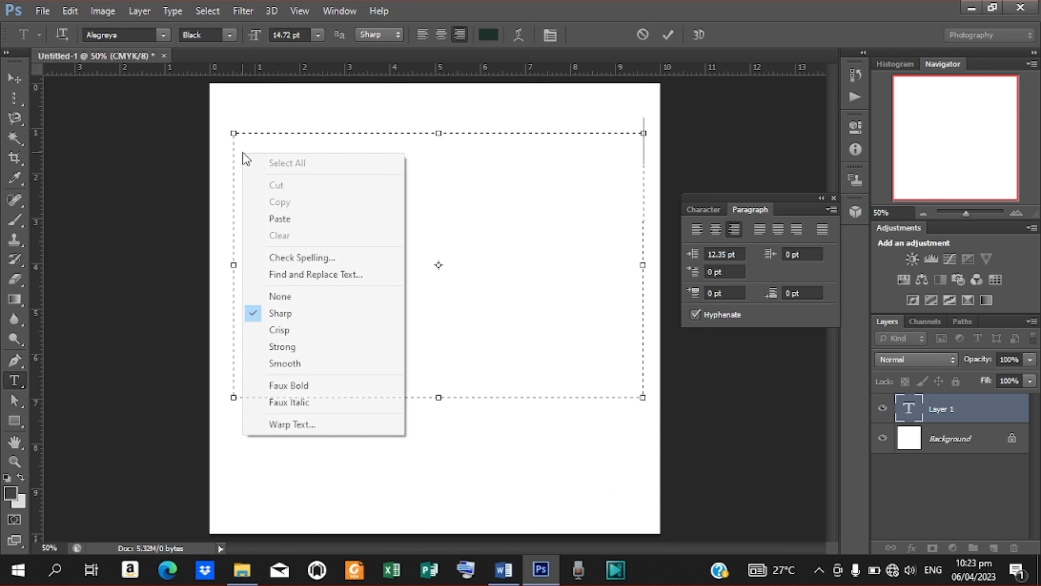
{"action": "left_click", "coordinate": [298, 223]}
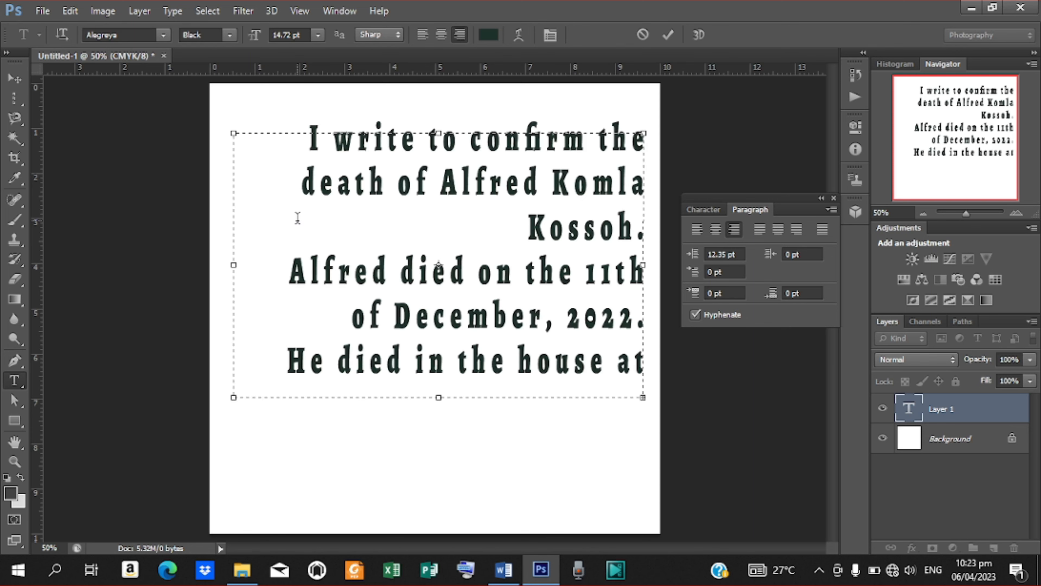
{"action": "left_click", "coordinate": [665, 38]}
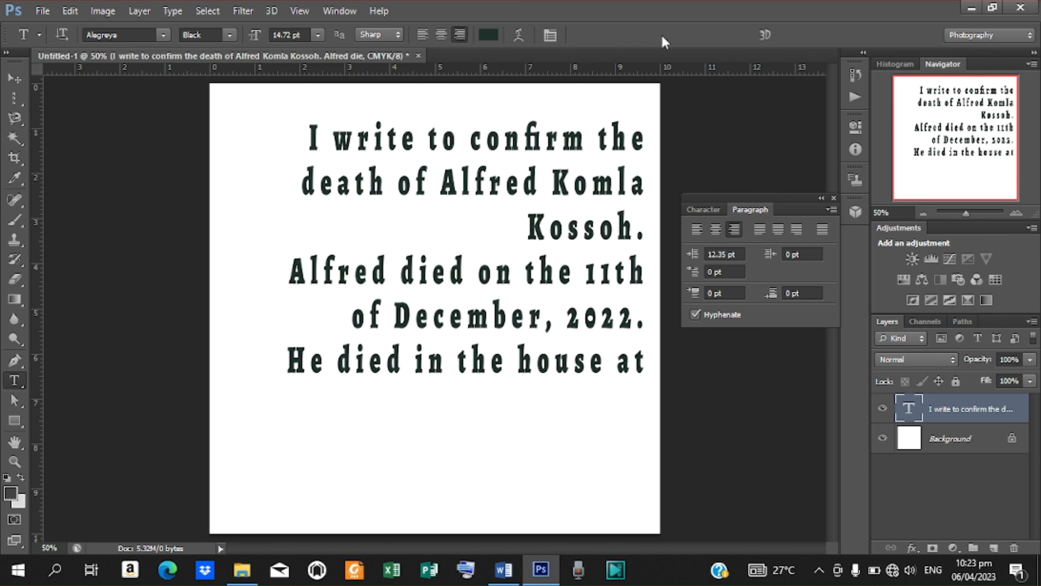
Set the pasted text's font size to 6.72 pt and its leading to 11.01 pt so the whole letter fits.
{"action": "left_click", "coordinate": [712, 210]}
{"action": "left_click_drag", "start_coordinate": [696, 251], "coordinate": [689, 252]}
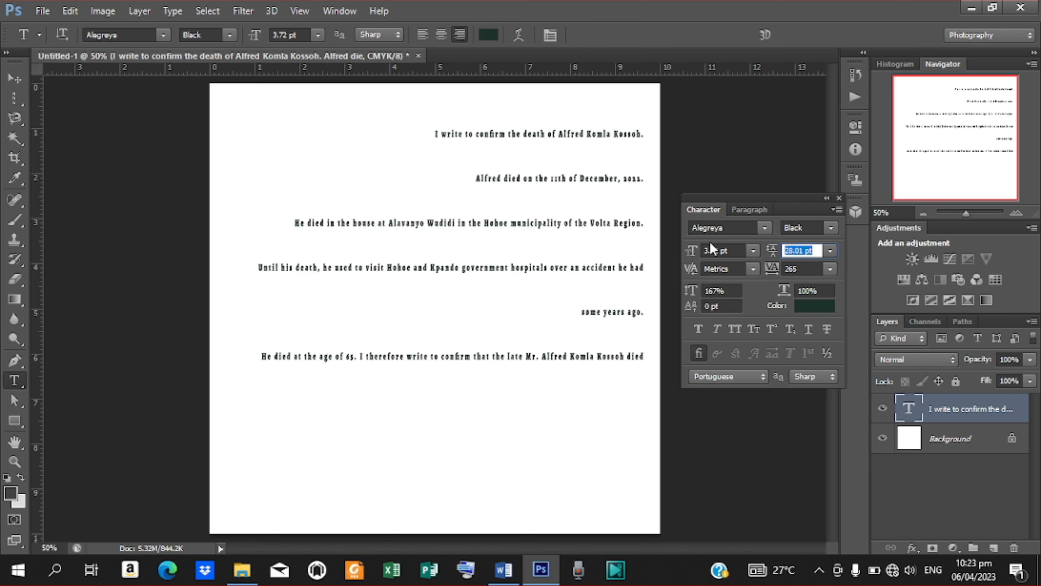
{"action": "left_click_drag", "start_coordinate": [693, 255], "coordinate": [696, 255]}
{"action": "mouse_move", "coordinate": [772, 256]}
{"action": "left_mouse_down"}
{"action": "mouse_move", "coordinate": [753, 256]}
{"action": "mouse_move", "coordinate": [780, 256]}
{"action": "left_mouse_up"}
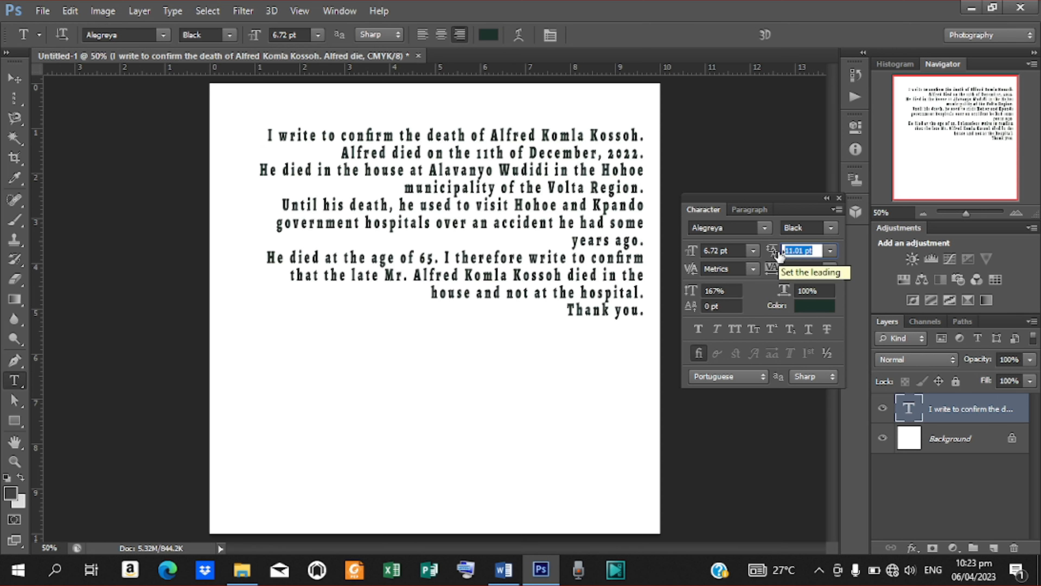
Try last-line left, centered, right and full justification on the letter text, repeat left and centered, and finish with Justify last right.
{"action": "left_click", "coordinate": [748, 209]}
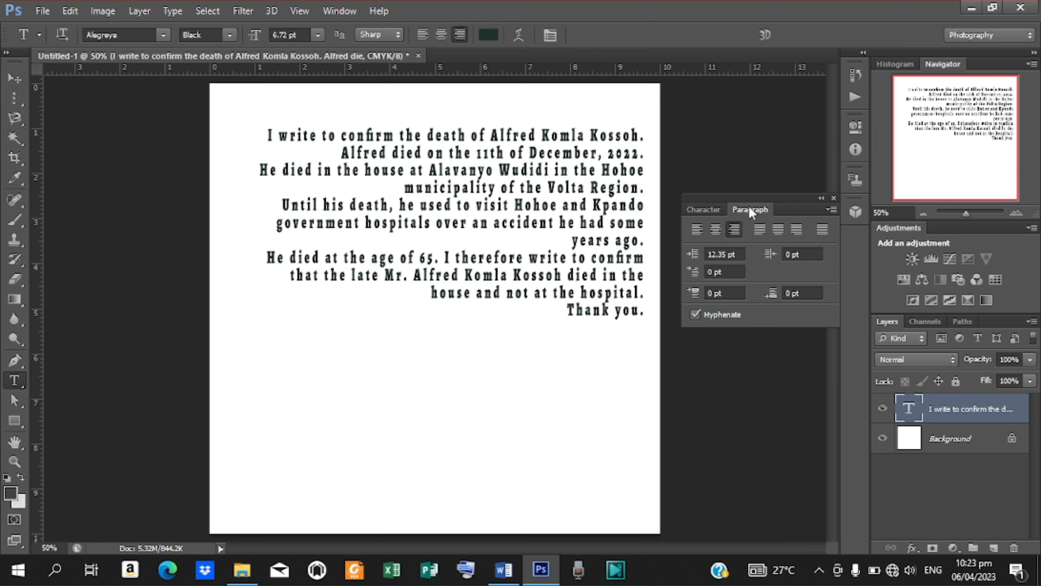
{"action": "left_click", "coordinate": [760, 230]}
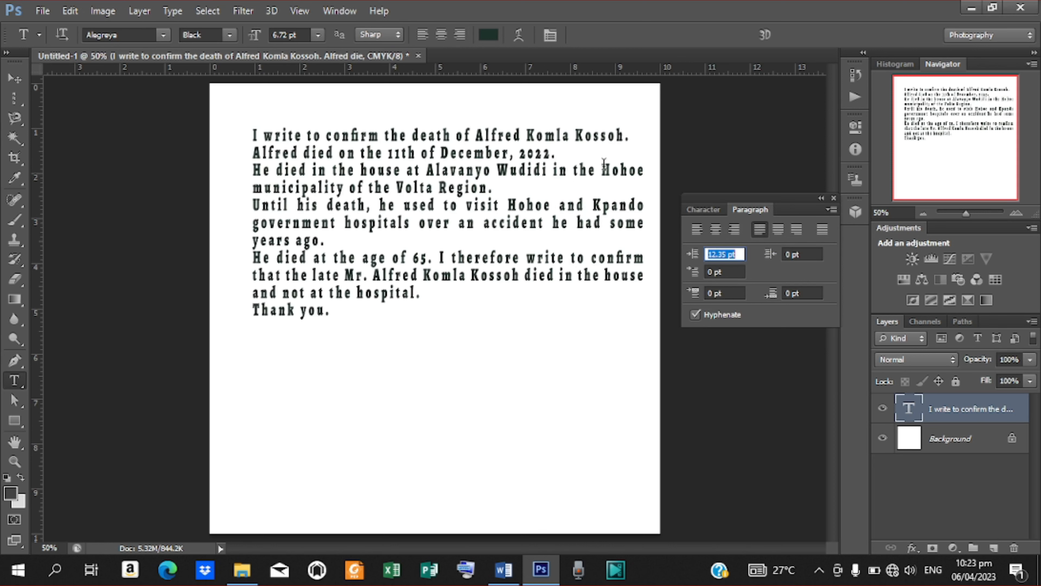
{"action": "left_click", "coordinate": [774, 229]}
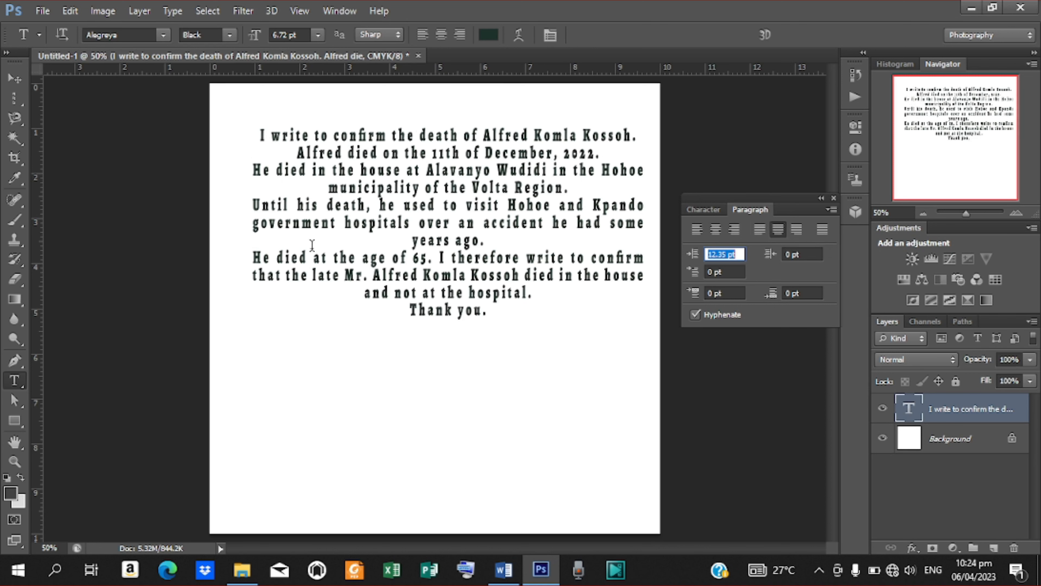
{"action": "left_click", "coordinate": [796, 229]}
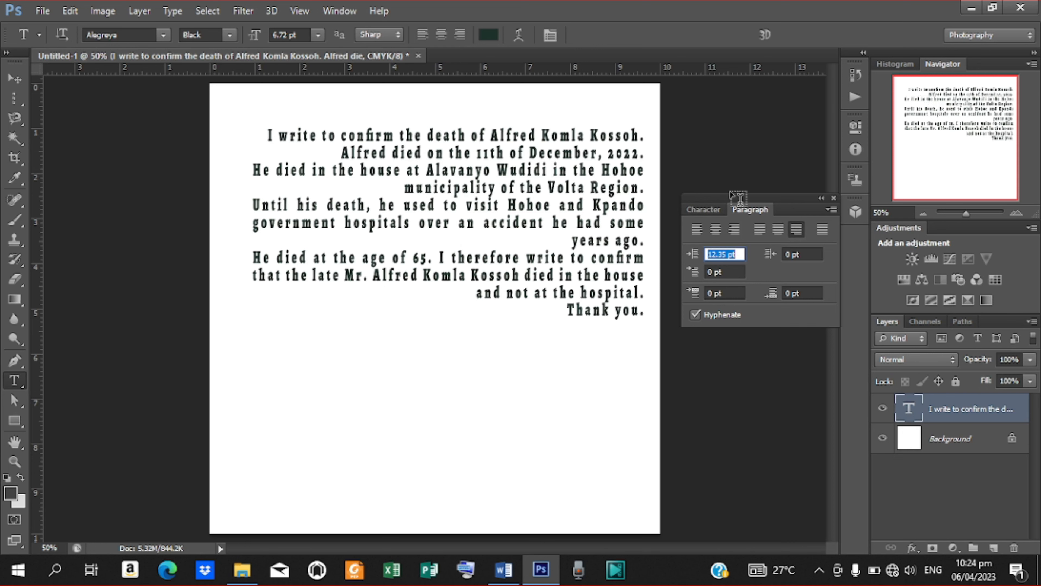
{"action": "left_click", "coordinate": [822, 230]}
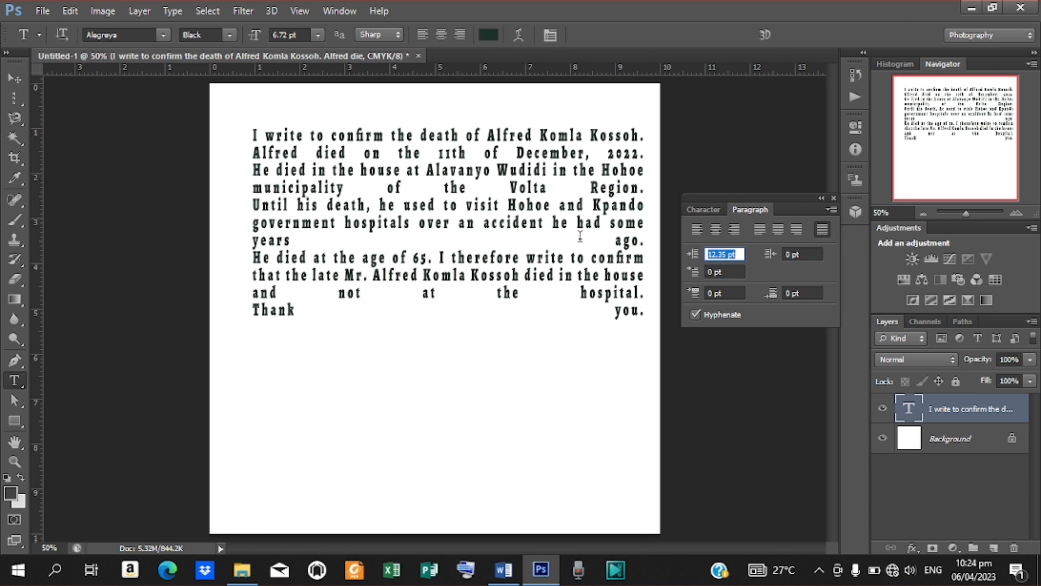
{"action": "left_click", "coordinate": [760, 229]}
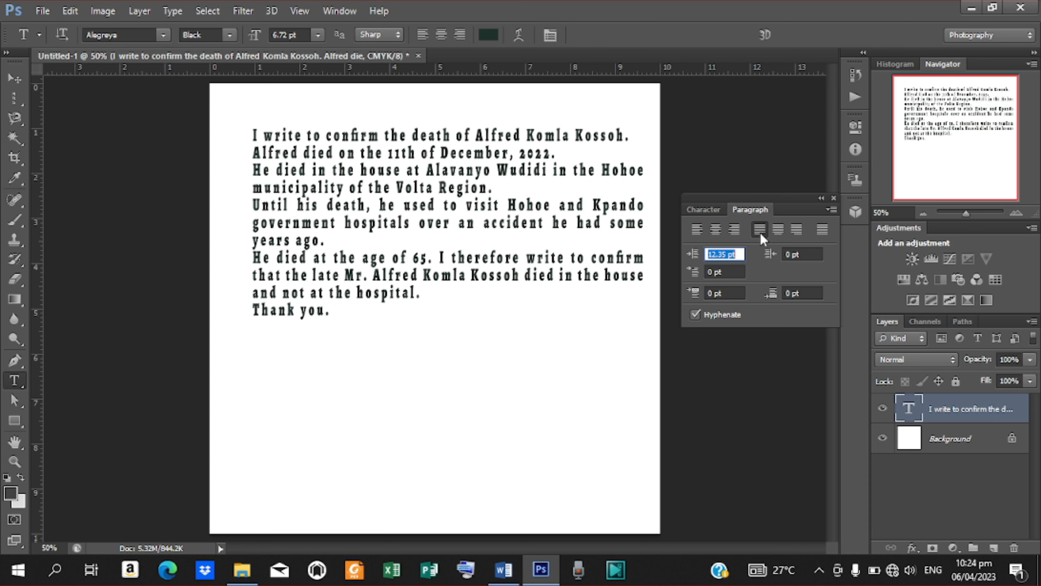
{"action": "left_click", "coordinate": [778, 229]}
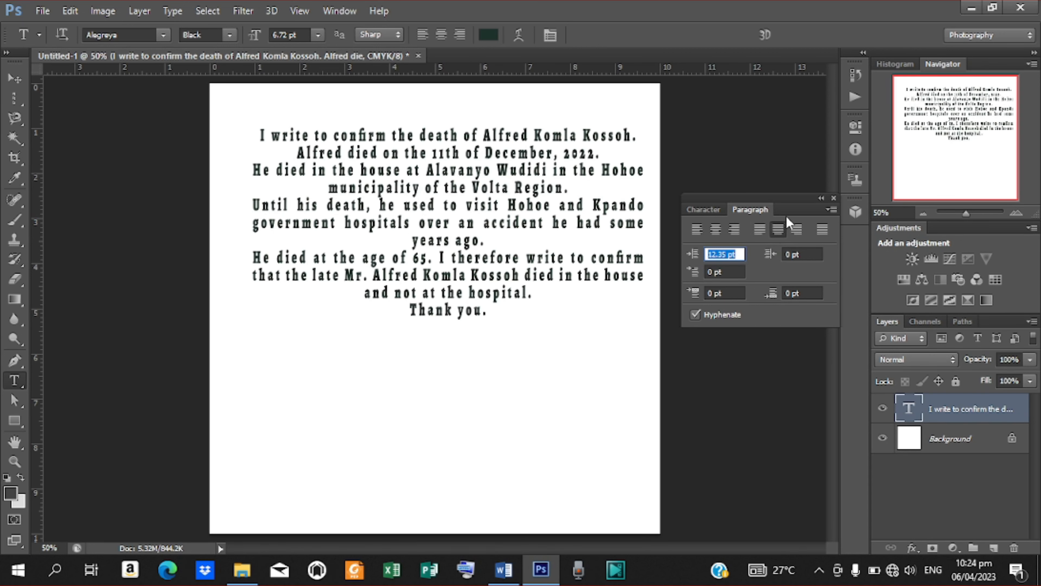
{"action": "left_click", "coordinate": [796, 229]}
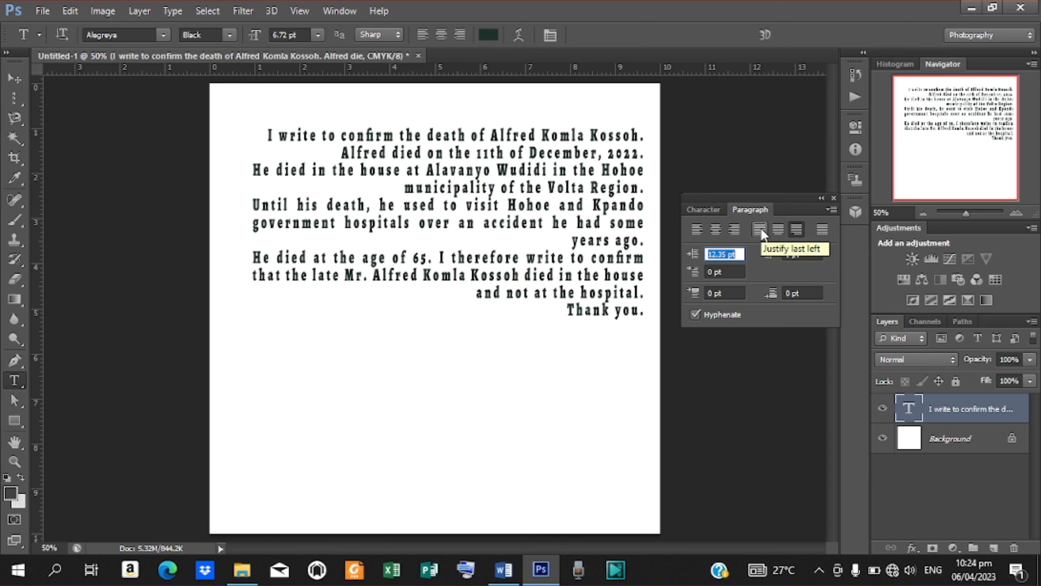
Set the letter text's font size to 4.01 pt, then delete its text layer.
{"action": "left_click", "coordinate": [703, 209]}
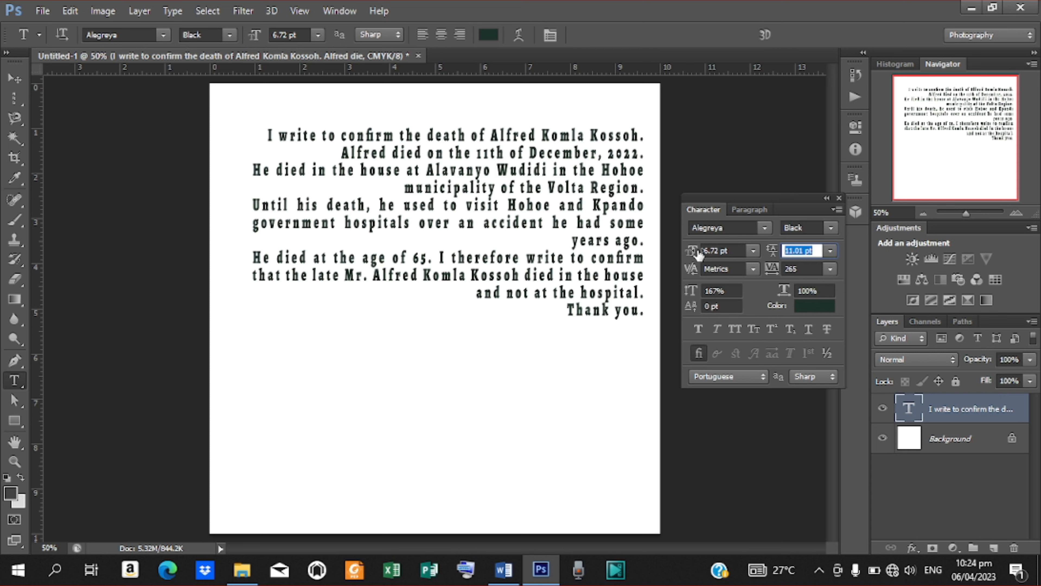
{"action": "left_click_drag", "start_coordinate": [698, 254], "coordinate": [692, 254]}
{"action": "left_click", "coordinate": [21, 83]}
{"action": "key", "text": "Delete"}
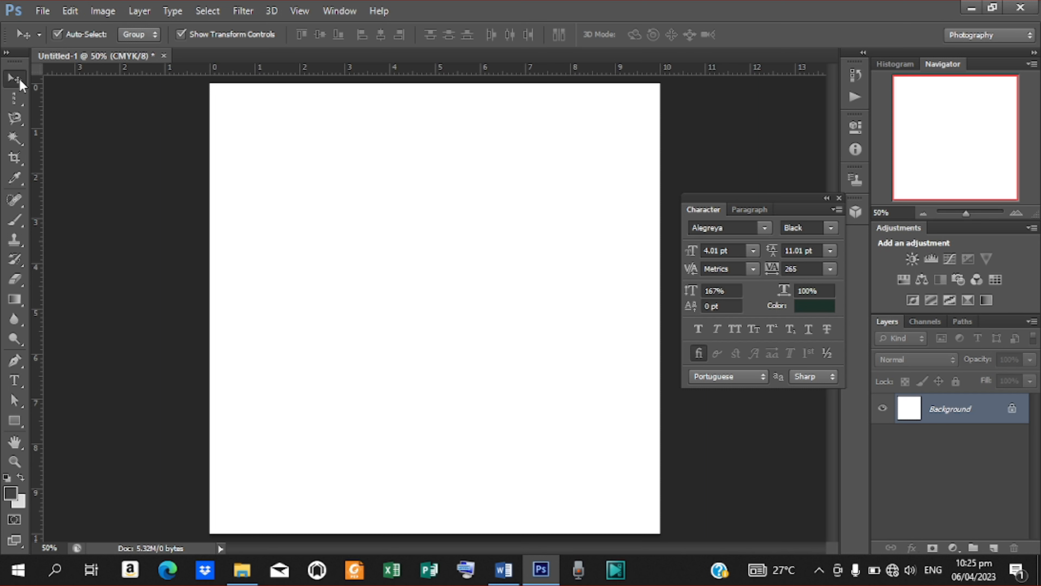
Place the grilled-food plate image from the ONLINE FOOD BANNER folder, scale it to about half the canvas width near the center and commit.
{"action": "left_click", "coordinate": [42, 11]}
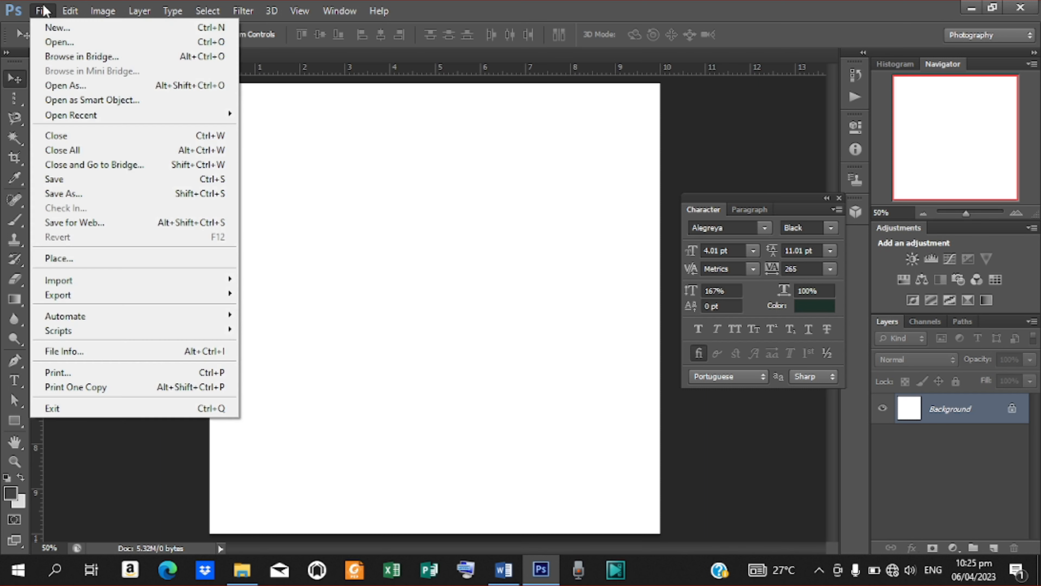
{"action": "left_click", "coordinate": [74, 257]}
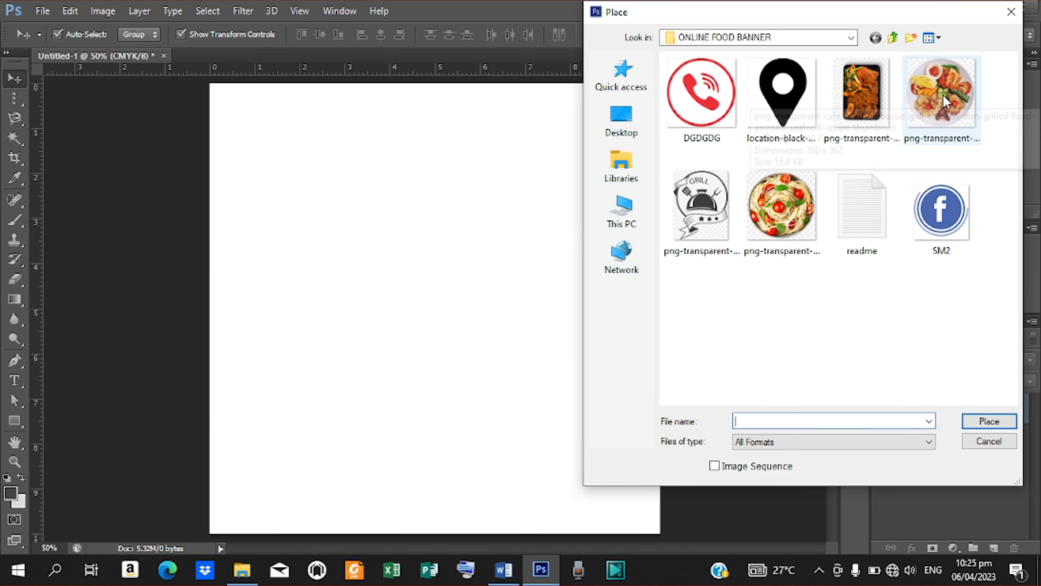
{"action": "left_click", "coordinate": [941, 92]}
{"action": "left_click", "coordinate": [989, 423]}
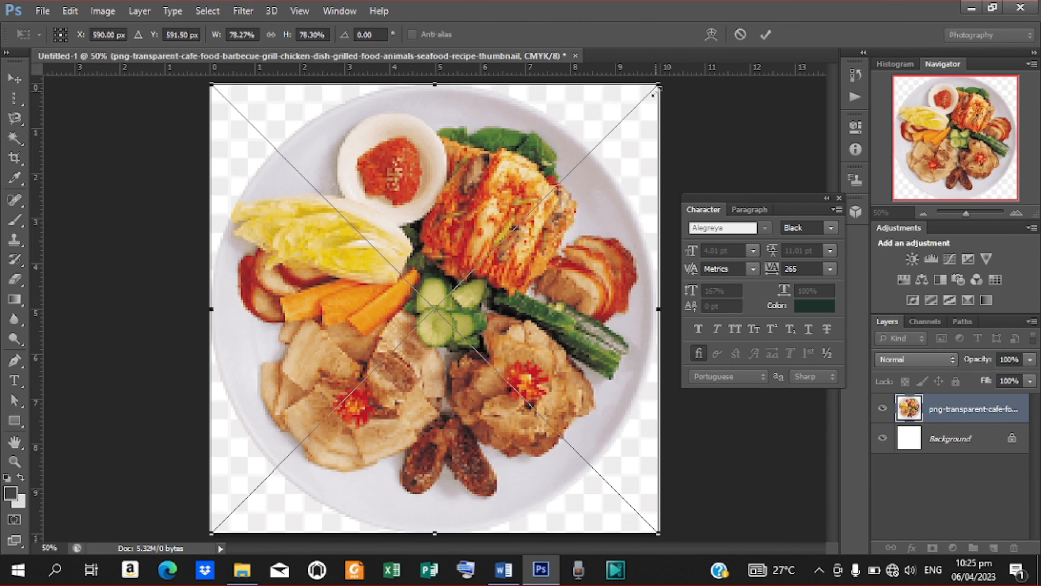
{"action": "left_click_drag", "start_coordinate": [659, 82], "coordinate": [445, 230]}
{"action": "left_click", "coordinate": [766, 34]}
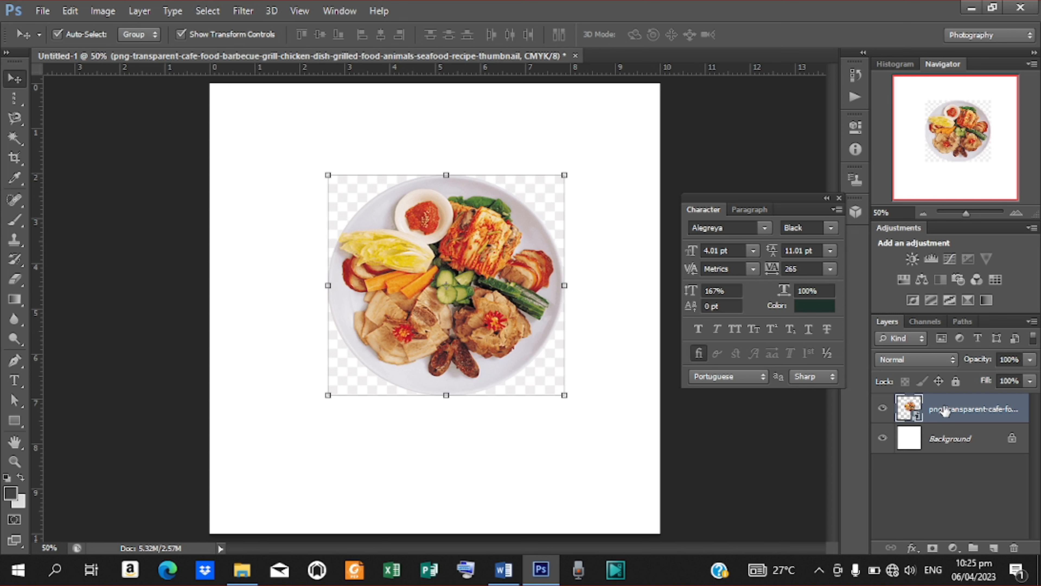
Rasterize the food plate layer and set the Eraser brush size to 300 px.
{"action": "right_click", "coordinate": [944, 411]}
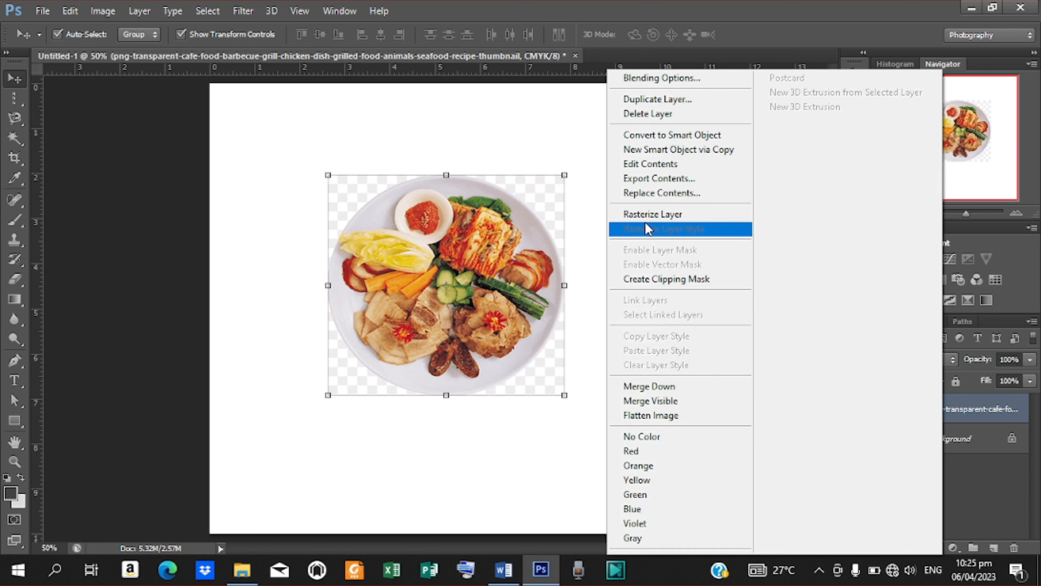
{"action": "left_click", "coordinate": [644, 215]}
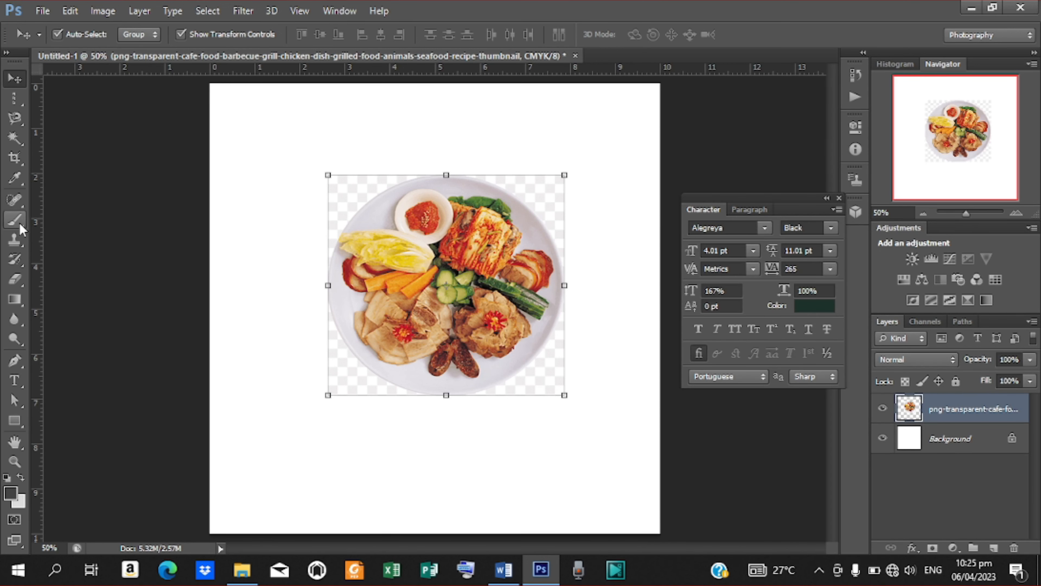
{"action": "left_click", "coordinate": [14, 280]}
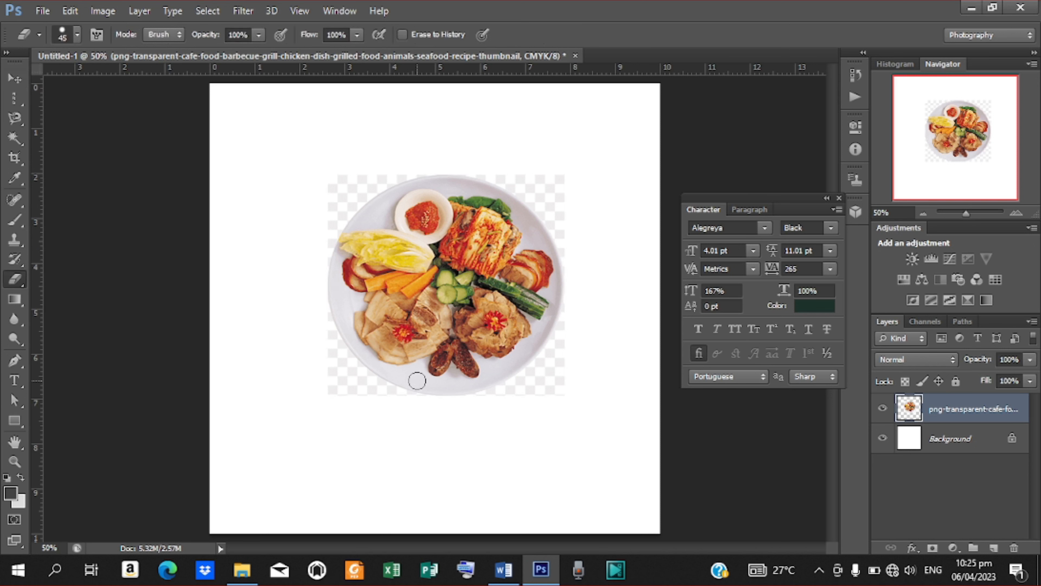
{"action": "key", "text": "bracketright"}
{"action": "key", "text": "bracketright"}
{"action": "key", "text": "bracketright"}
{"action": "key", "text": "bracketright"}
{"action": "key", "text": "bracketright"}
{"action": "key", "text": "bracketright"}
{"action": "key", "text": "bracketright"}
{"action": "key", "text": "bracketright"}
{"action": "key", "text": "bracketright"}
{"action": "key", "text": "bracketright"}
{"action": "key", "text": "bracketright"}
{"action": "key", "text": "bracketright"}
{"action": "key", "text": "bracketright"}
{"action": "key", "text": "bracketright"}
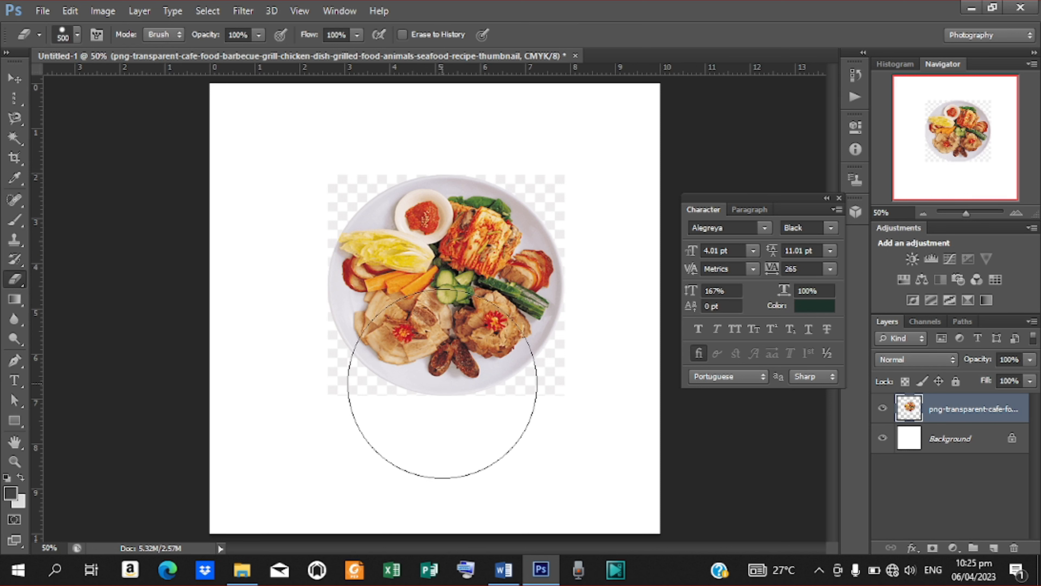
{"action": "key", "text": "bracketleft"}
{"action": "key", "text": "bracketleft"}
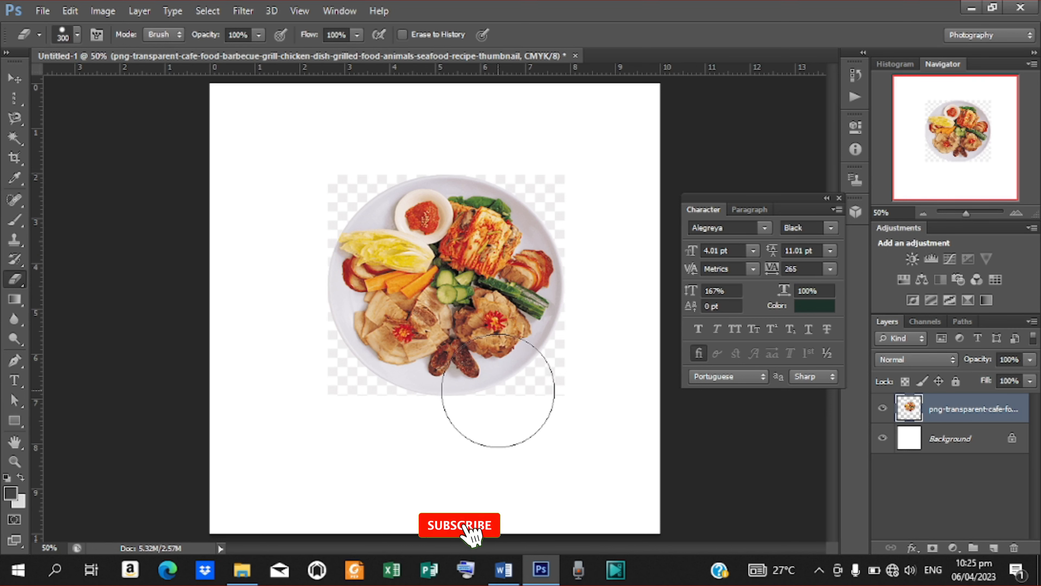
Set the Eraser to a soft round brush with 0% hardness and erase the lower half of the food plate.
{"action": "left_click", "coordinate": [76, 36]}
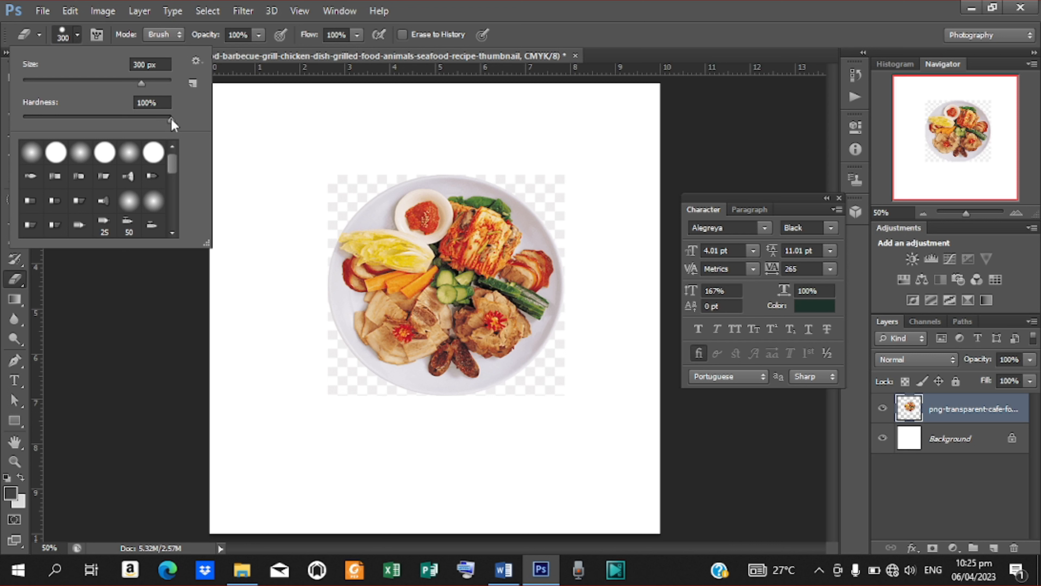
{"action": "left_click_drag", "start_coordinate": [171, 118], "coordinate": [20, 119]}
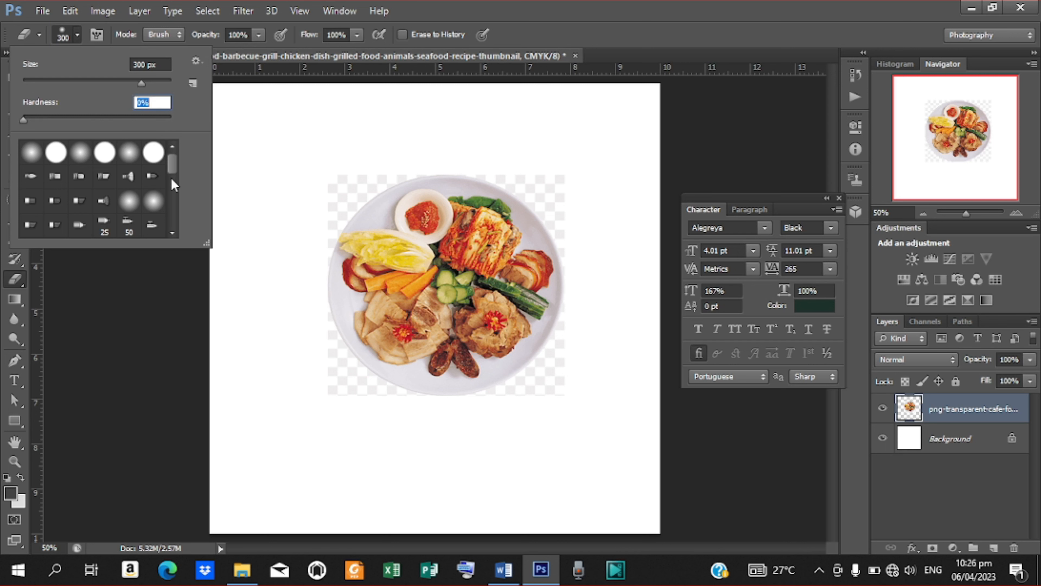
{"action": "left_click", "coordinate": [80, 154]}
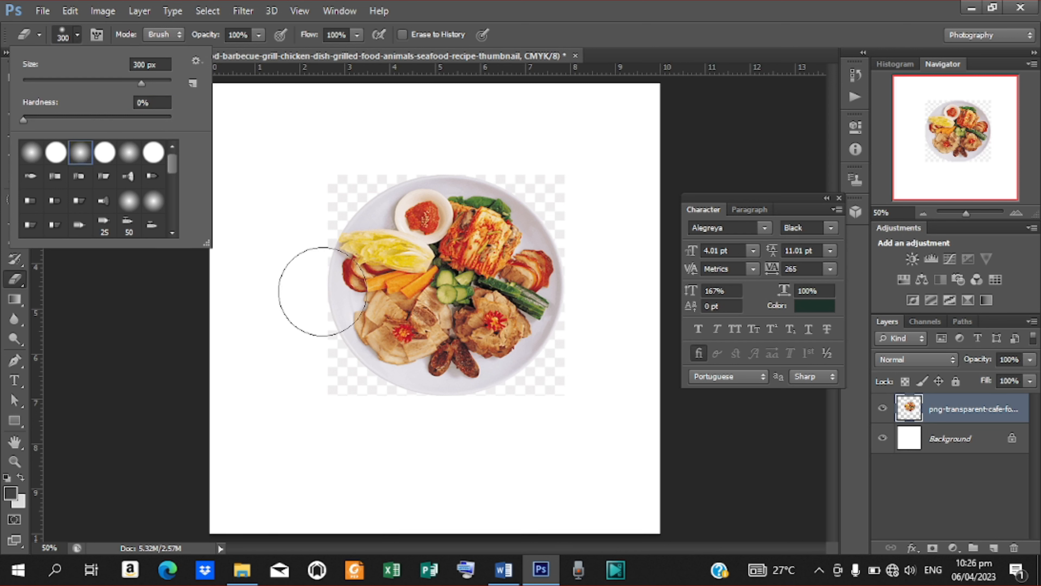
{"action": "mouse_move", "coordinate": [558, 397]}
{"action": "left_mouse_down"}
{"action": "mouse_move", "coordinate": [437, 411]}
{"action": "mouse_move", "coordinate": [439, 403]}
{"action": "mouse_move", "coordinate": [346, 390]}
{"action": "mouse_move", "coordinate": [335, 377]}
{"action": "mouse_move", "coordinate": [326, 389]}
{"action": "mouse_move", "coordinate": [296, 364]}
{"action": "mouse_move", "coordinate": [565, 393]}
{"action": "mouse_move", "coordinate": [598, 349]}
{"action": "mouse_move", "coordinate": [455, 365]}
{"action": "mouse_move", "coordinate": [331, 361]}
{"action": "mouse_move", "coordinate": [309, 344]}
{"action": "mouse_move", "coordinate": [409, 351]}
{"action": "mouse_move", "coordinate": [265, 334]}
{"action": "mouse_move", "coordinate": [581, 377]}
{"action": "mouse_move", "coordinate": [374, 361]}
{"action": "mouse_move", "coordinate": [397, 363]}
{"action": "mouse_move", "coordinate": [685, 380]}
{"action": "left_mouse_up"}
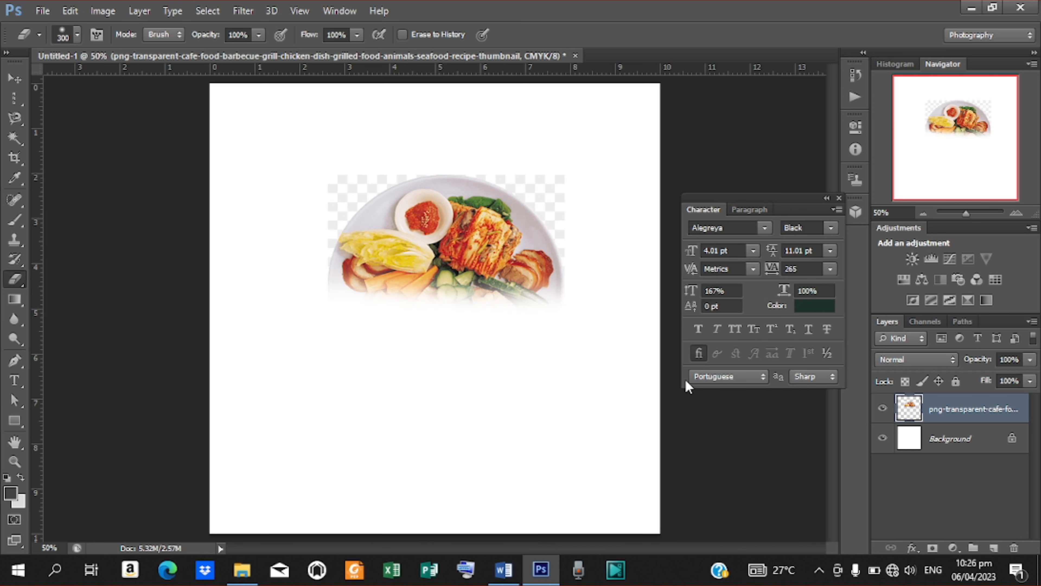